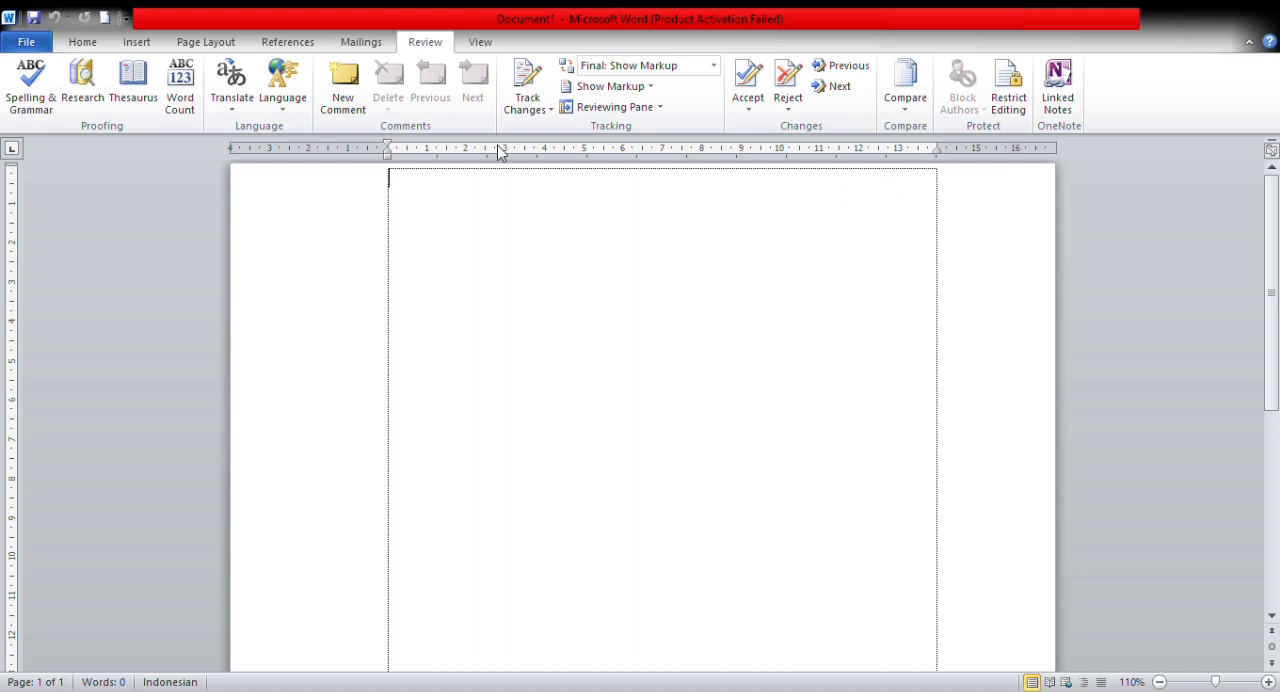
Step: Look over the available formatting, insertion, page layout, referencing, mailing, reviewing and viewing commands
left_click(86, 45)
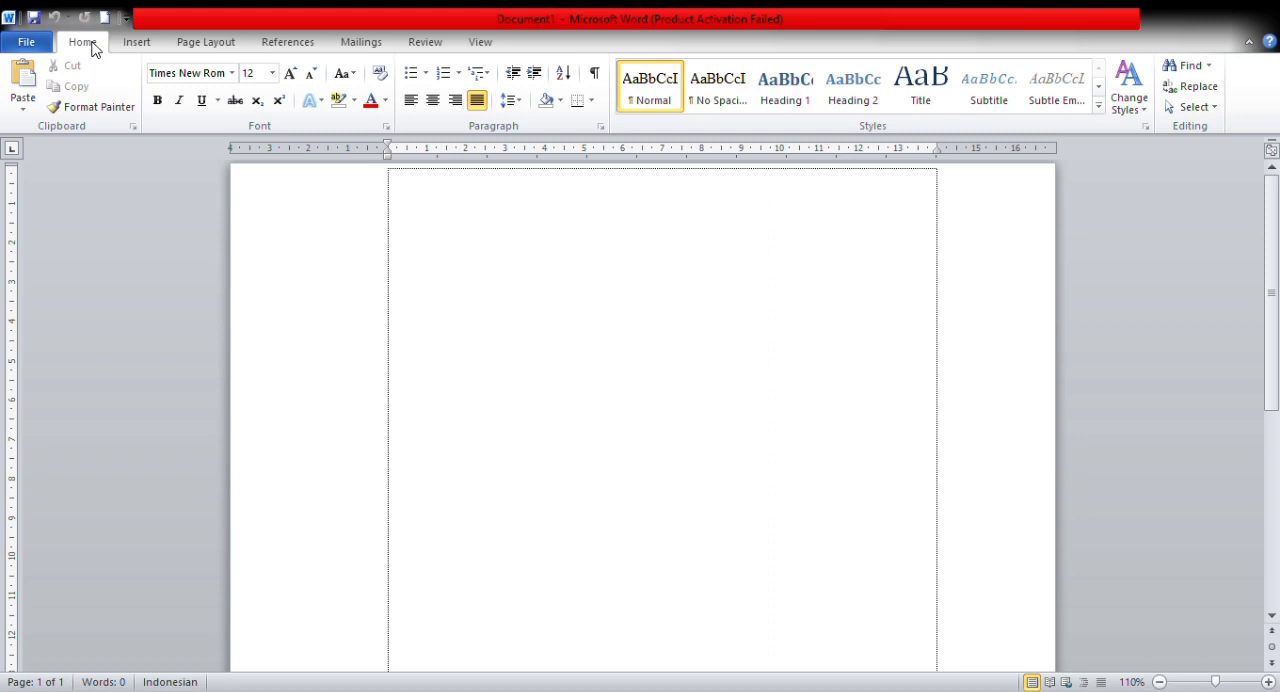
left_click(128, 46)
left_click(188, 50)
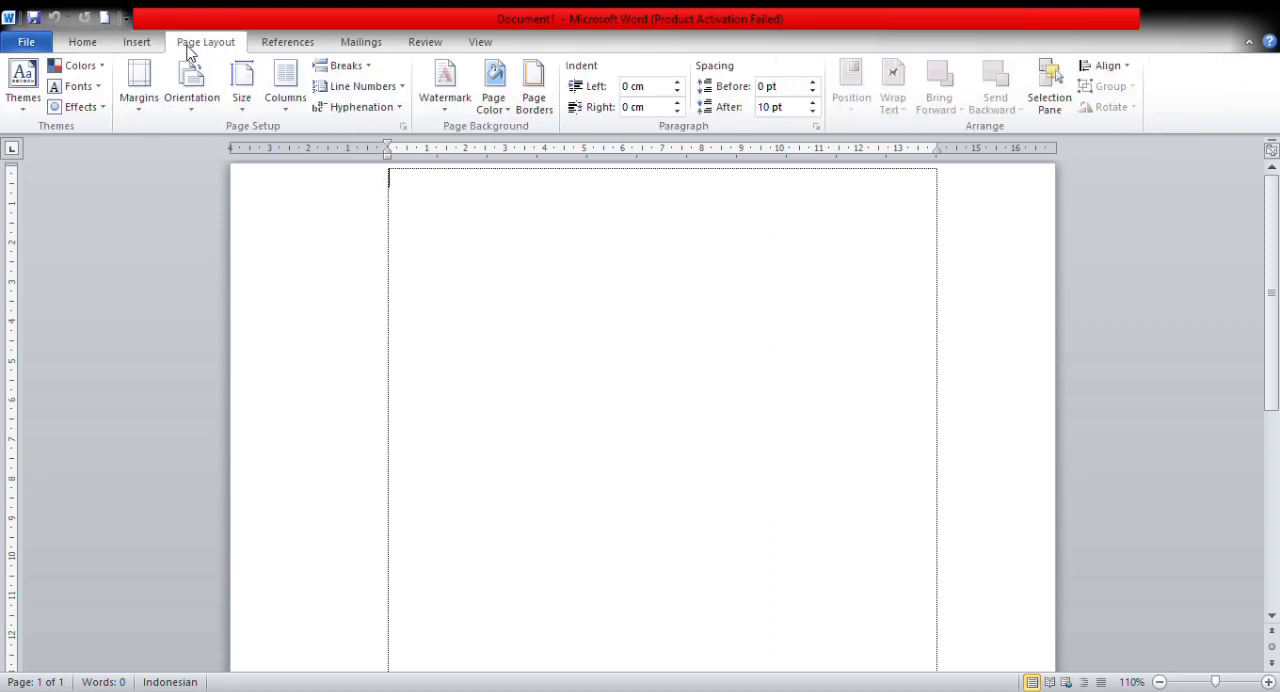
left_click(280, 52)
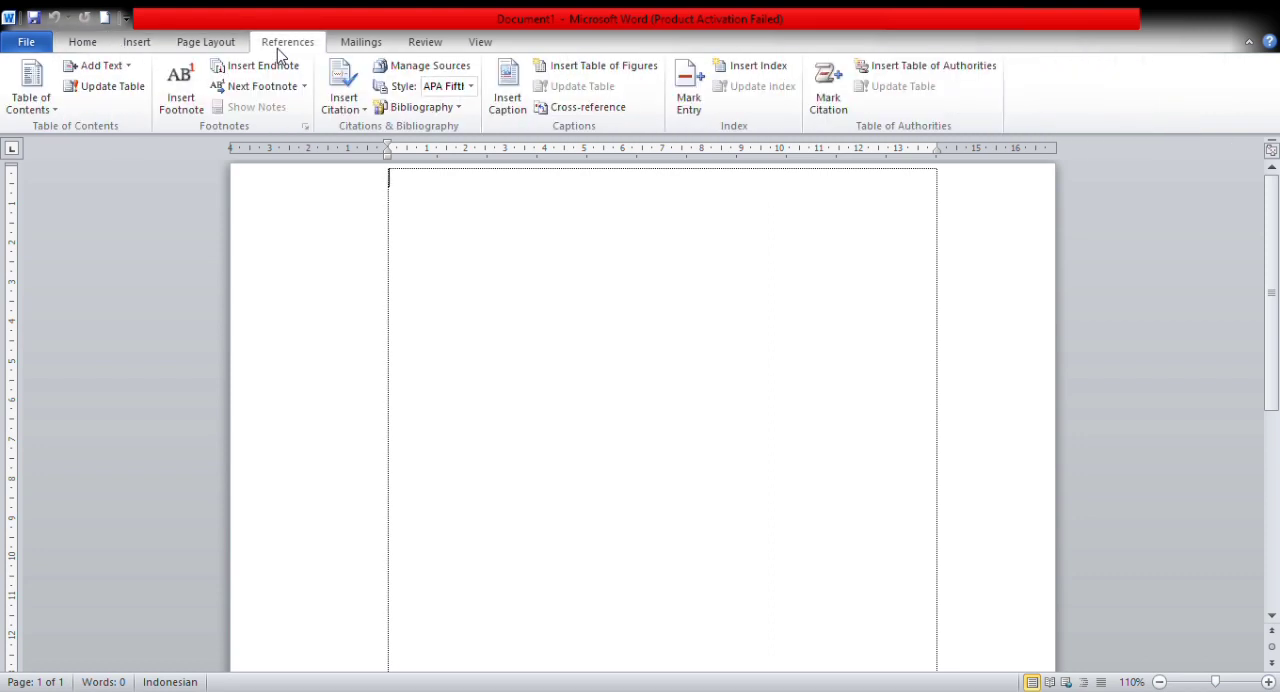
left_click(343, 54)
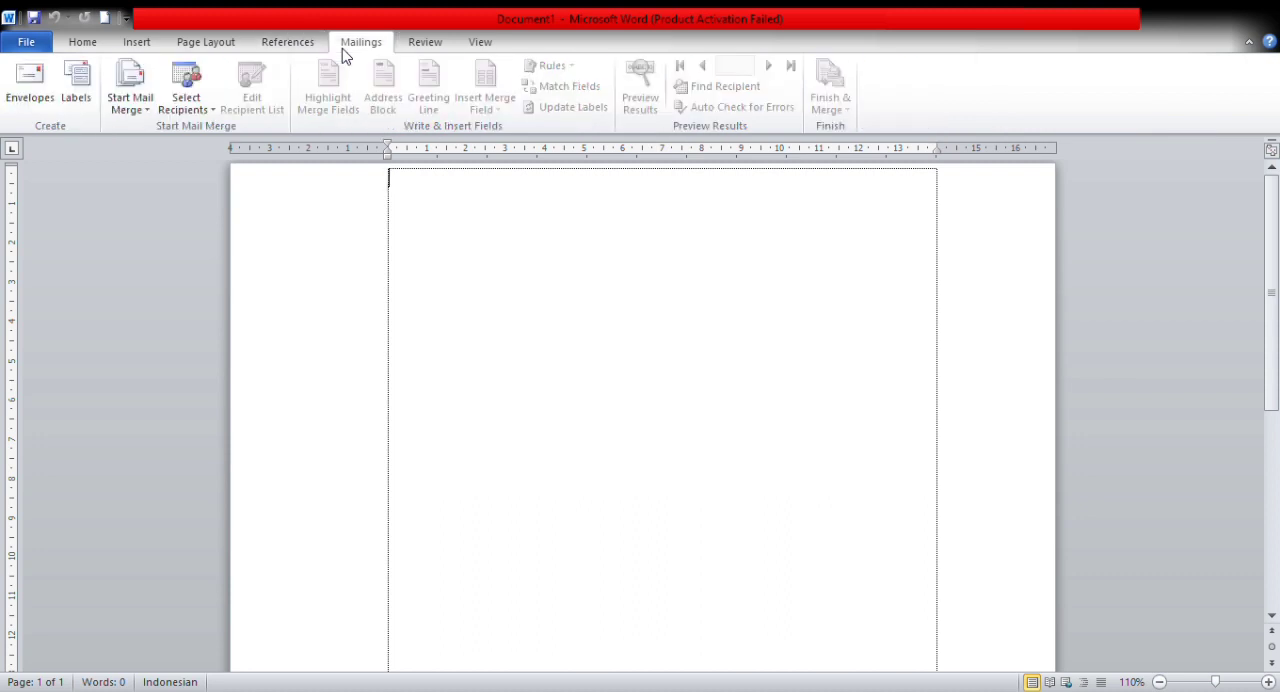
left_click(405, 45)
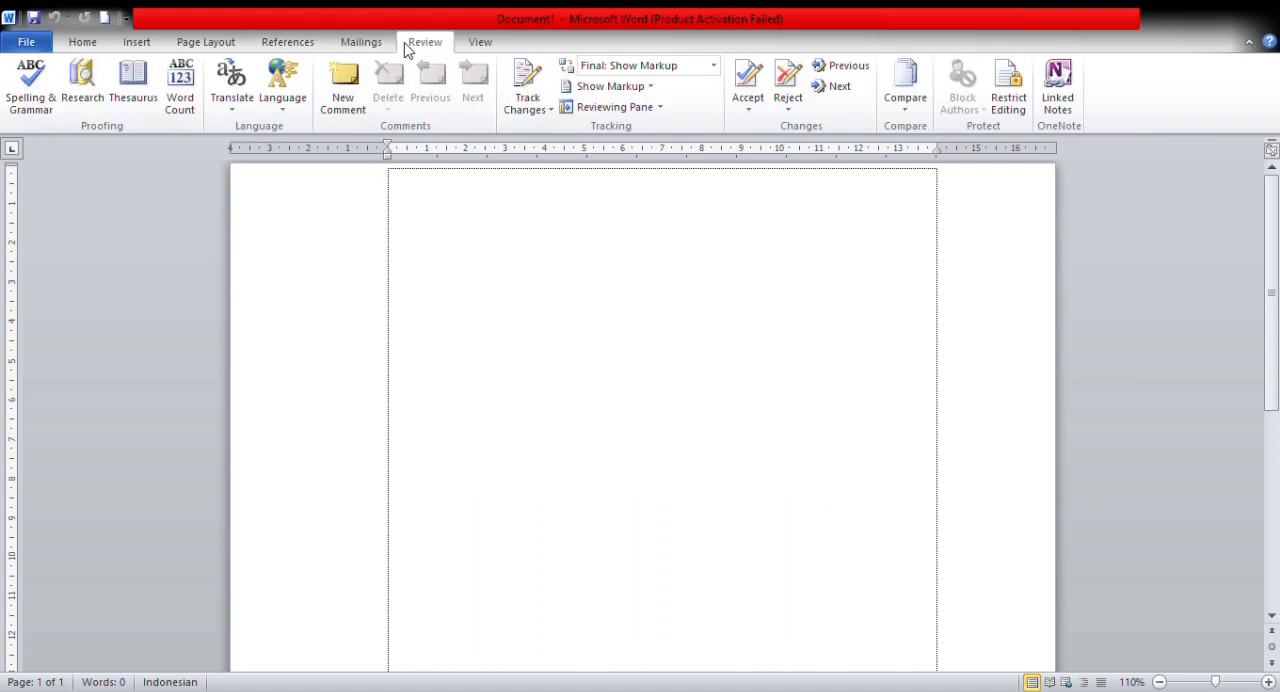
left_click(485, 47)
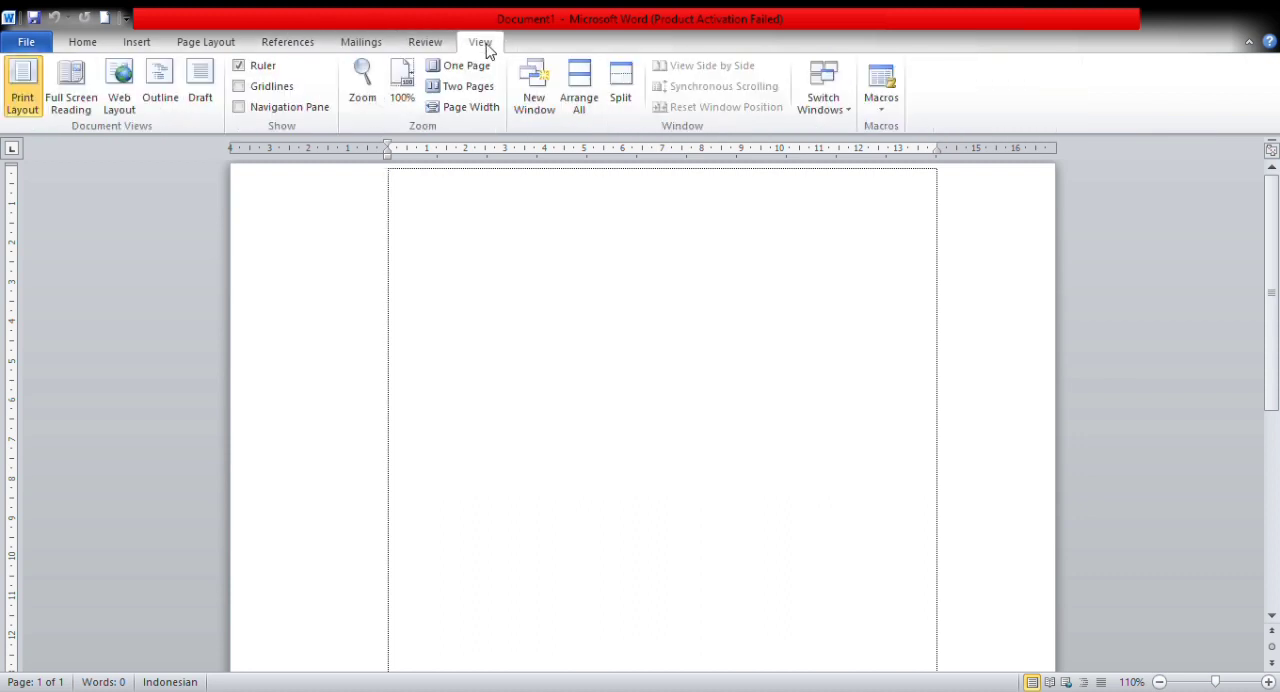
Step: Enter the text "Ilmu komunikasi" on the first line of the blank document
left_click(82, 50)
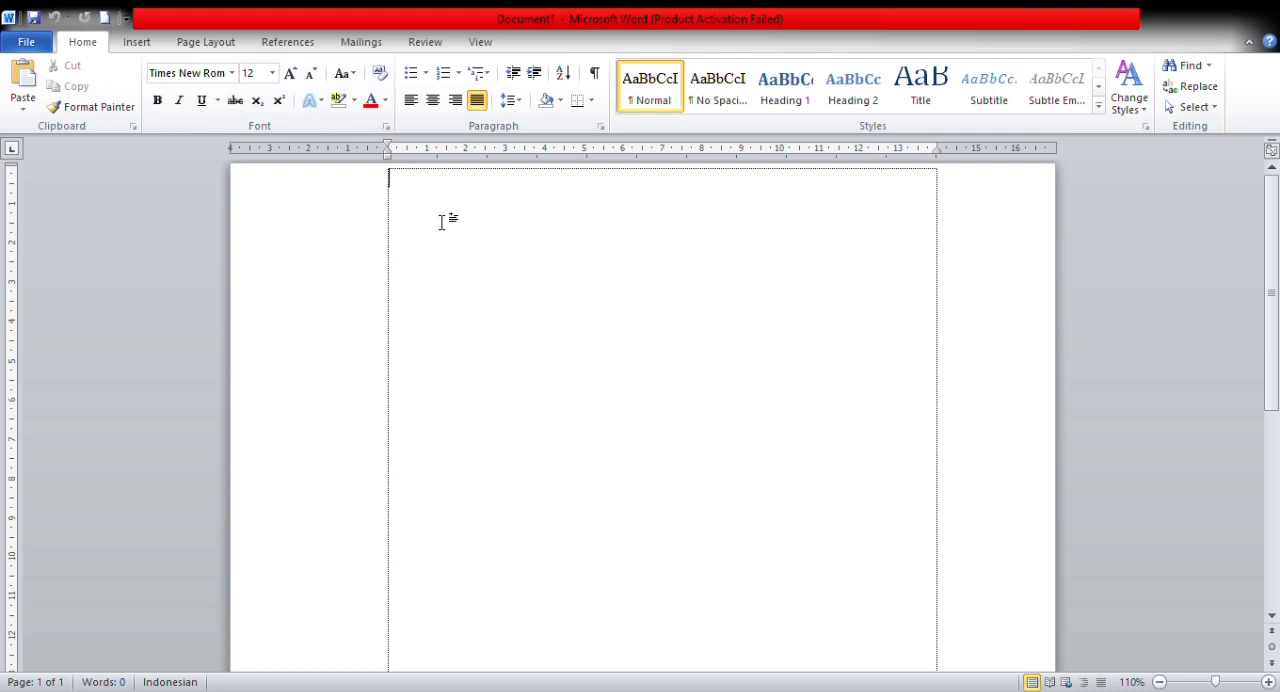
type("i")
key("BackSpace")
type("ilmu komunikasi")
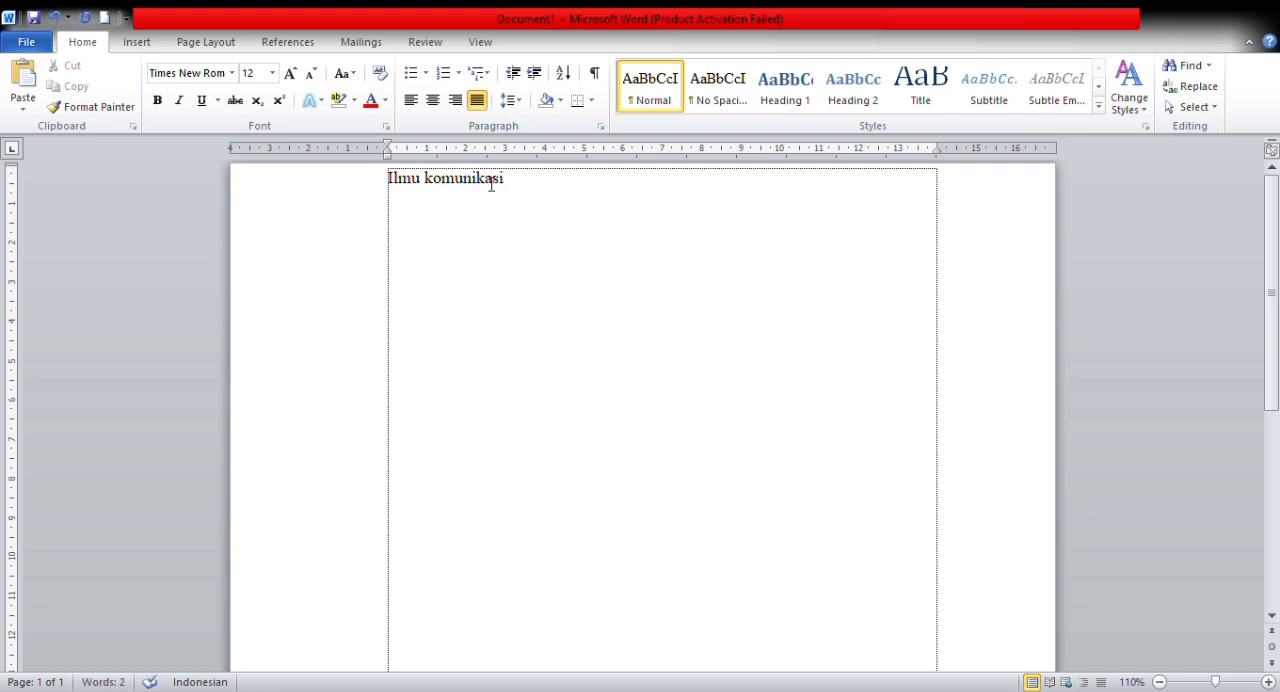
Step: Set the "Ilmu komunikasi" text to size 24 in the Microsoft YaHei font
left_click_drag(507, 186, 397, 192)
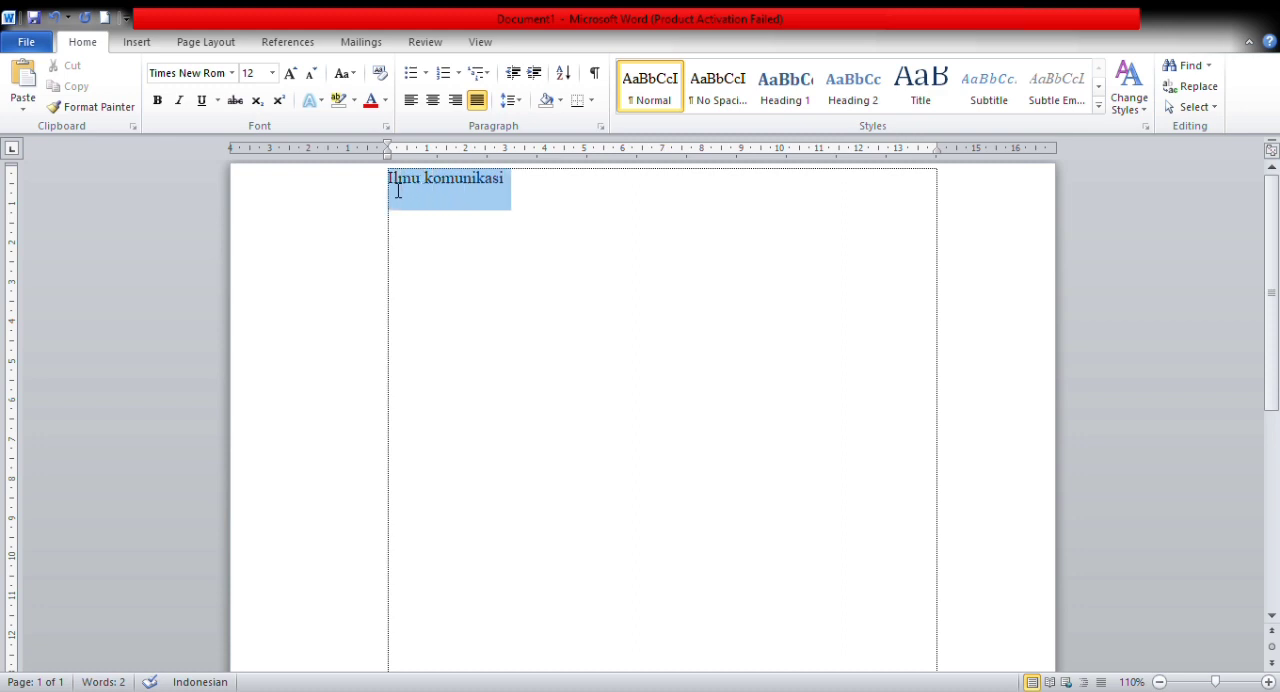
left_click(272, 74)
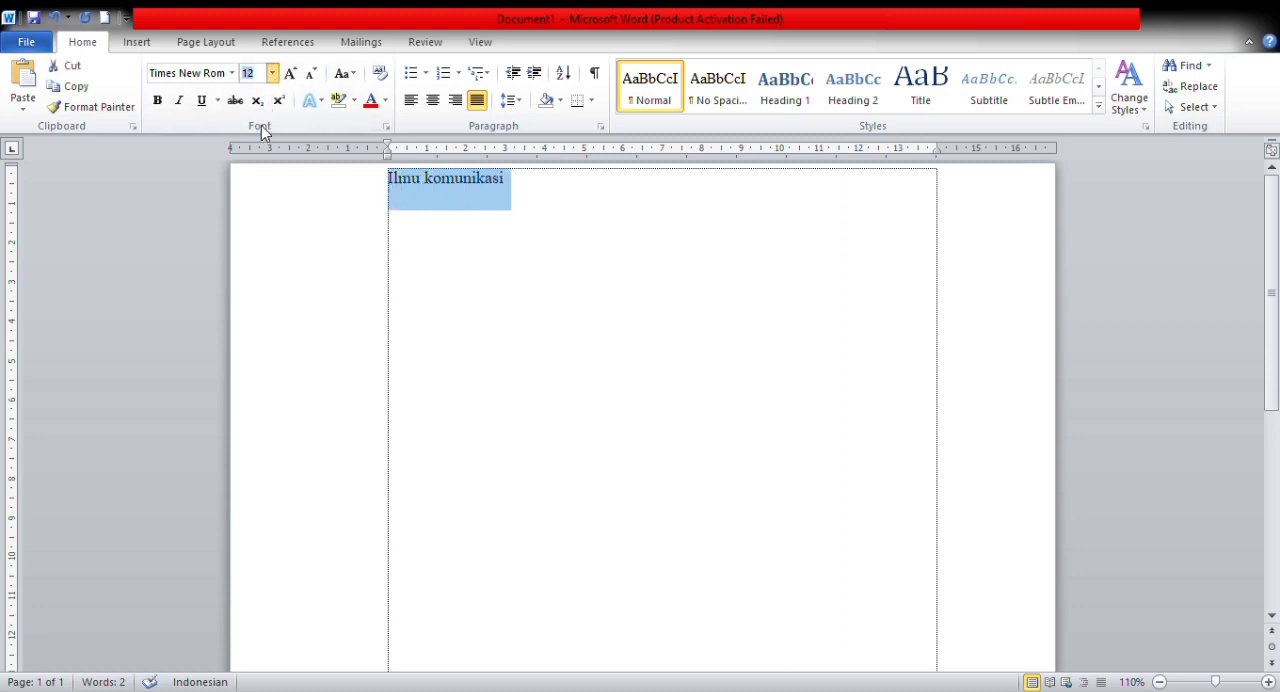
left_click(252, 259)
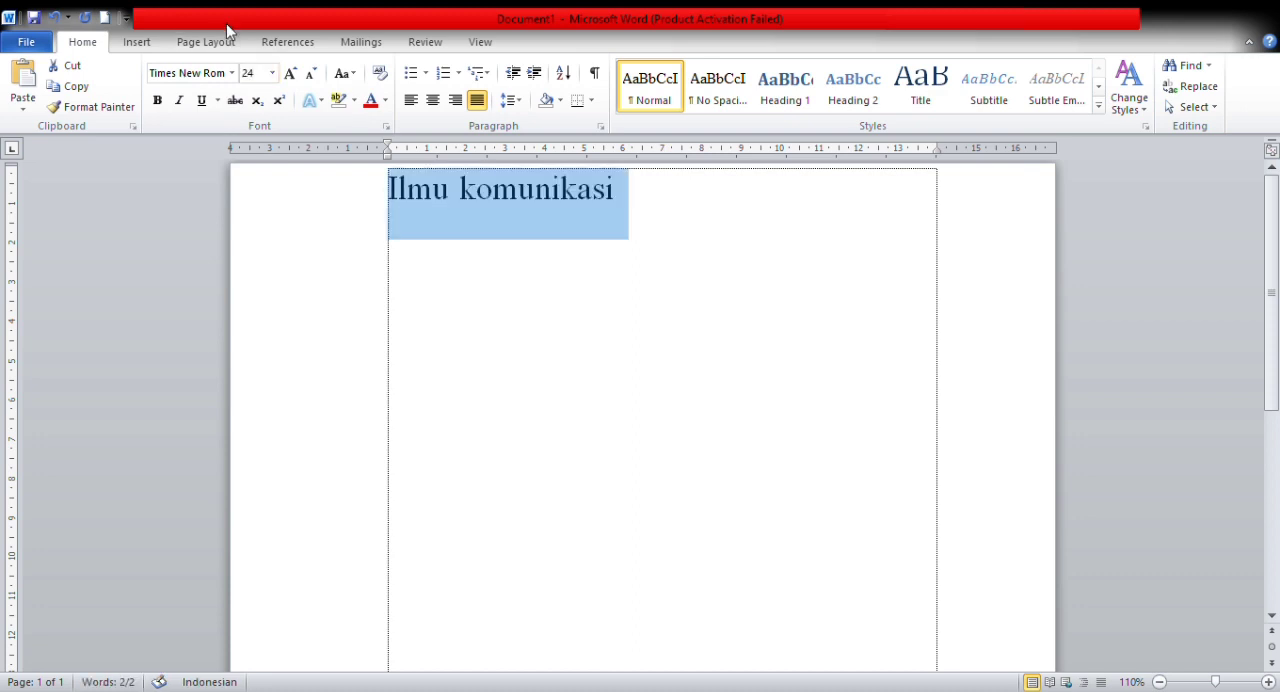
left_click(231, 74)
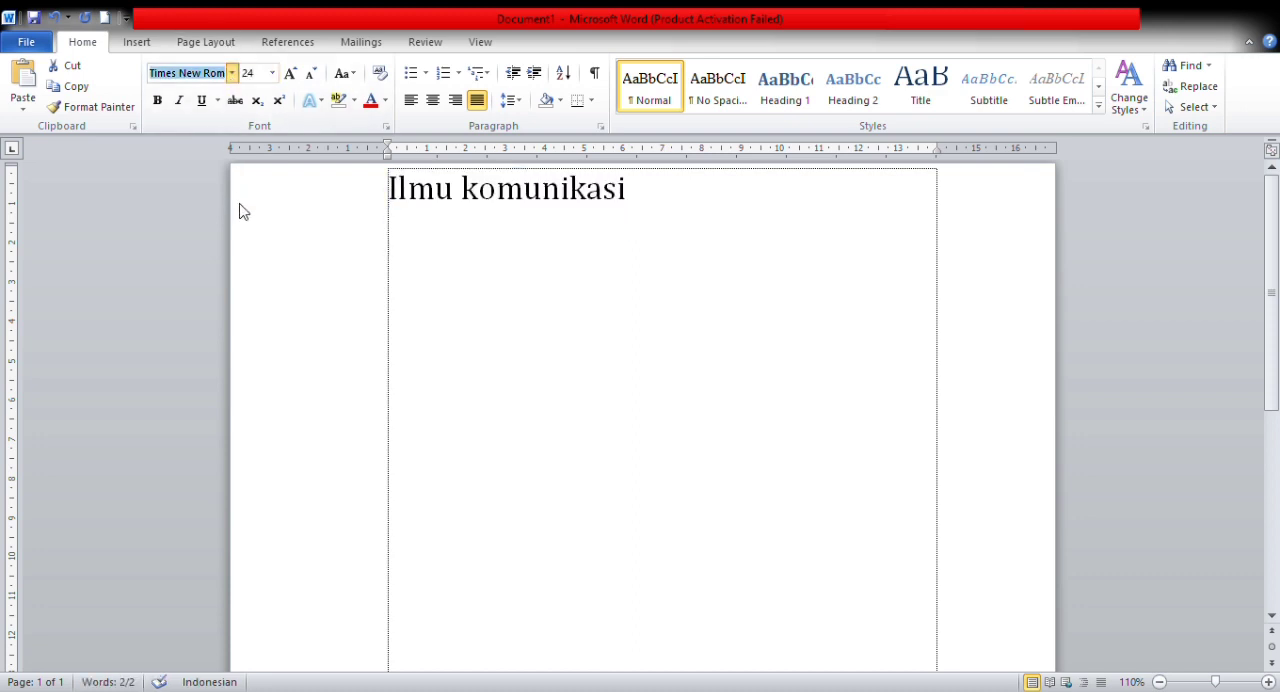
left_click(252, 248)
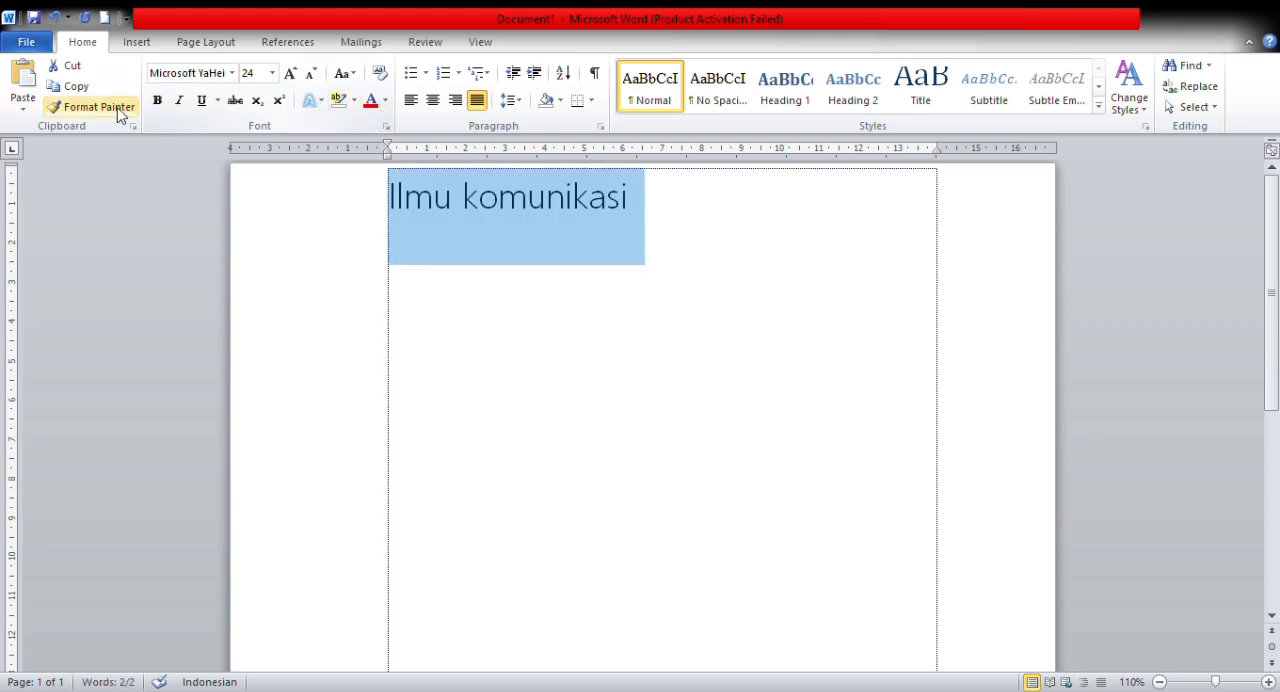
Step: Make the "Ilmu komunikasi" text bold, italic and underlined
left_click(158, 104)
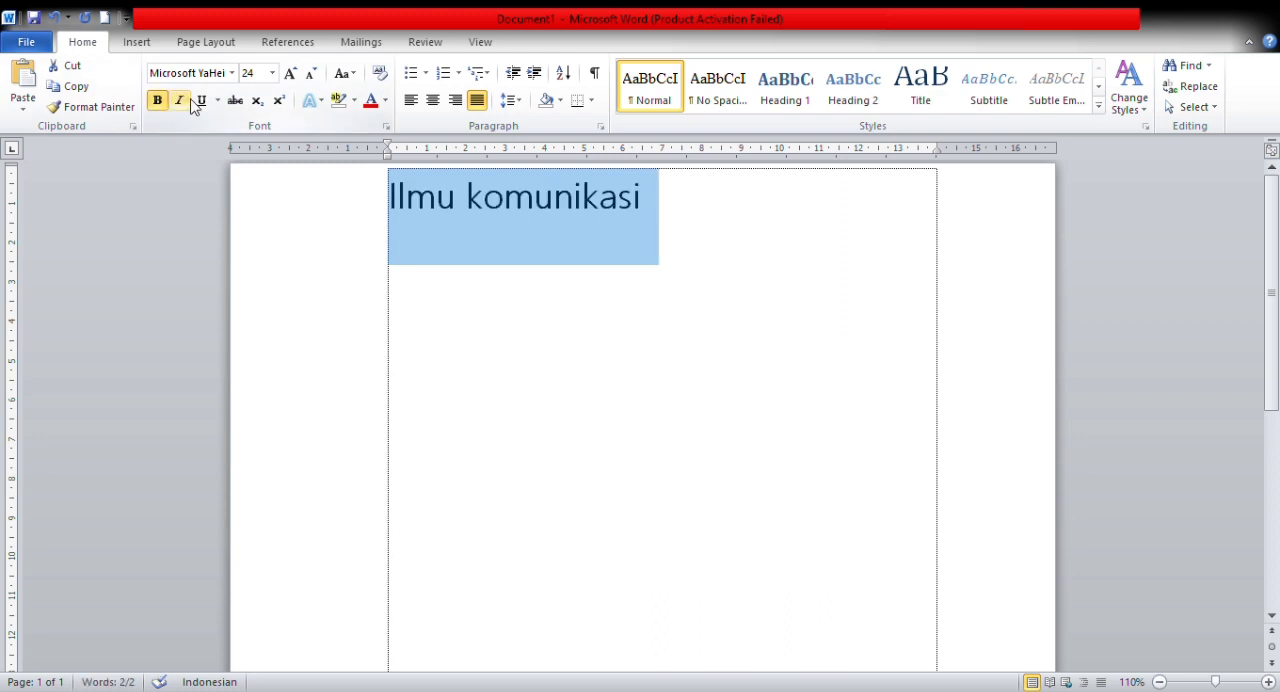
left_click(182, 108)
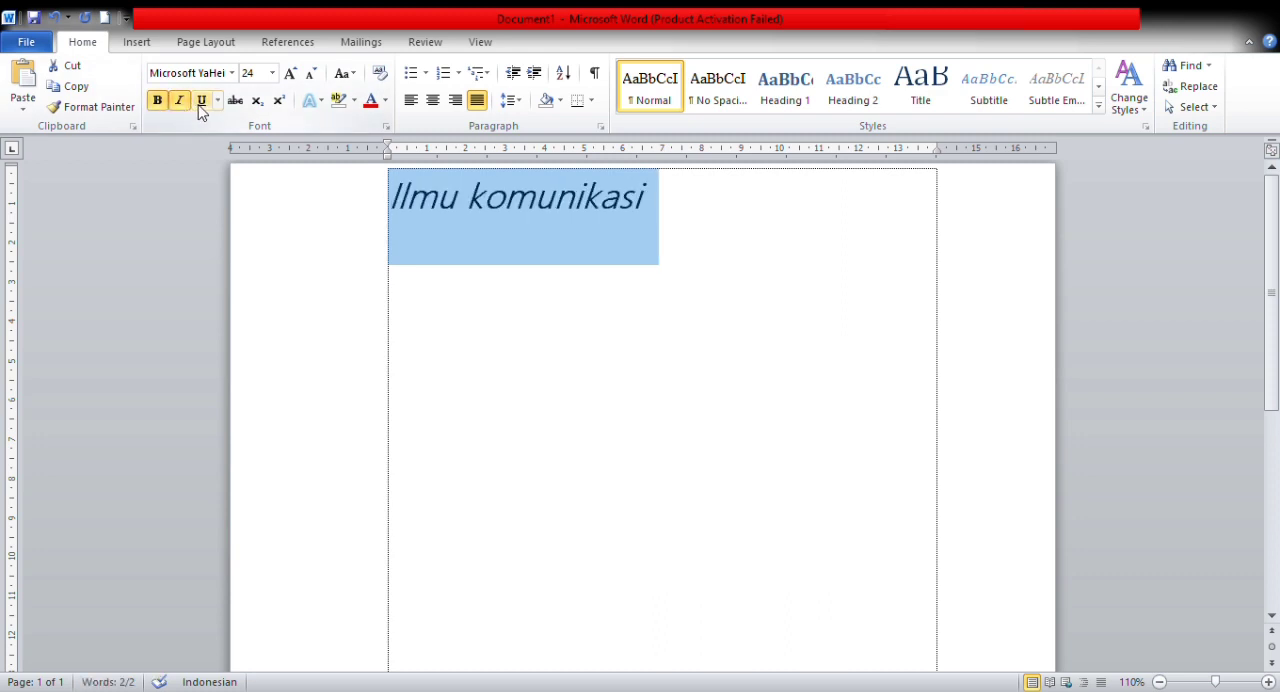
left_click(201, 107)
Step: Try left, centered and justified alignment on the "Ilmu komunikasi" line, and finish with it aligned right
left_click(415, 103)
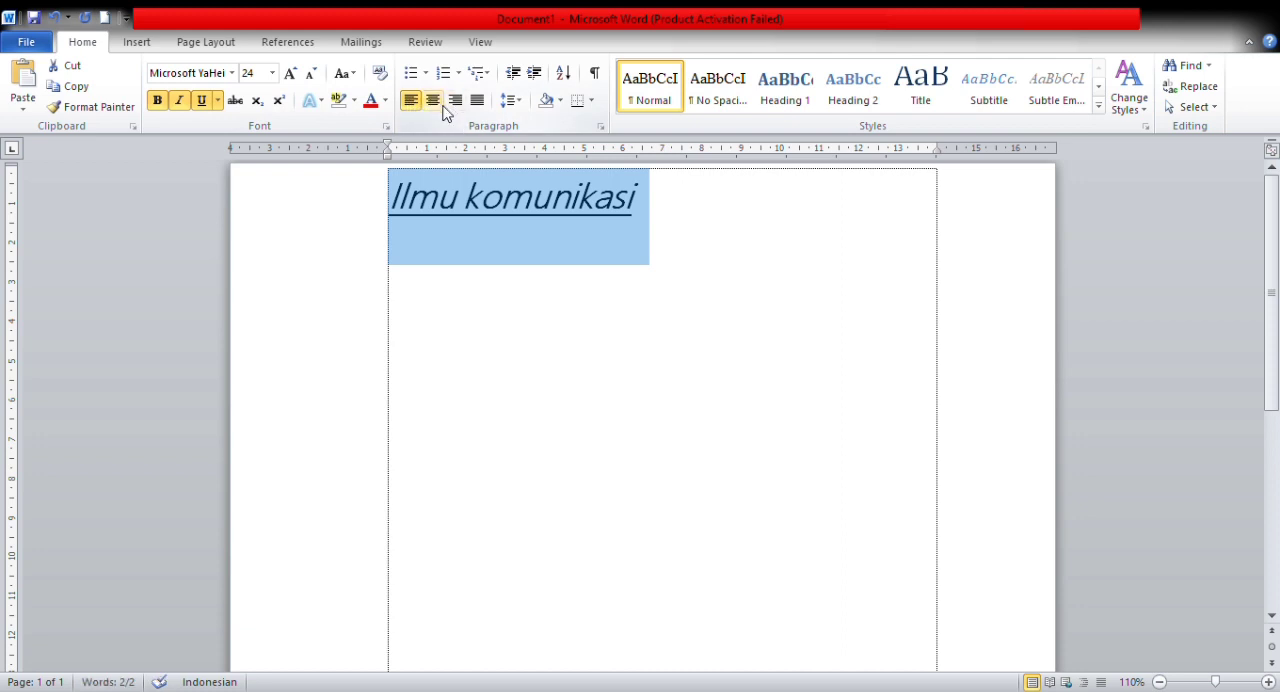
left_click(443, 106)
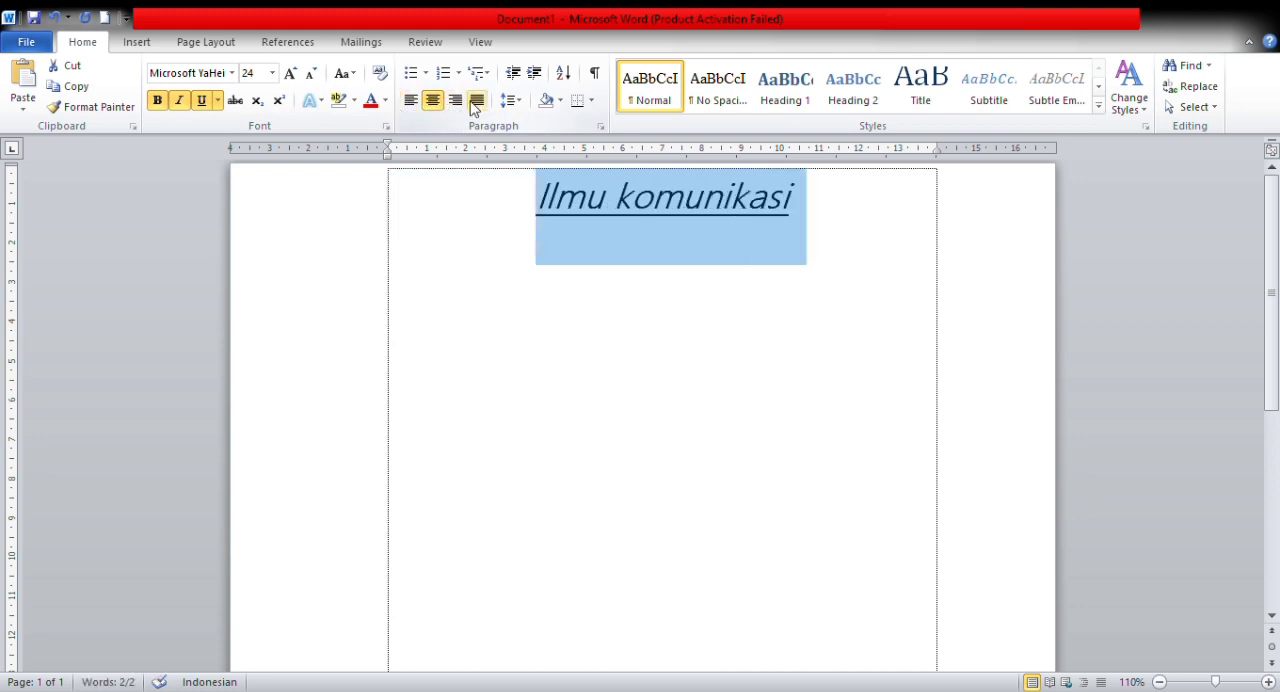
left_click(475, 104)
left_click(458, 106)
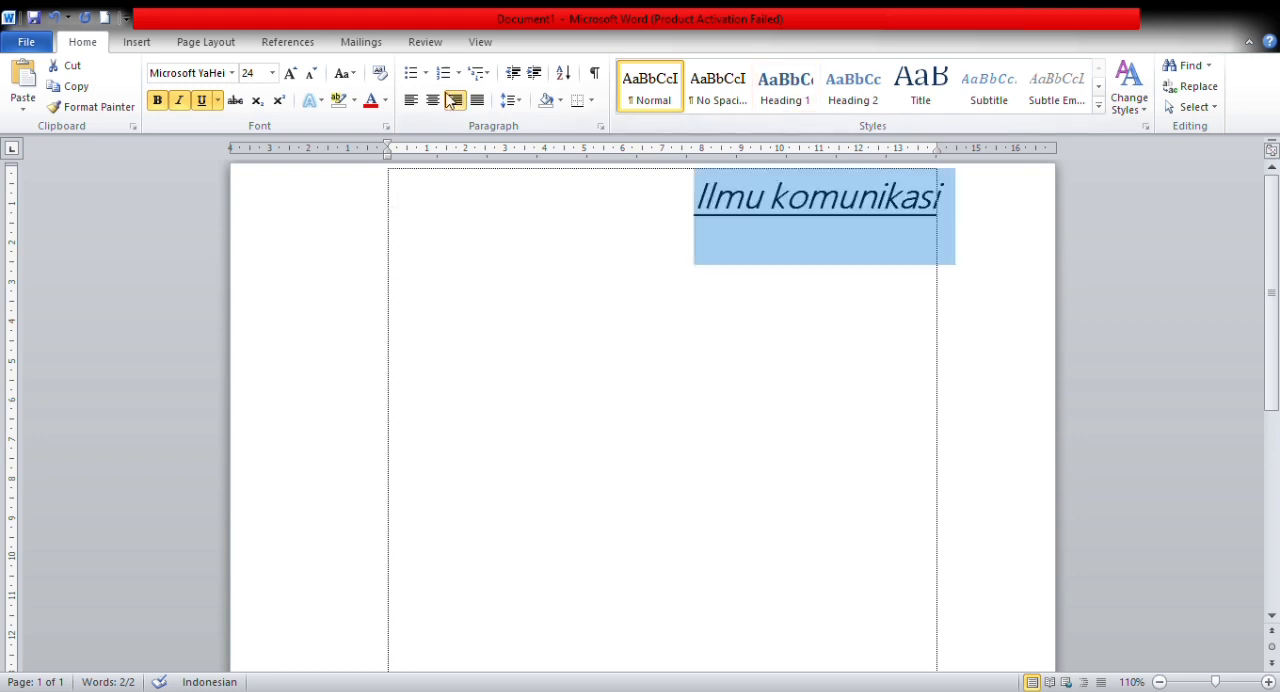
Step: Insert a page break in place of the selected text and view the table insertion options
left_click(145, 47)
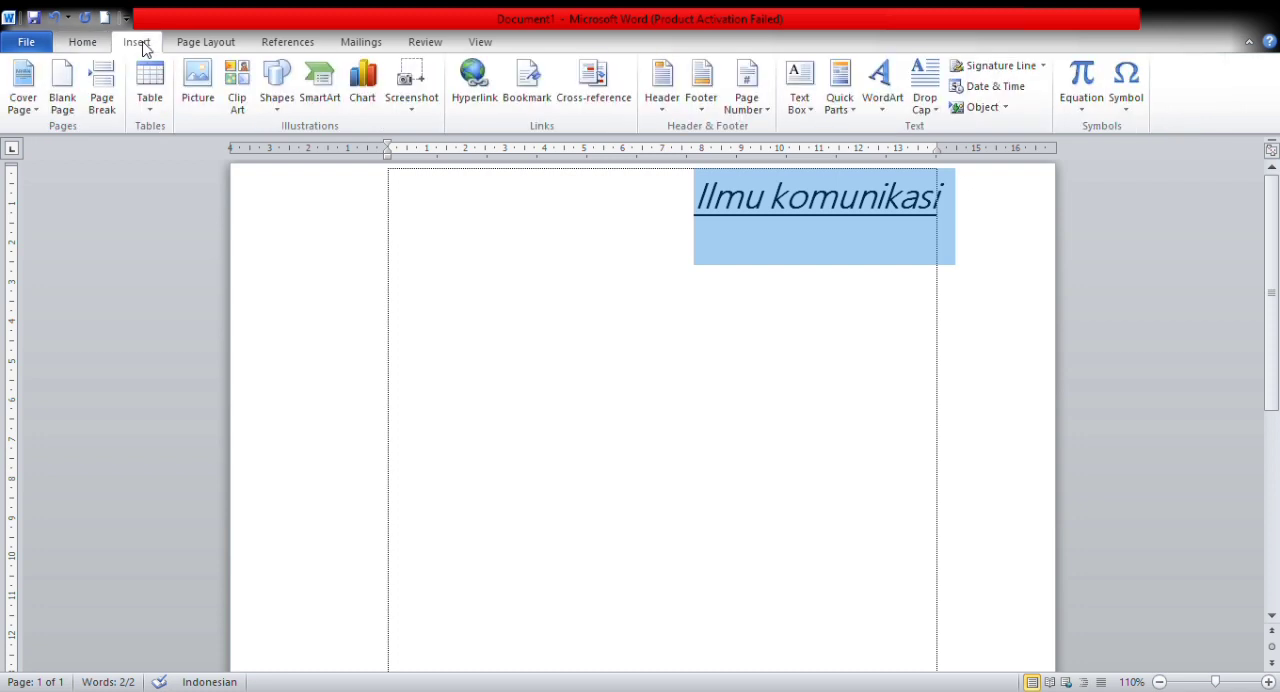
left_click(114, 112)
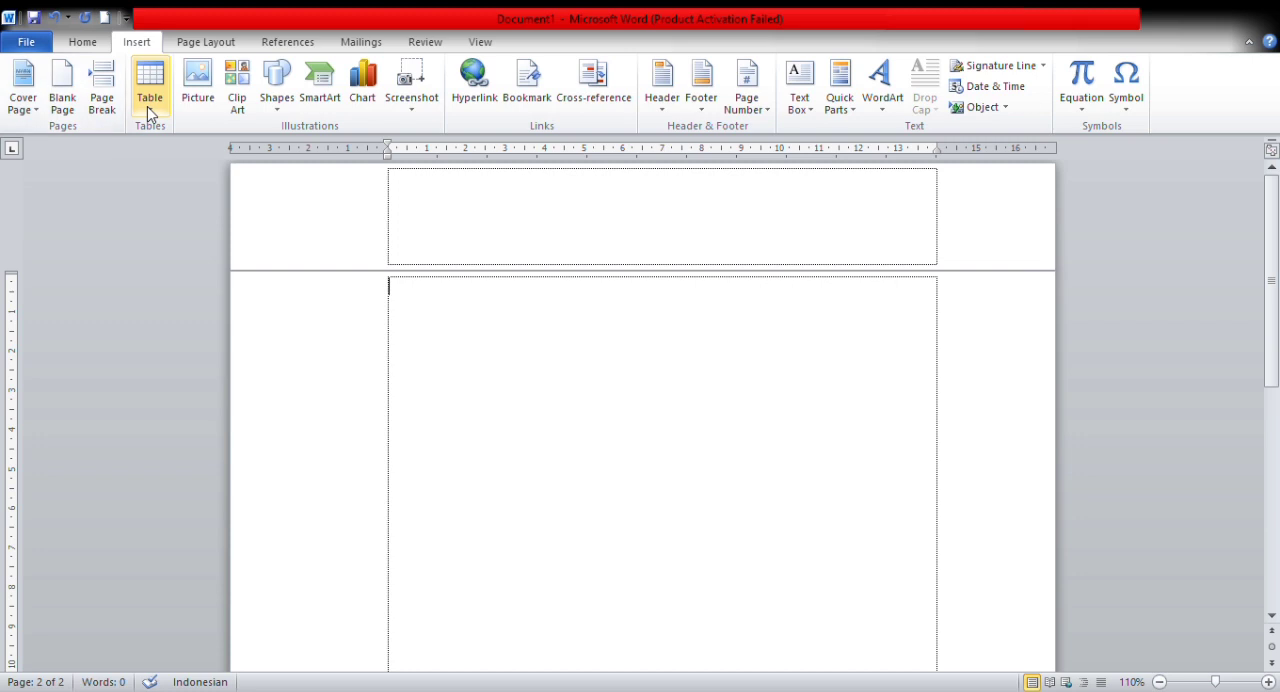
left_click(149, 113)
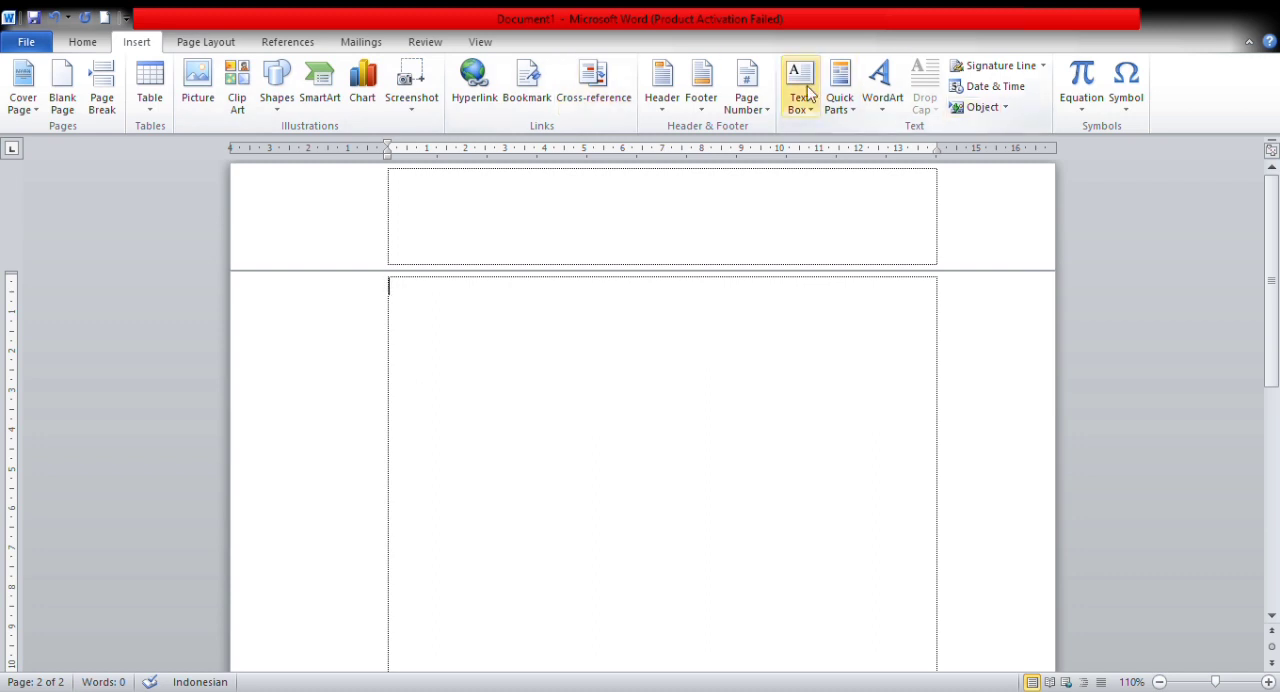
Step: Apply preset page margins of about 2.5 cm on the left and right, and view the paper size choices
left_click(203, 42)
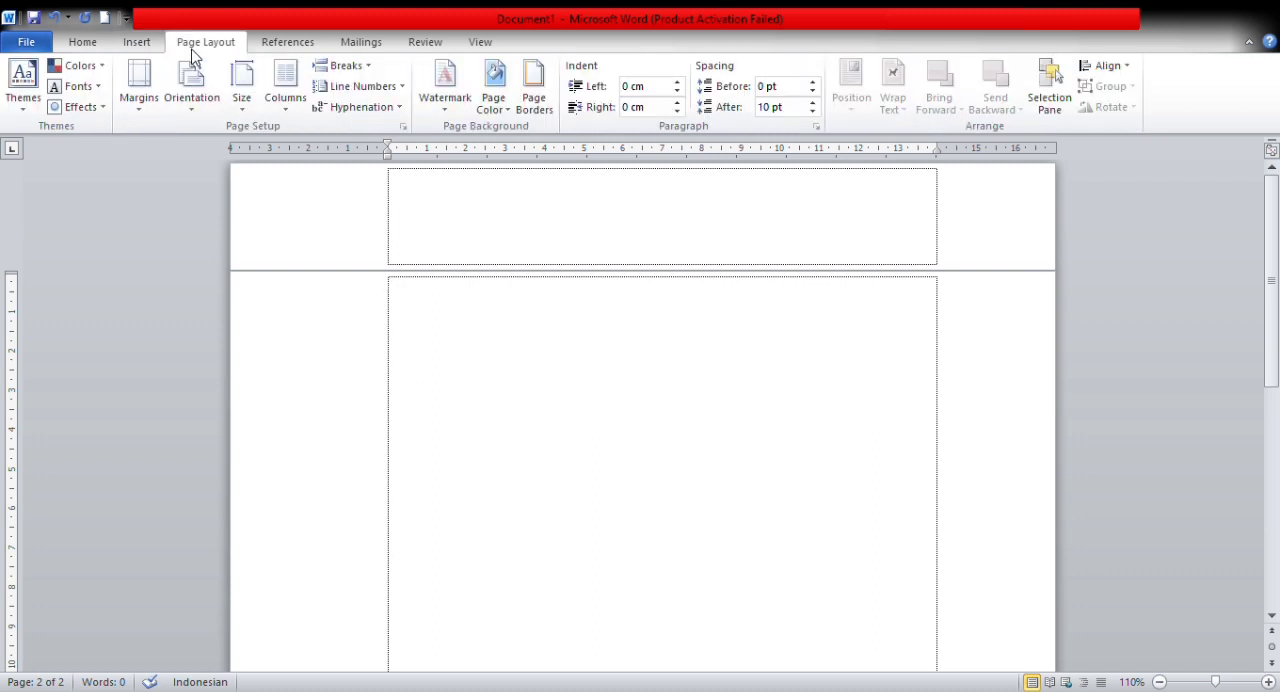
left_click(148, 107)
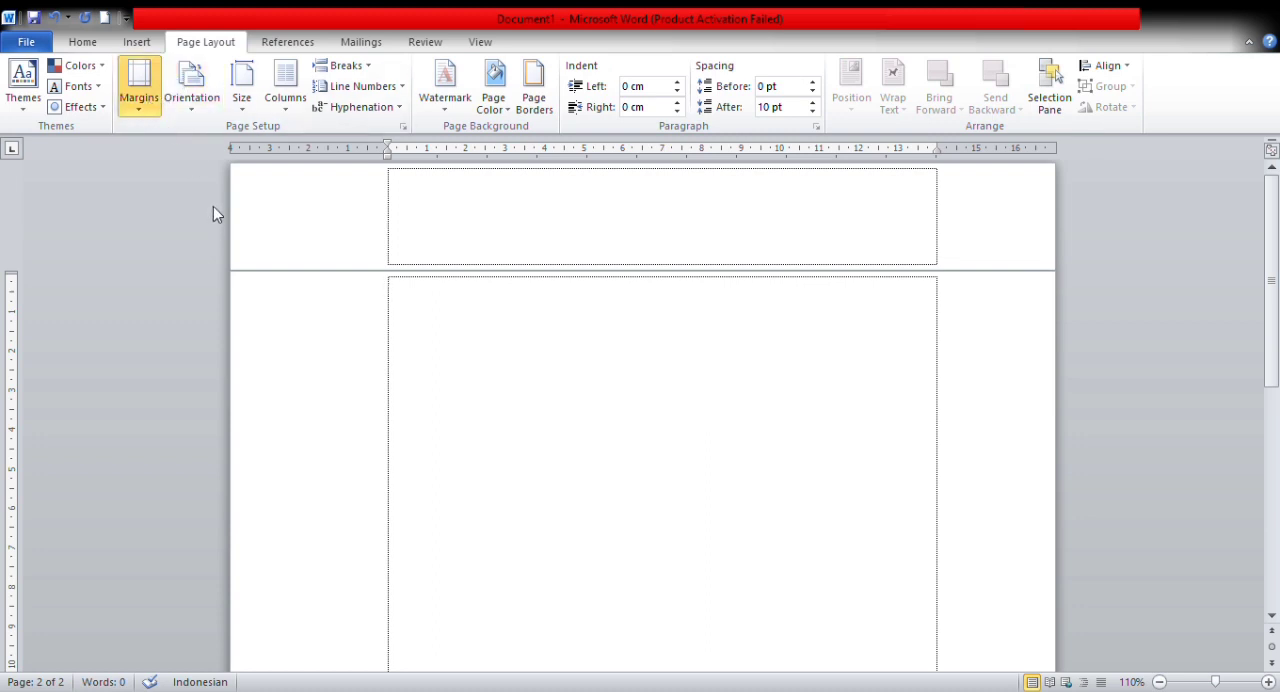
left_click(213, 206)
left_click(146, 116)
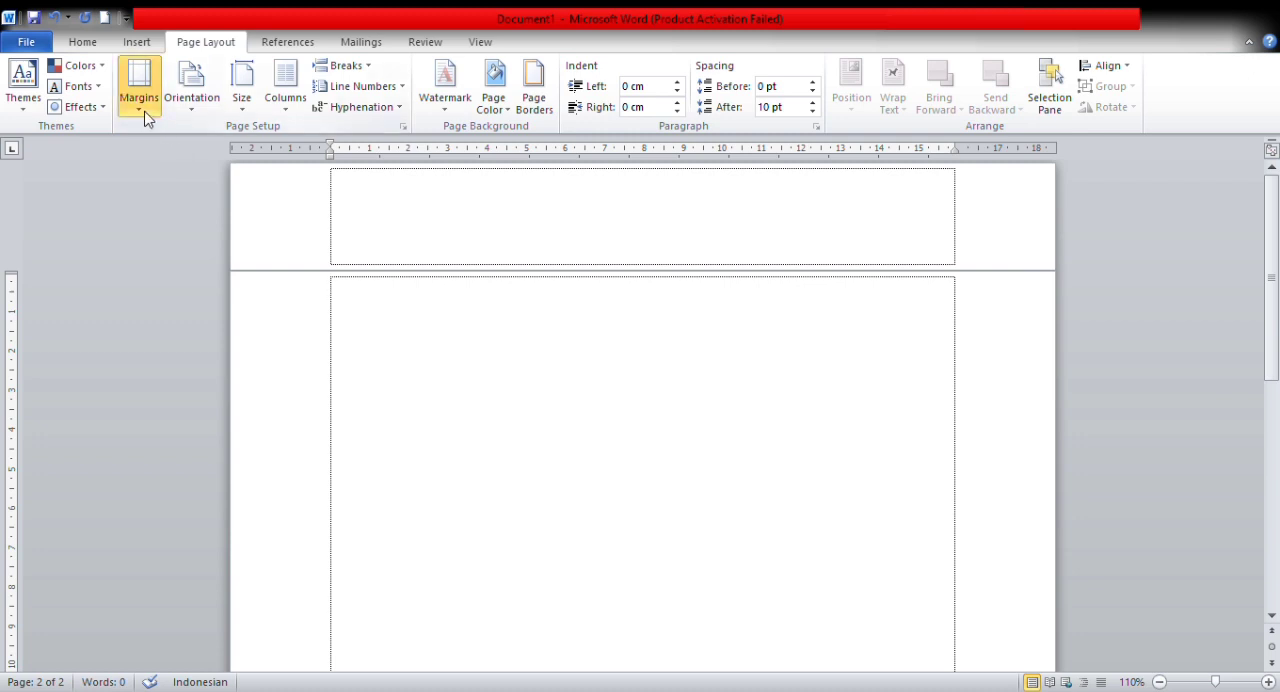
left_click(240, 110)
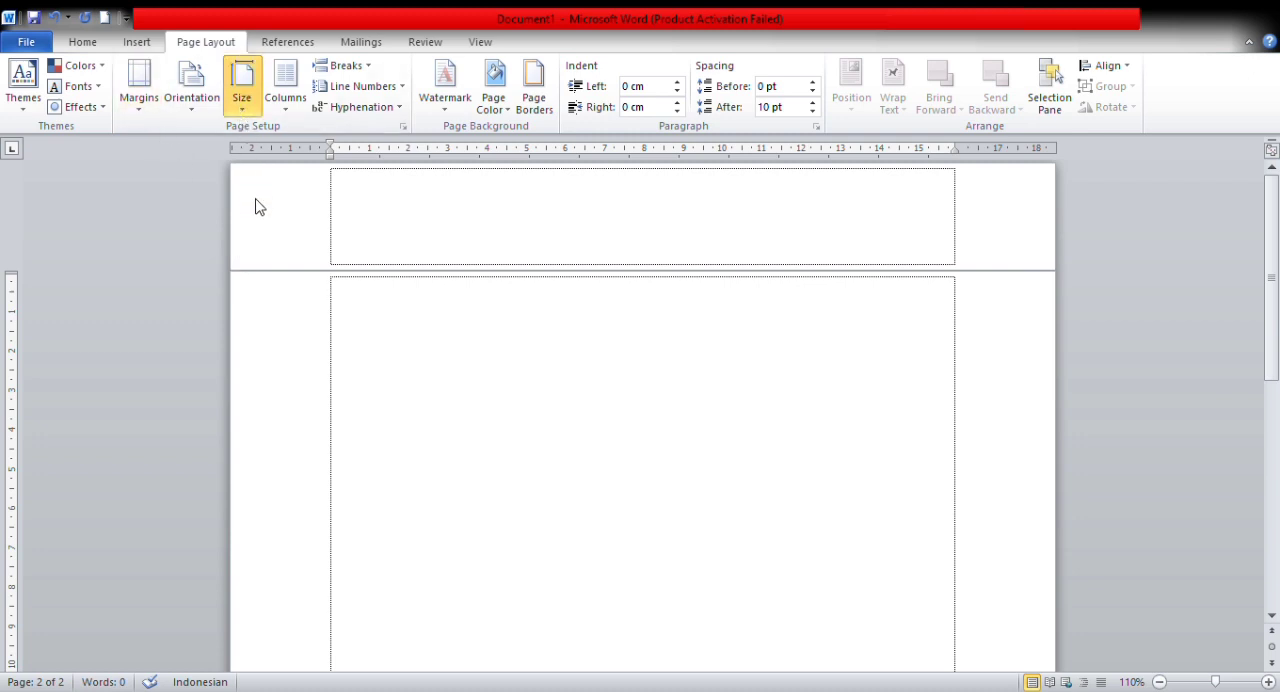
left_click(291, 374)
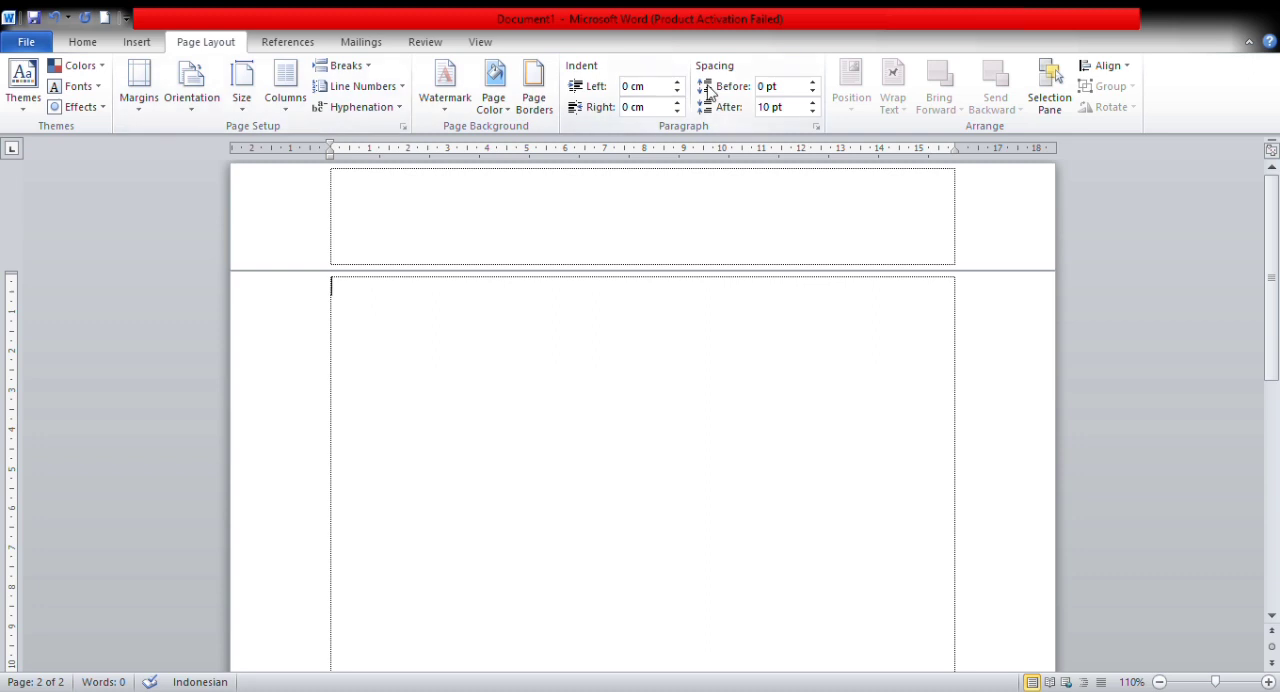
Step: Examine the table of contents, mail merge, translation and view options, and open the document's file information
left_click(273, 45)
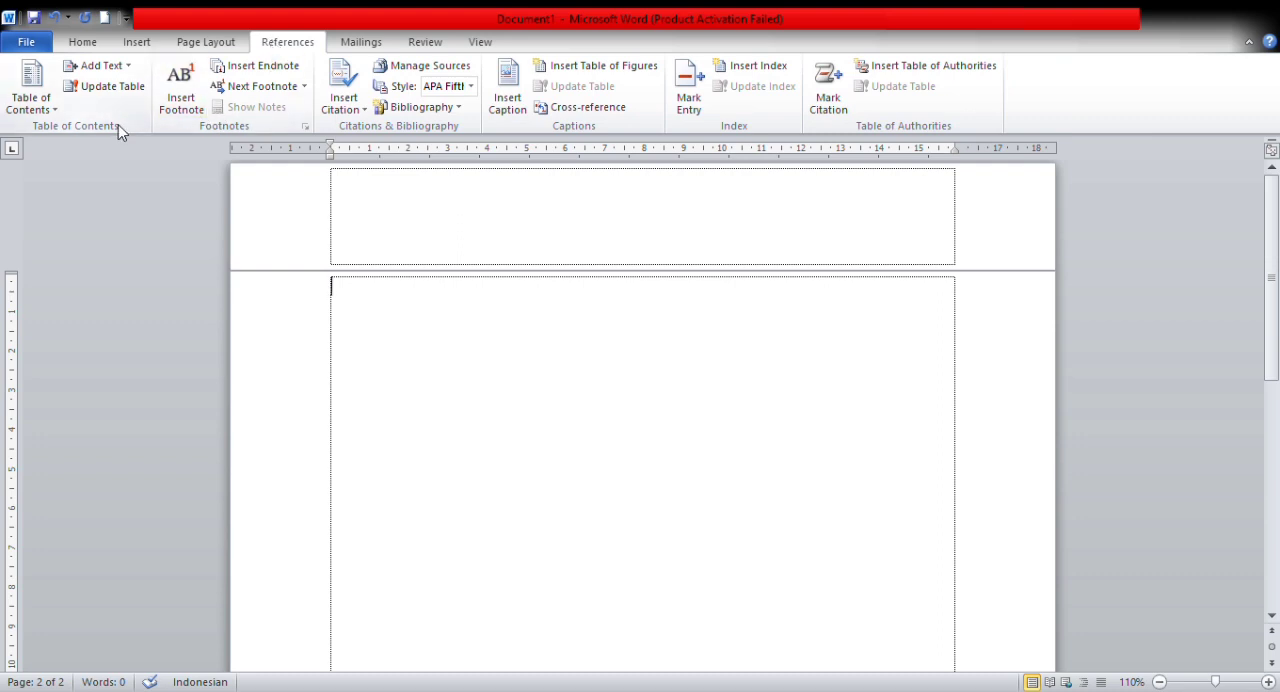
left_click(58, 113)
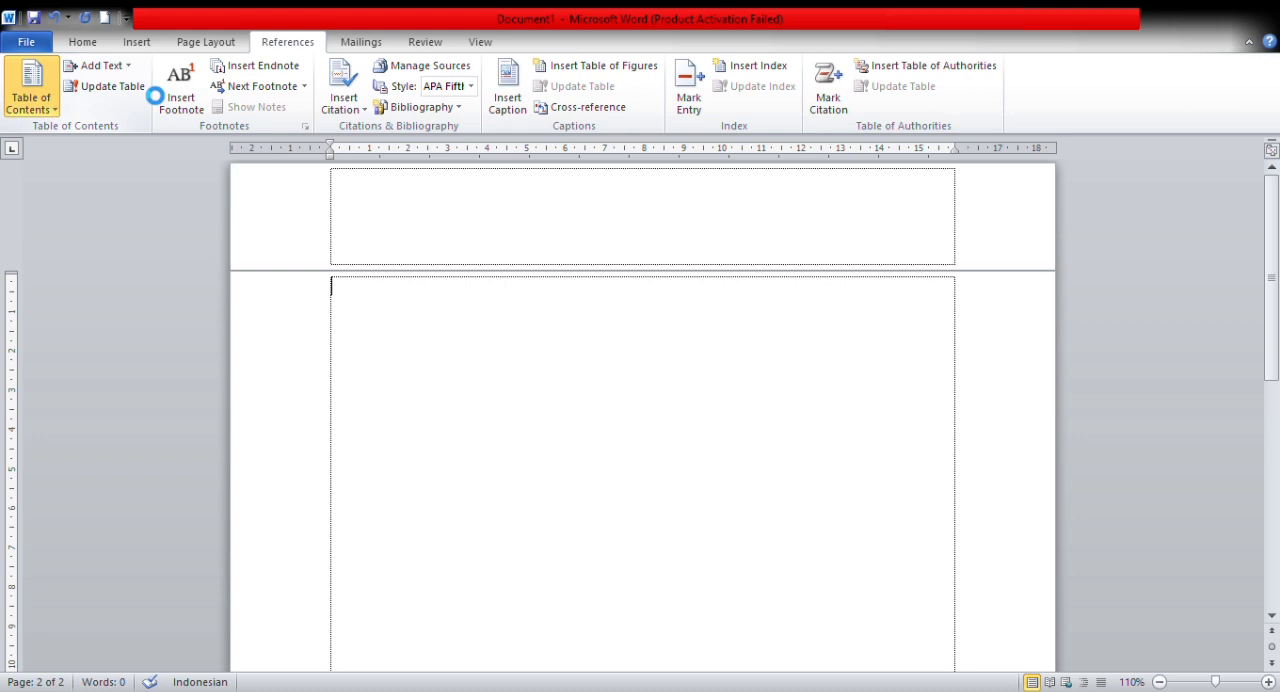
left_click(361, 42)
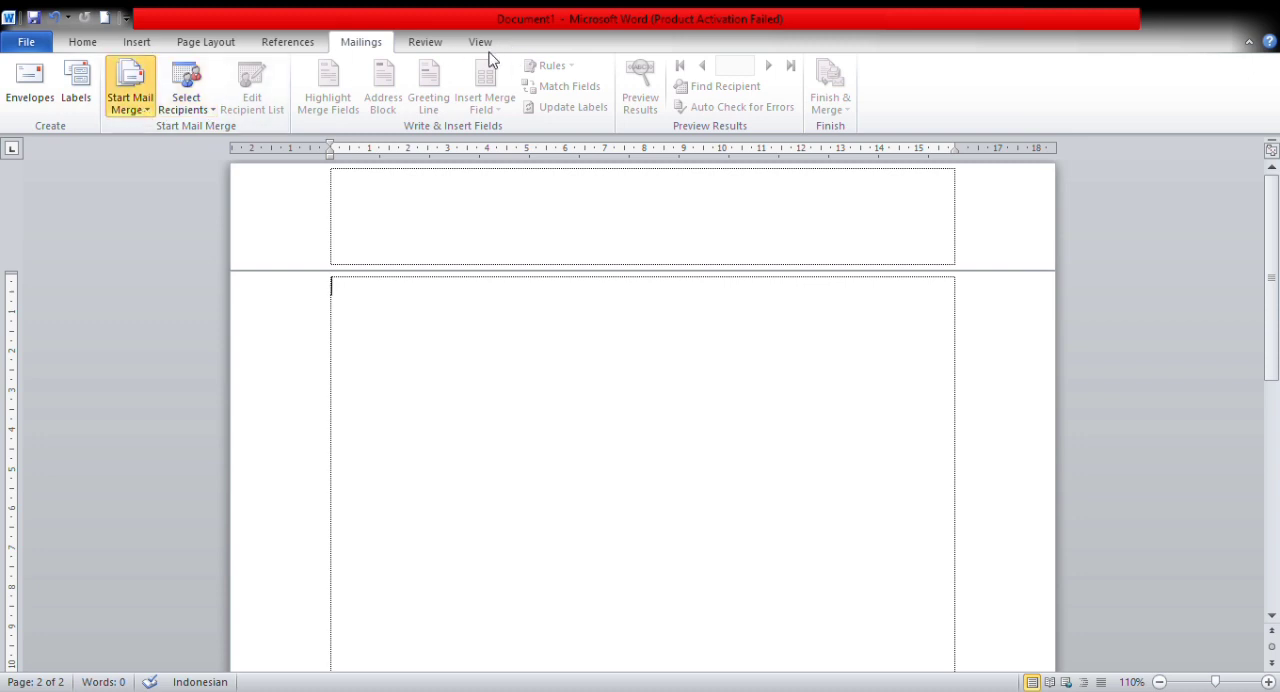
left_click(427, 43)
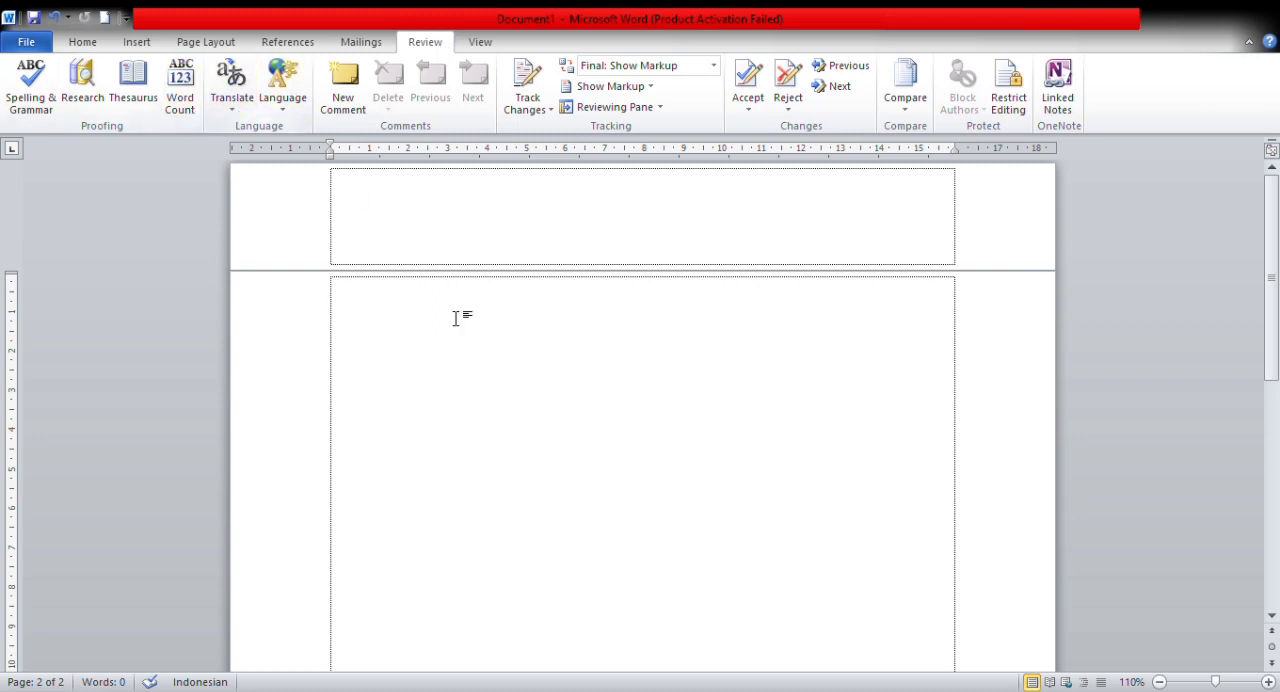
left_click(240, 115)
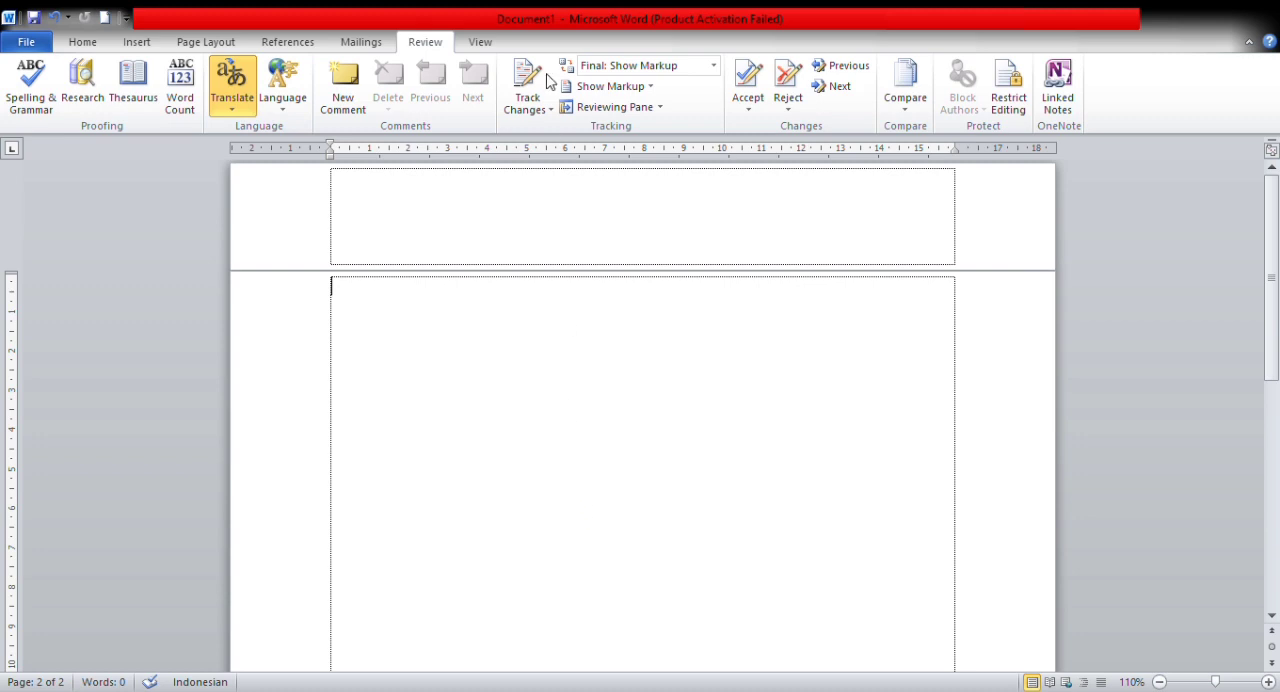
left_click(481, 43)
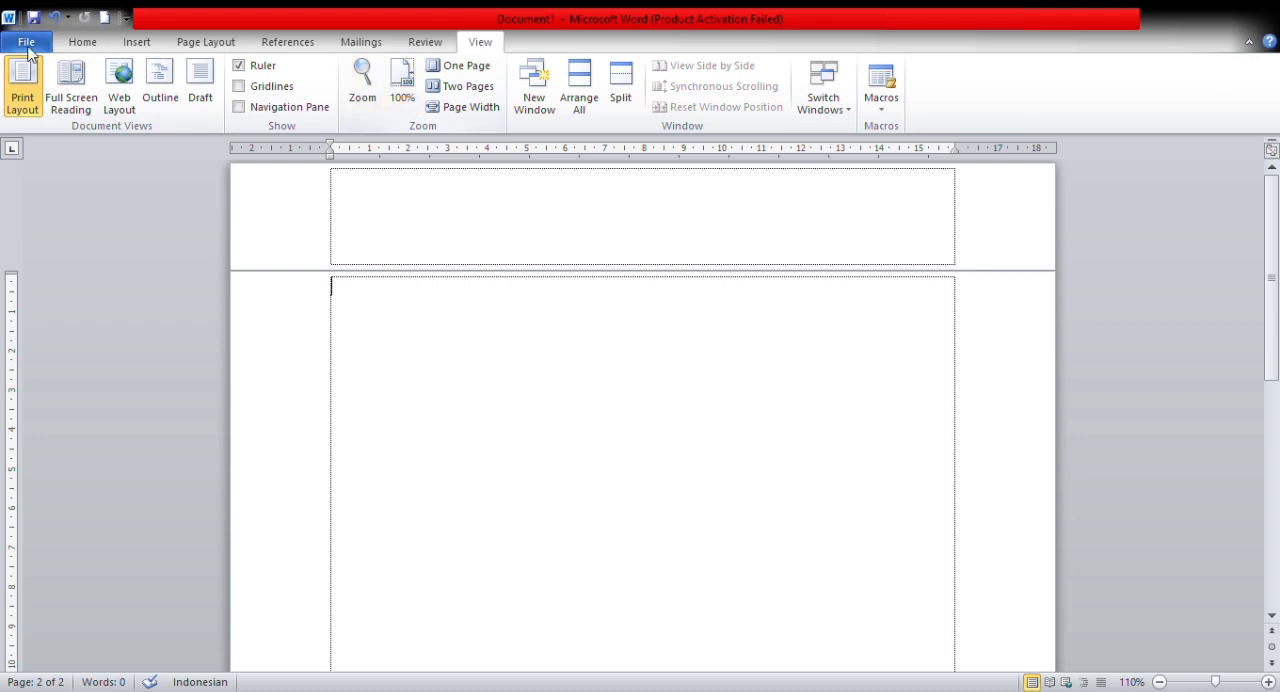
left_click(86, 44)
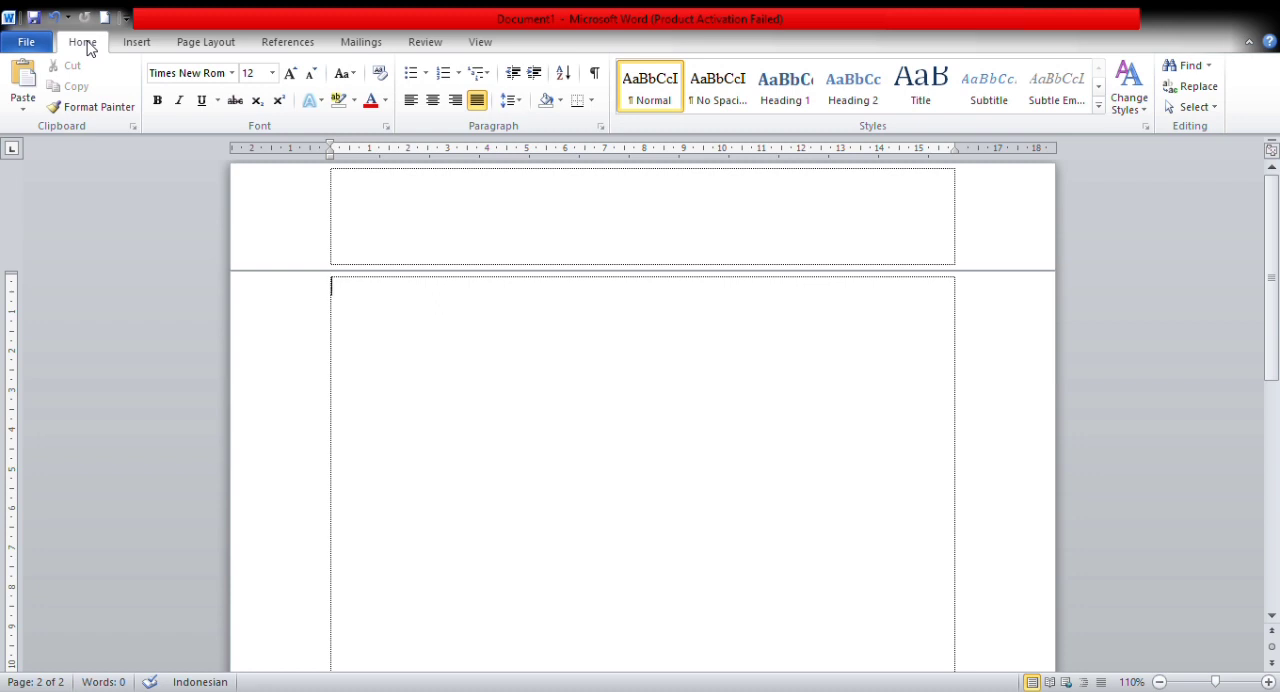
left_click(46, 50)
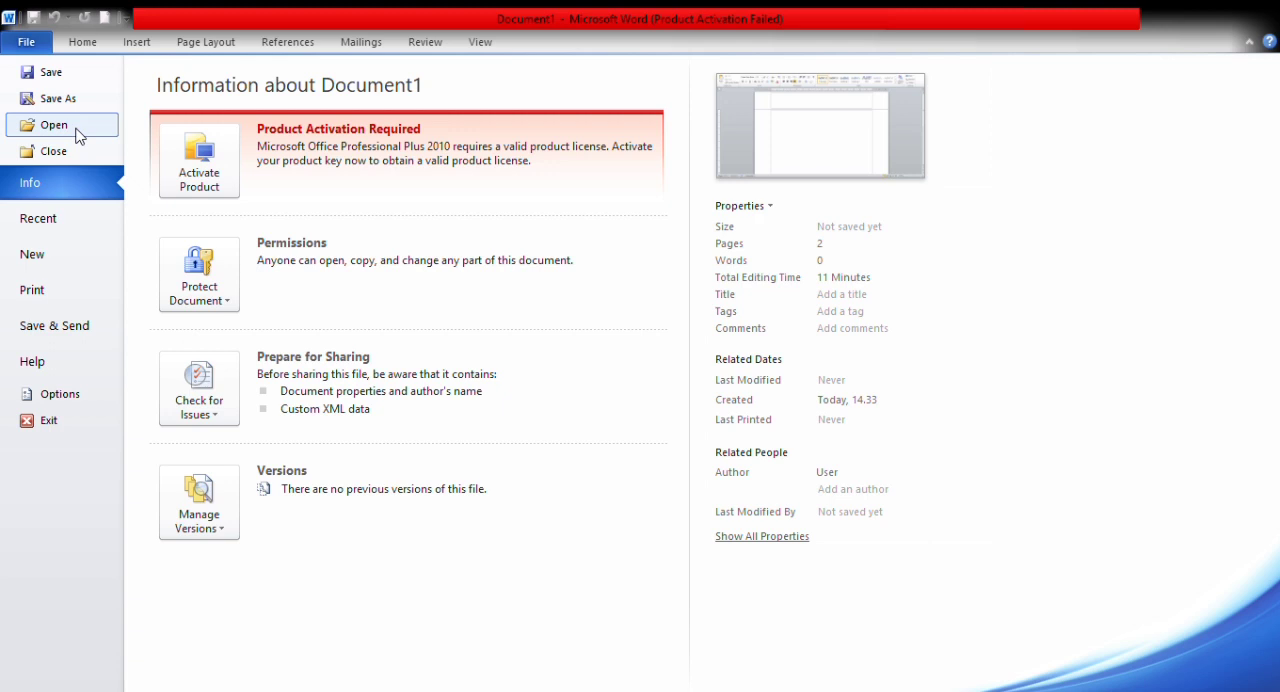
Step: Examine the recent documents, the new-document templates and the print settings for the document
left_click(68, 222)
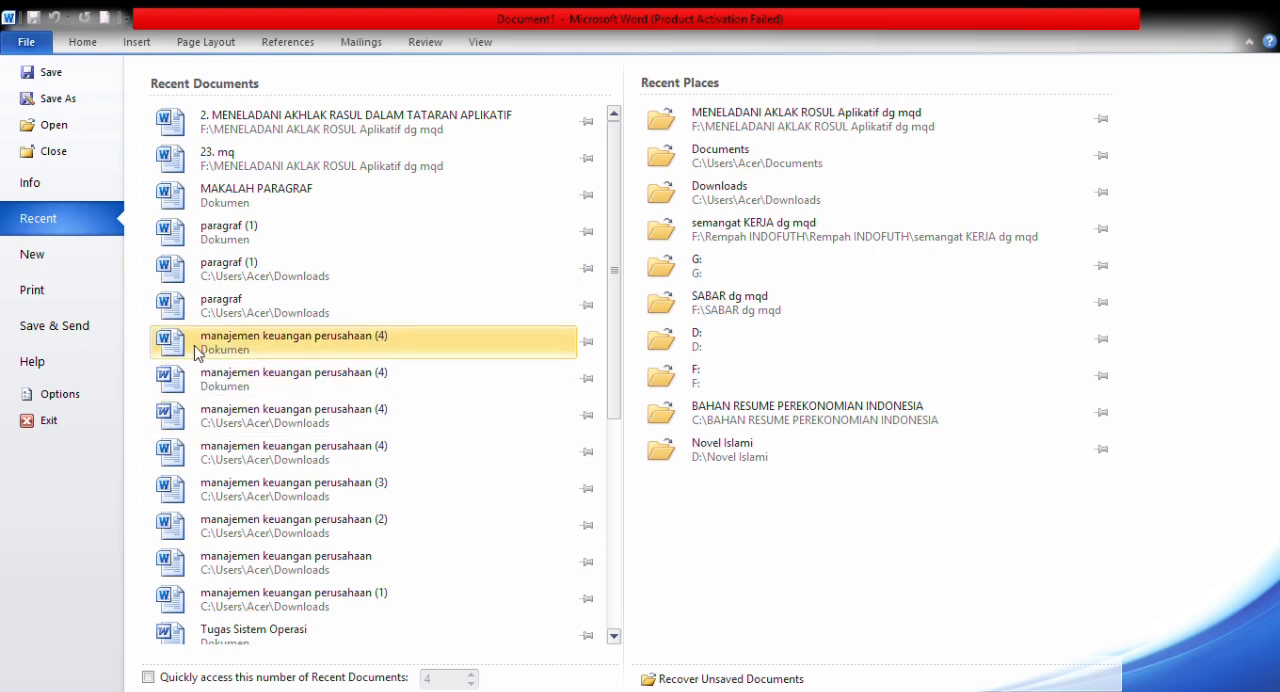
left_click(64, 261)
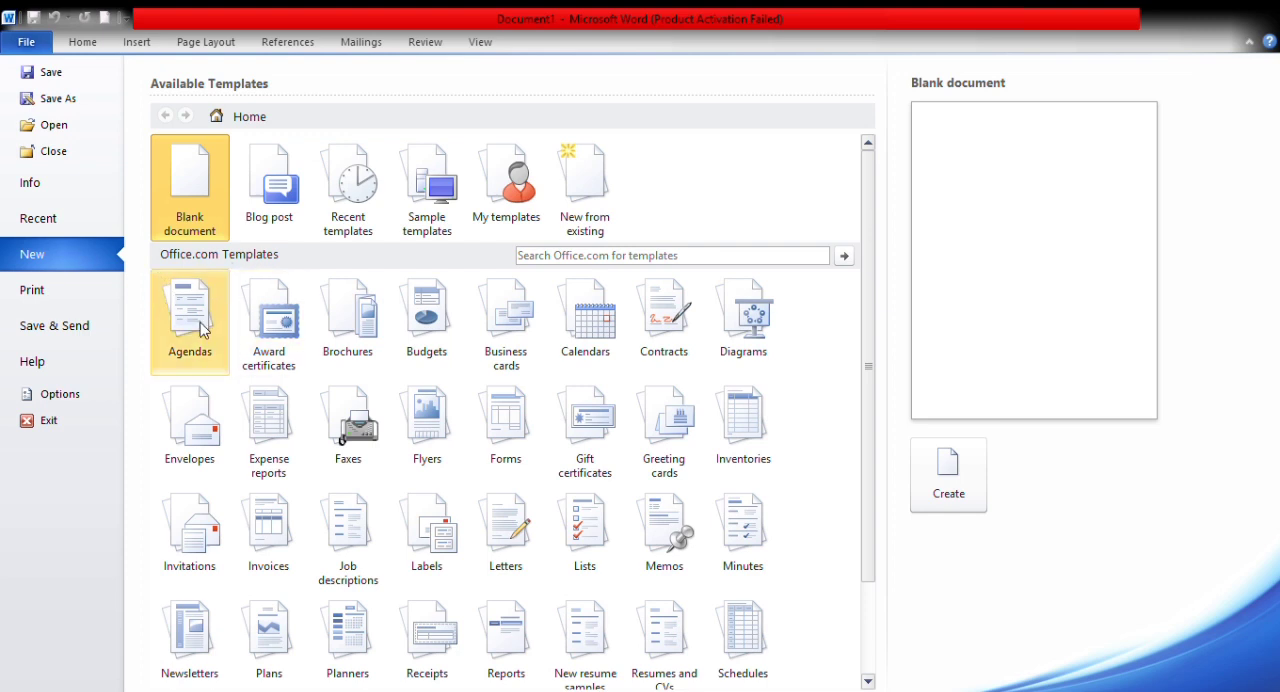
left_click(68, 300)
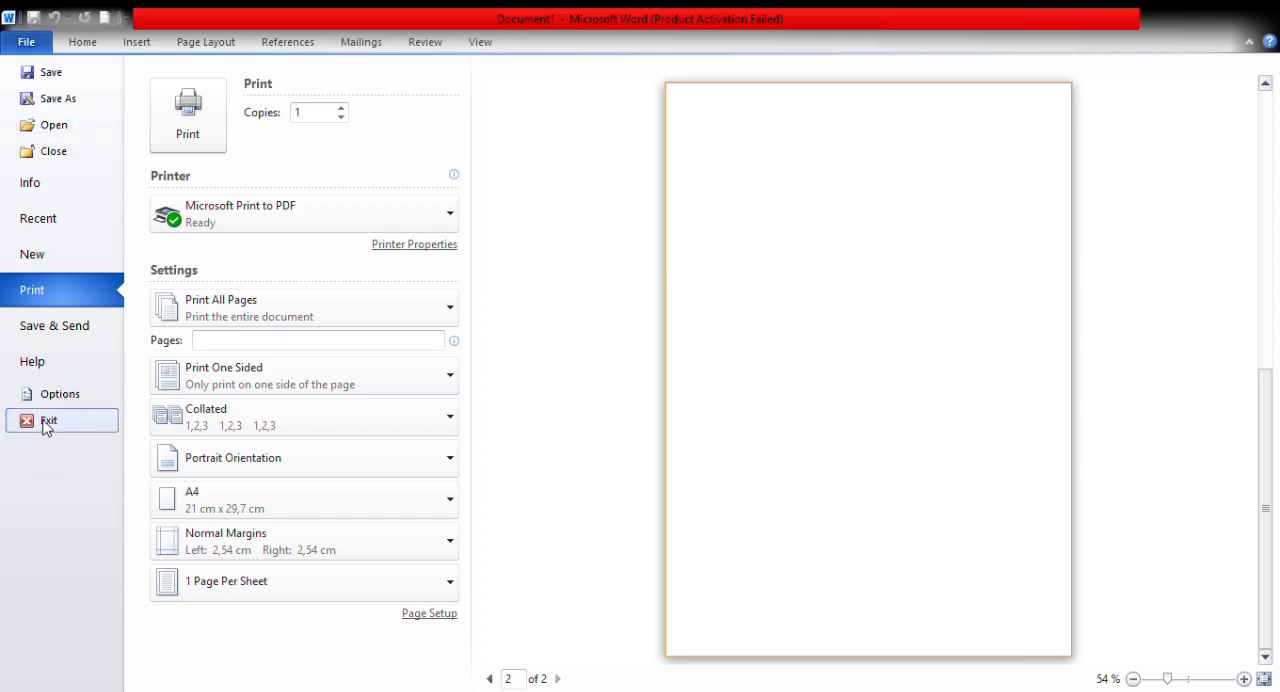
key("Escape")
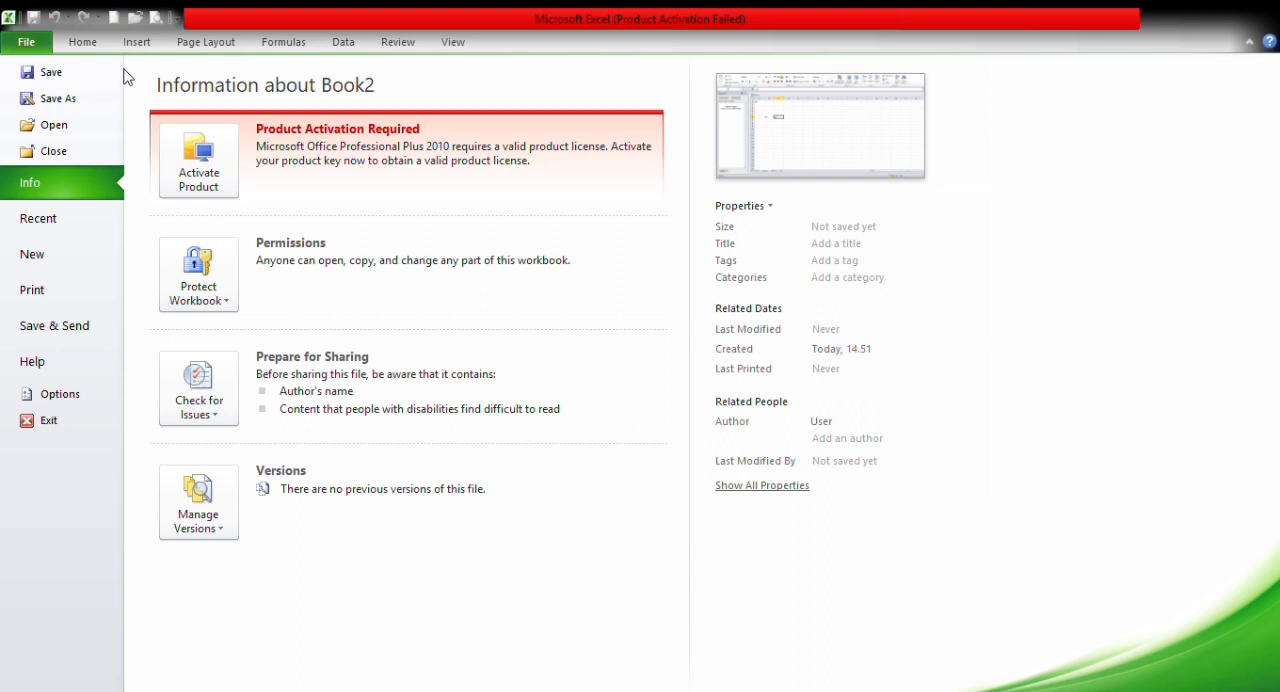
Step: Switch to Microsoft Excel and examine Book2's workbook templates, file information, save-and-send choices and print settings
left_click(64, 253)
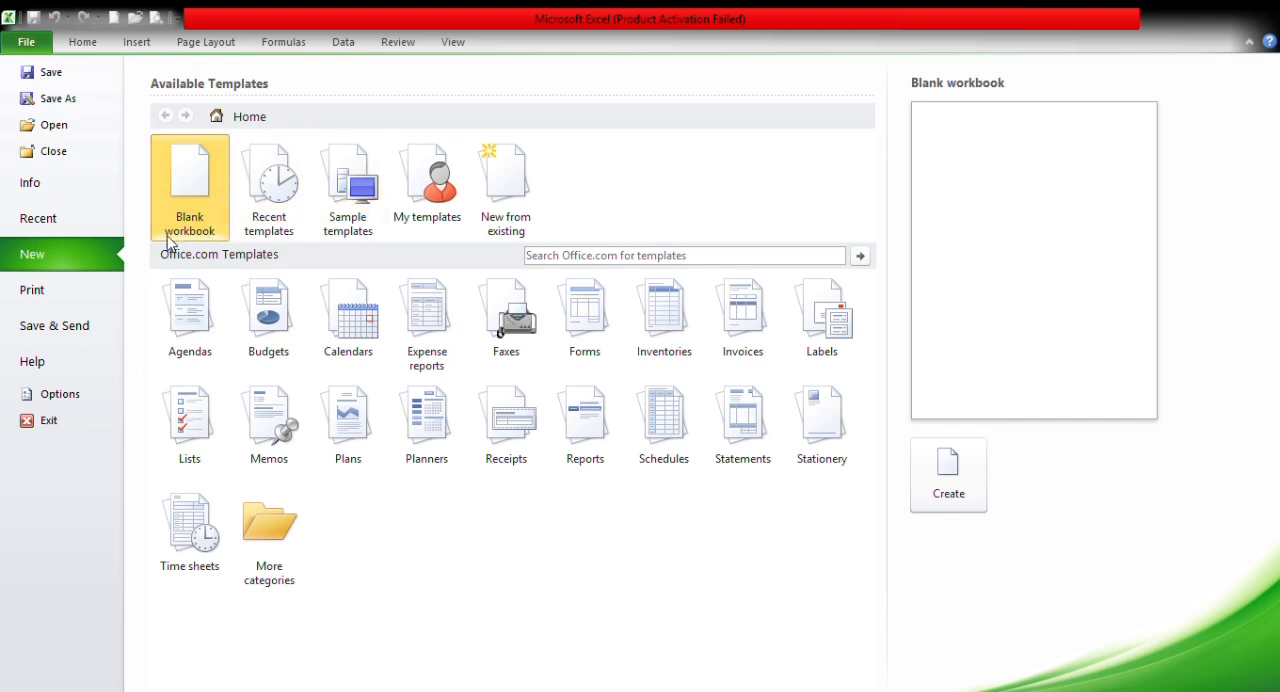
left_click(35, 130)
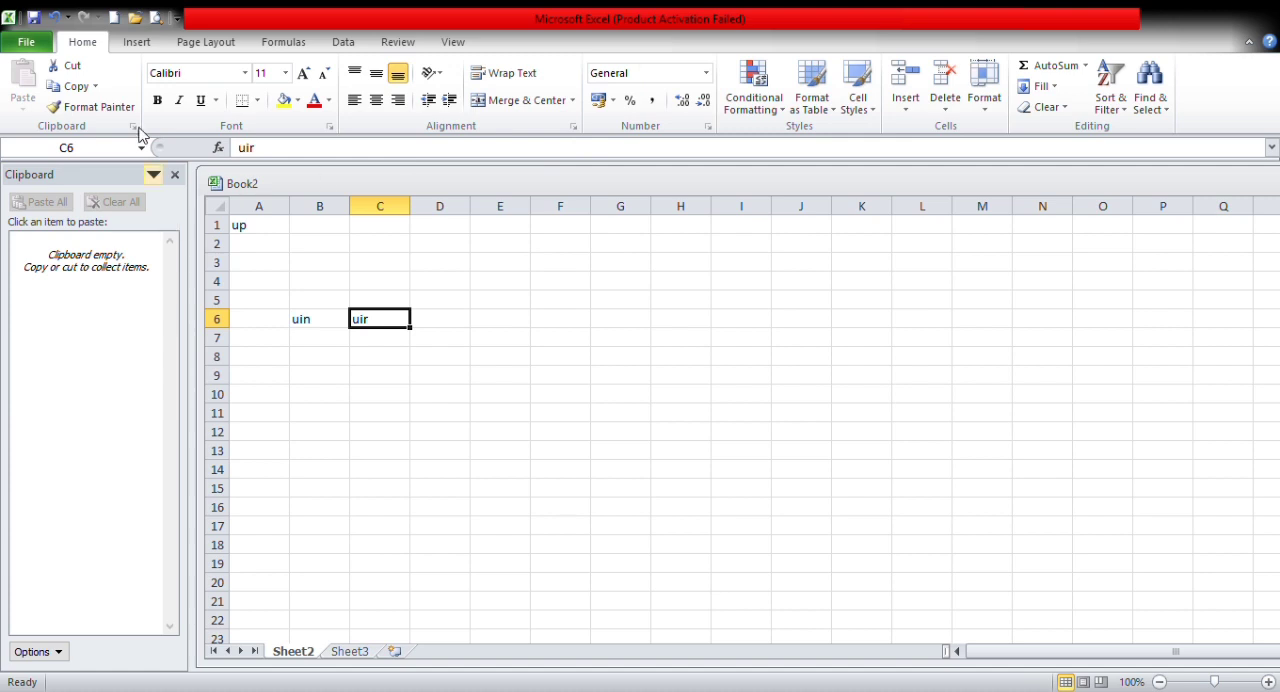
left_click(36, 47)
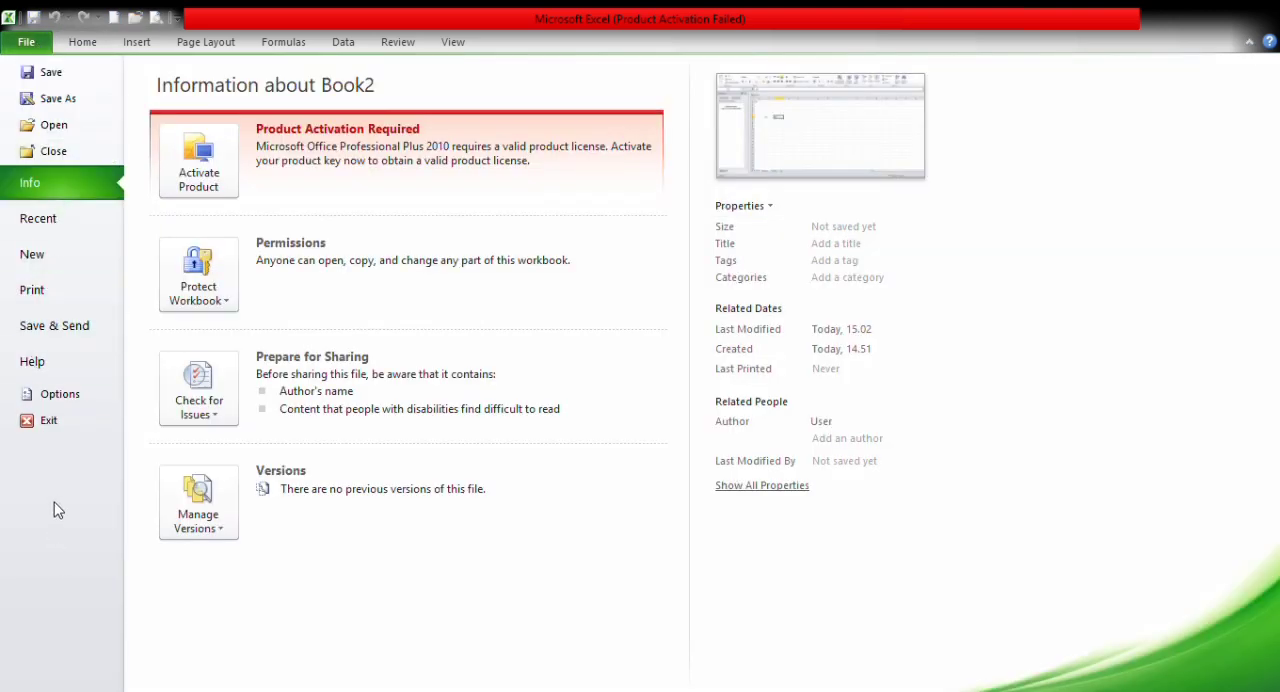
left_click(55, 152)
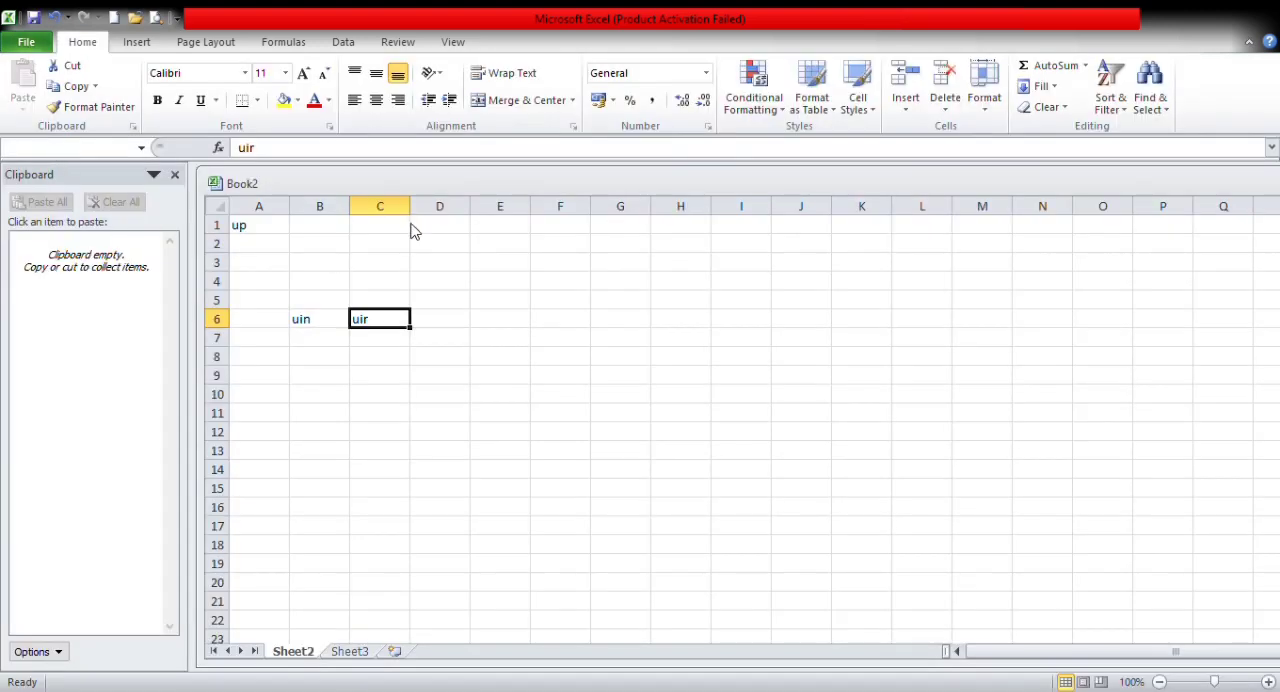
left_click(26, 43)
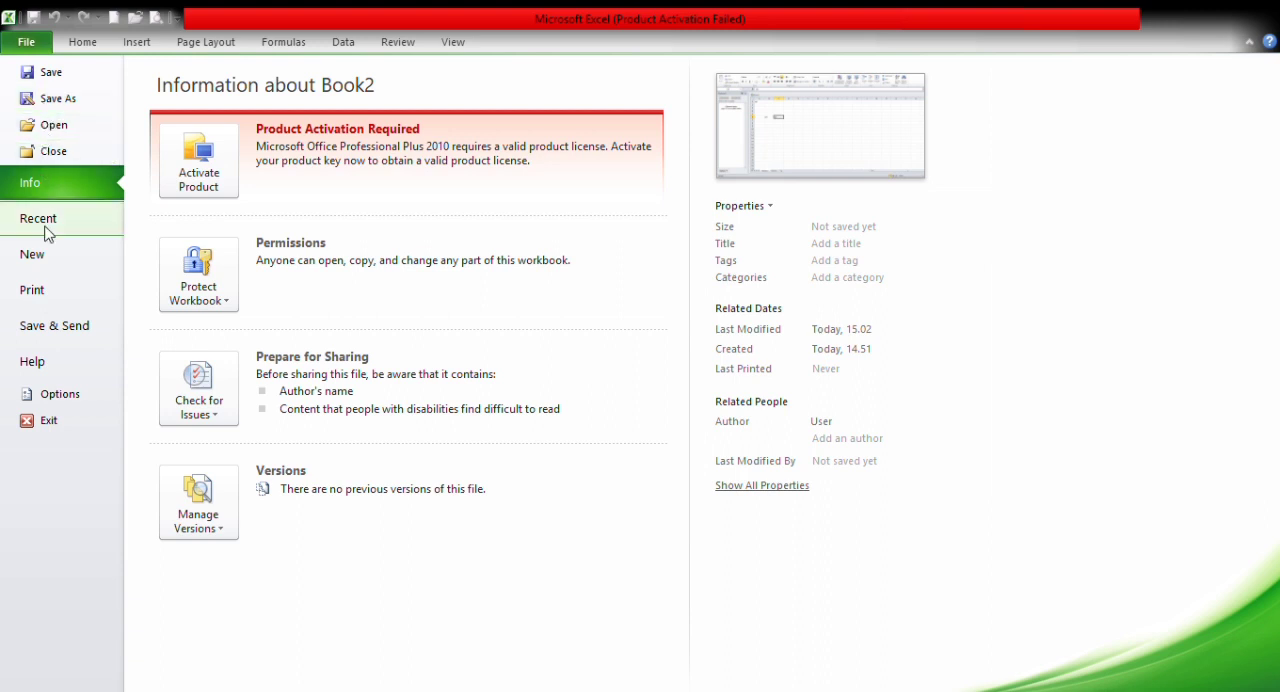
left_click(62, 338)
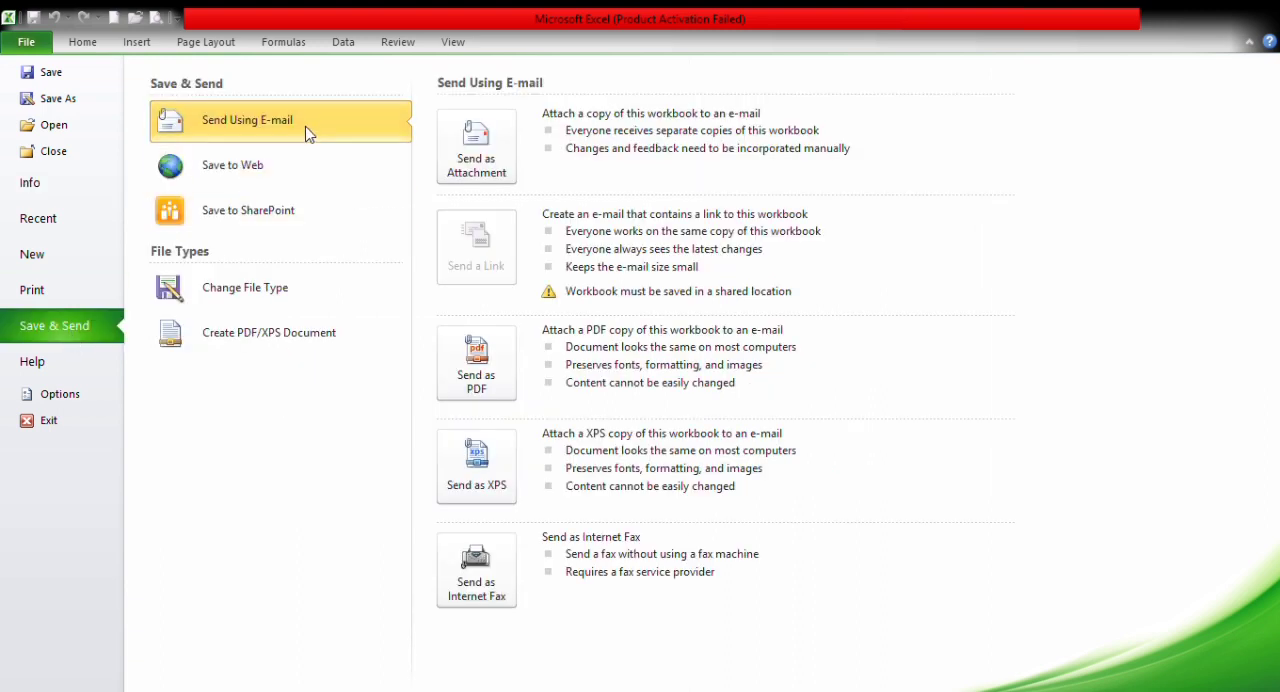
key("Escape")
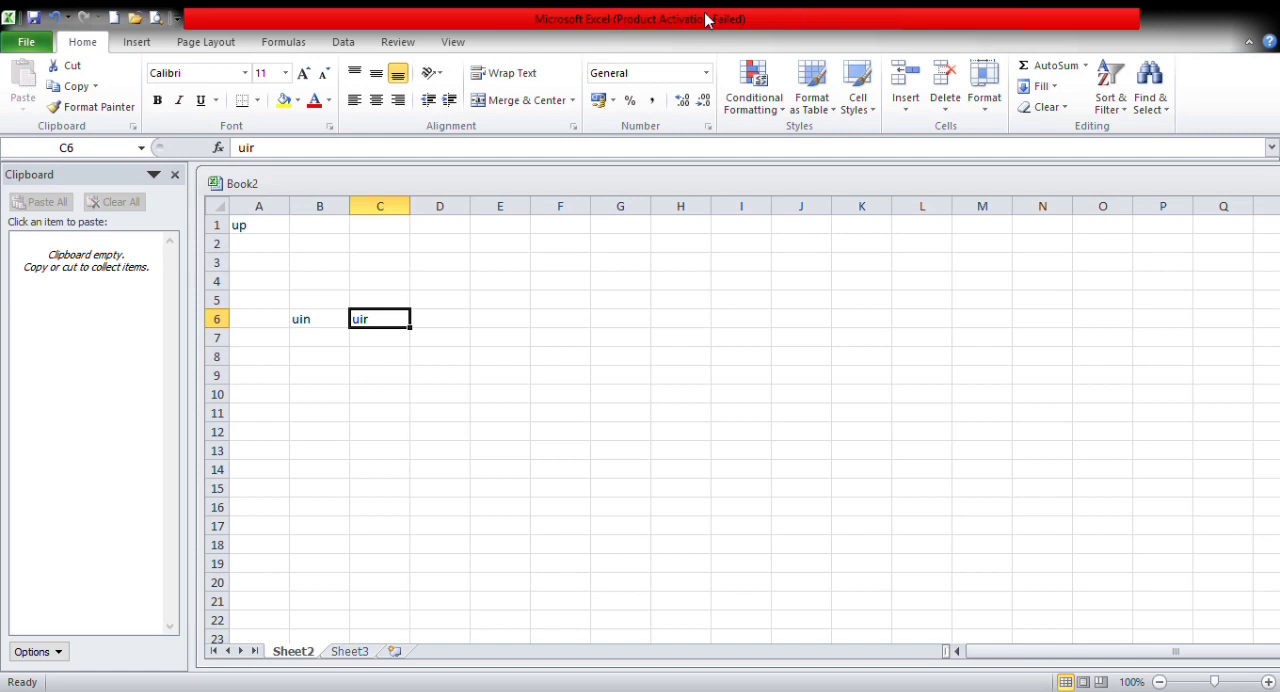
left_click(26, 43)
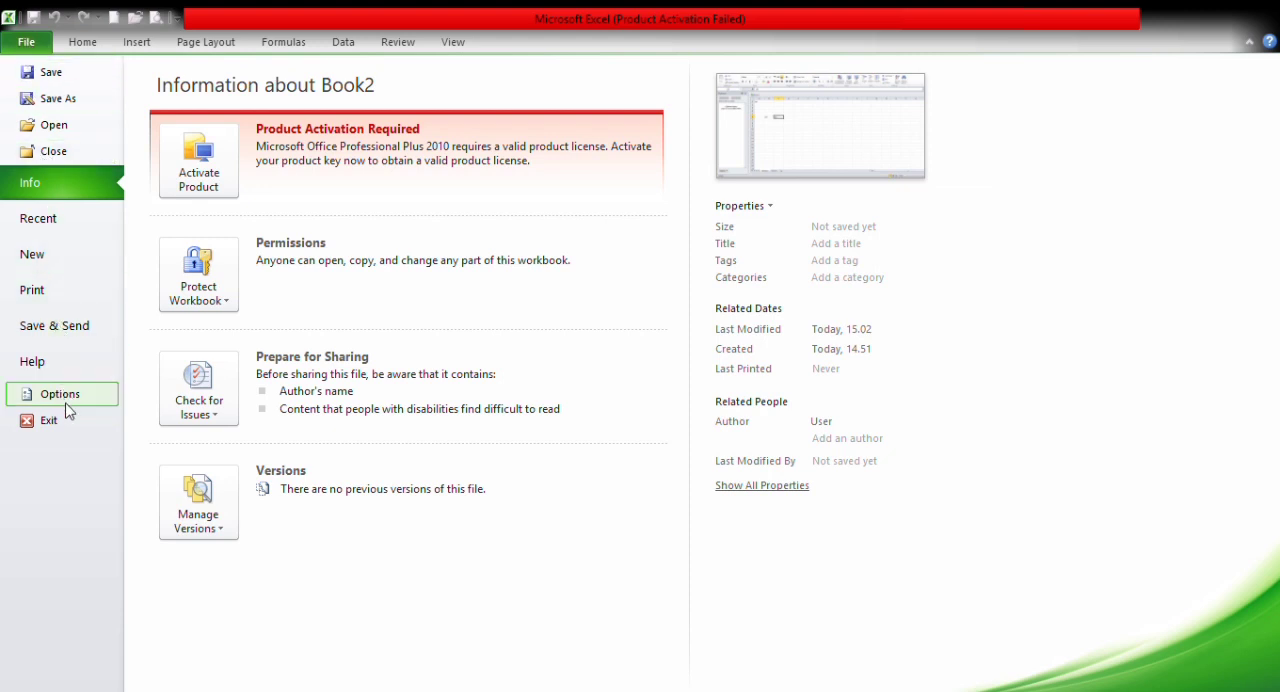
left_click(71, 291)
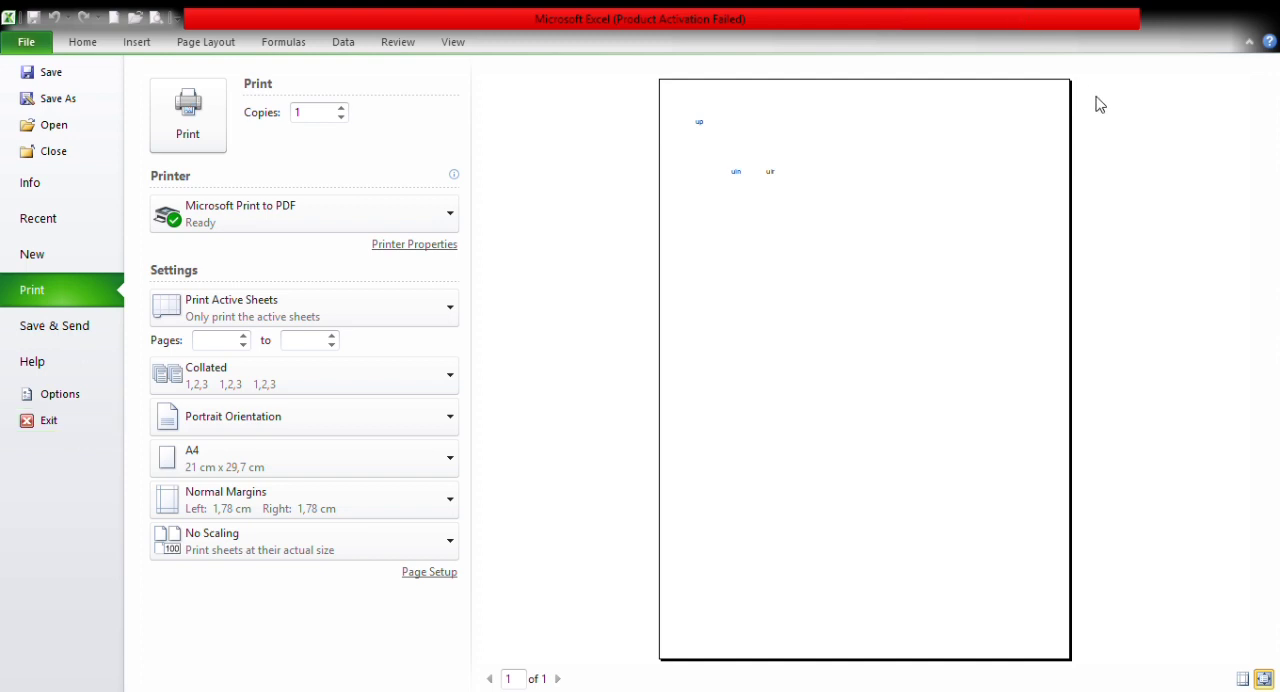
key("Escape")
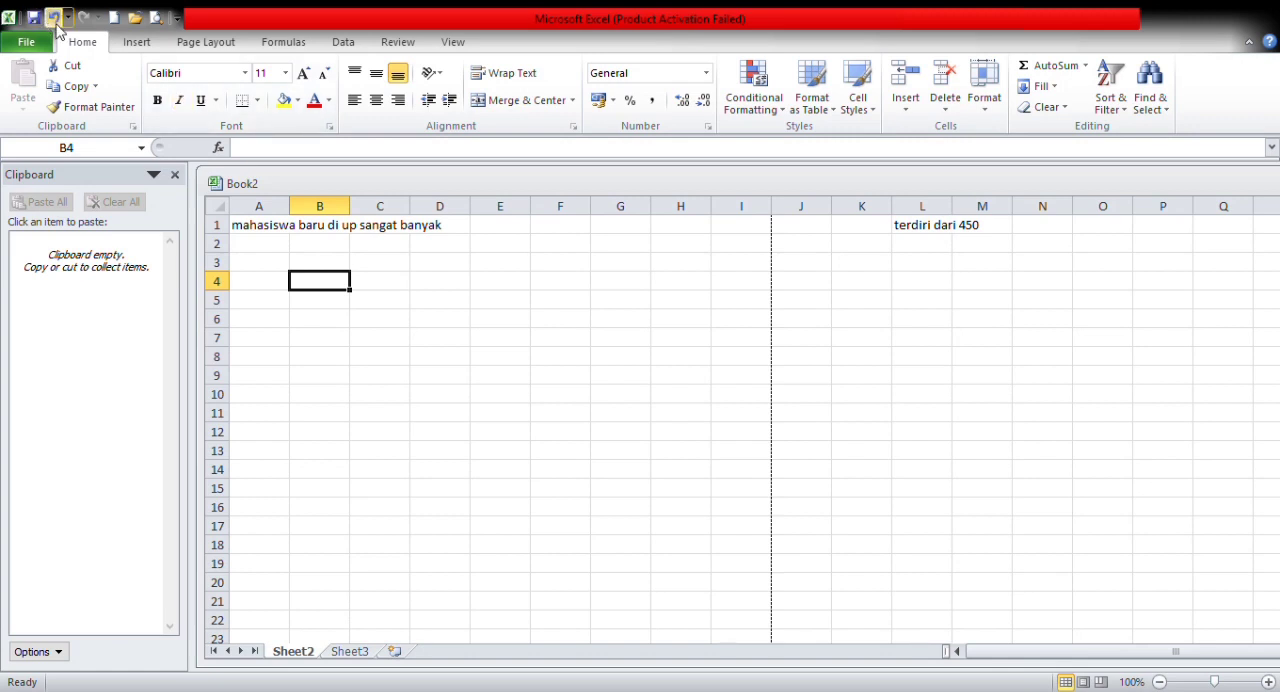
Step: Undo the "terdiri dari 450" entry in cell L1 and redo it
left_click(300, 228)
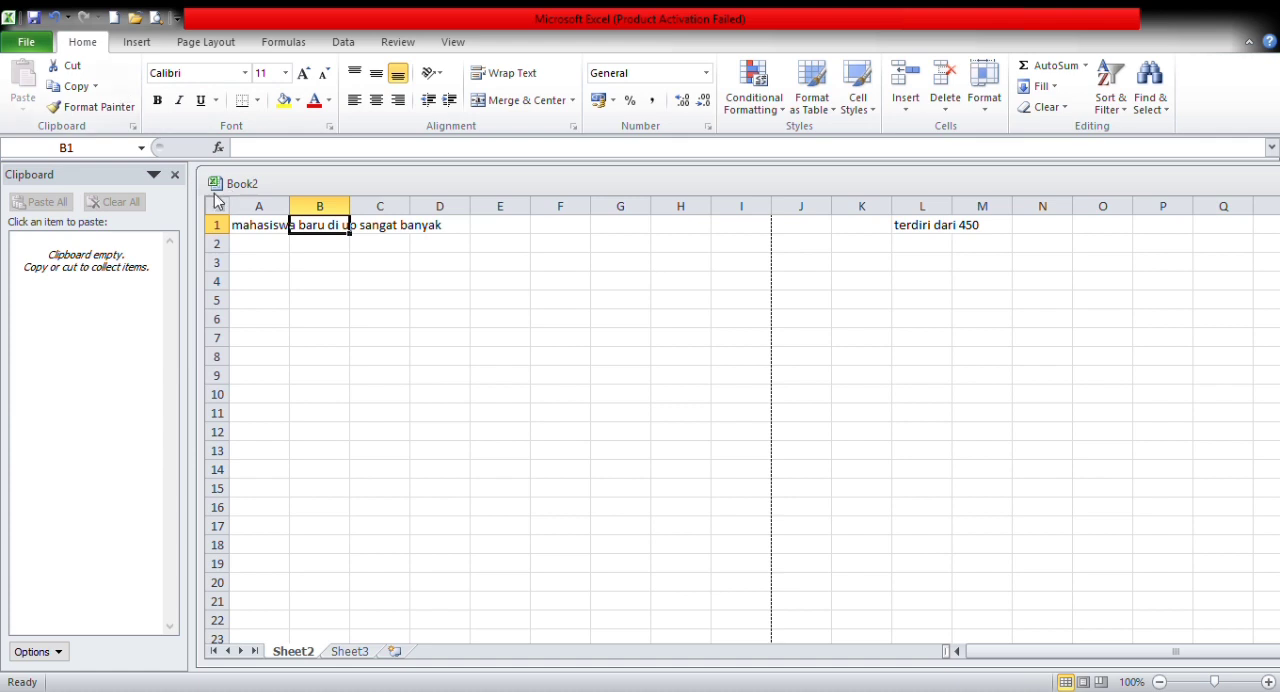
left_click(55, 18)
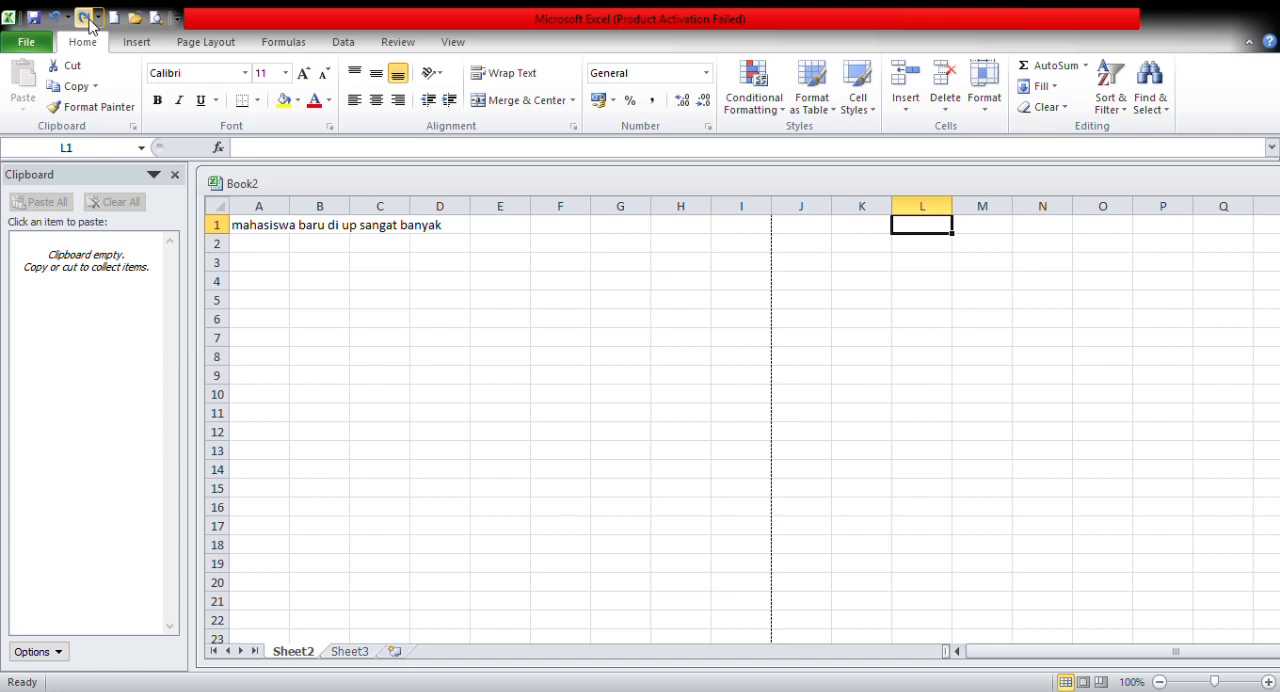
left_click(84, 18)
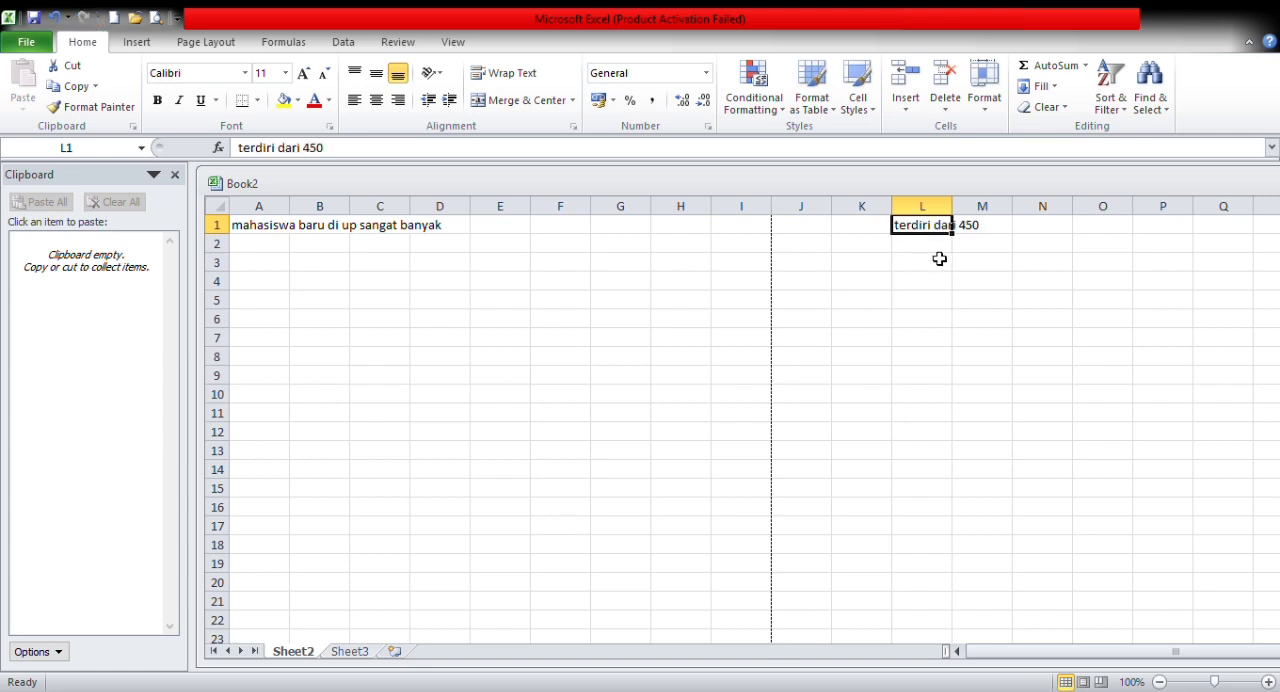
Step: Cut cell C1 to the clipboard and paste all clipboard items into cell A1
left_click(406, 245)
left_click(405, 228)
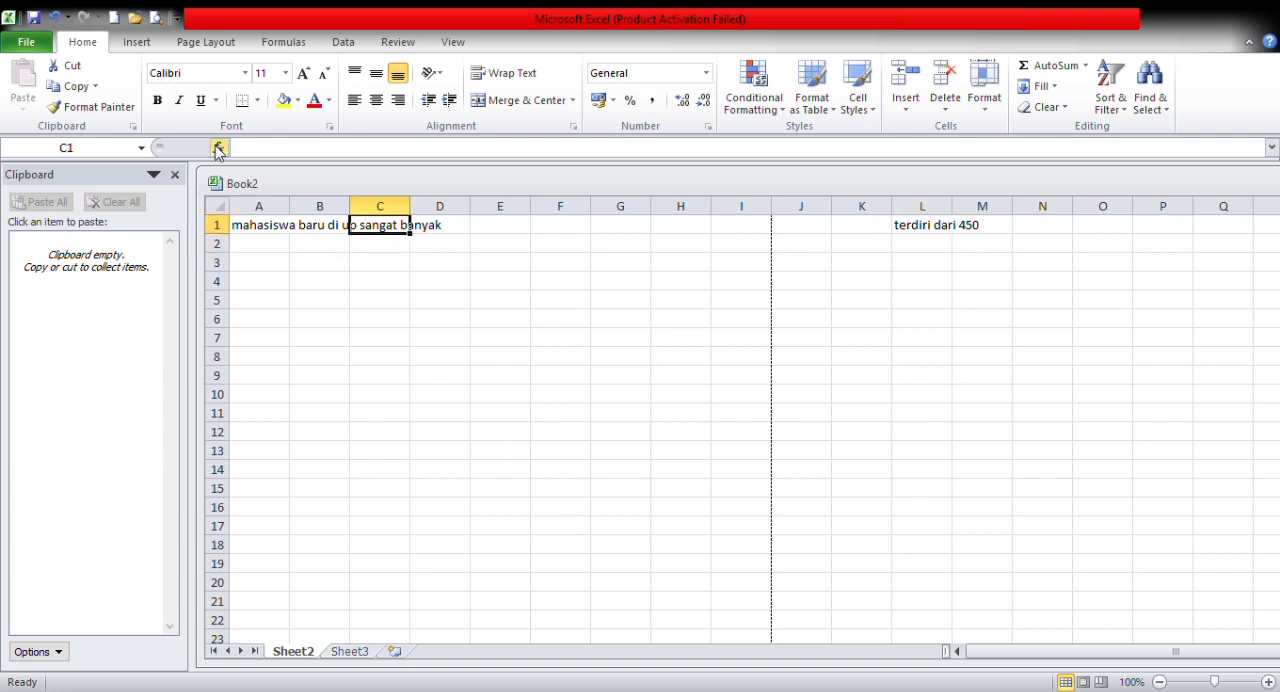
left_click(66, 65)
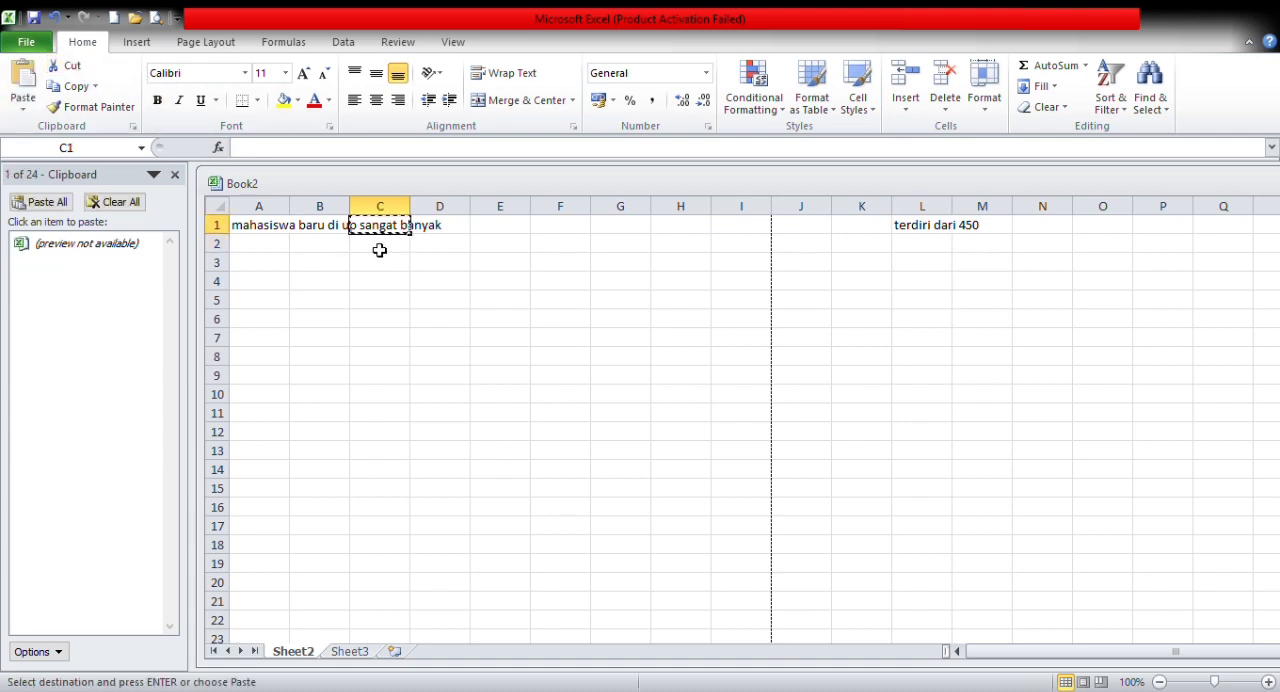
key("BackSpace")
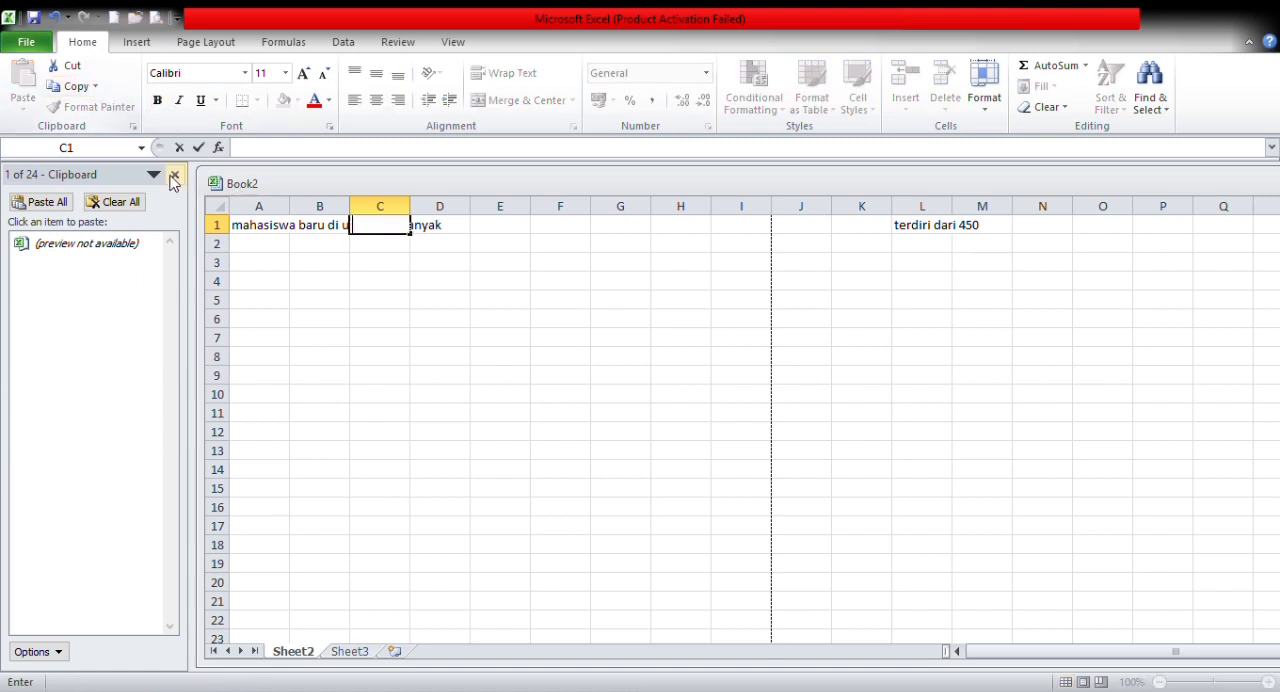
left_click(280, 242)
left_click(278, 228)
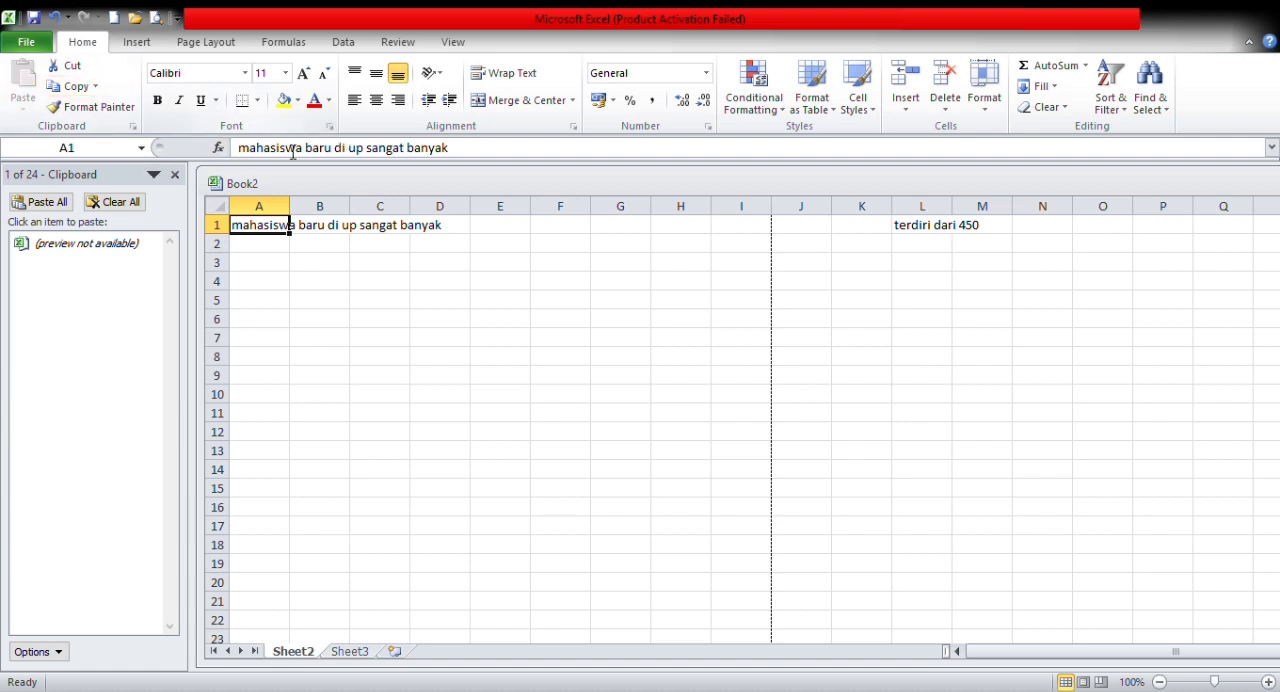
left_click(131, 127)
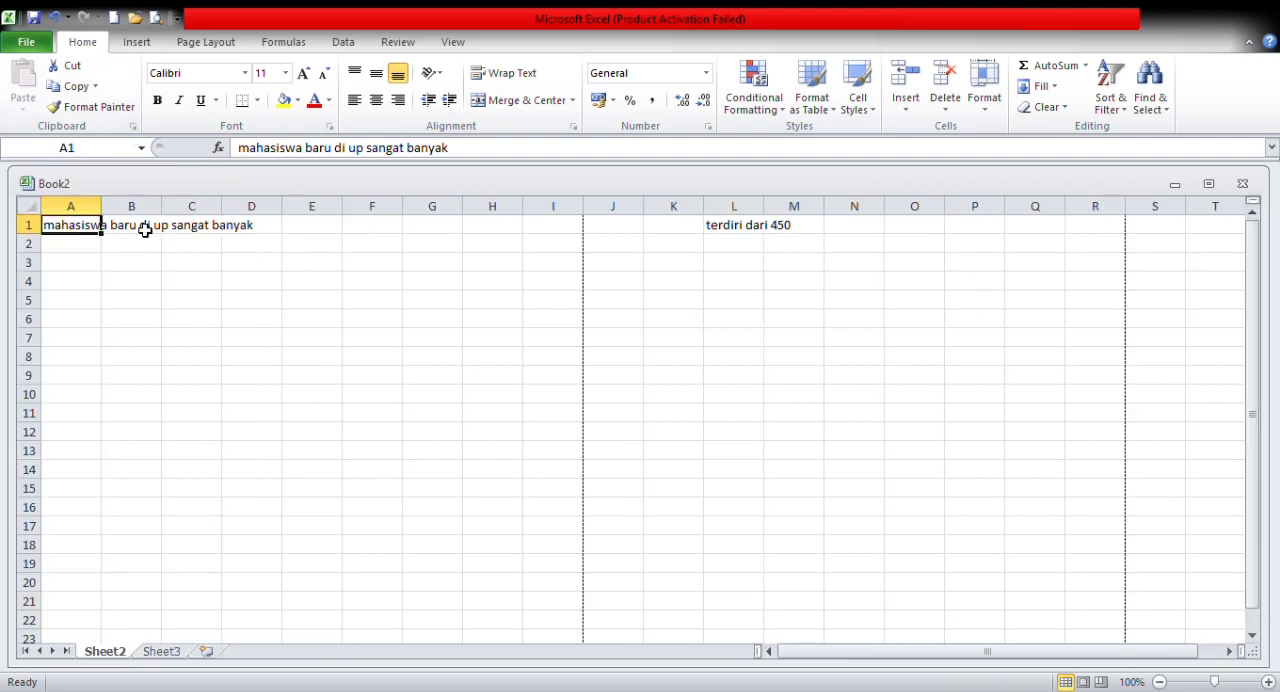
left_click(132, 127)
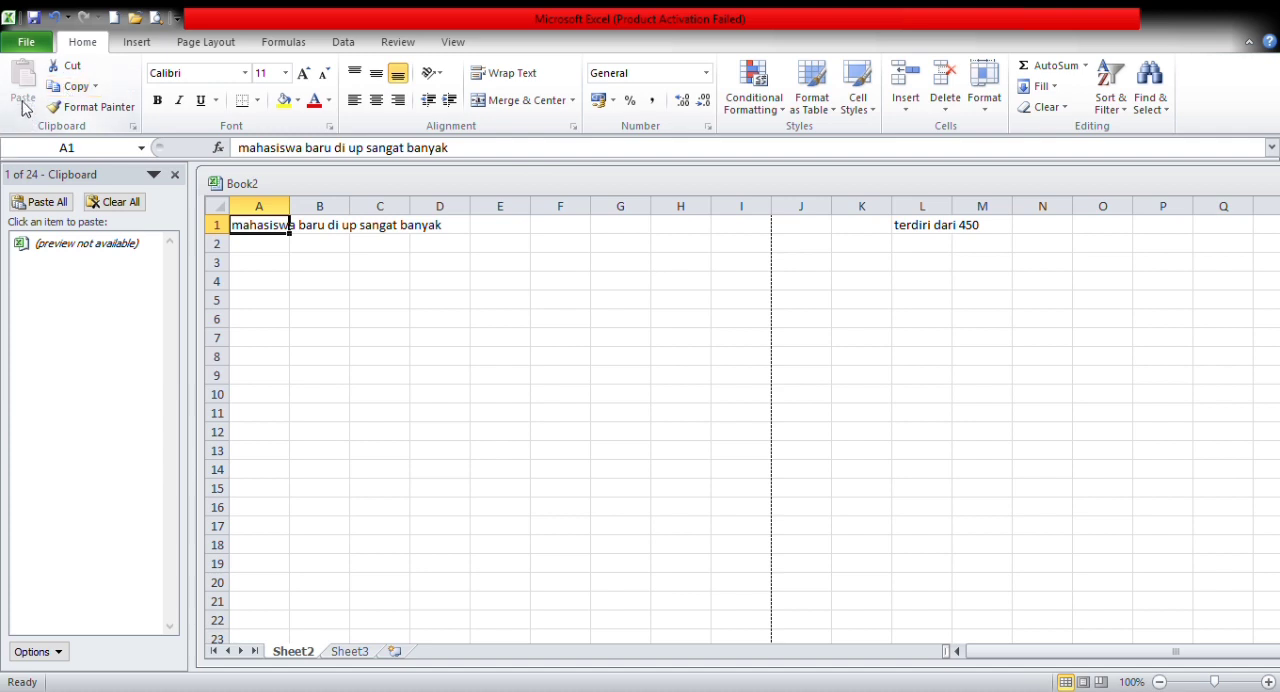
left_click(40, 201)
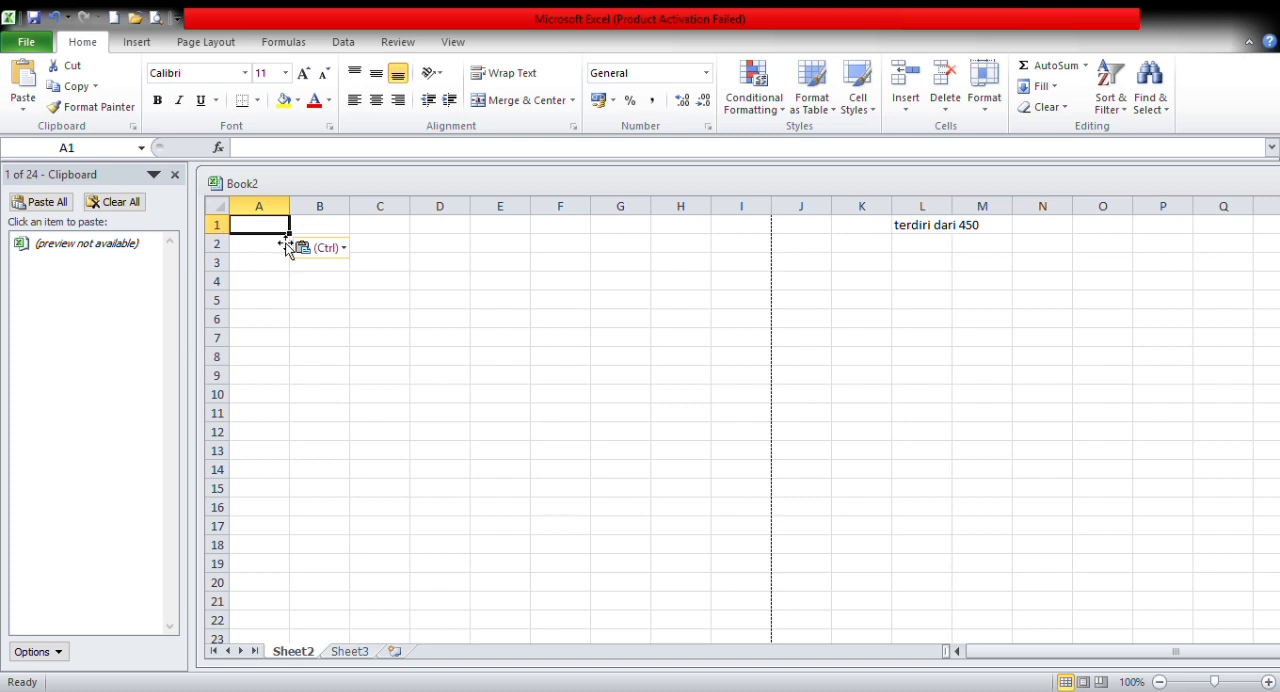
Step: Enter "mahasiswa" in cell A1 of Sheet2
type("mahasuswa")
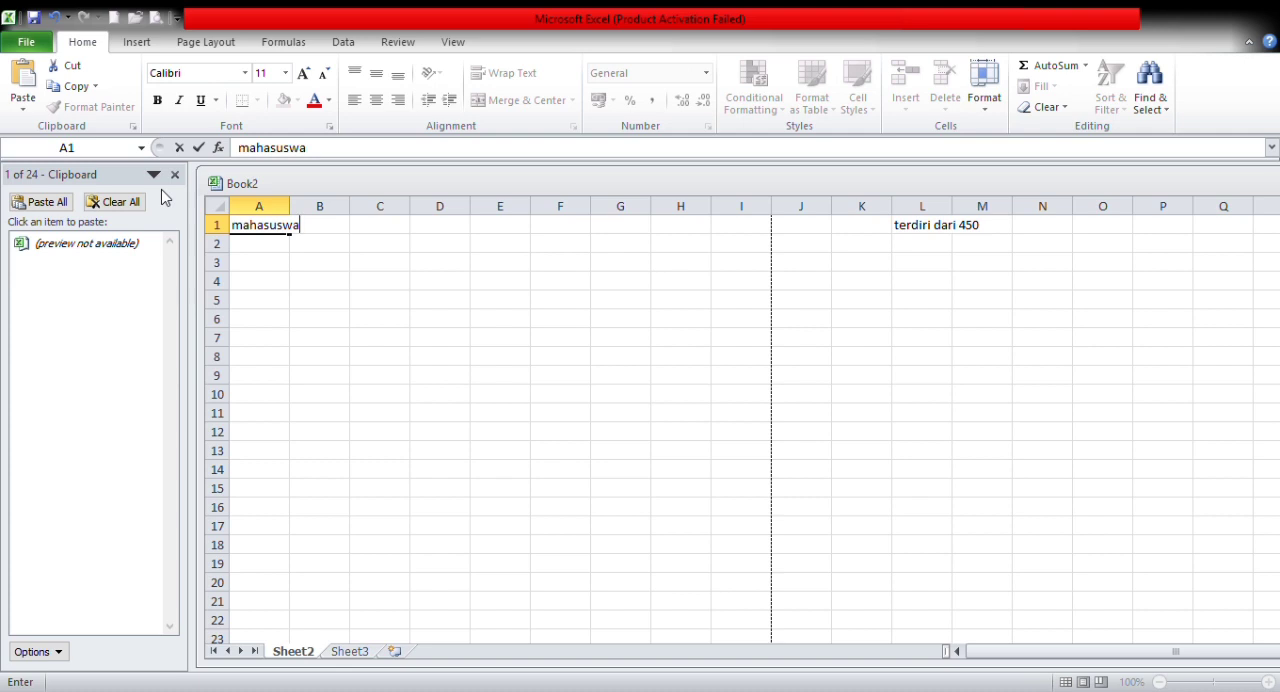
left_click(277, 236)
key("BackSpace")
key("BackSpace")
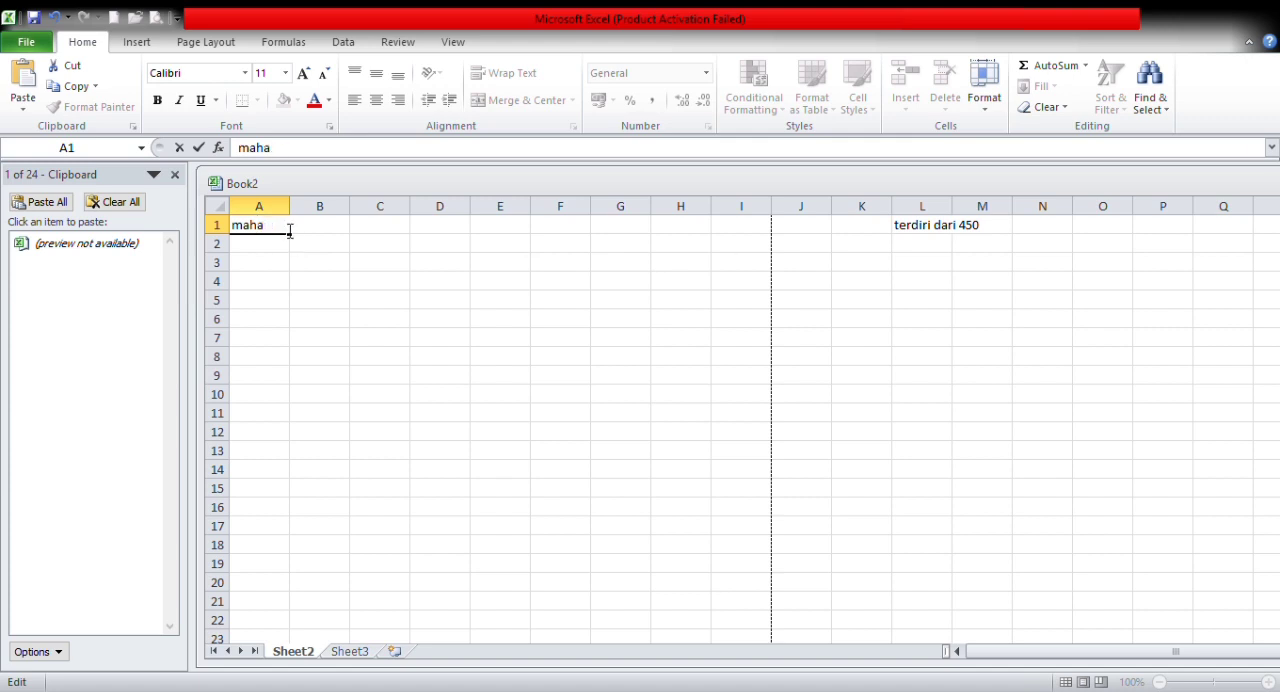
key("BackSpace")
key("BackSpace")
type("mahasiswa")
Step: Clear all items from the clipboard and hide the clipboard list
left_click(129, 200)
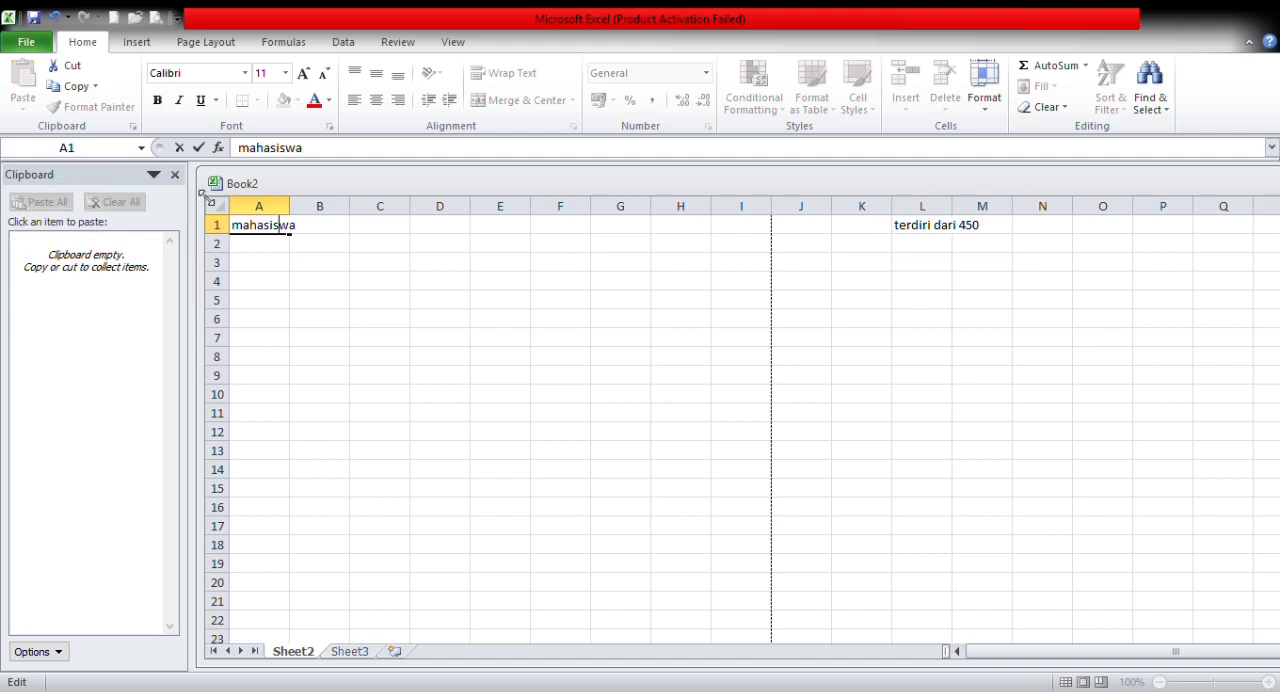
left_click(175, 174)
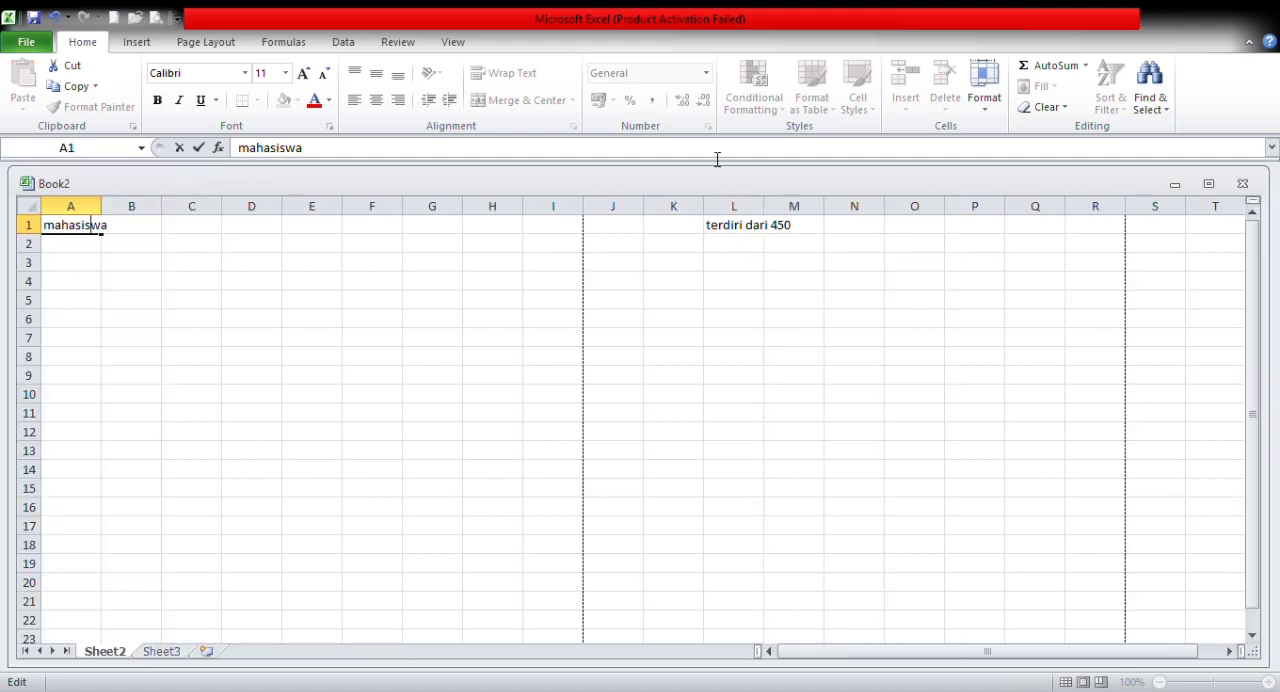
left_click(780, 227)
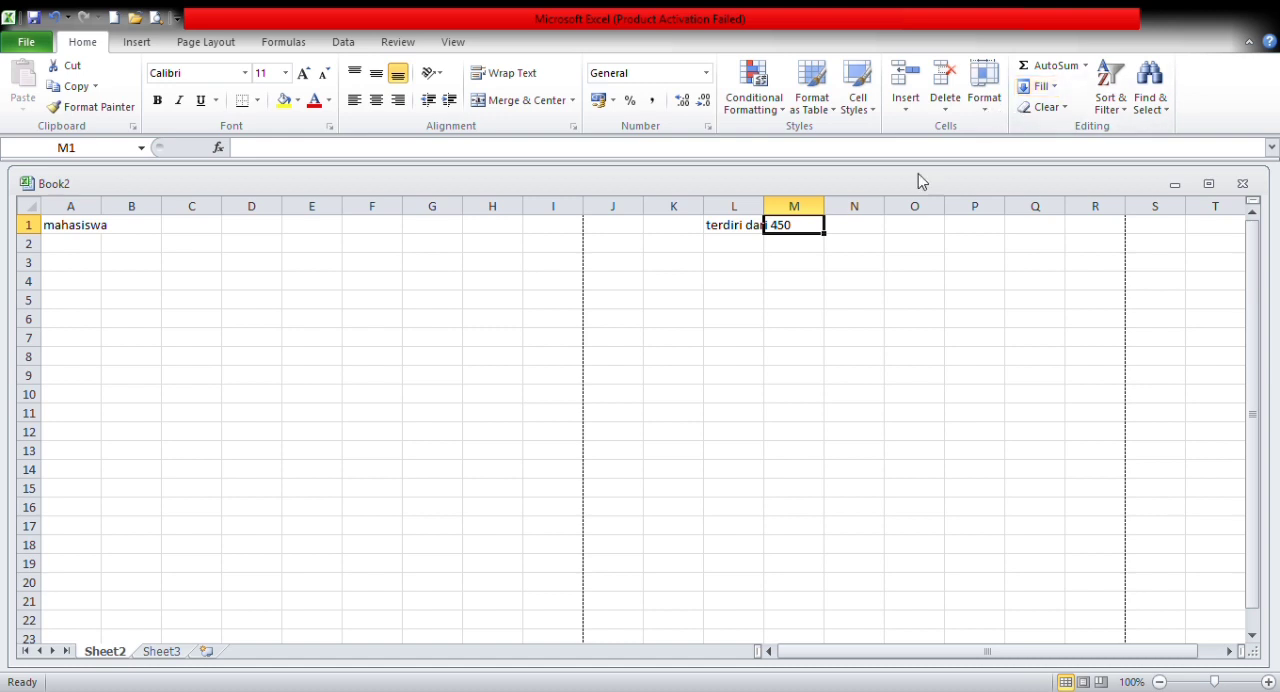
Step: Delete Sheet2 from the workbook and confirm the deletion
left_click(944, 102)
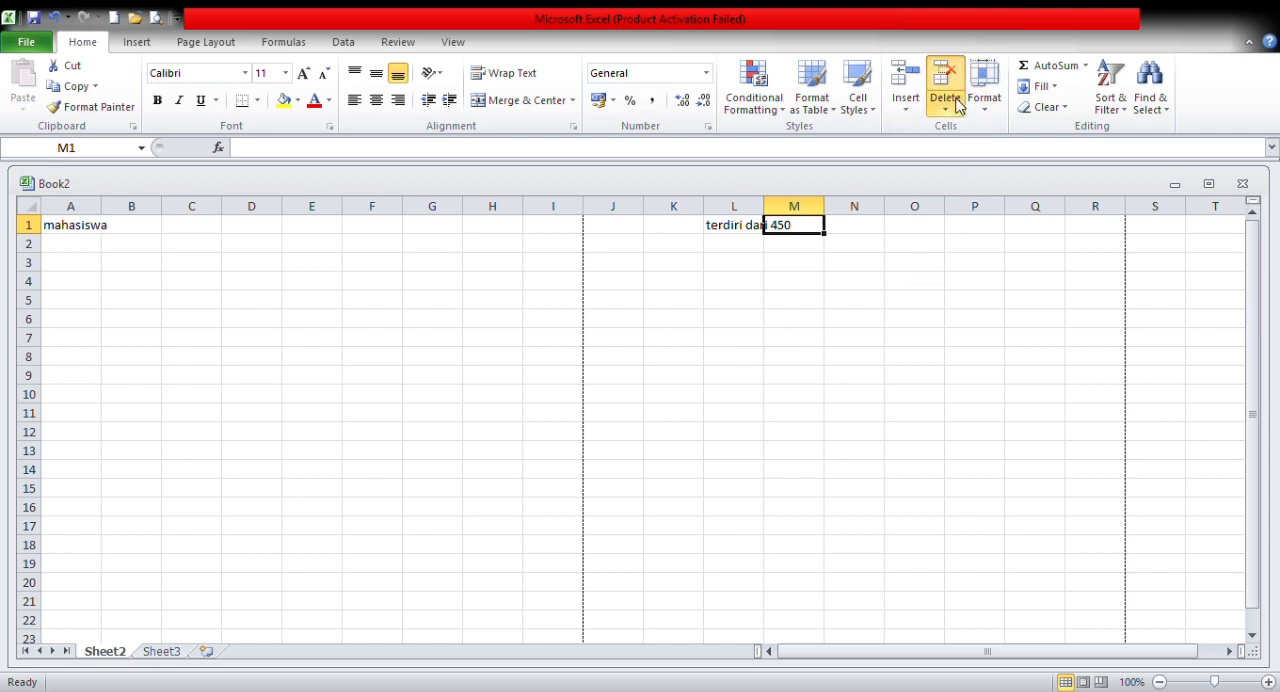
left_click(978, 202)
left_click(616, 401)
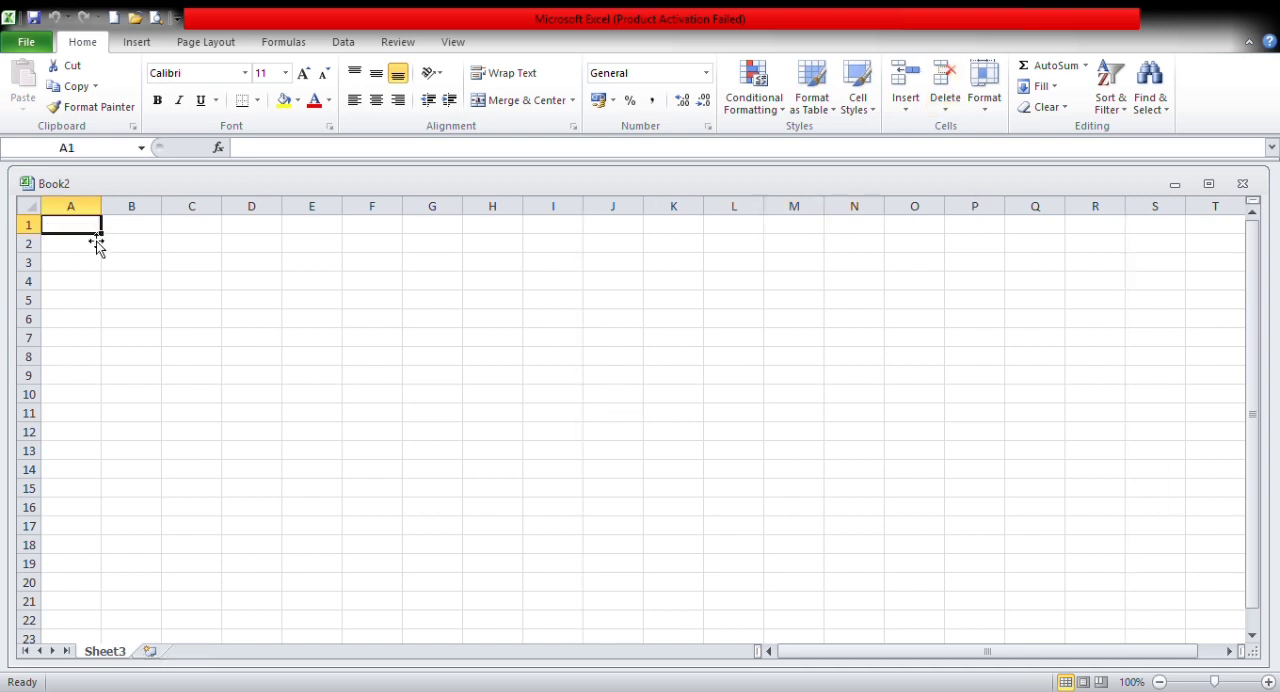
Step: Enter "mahasiswa" in cell A1 of Sheet3 and view the find and select options
type("mahasiswa")
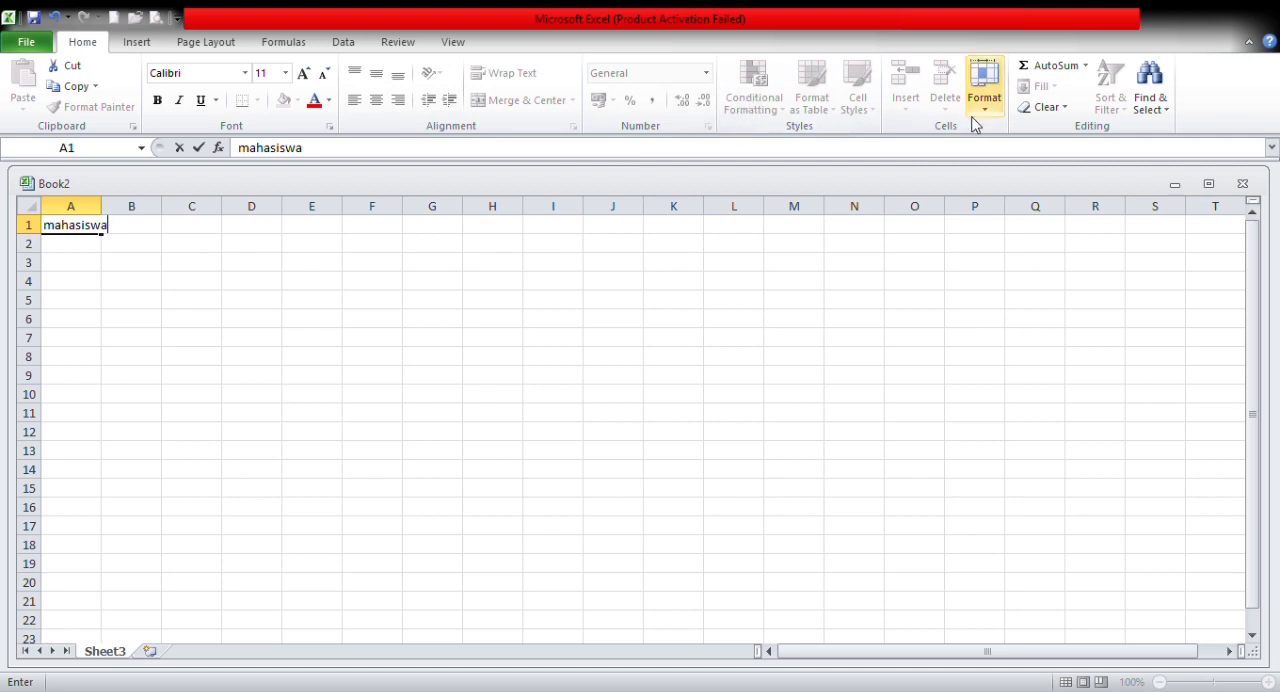
left_click(1152, 80)
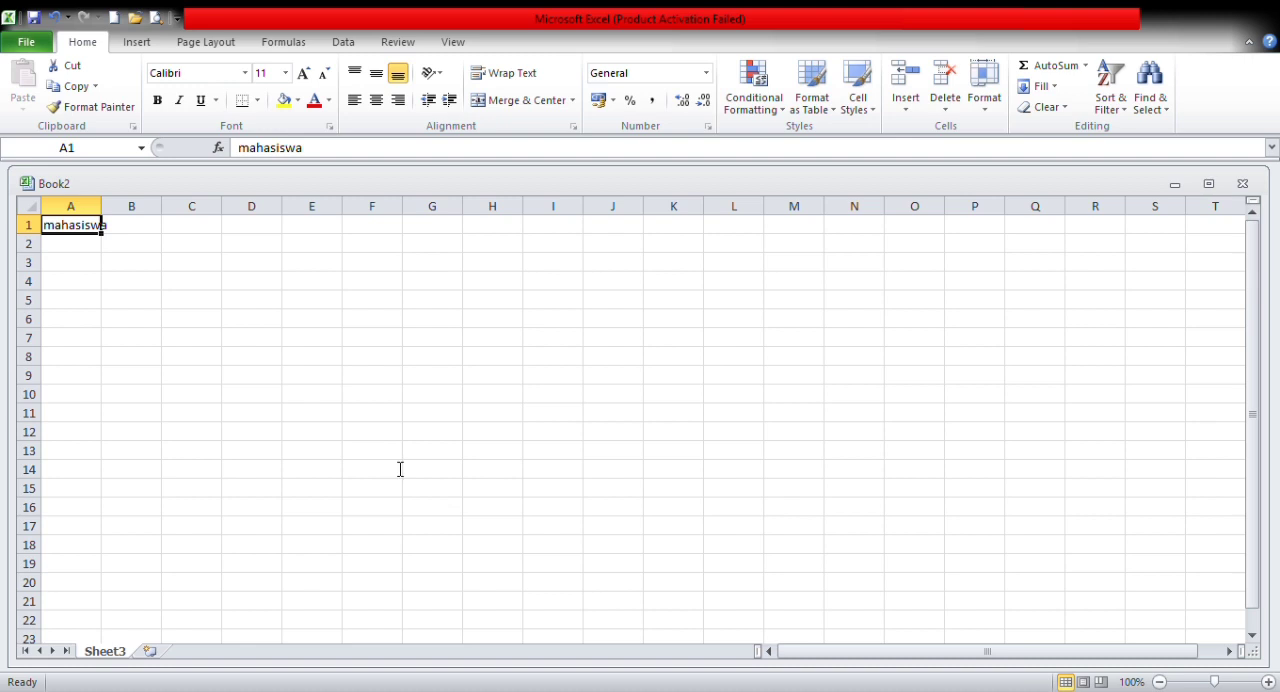
left_click(130, 283)
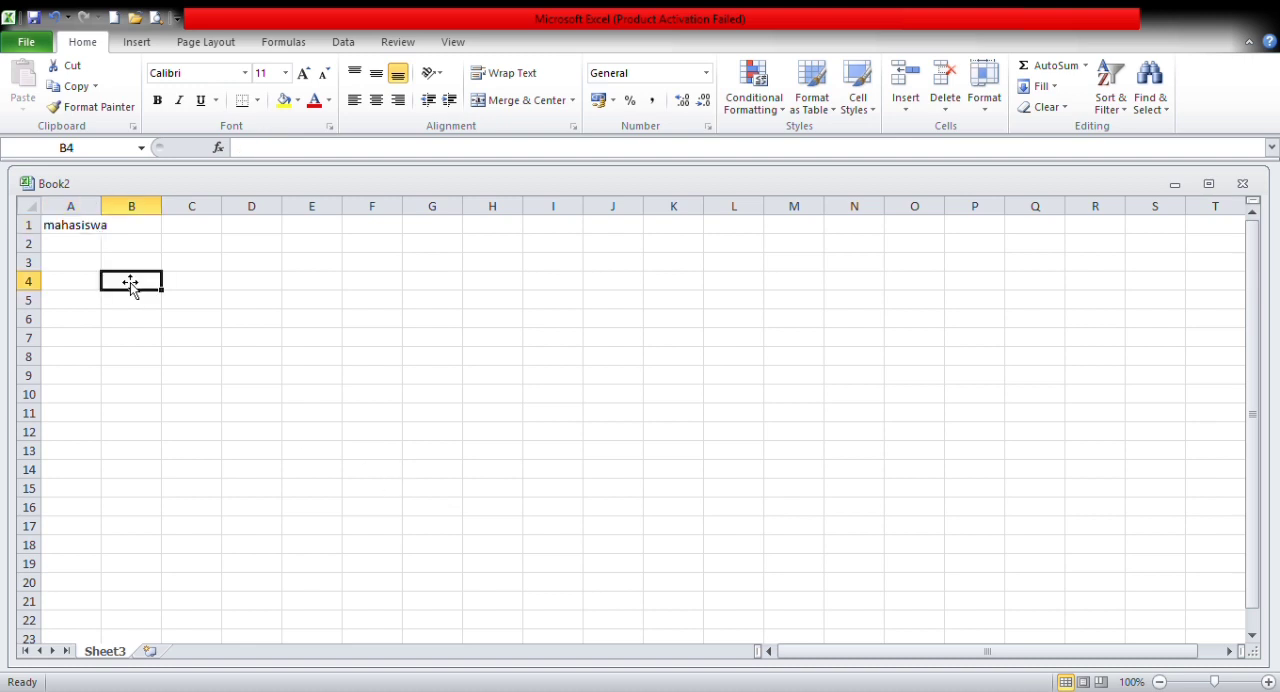
Step: Enter "uir" in cell B4 of Sheet3
type("uir")
key("ctrl+Home")
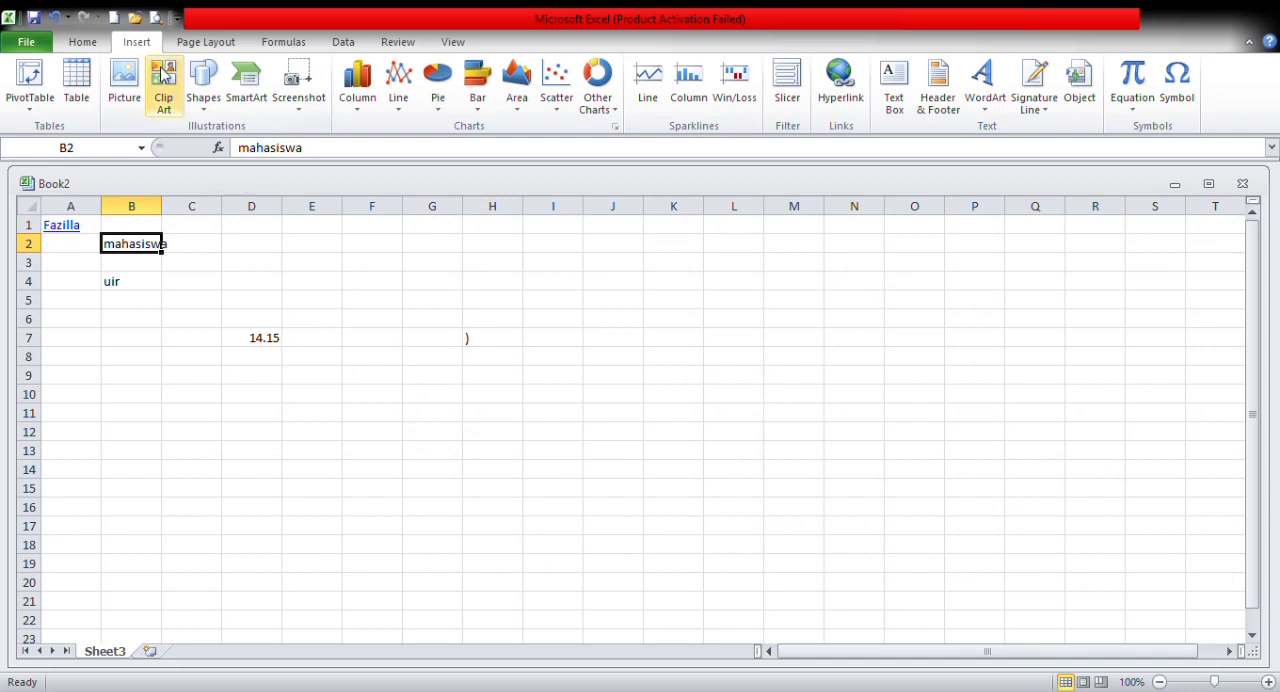
Step: Insert a PivotTable from cells A1:A2 of Sheet3 on a new worksheet and close its field list
left_click(28, 107)
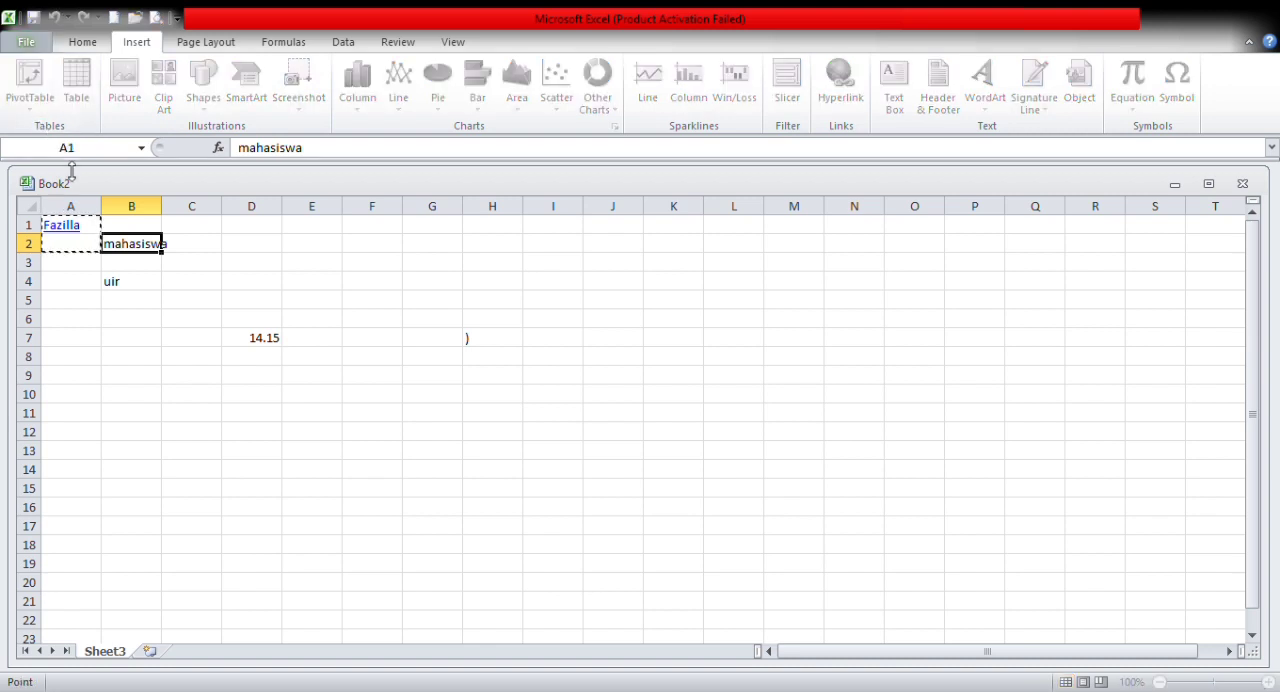
left_click(533, 581)
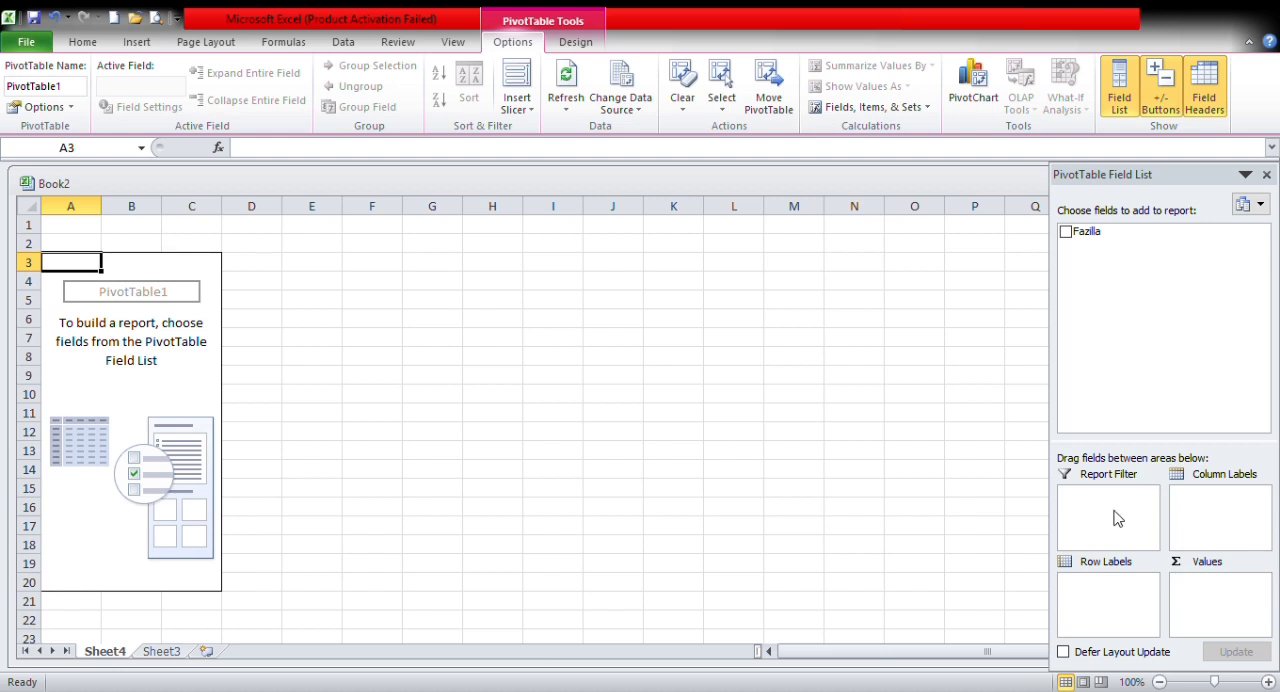
left_click(1266, 174)
Step: Insert a one-column table at cell G3 of Sheet4
left_click(415, 259)
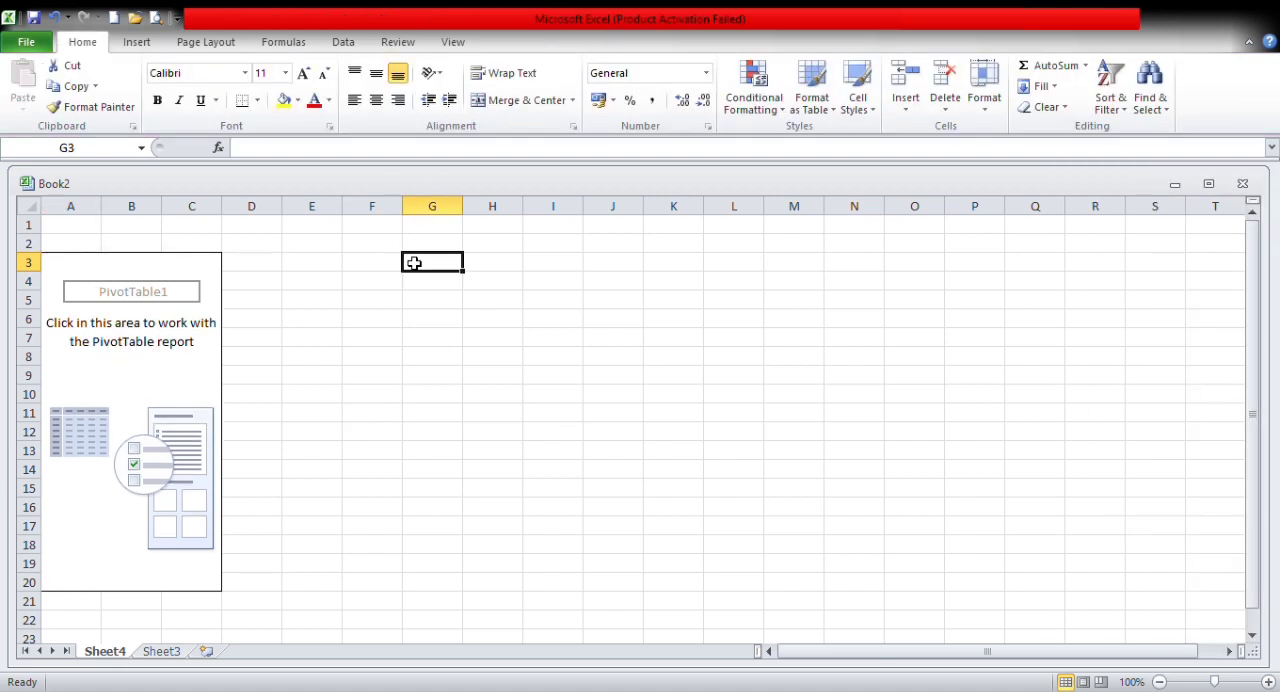
left_click(136, 42)
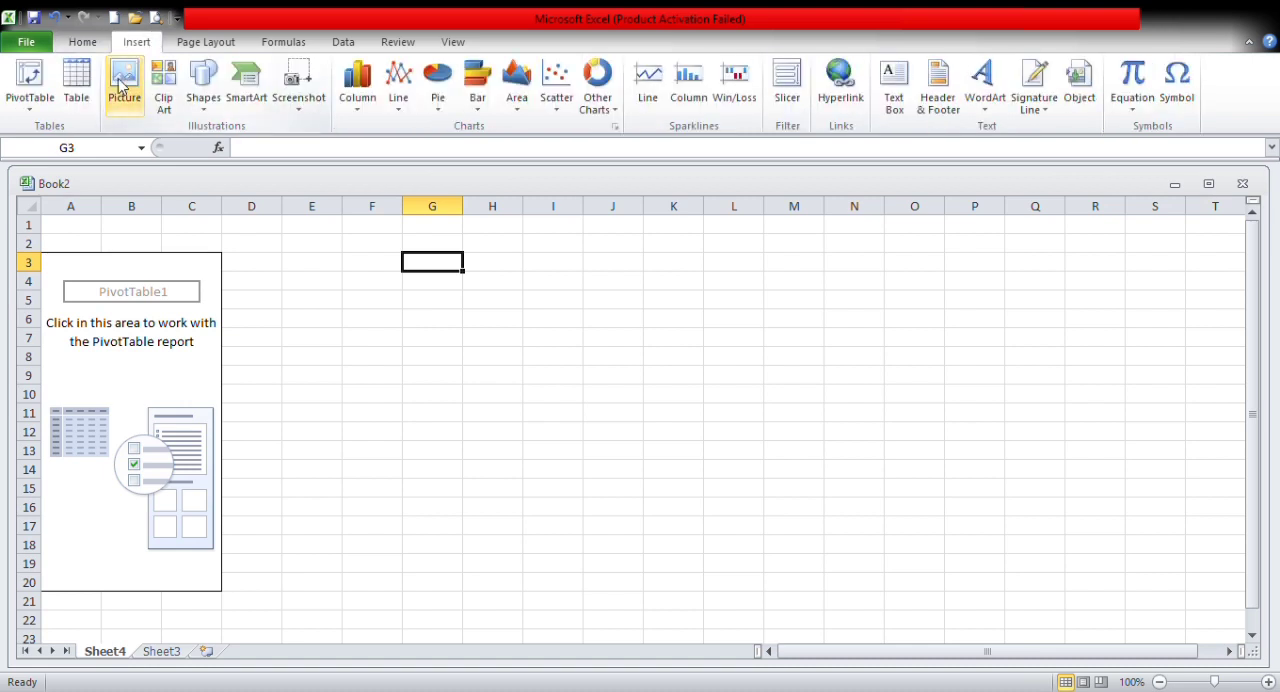
left_click(78, 85)
key("Return")
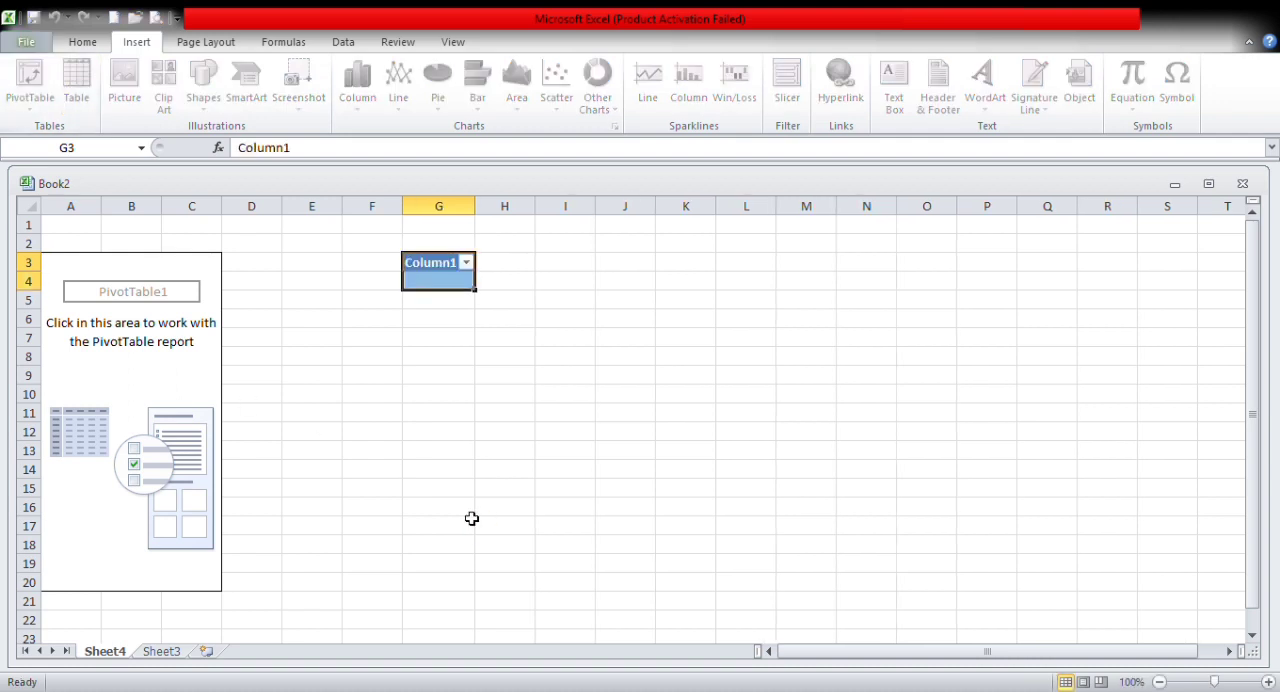
Step: Enter "12;15" in cell G4, the first data row of the table
left_click(468, 285)
type("12;15")
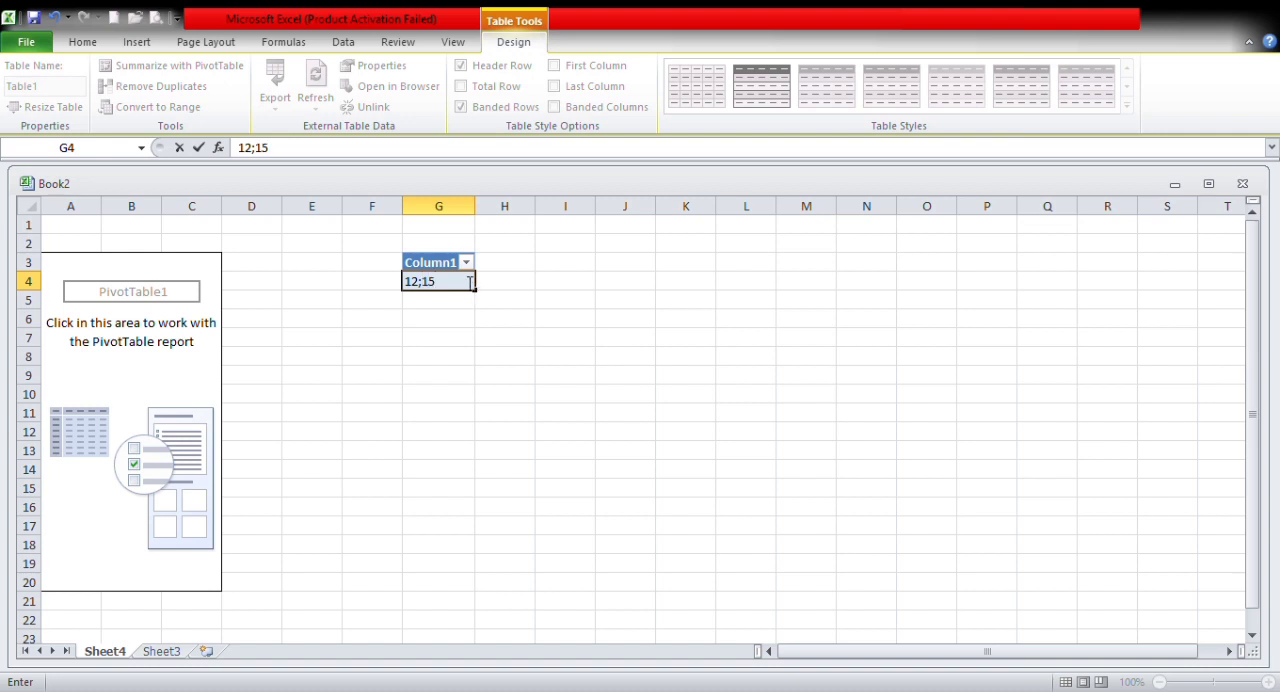
left_click(137, 42)
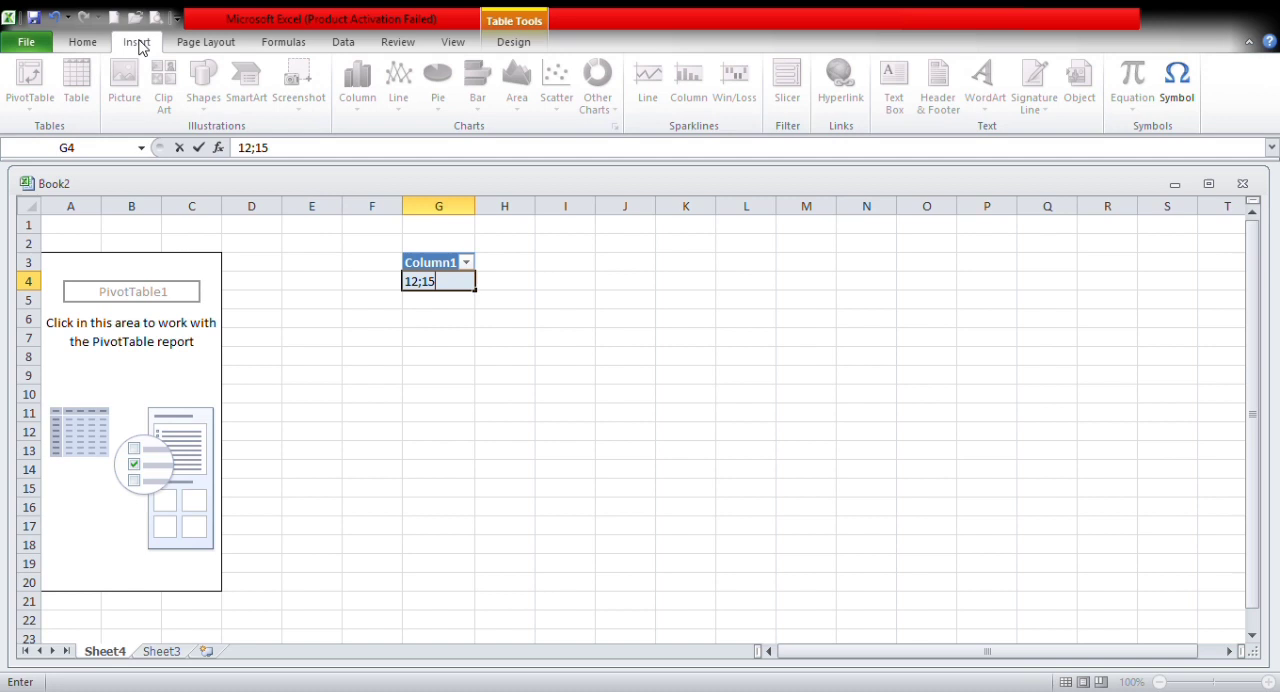
left_click(398, 340)
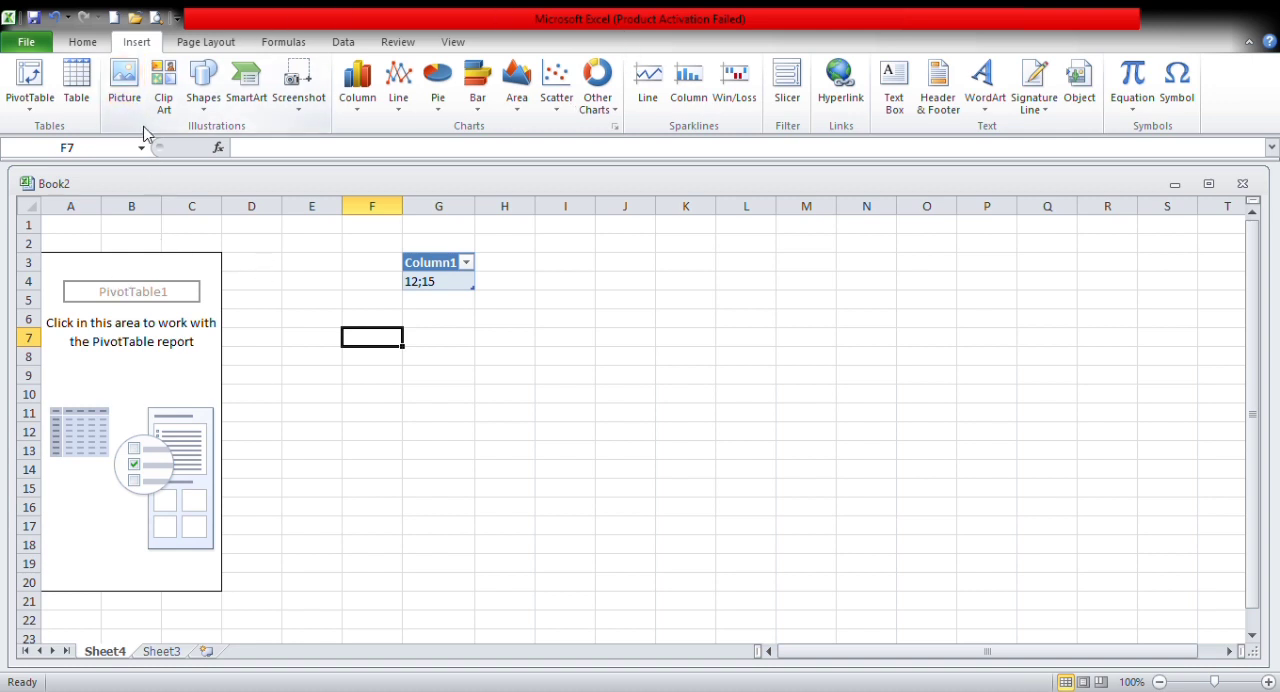
Step: View the Clip Art search options and close them
left_click(164, 95)
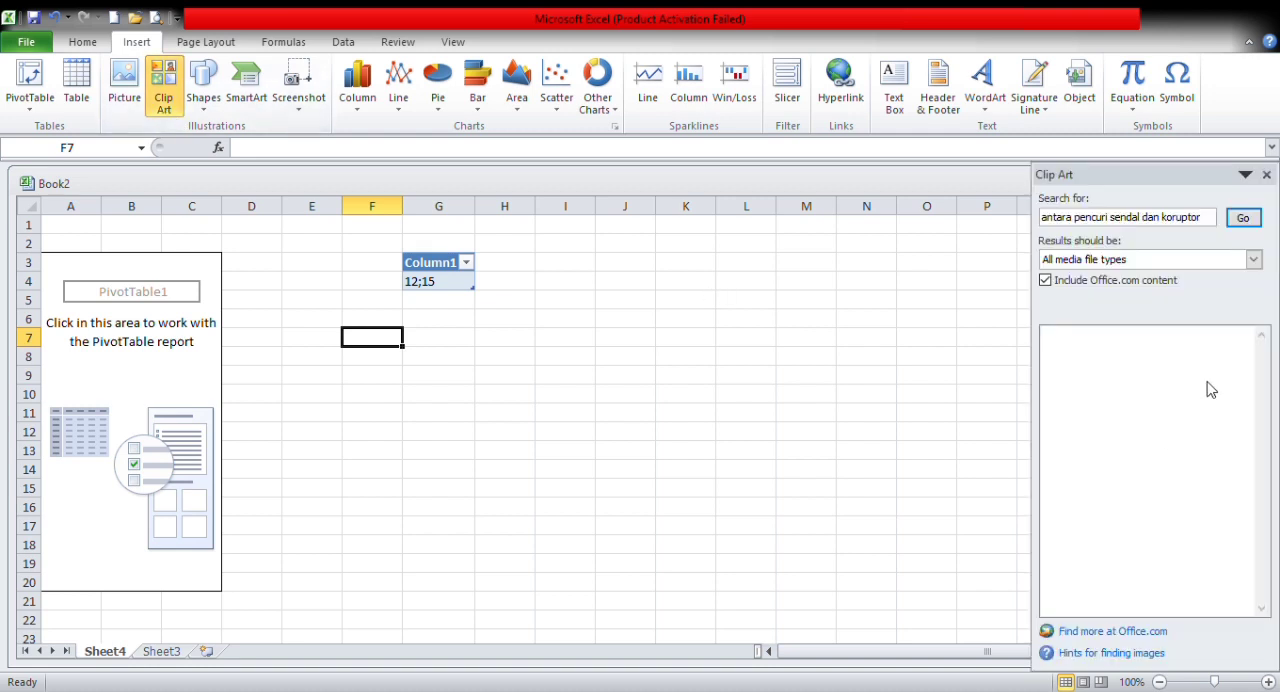
left_click(1266, 174)
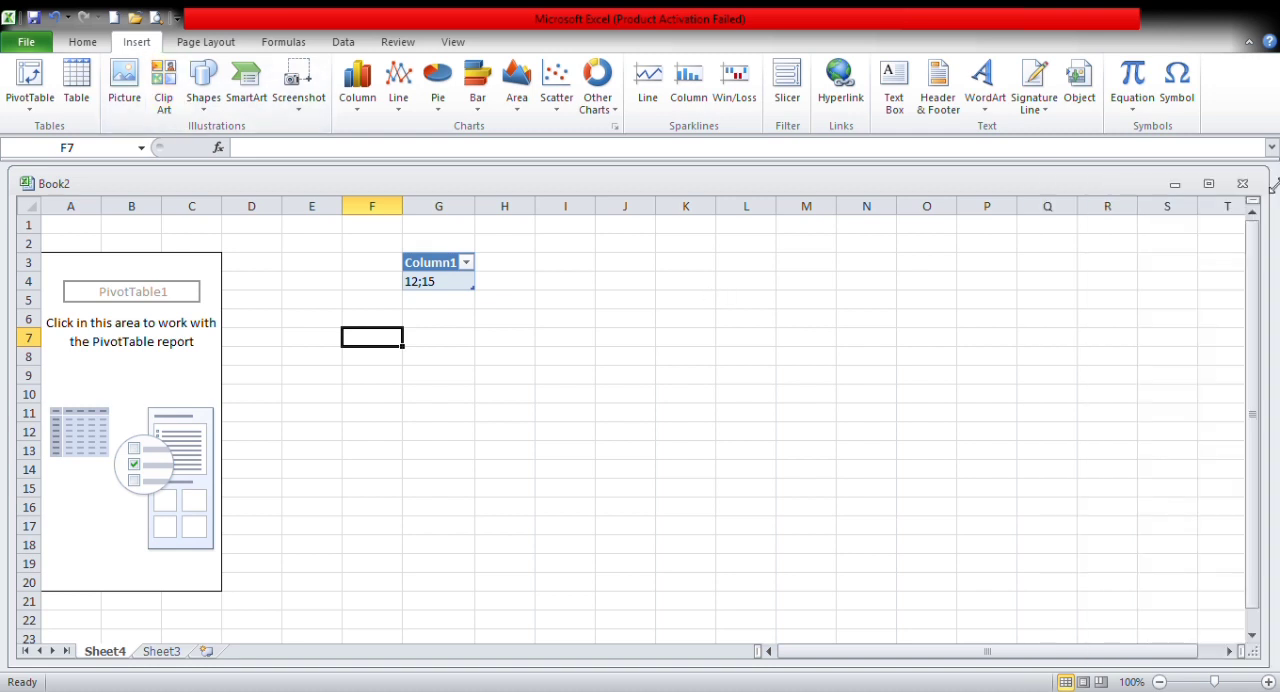
Step: Try to draw a text box shape below the table, around cells G8 to H8
left_click(203, 105)
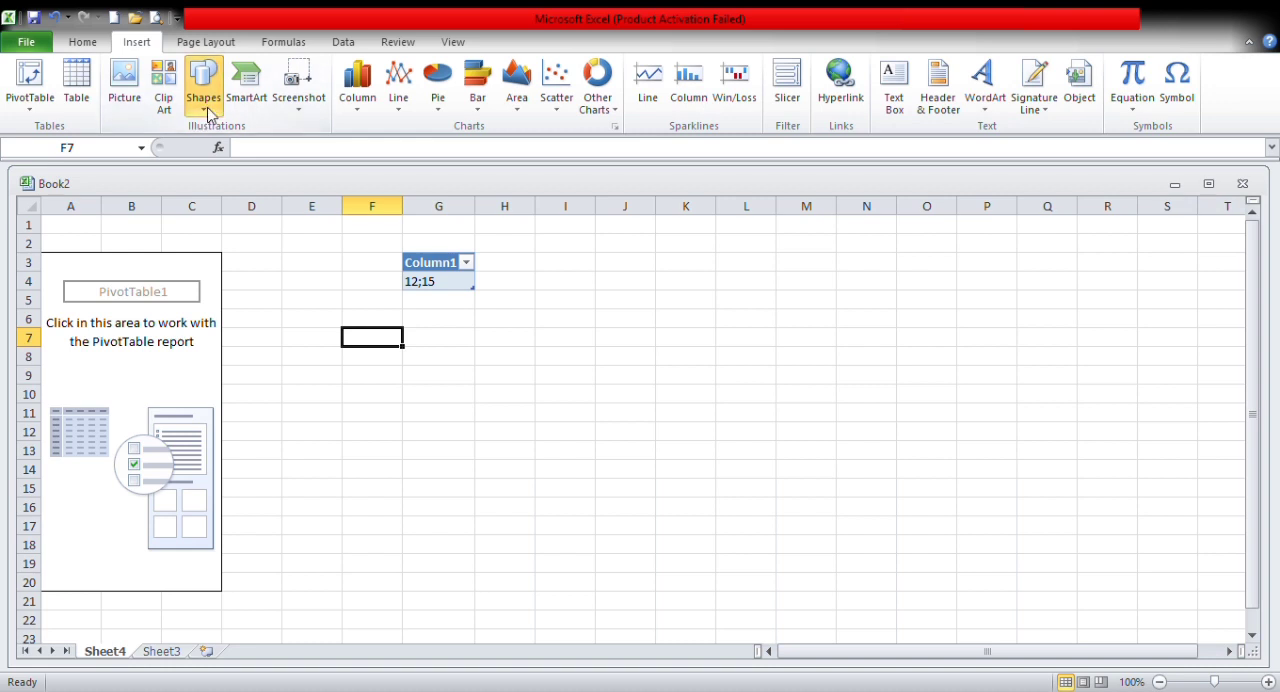
left_click(212, 288)
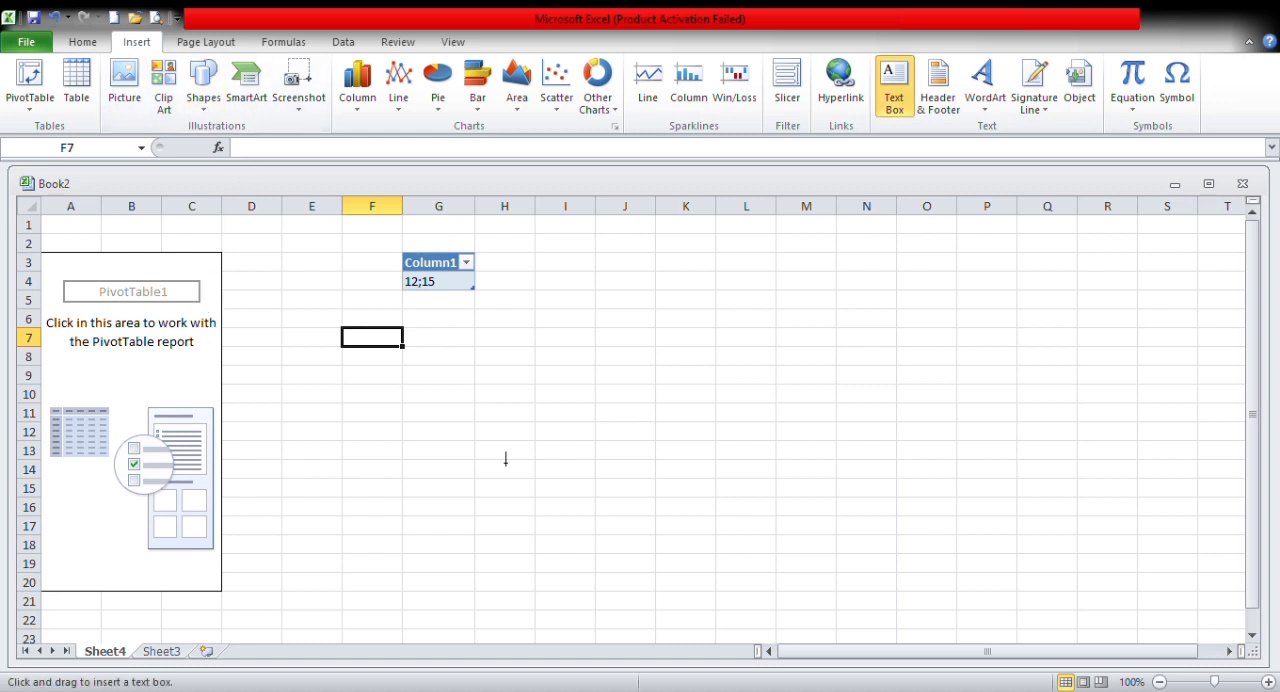
left_click(404, 347)
left_click_drag(434, 361, 516, 363)
double_click(516, 363)
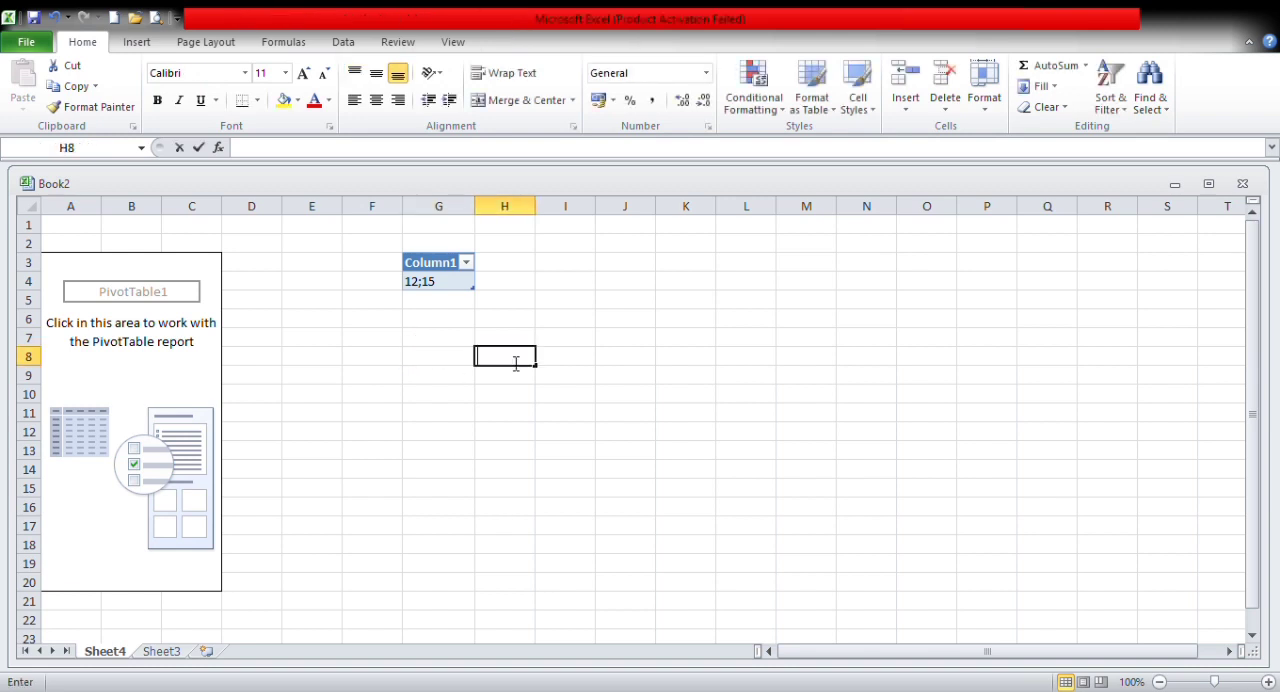
Step: Insert a SmartArt diagram with a central circle and four circles around a connecting ring
left_click(258, 281)
left_click(137, 42)
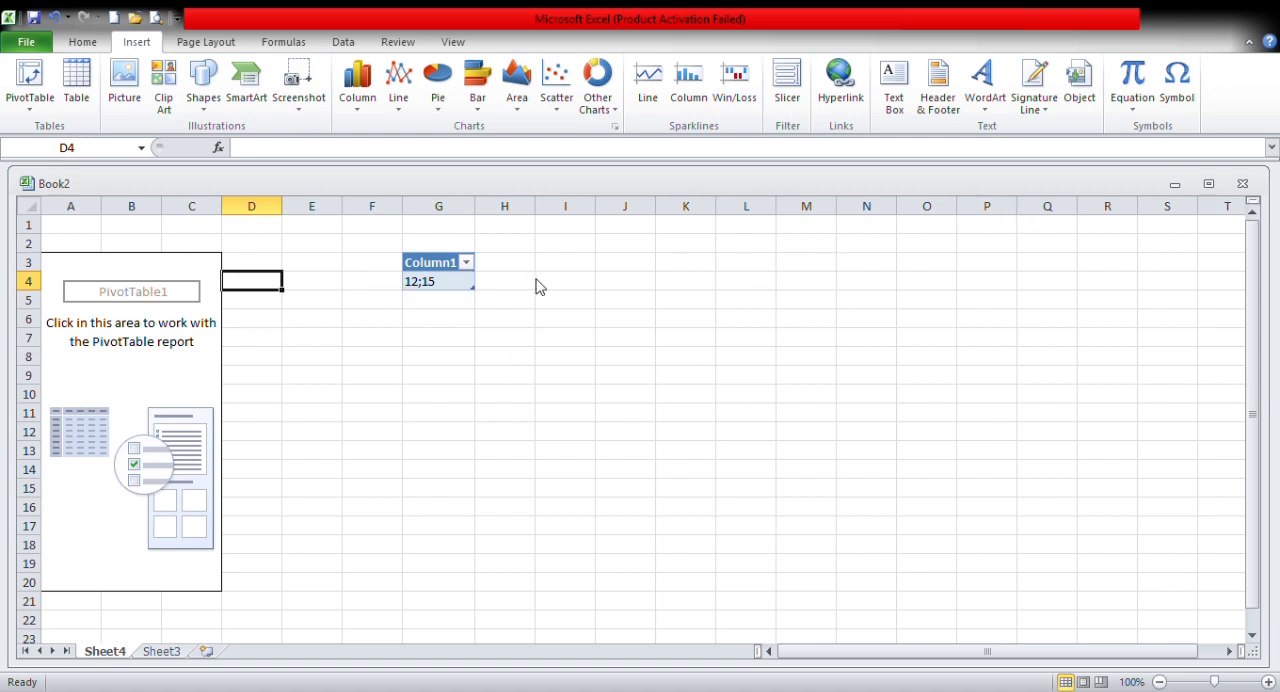
double_click(457, 346)
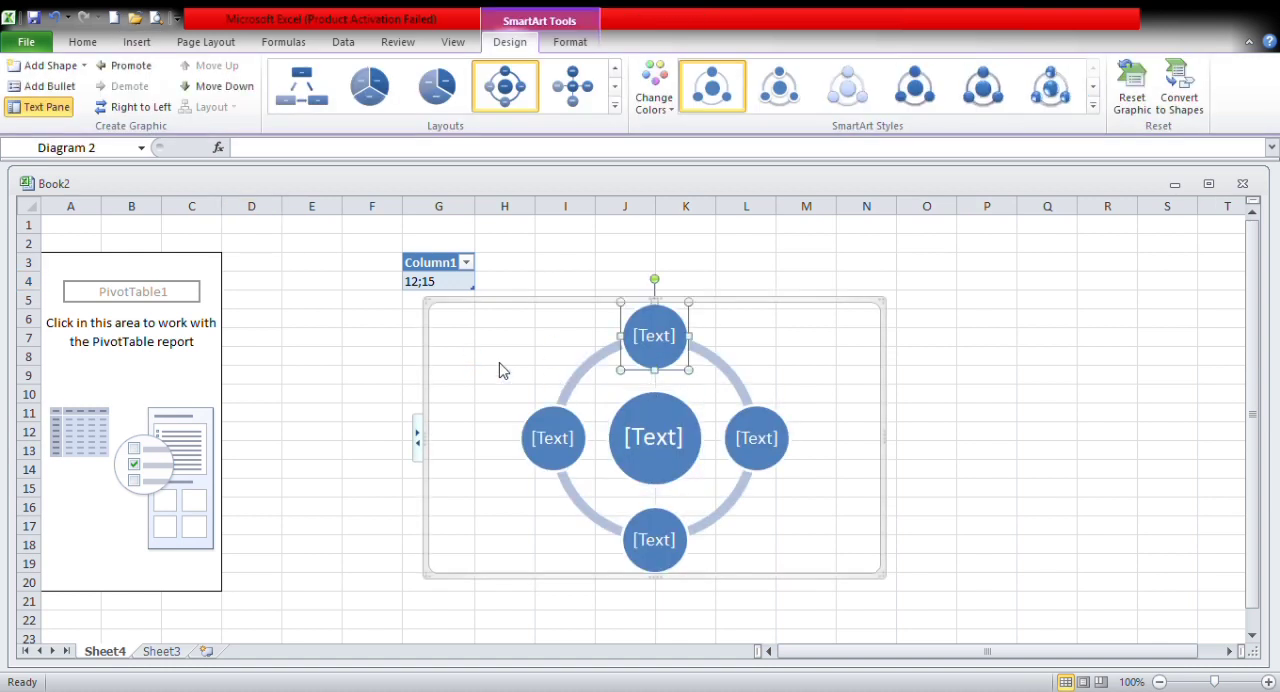
Step: Insert an empty column chart on Sheet4
left_click(136, 42)
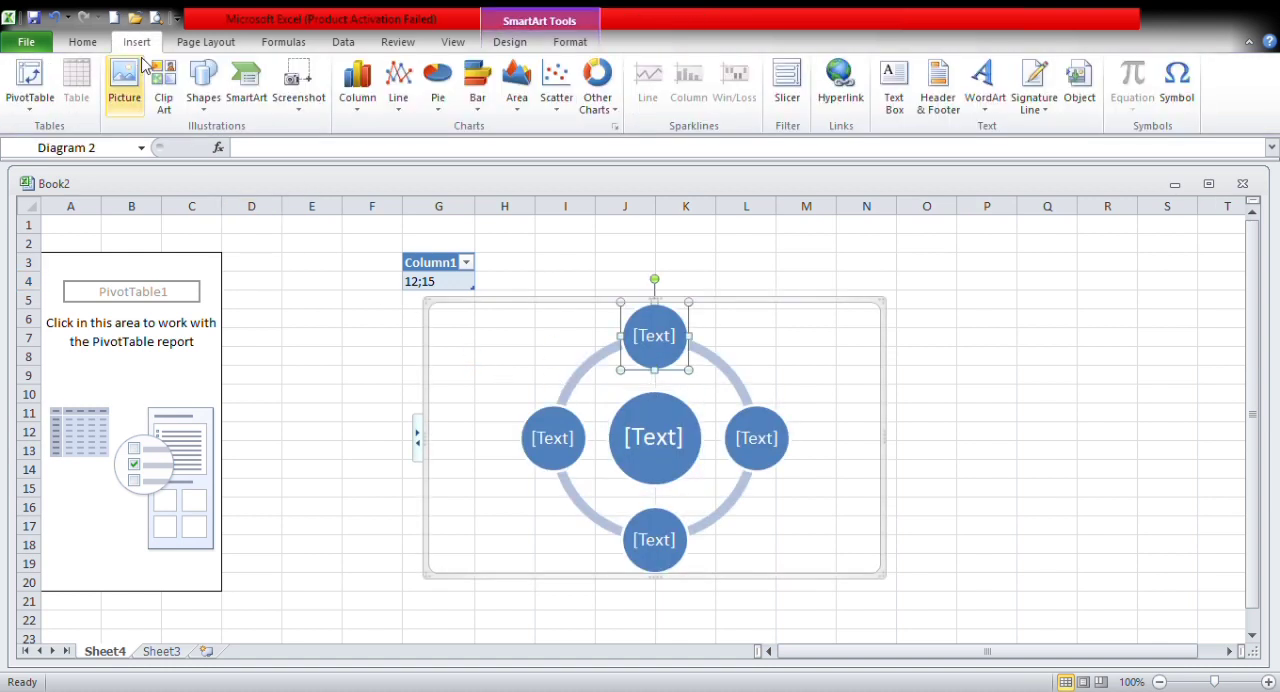
left_click(350, 120)
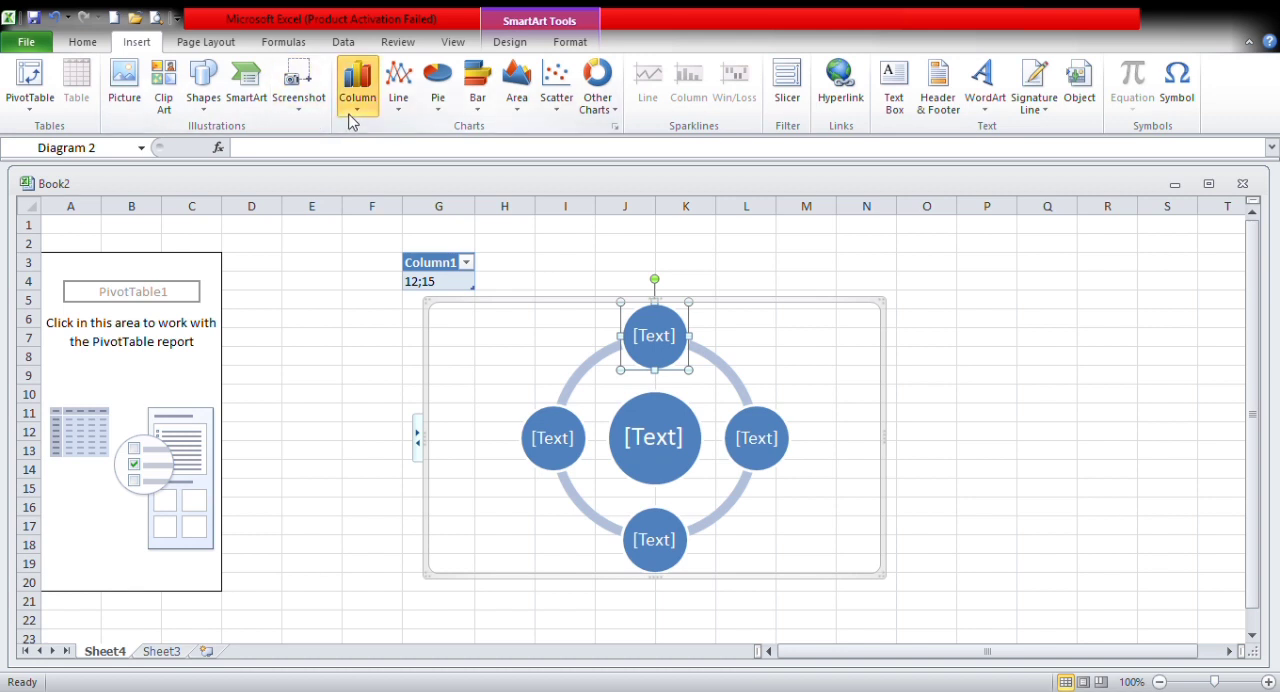
left_click(362, 168)
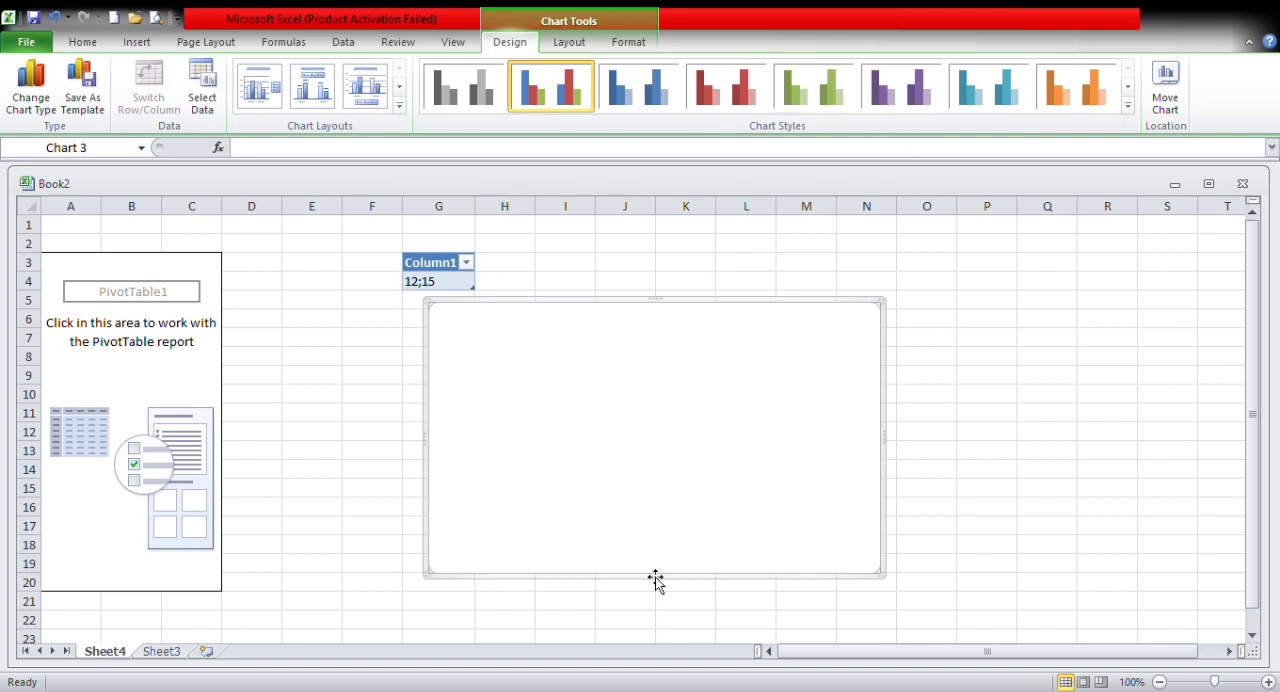
left_click_drag(457, 278, 478, 328)
left_click(479, 330)
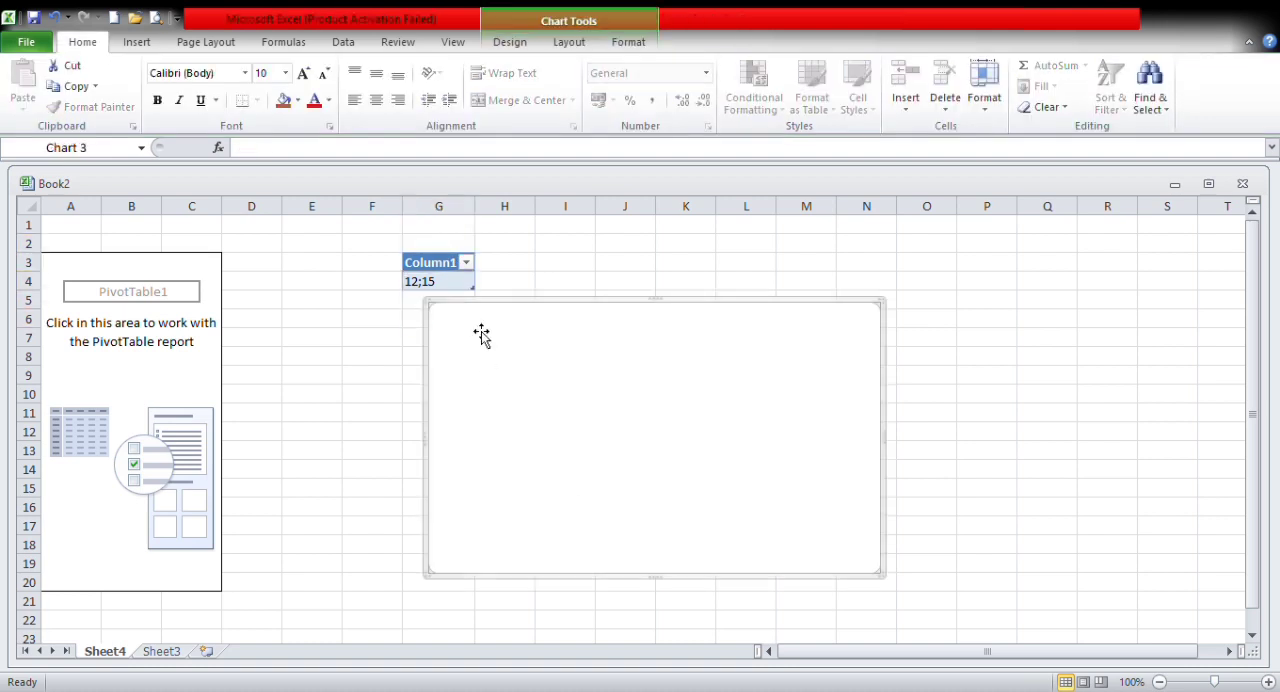
Step: View the line chart types and move the empty chart over columns M to T to uncover the SmartArt diagram
left_click(153, 45)
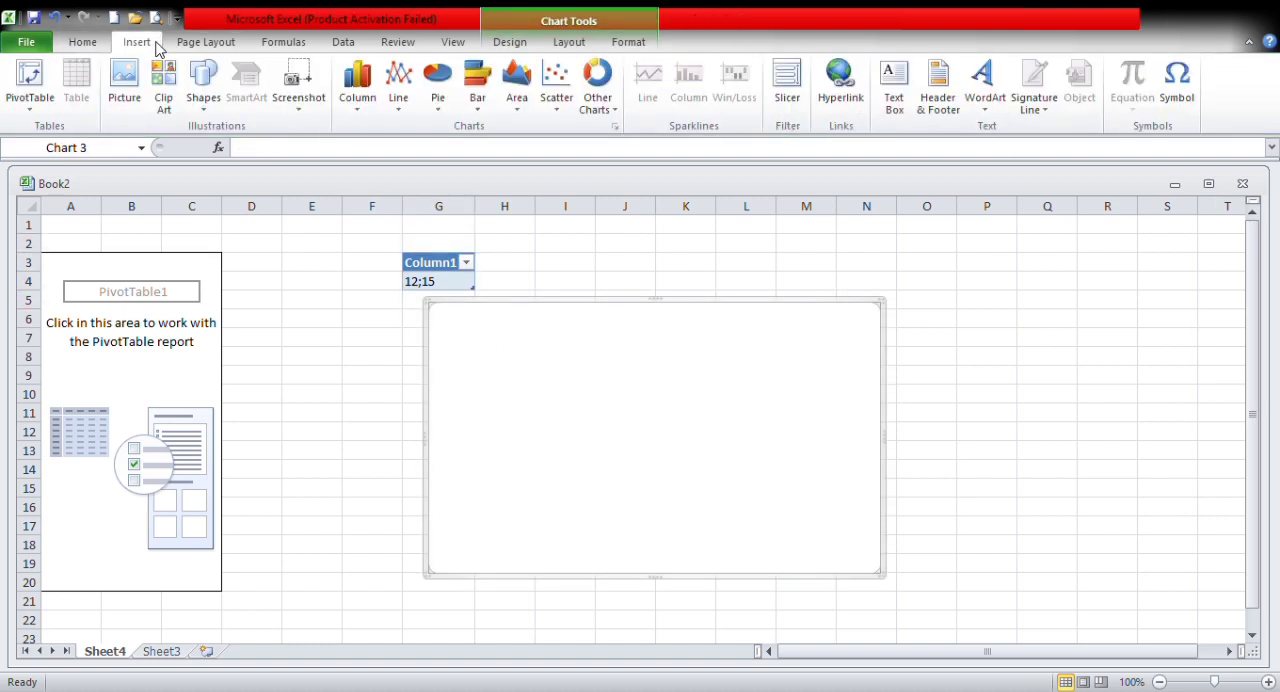
left_click(405, 112)
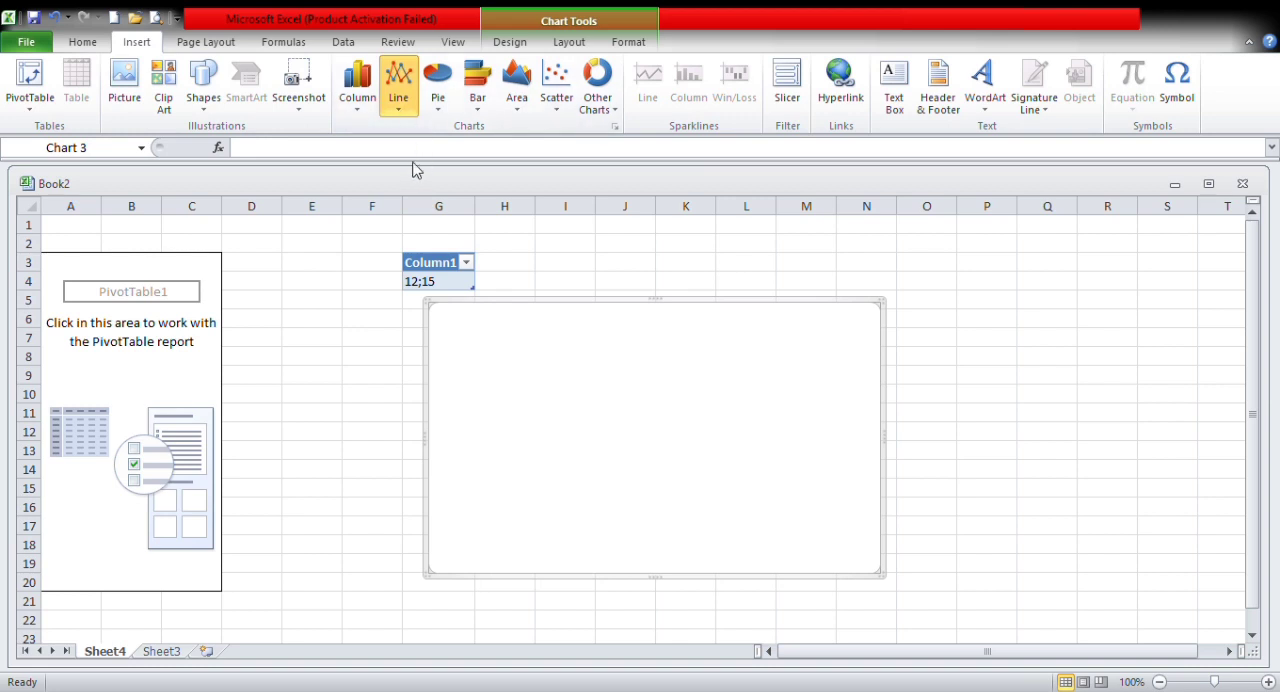
left_click_drag(526, 366, 534, 360)
double_click(548, 367)
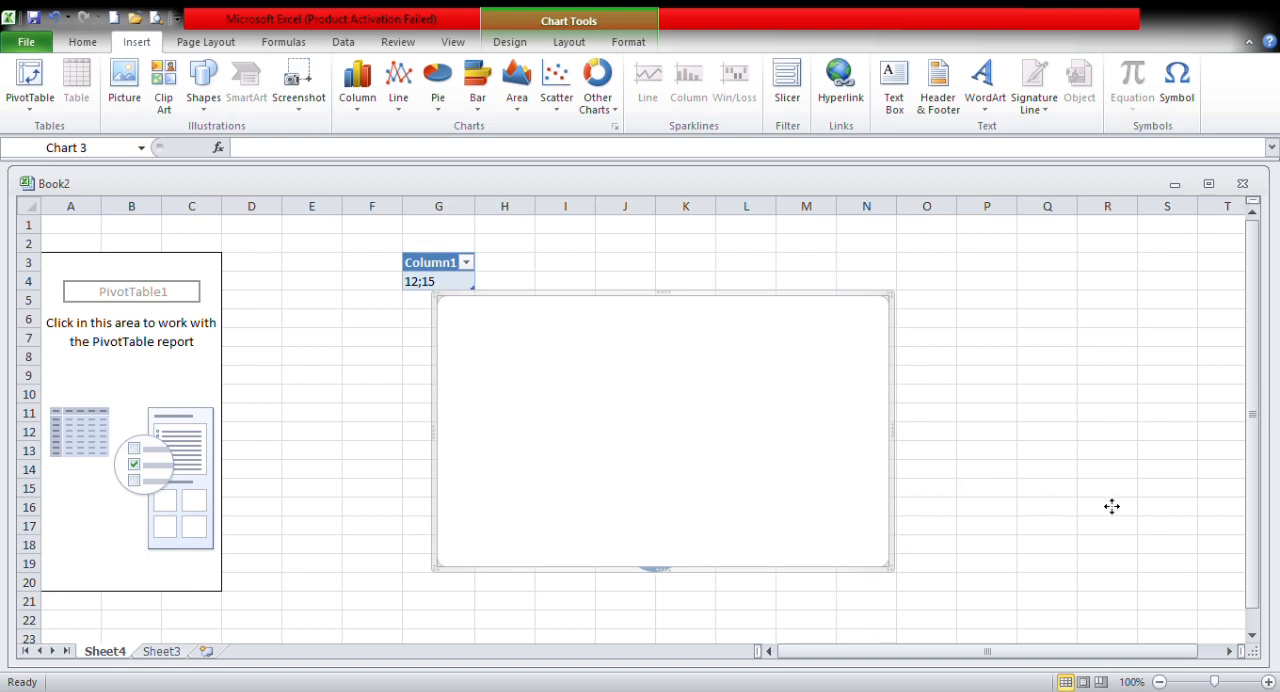
left_click_drag(1112, 506, 1207, 508)
left_click(739, 482)
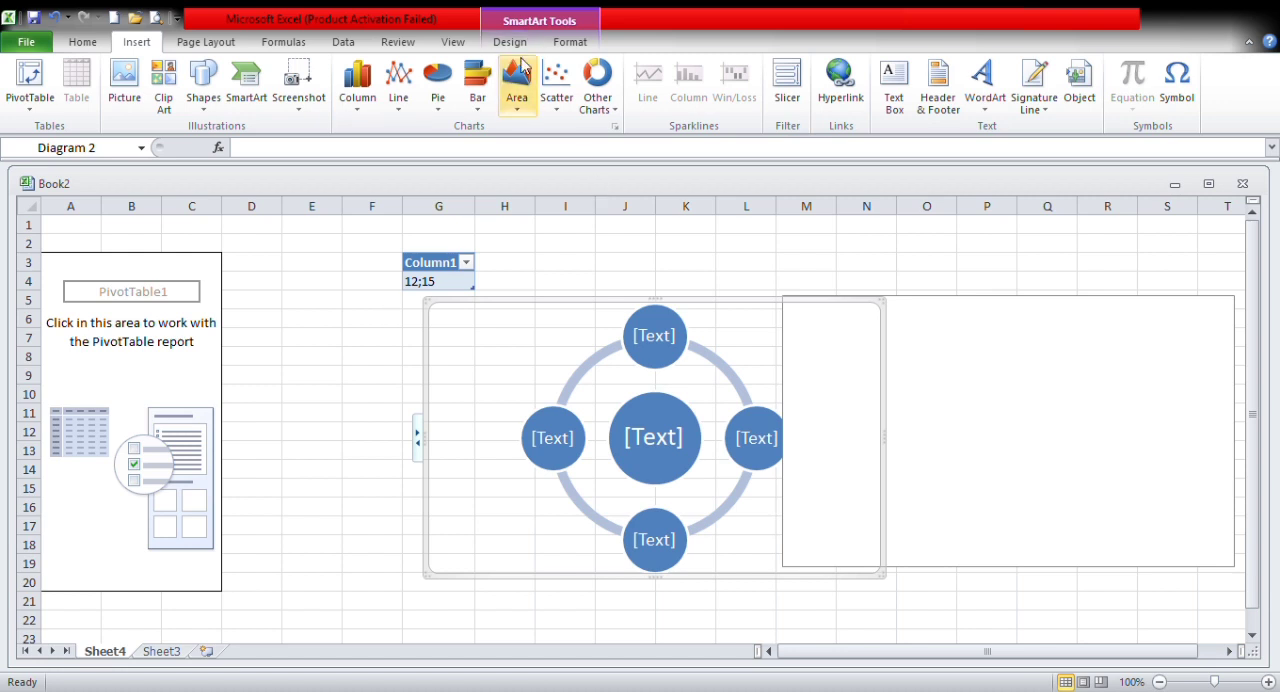
Step: Insert a radar chart below the table, using the table's "12;15" entry as the series name
left_click(438, 88)
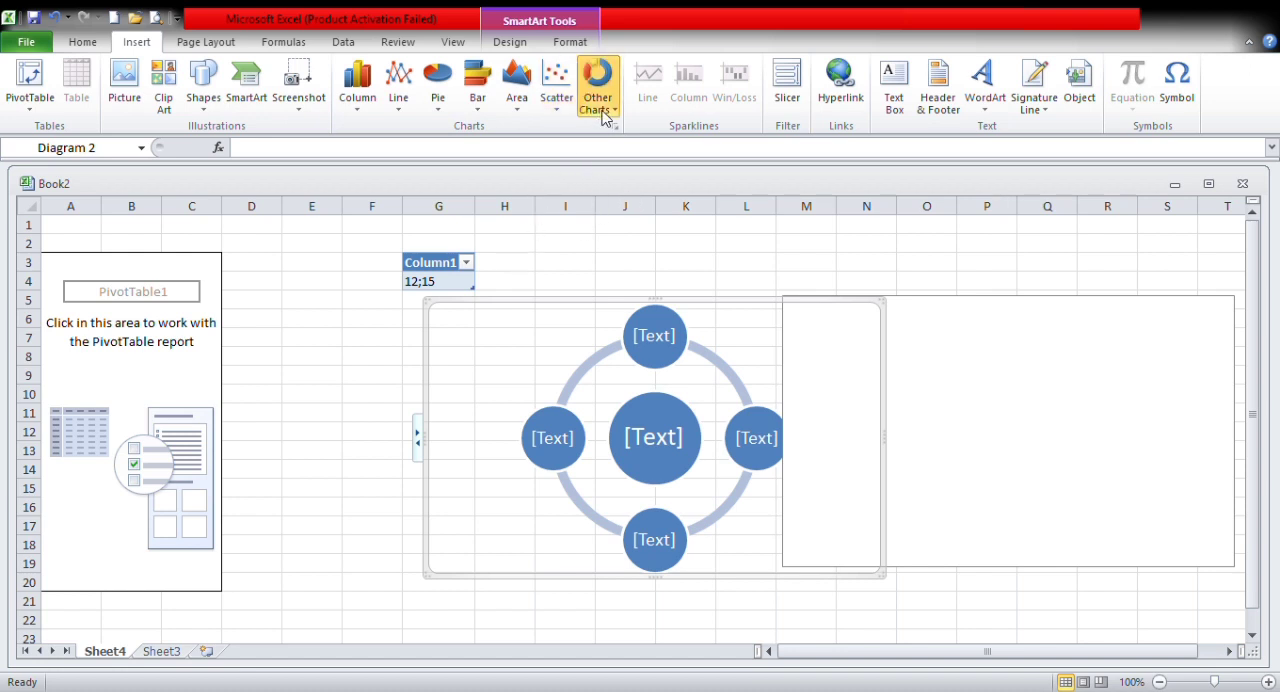
left_click(658, 441)
left_click(518, 88)
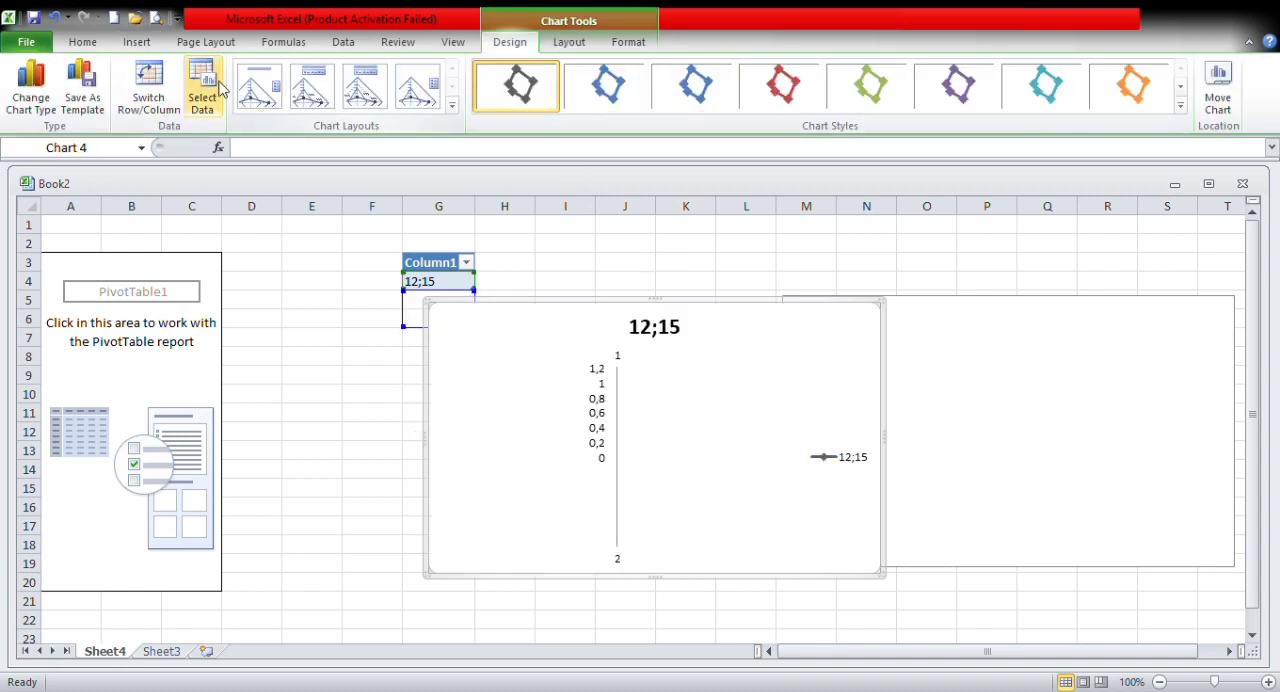
Step: Draw a narrow text box on the empty chart near column P and enter "asd" in it
left_click(137, 42)
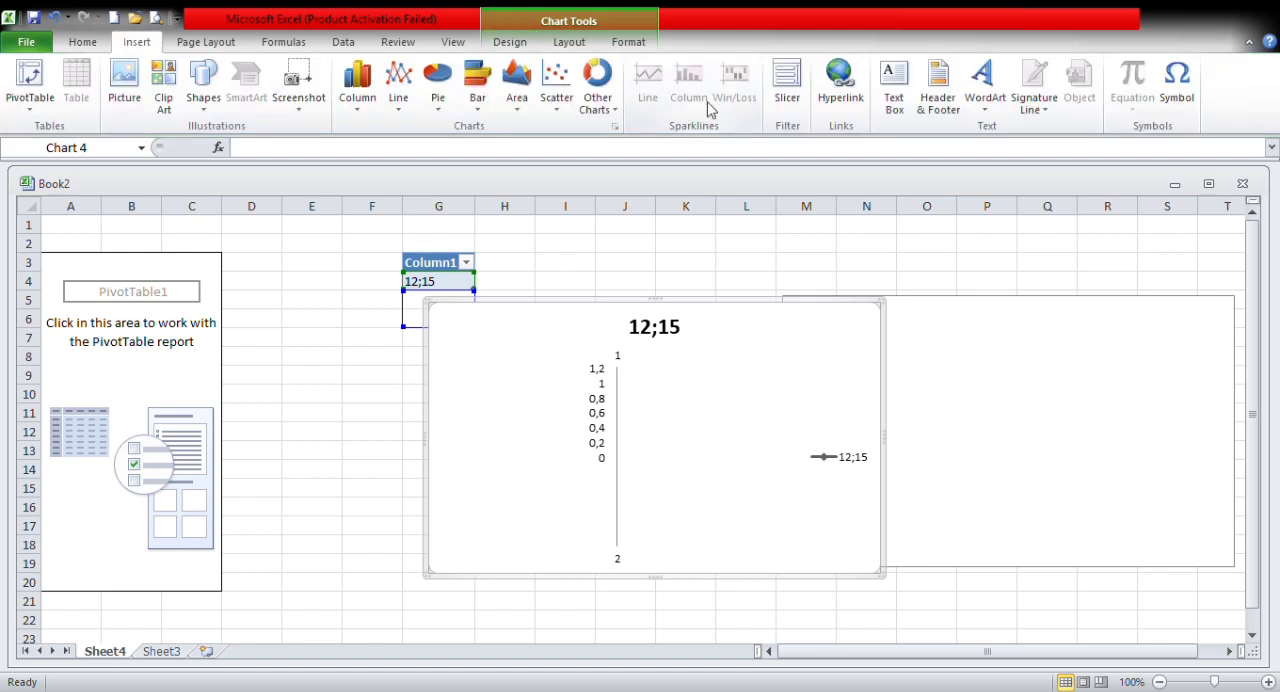
left_click(896, 100)
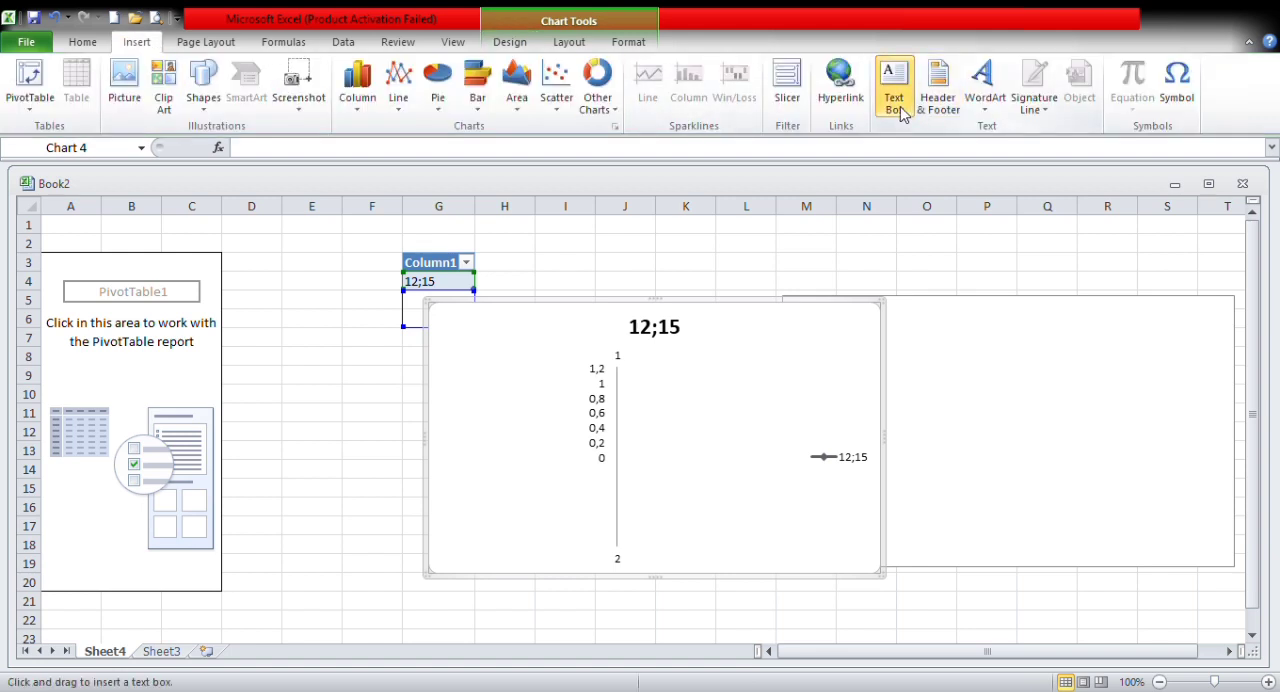
left_click(926, 336)
left_click_drag(922, 330, 989, 372)
type("asd")
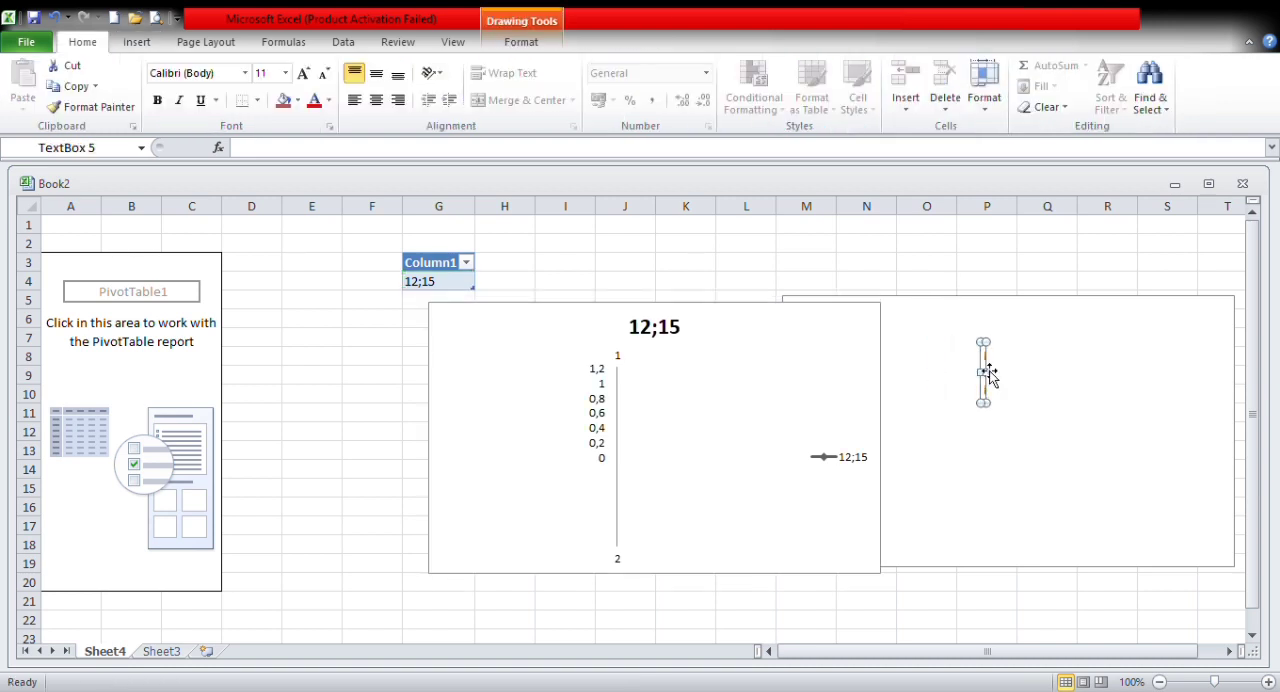
Step: Open header and footer editing, activate the left header section of the second page, and return to cell F9
left_click(132, 42)
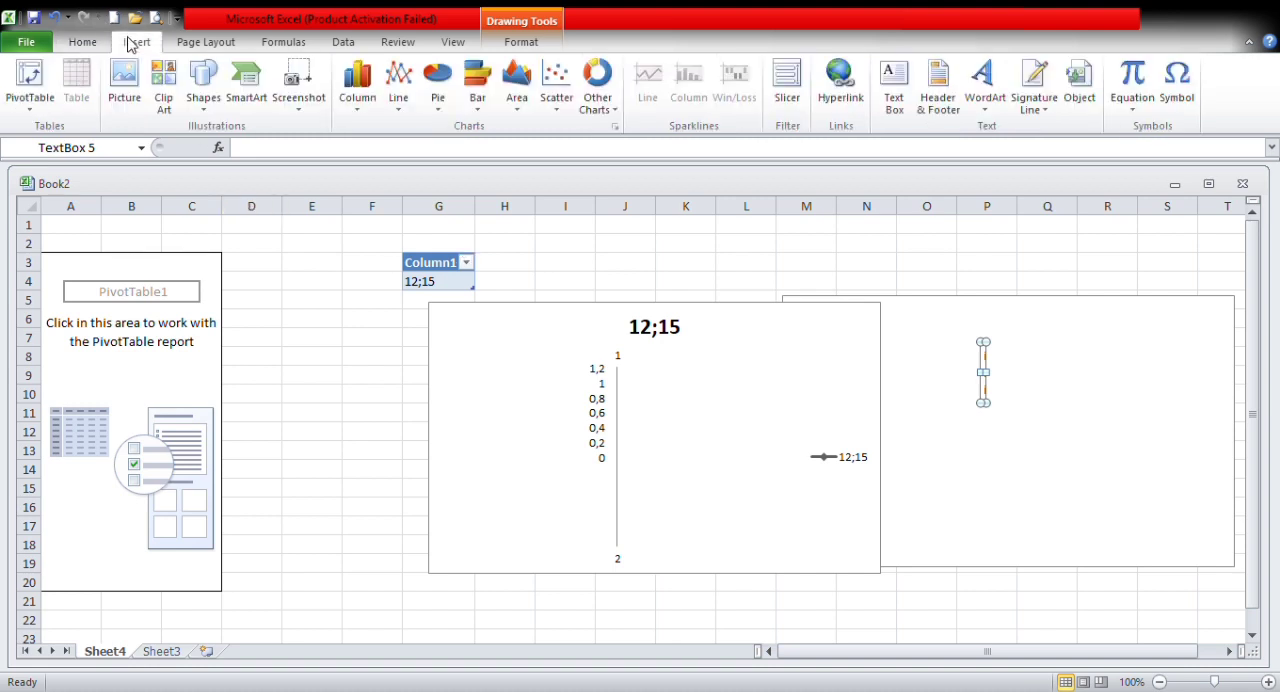
left_click(938, 103)
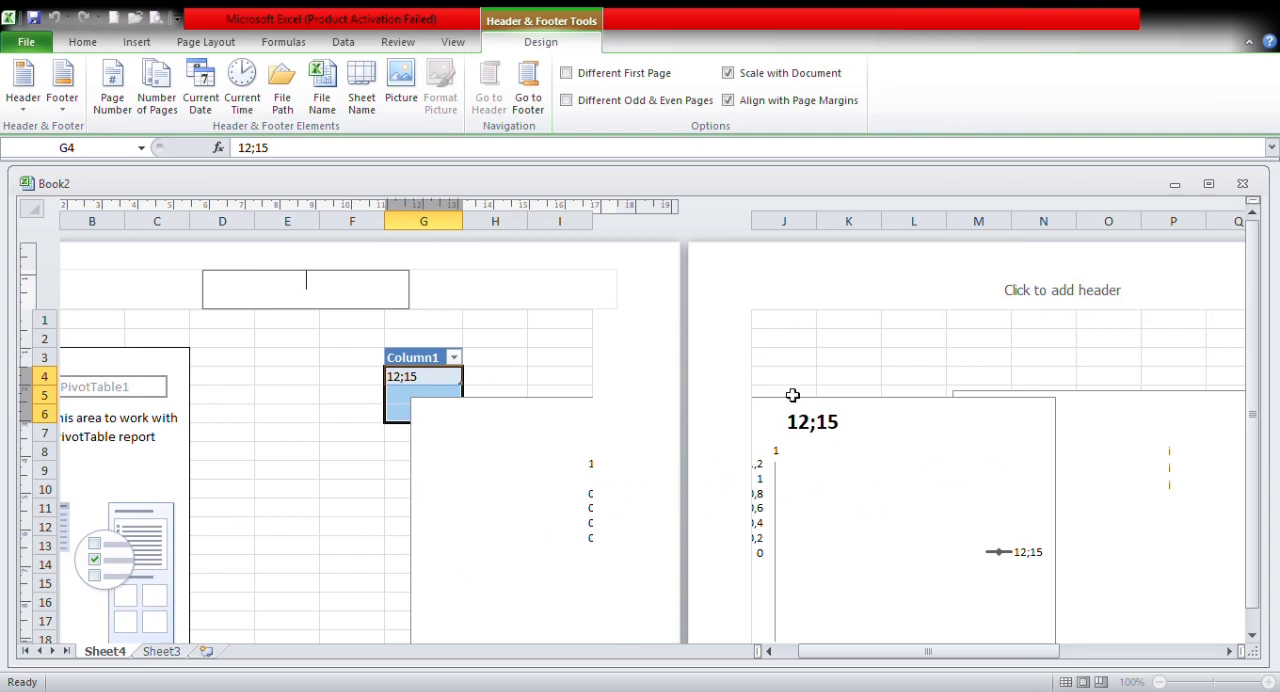
left_click(137, 42)
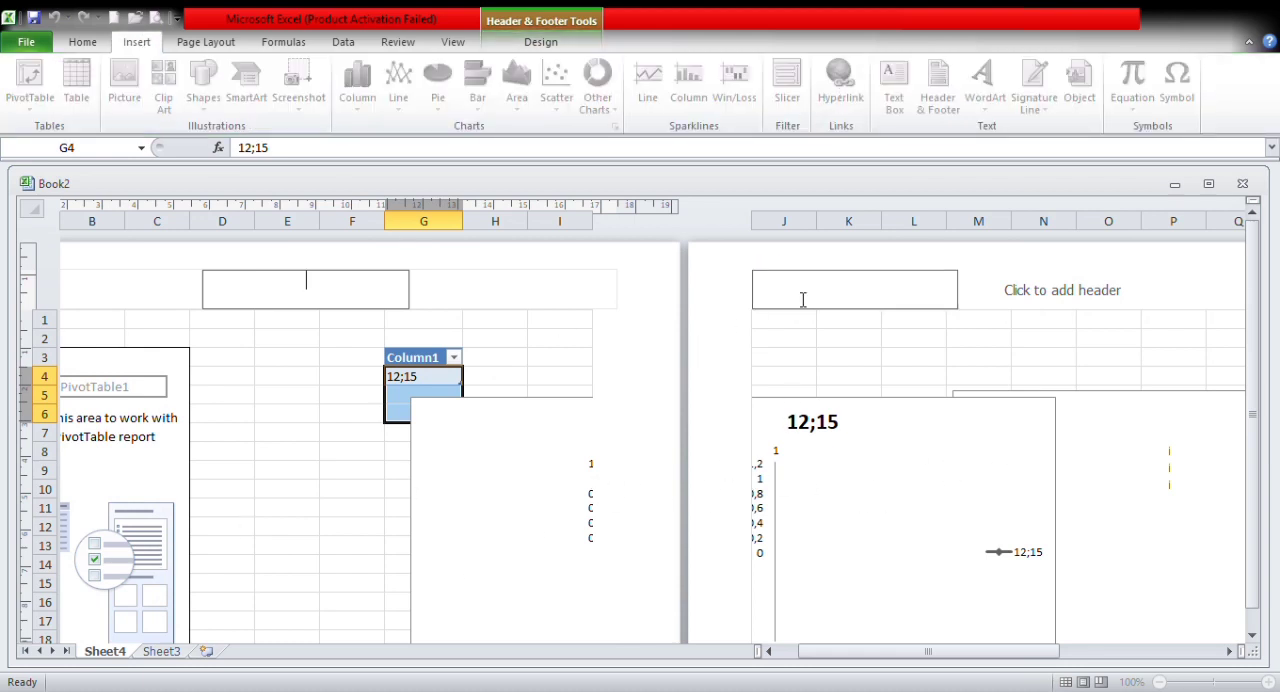
left_click(803, 298)
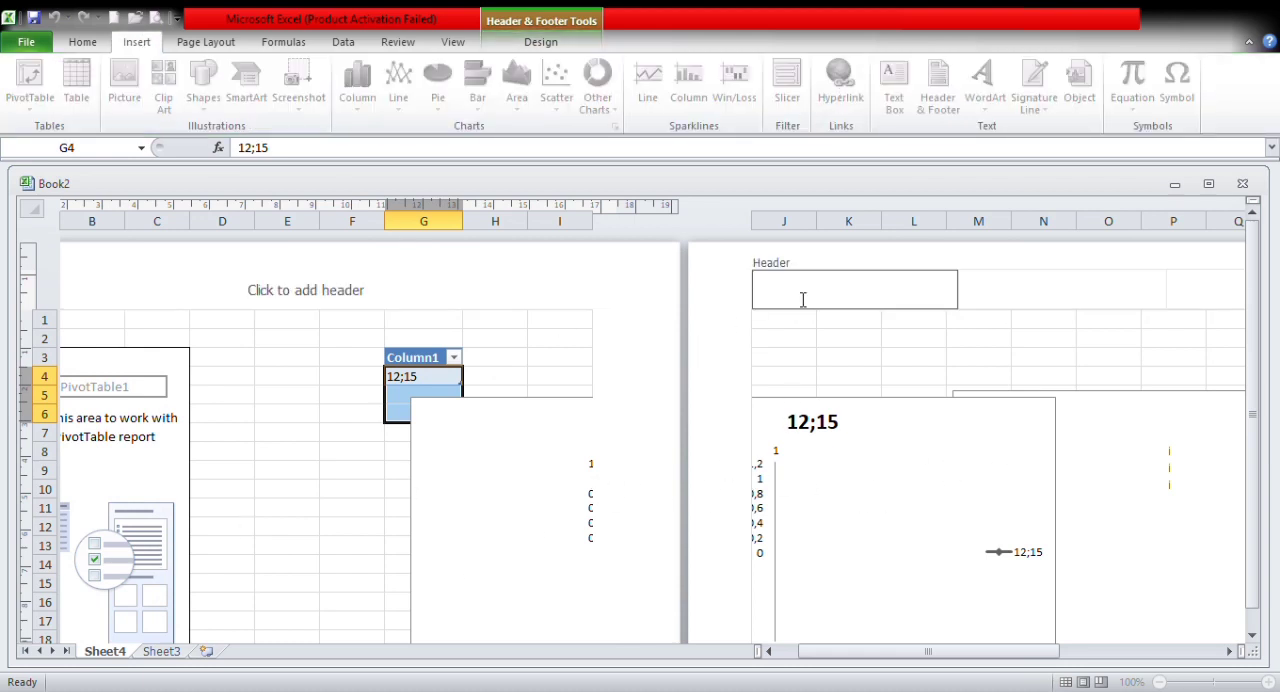
left_click(367, 400)
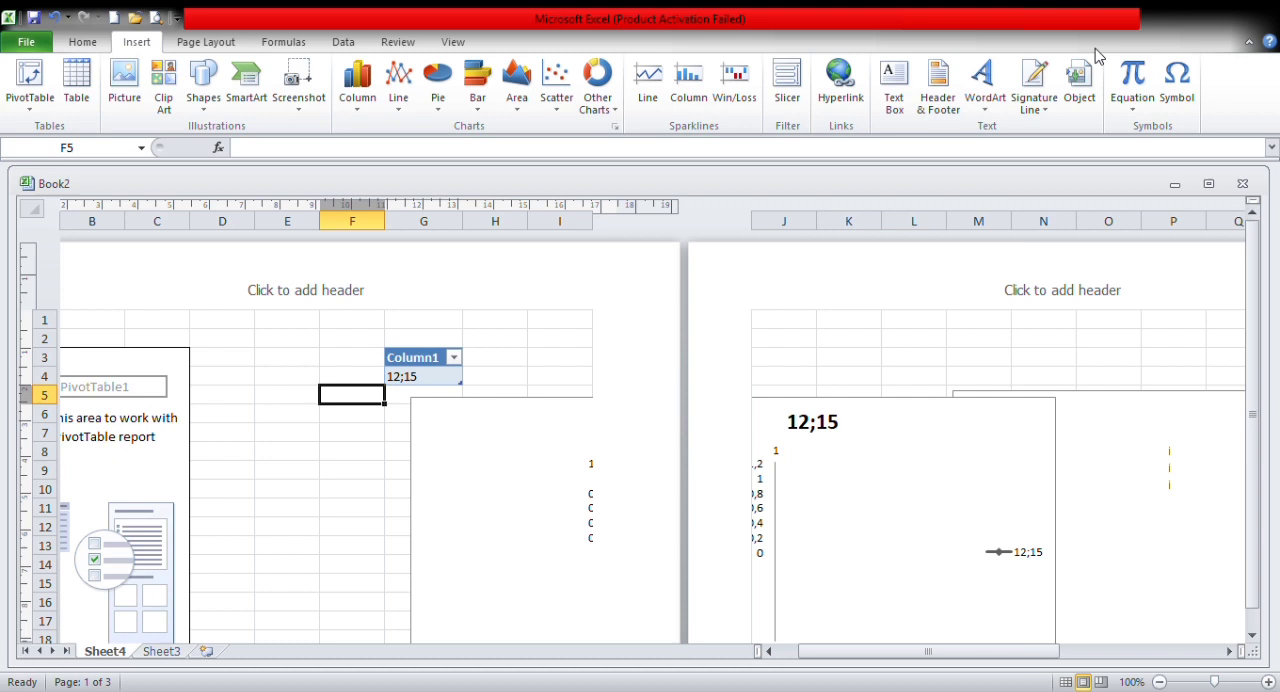
left_click(343, 474)
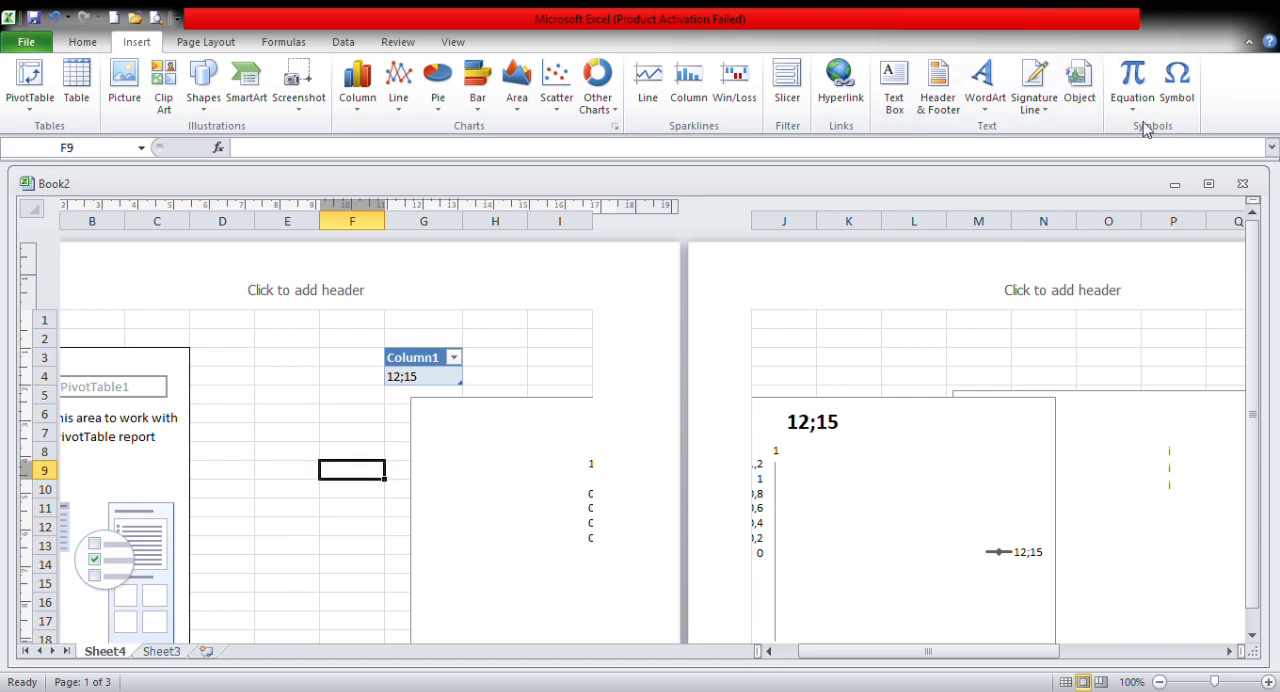
left_click(1180, 80)
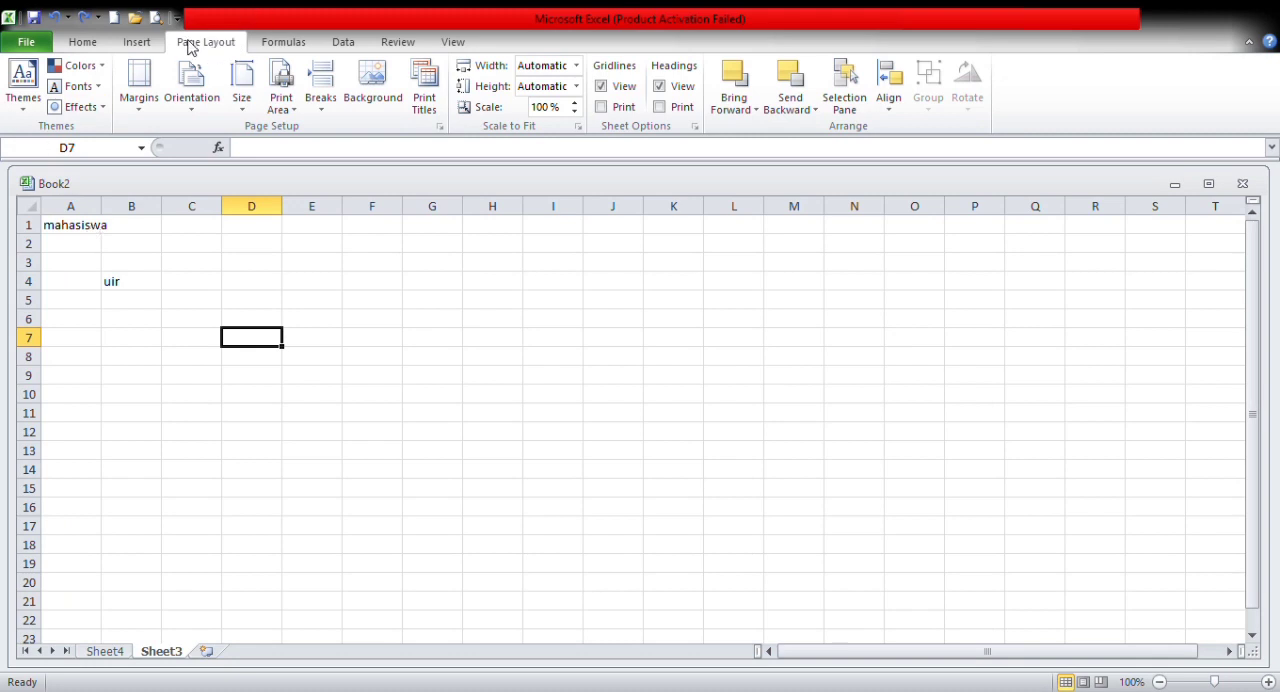
Step: Apply a different document theme to Sheet3 and replace its theme fonts with another font set
left_click(76, 230)
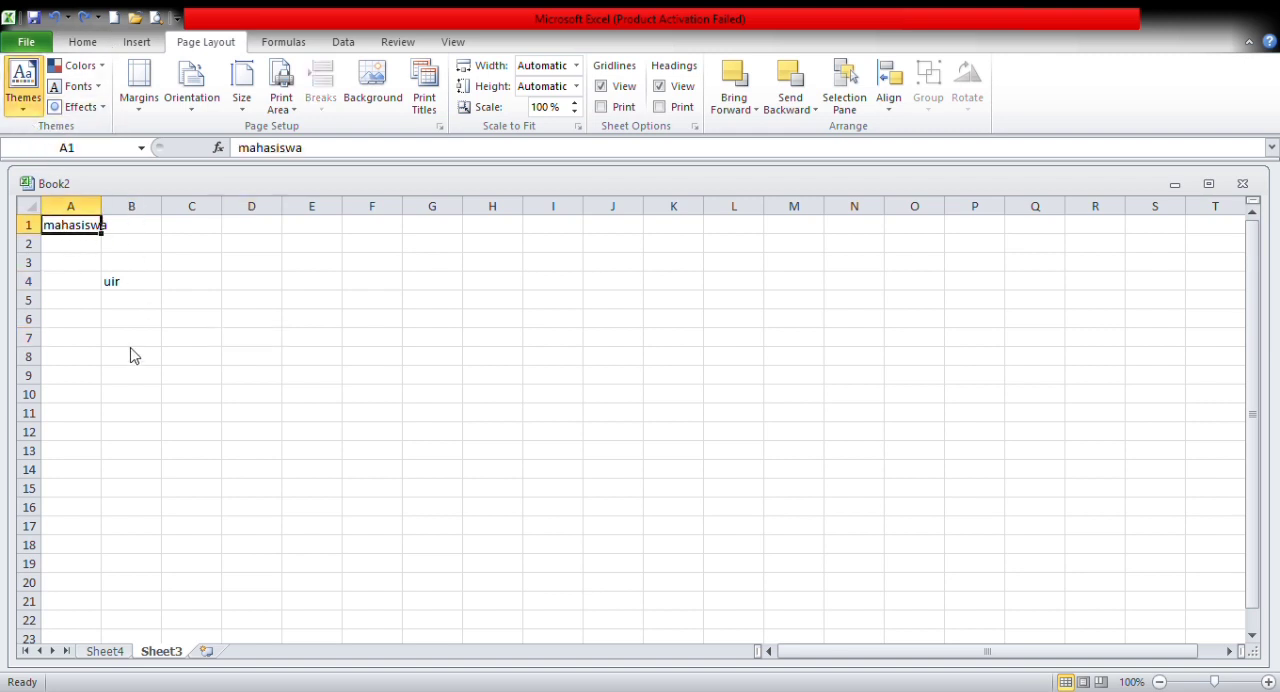
left_click(363, 380)
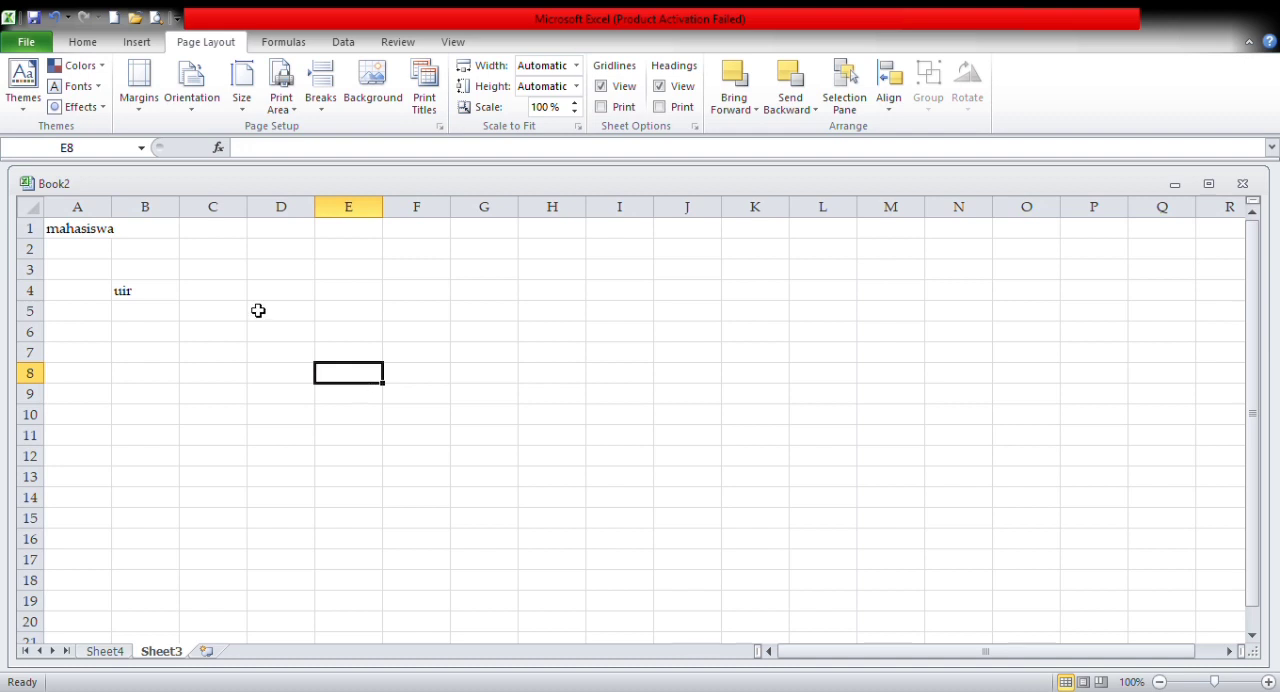
left_click(105, 68)
left_click(63, 112)
left_click(78, 233)
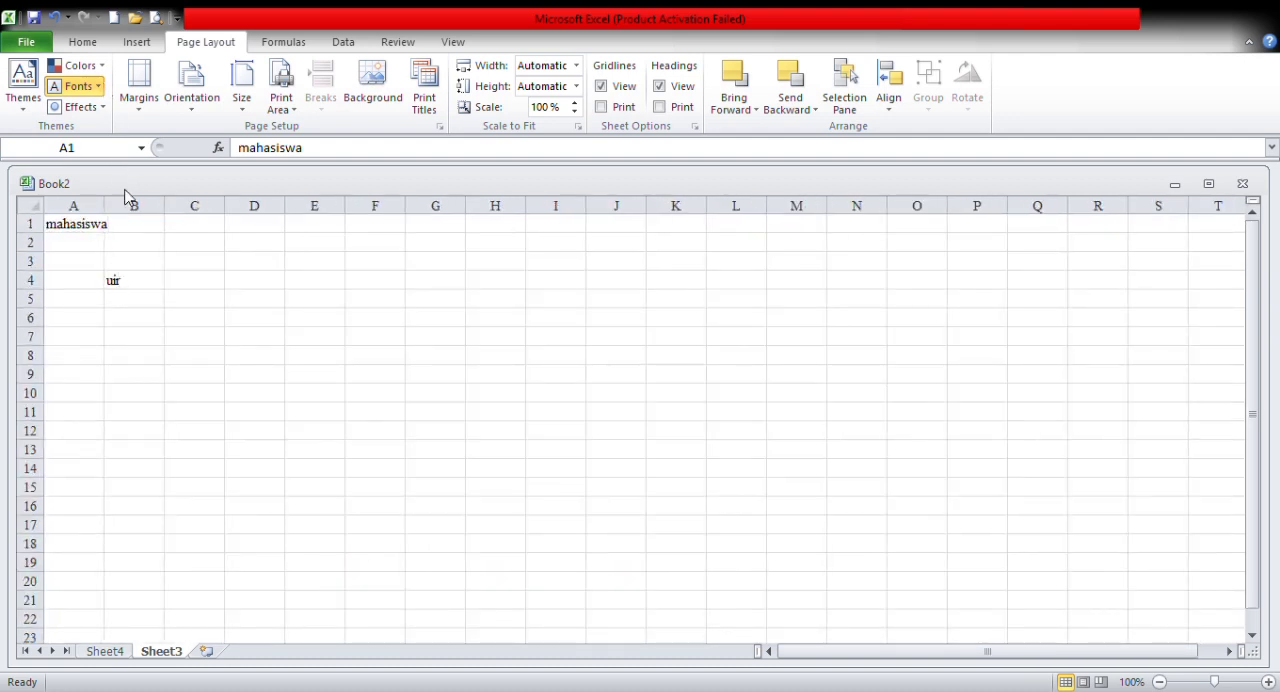
left_click(149, 221)
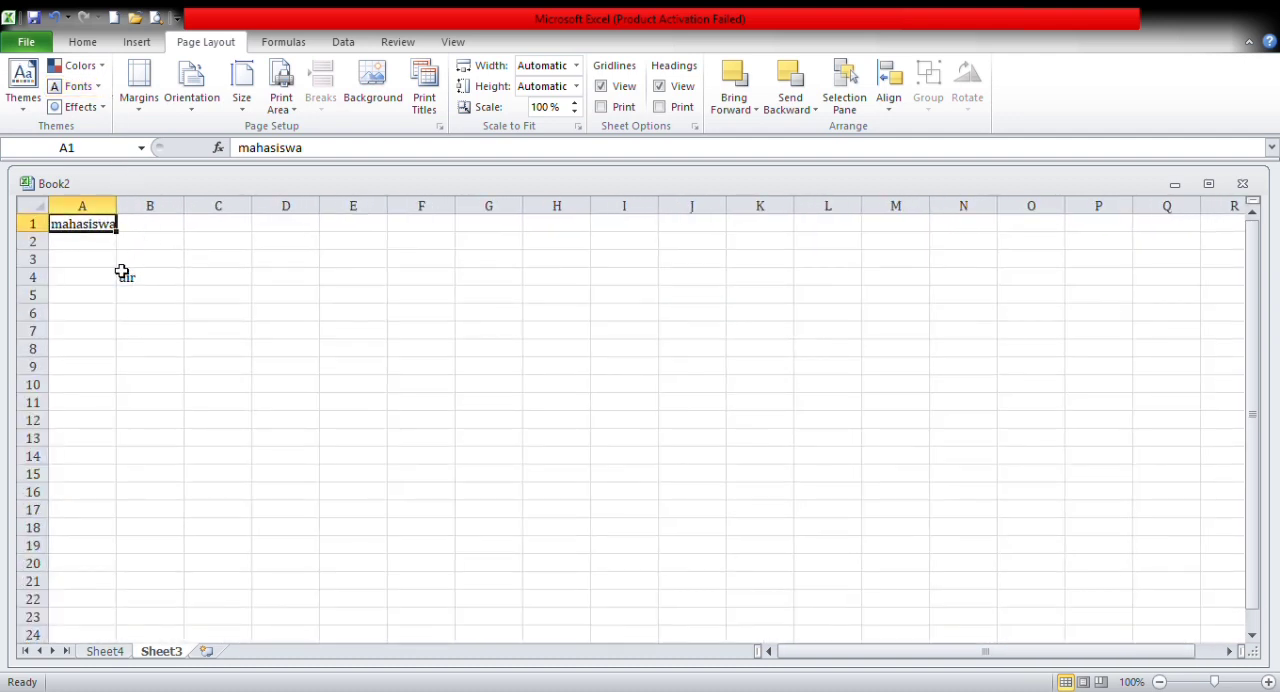
Step: View the available theme effects for Sheet3 and return to cell A1
left_click(106, 108)
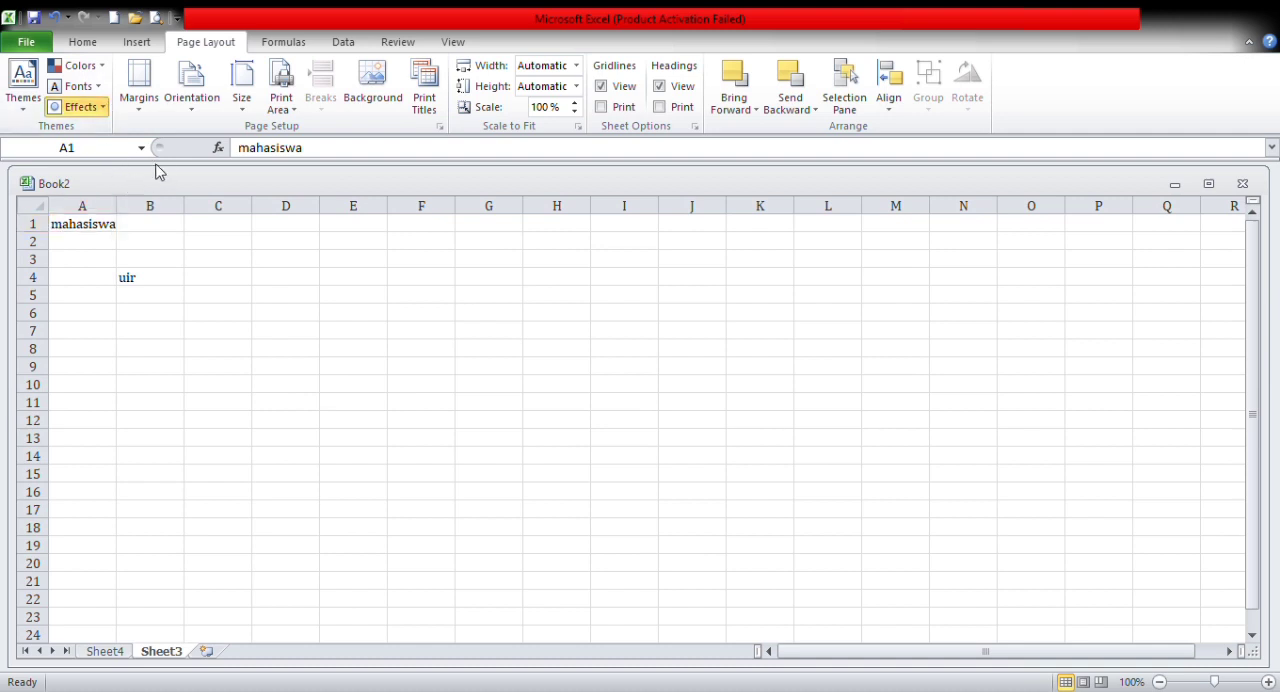
left_click(105, 300)
left_click(99, 226)
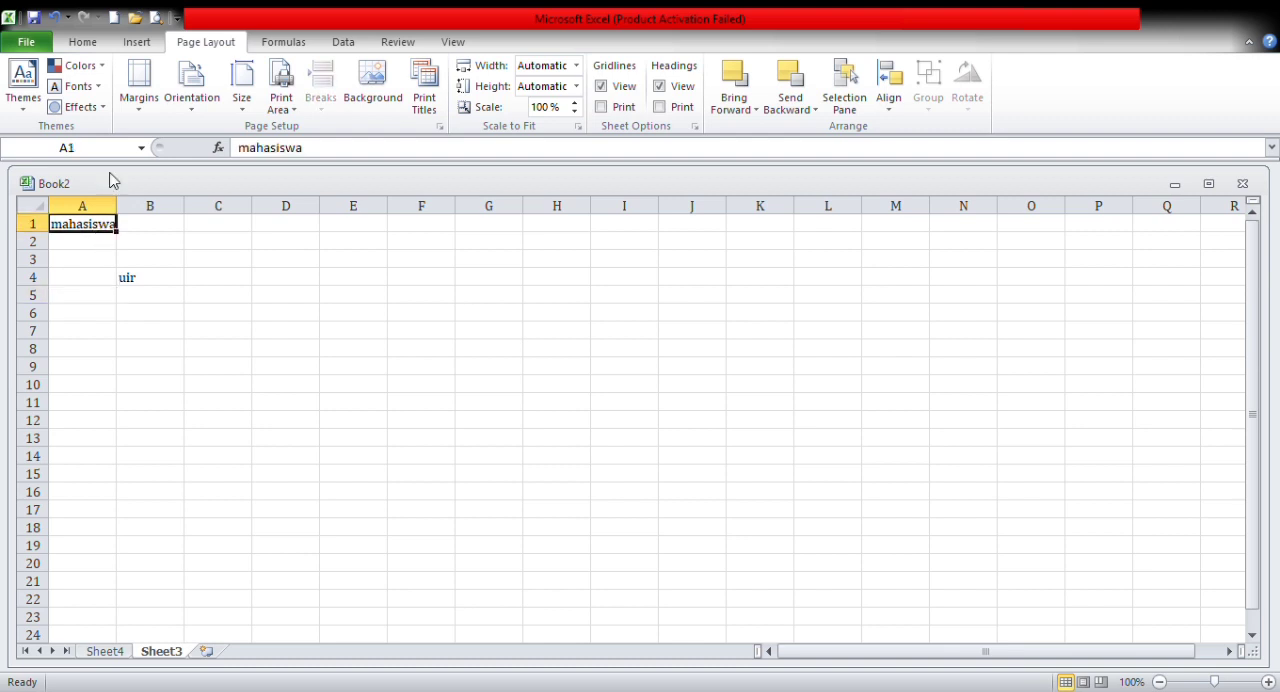
Step: Look through the margin and orientation options and choose a paper size for Sheet3
left_click(141, 106)
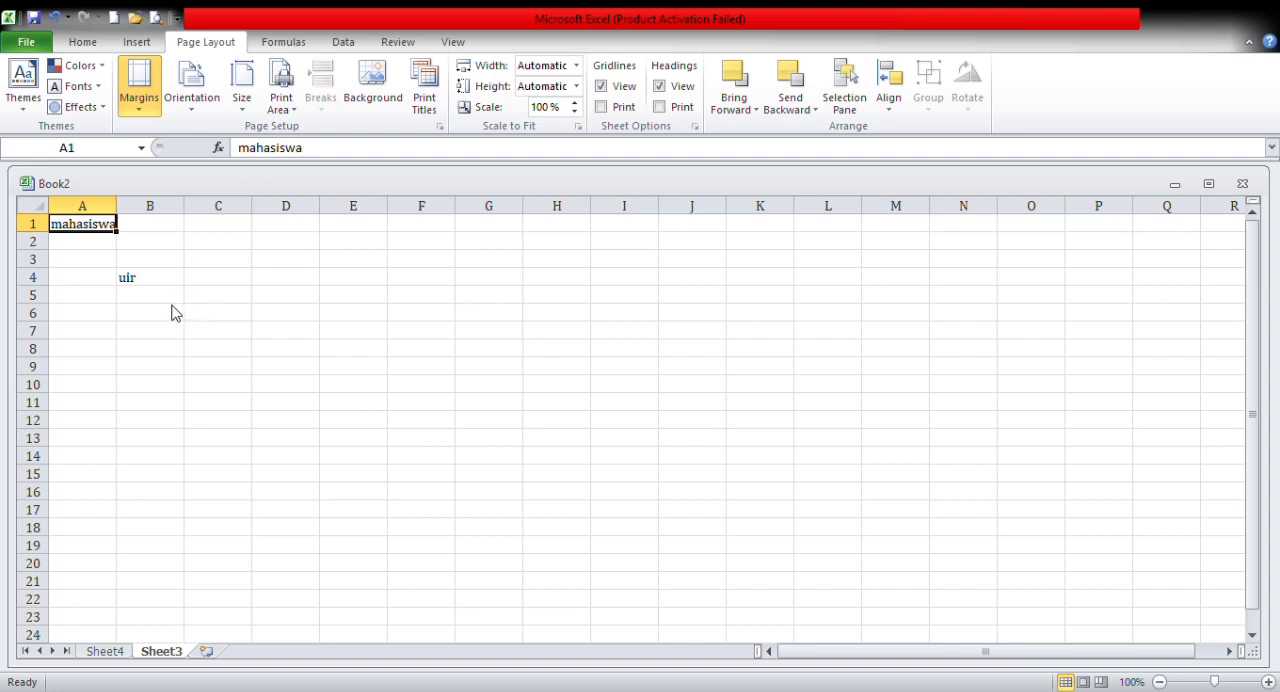
left_click(195, 110)
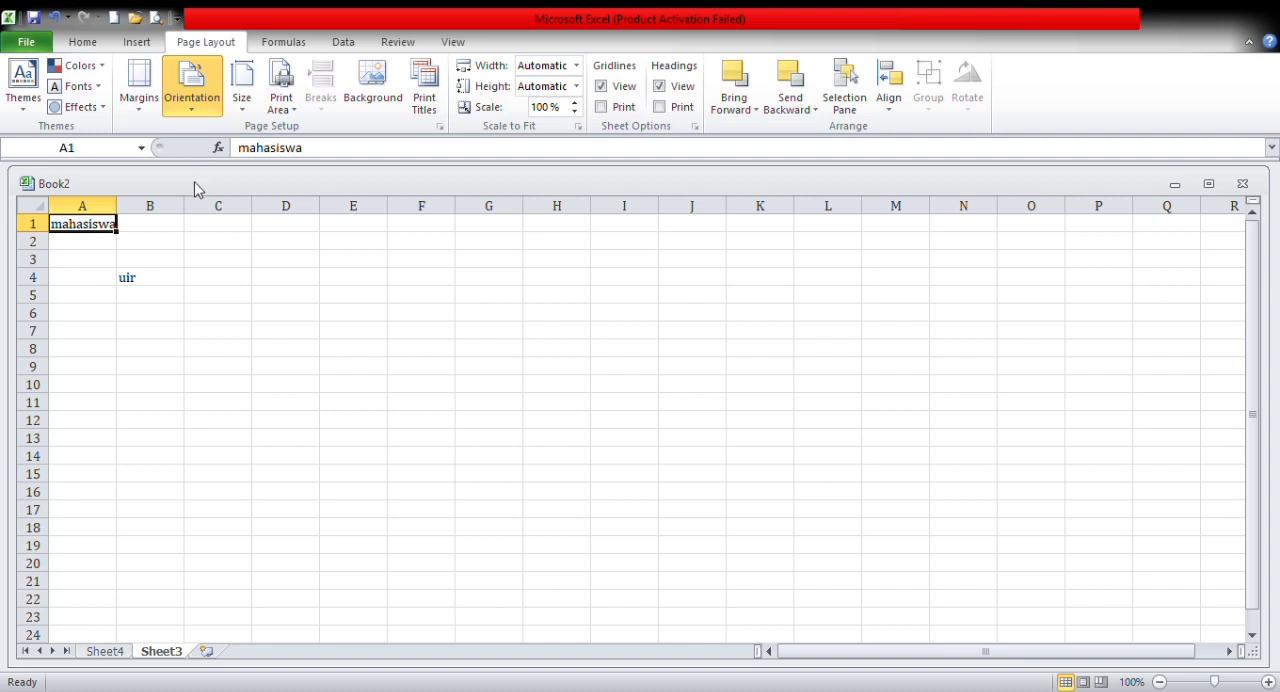
left_click(240, 109)
left_click(253, 405)
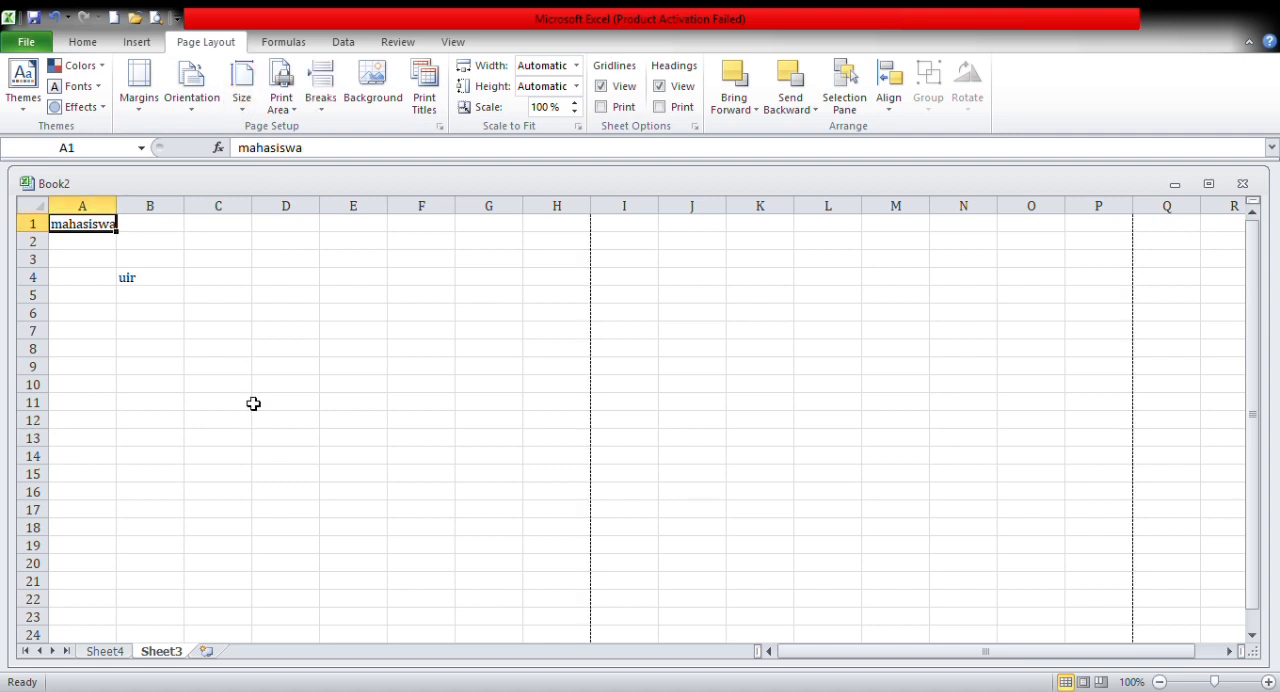
Step: Set the print area of Sheet3 to cell A1, which contains "mahasiswa"
left_click(295, 110)
left_click(295, 110)
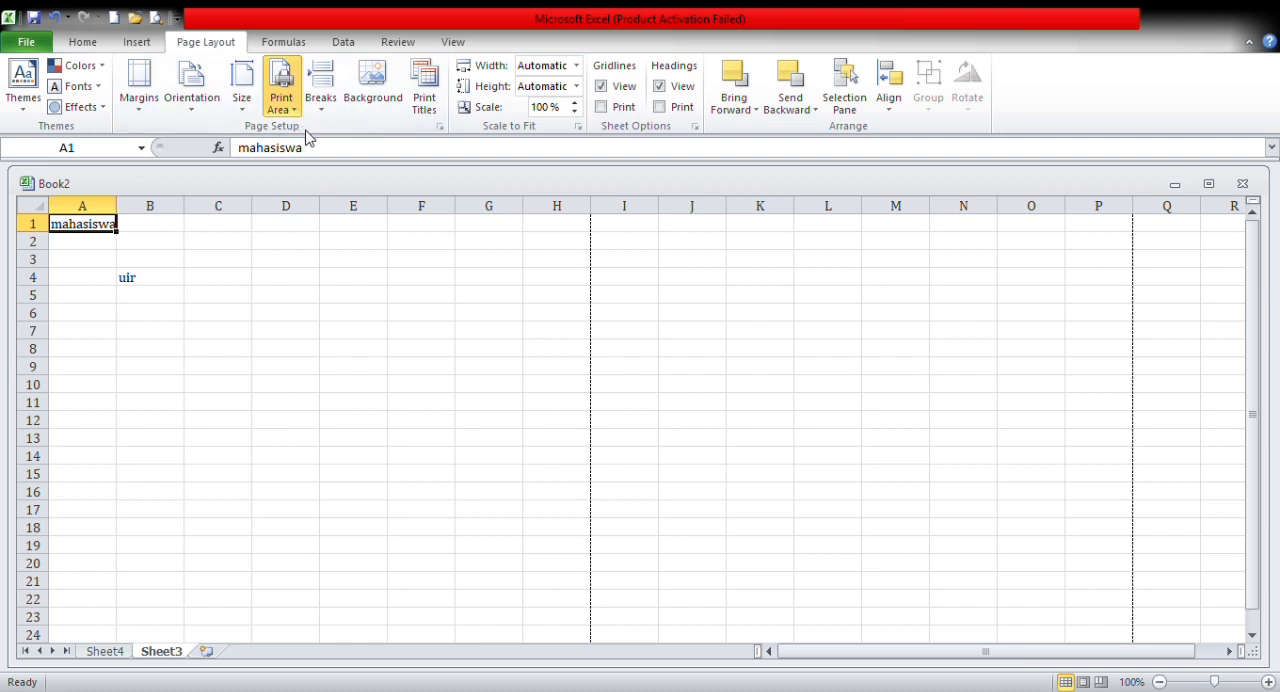
left_click(302, 125)
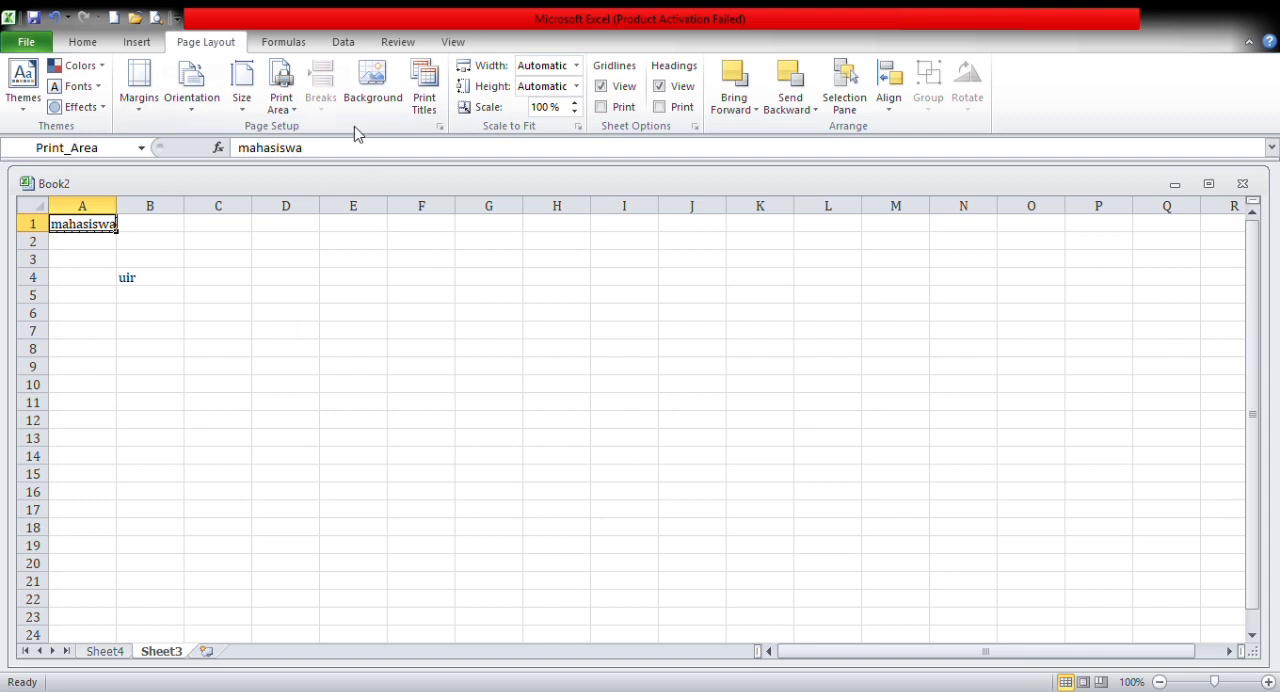
Step: View the page break options with cell D4 selected and return to cell A1
left_click(297, 278)
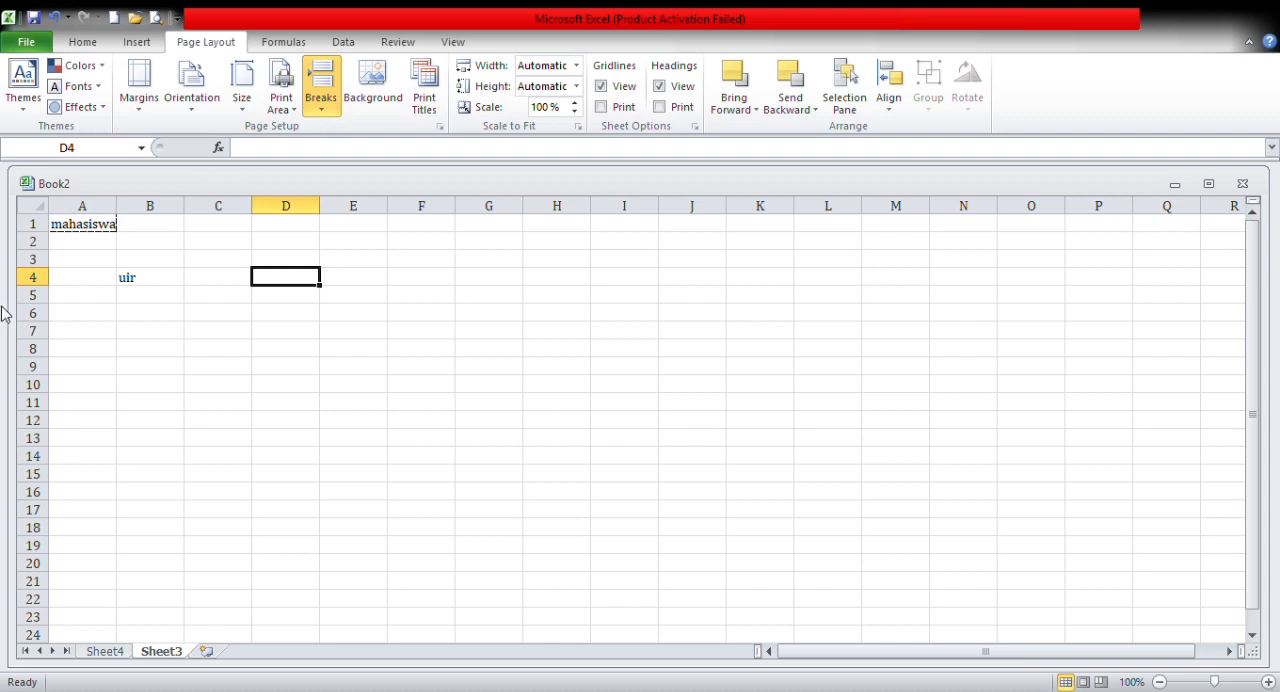
left_click(103, 241)
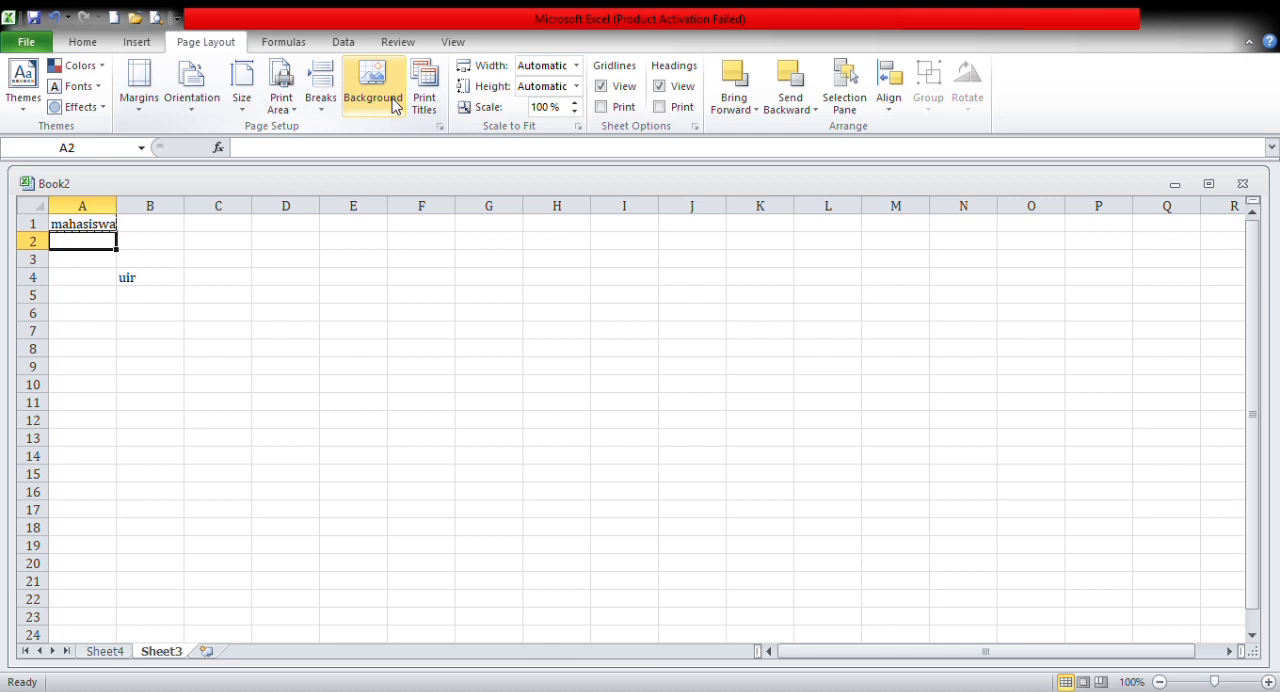
left_click(97, 226)
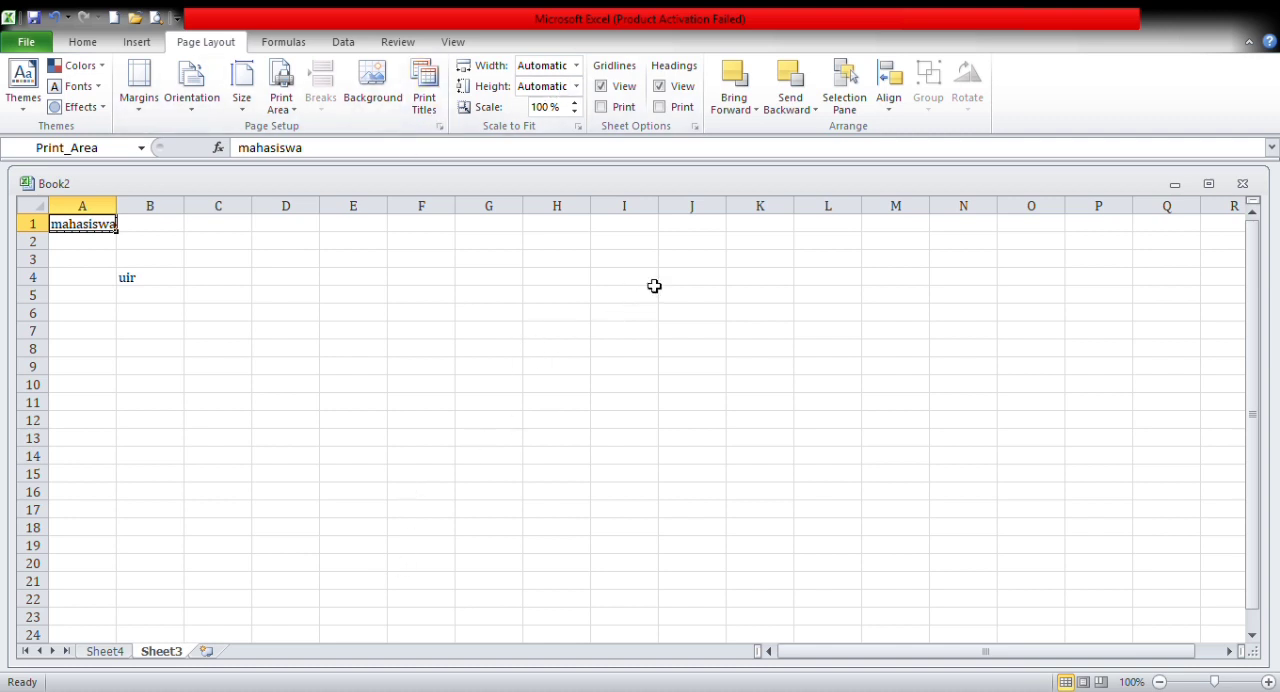
Step: View the width and height choices for scaling the printed sheet to fit pages
left_click(575, 72)
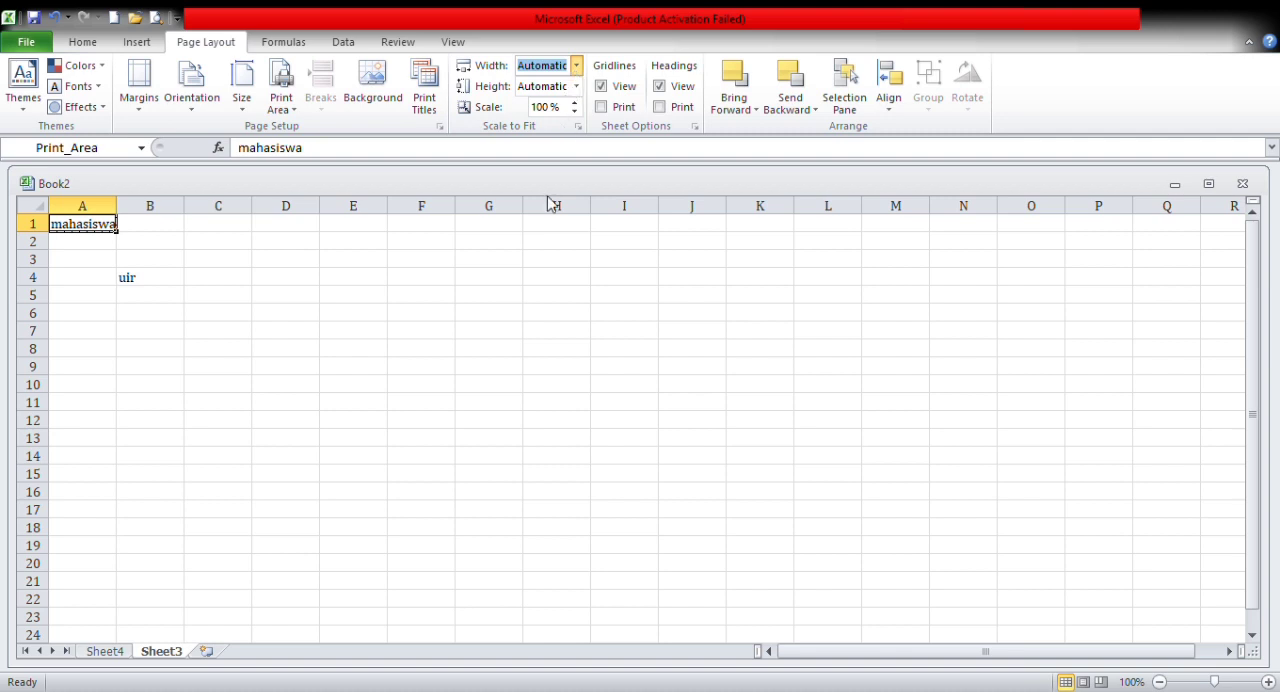
left_click(577, 70)
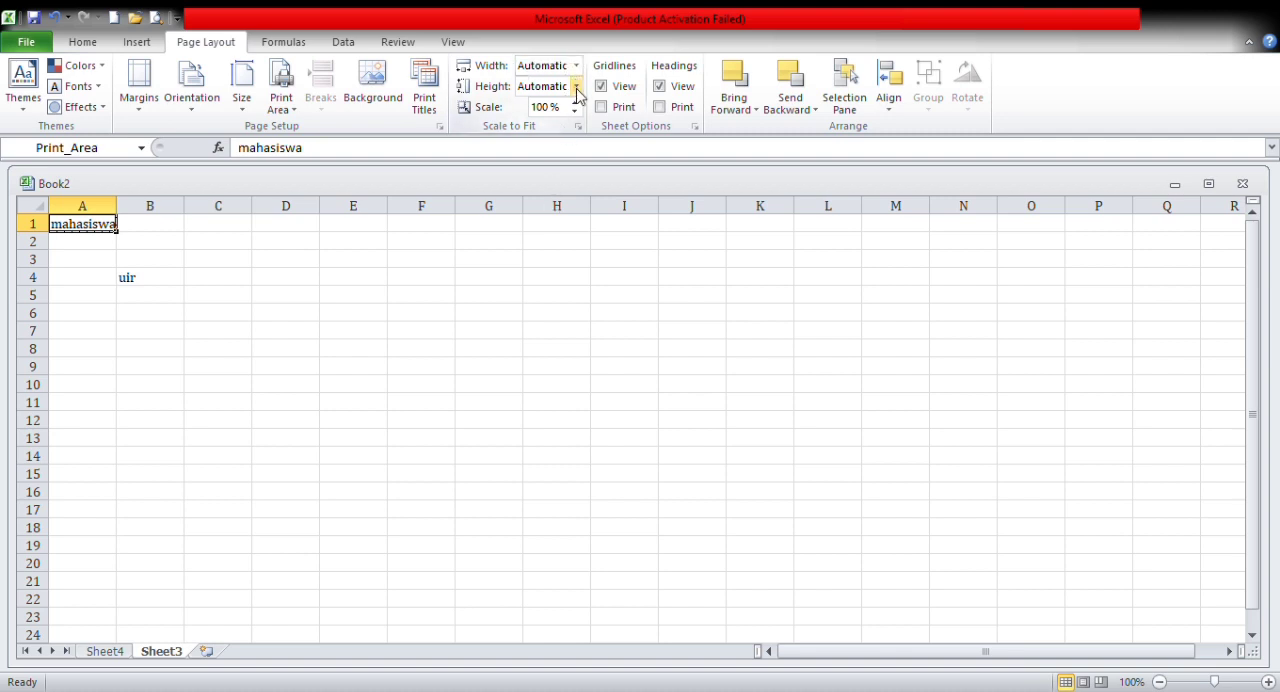
left_click(577, 90)
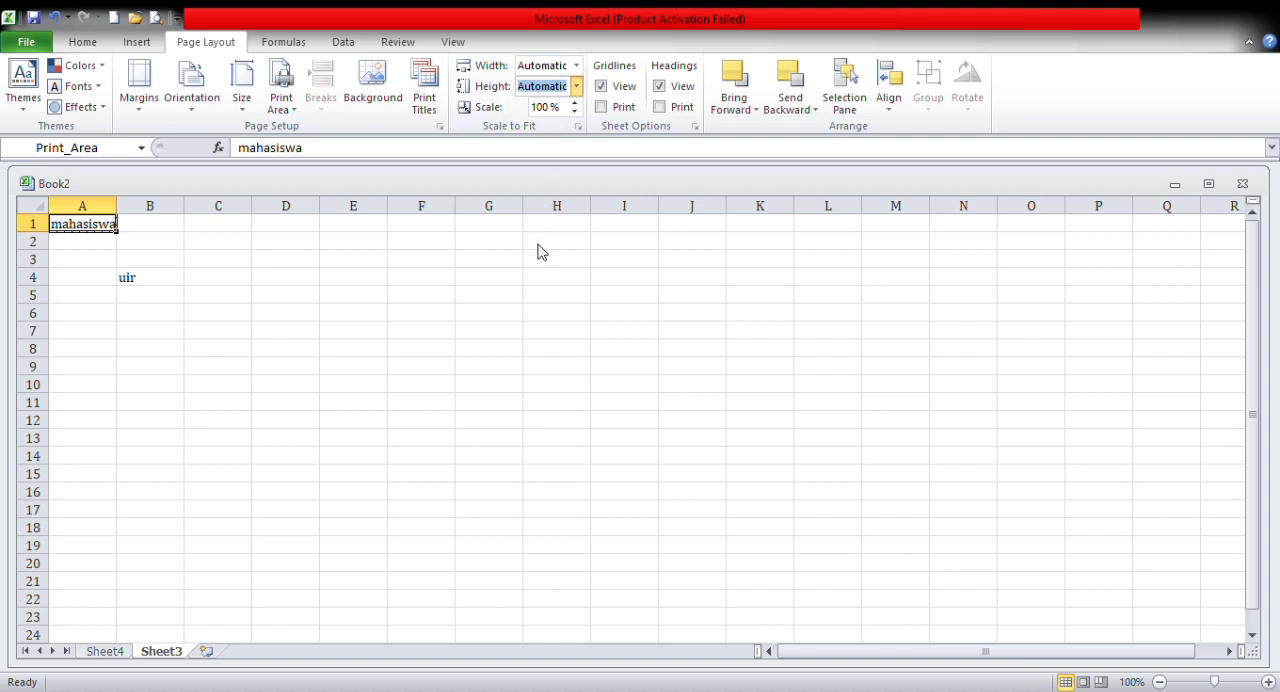
left_click(570, 88)
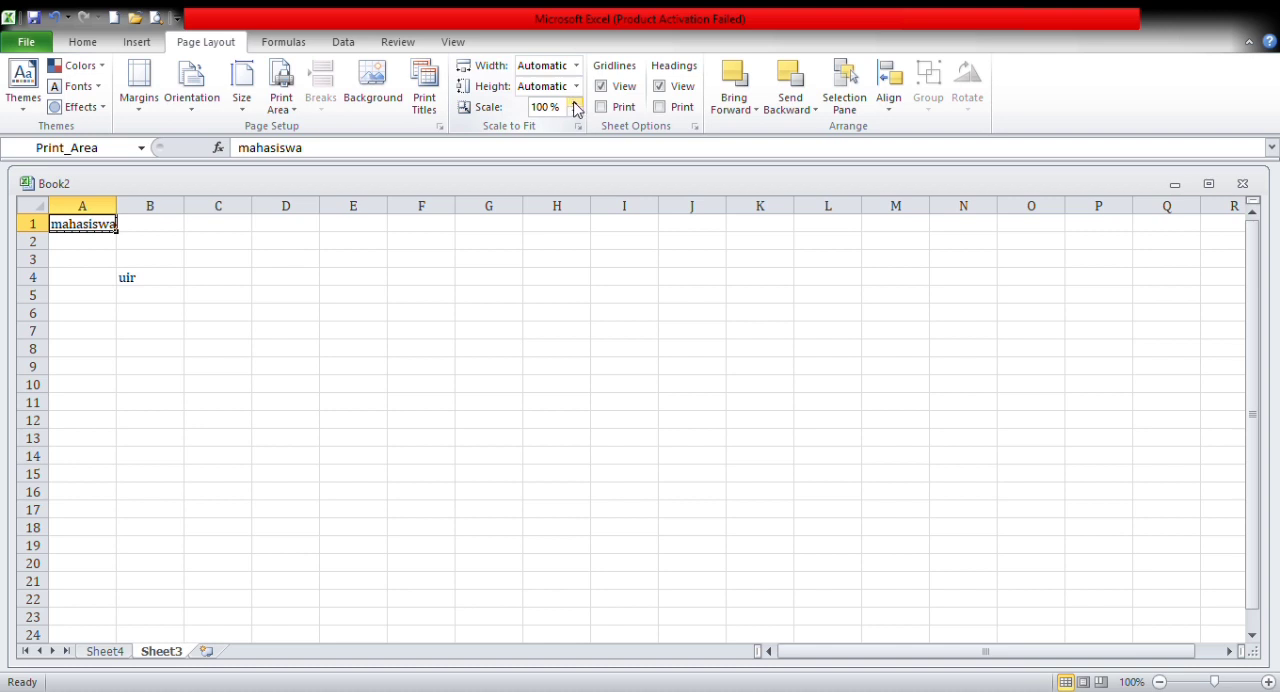
Step: Turn on printing of both gridlines and headings for Sheet3, keeping both shown on screen
left_click(635, 87)
left_click(635, 87)
double_click(79, 247)
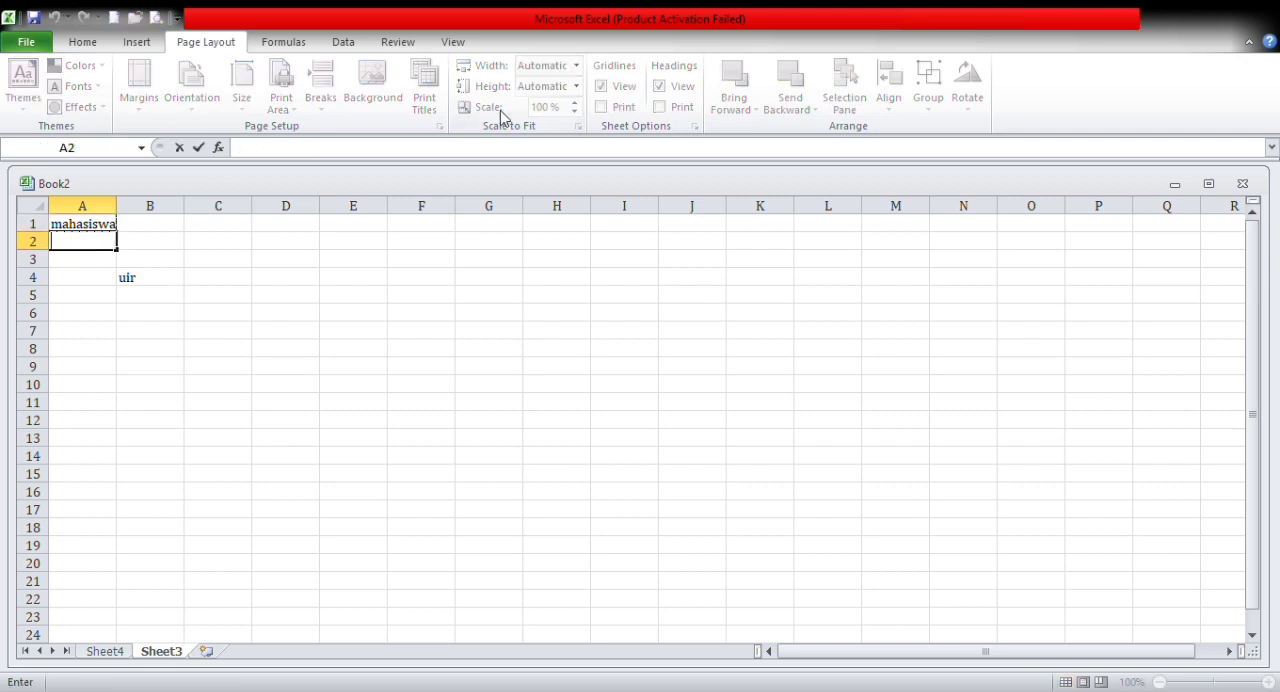
left_click(75, 228)
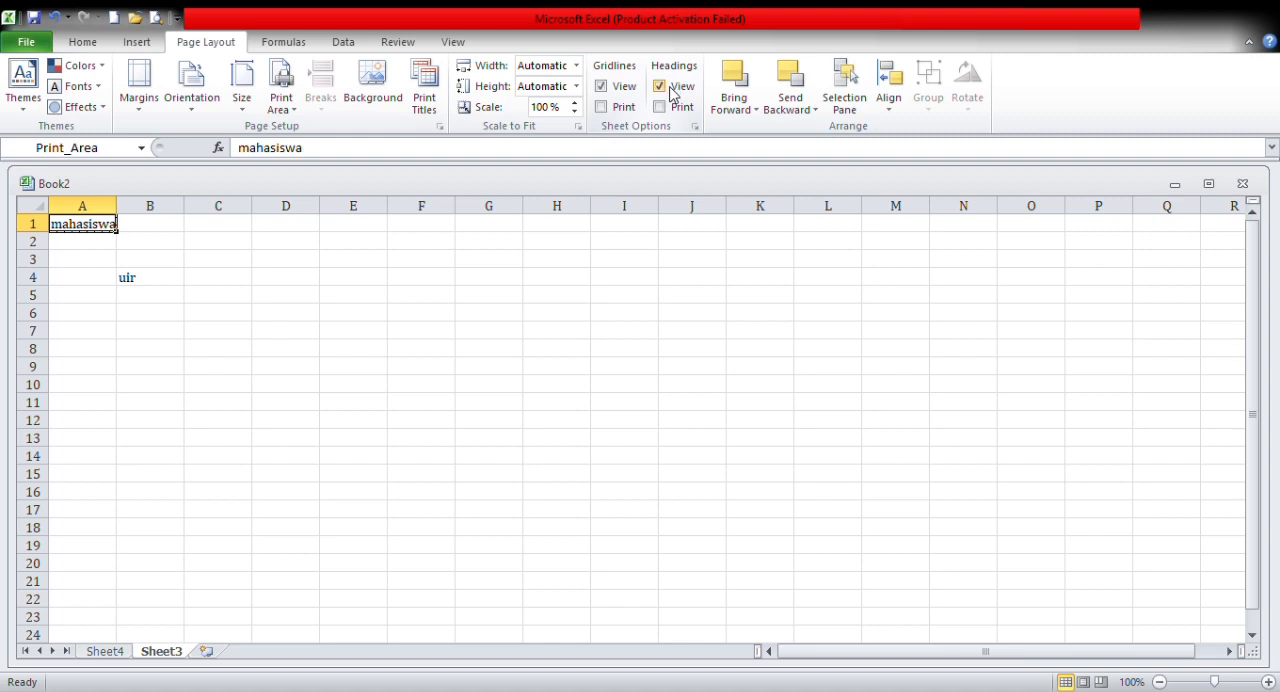
left_click(617, 110)
left_click(568, 299)
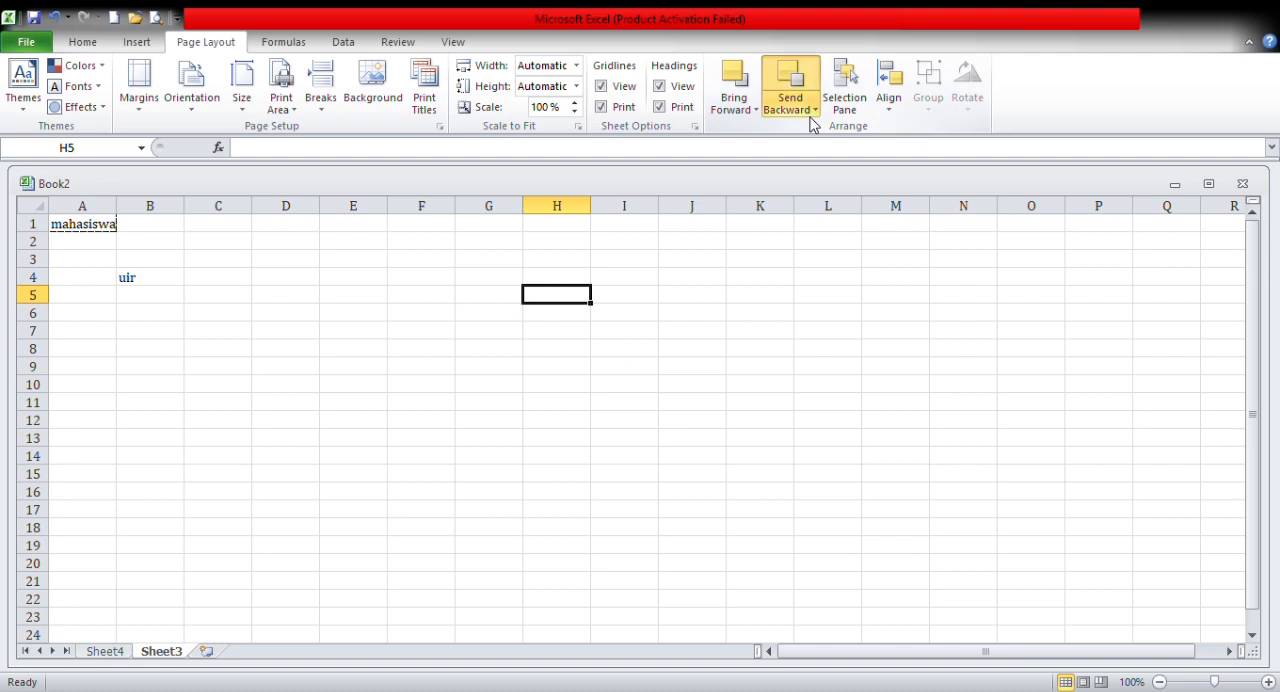
Step: Show the Selection and Visibility pane for Sheet3 and select cell I3
left_click(104, 230)
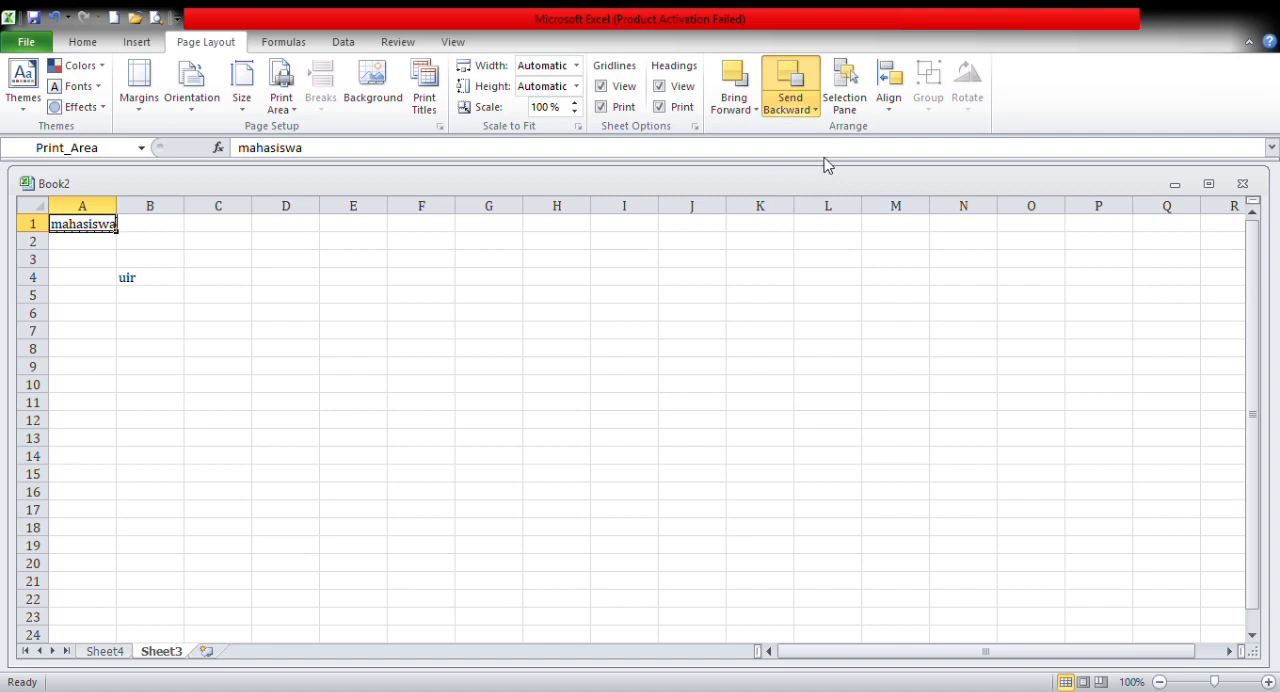
left_click(846, 110)
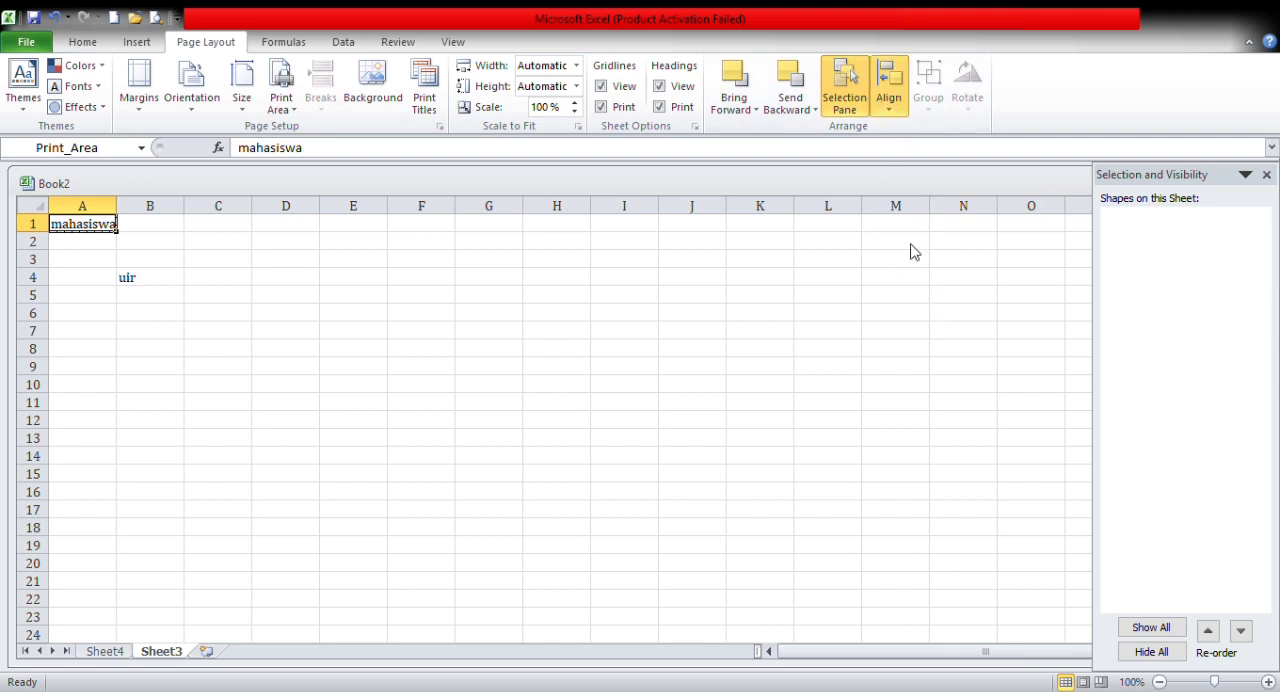
left_click(621, 267)
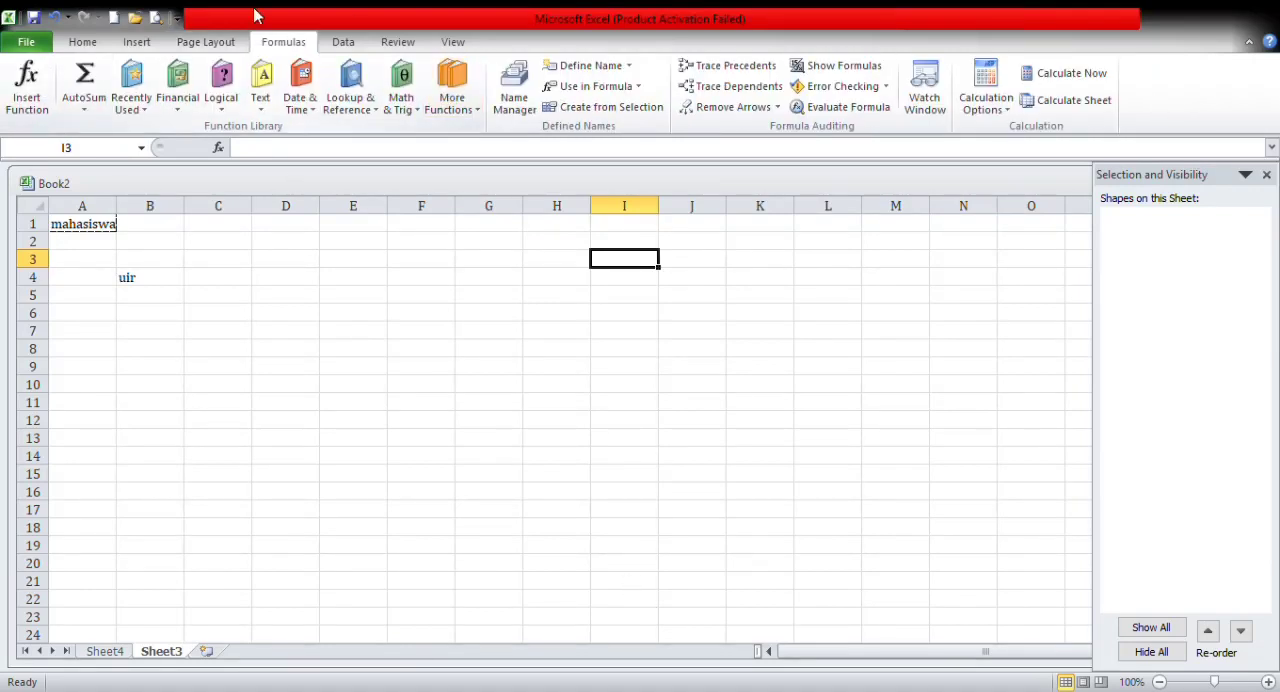
Step: Start inserting a function in cell A1 and cancel it
left_click(75, 230)
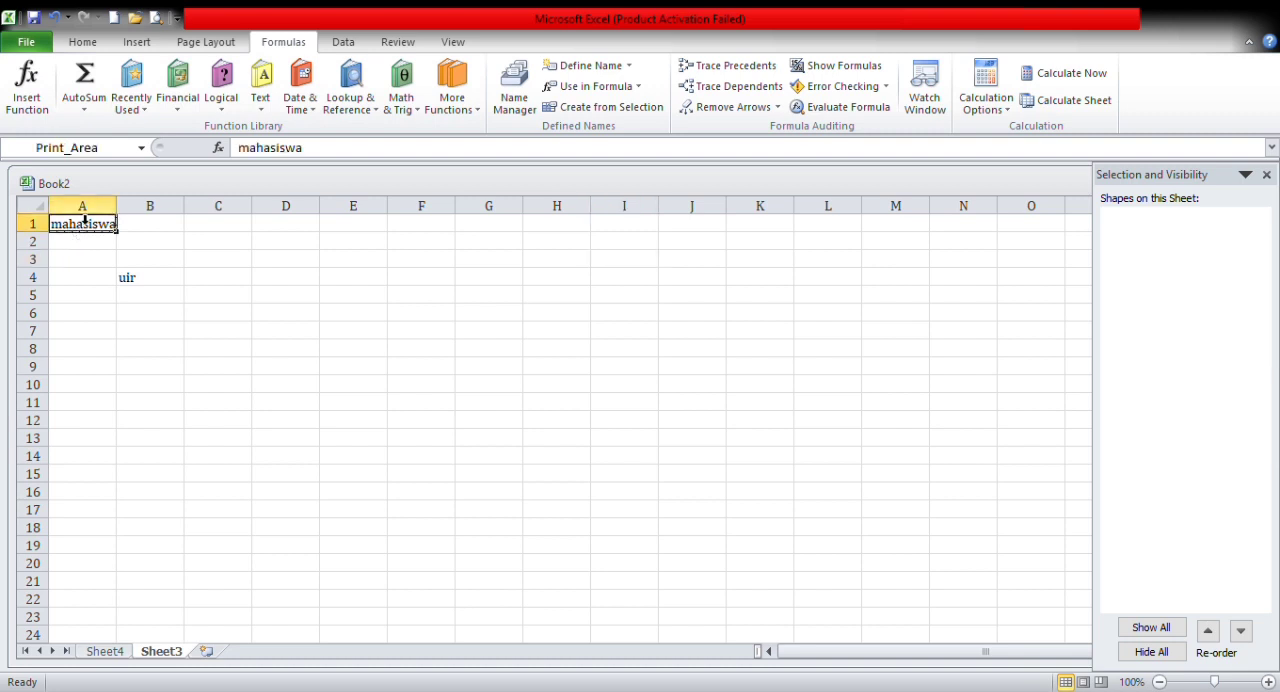
left_click(38, 106)
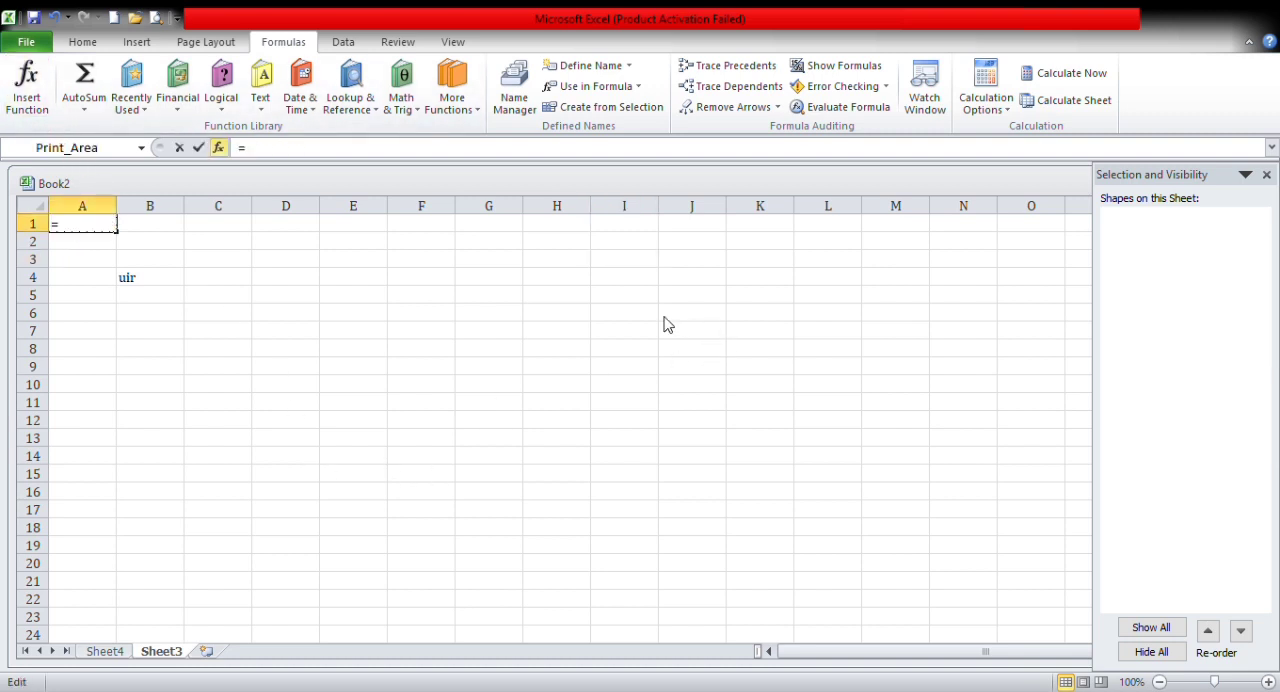
key("Escape")
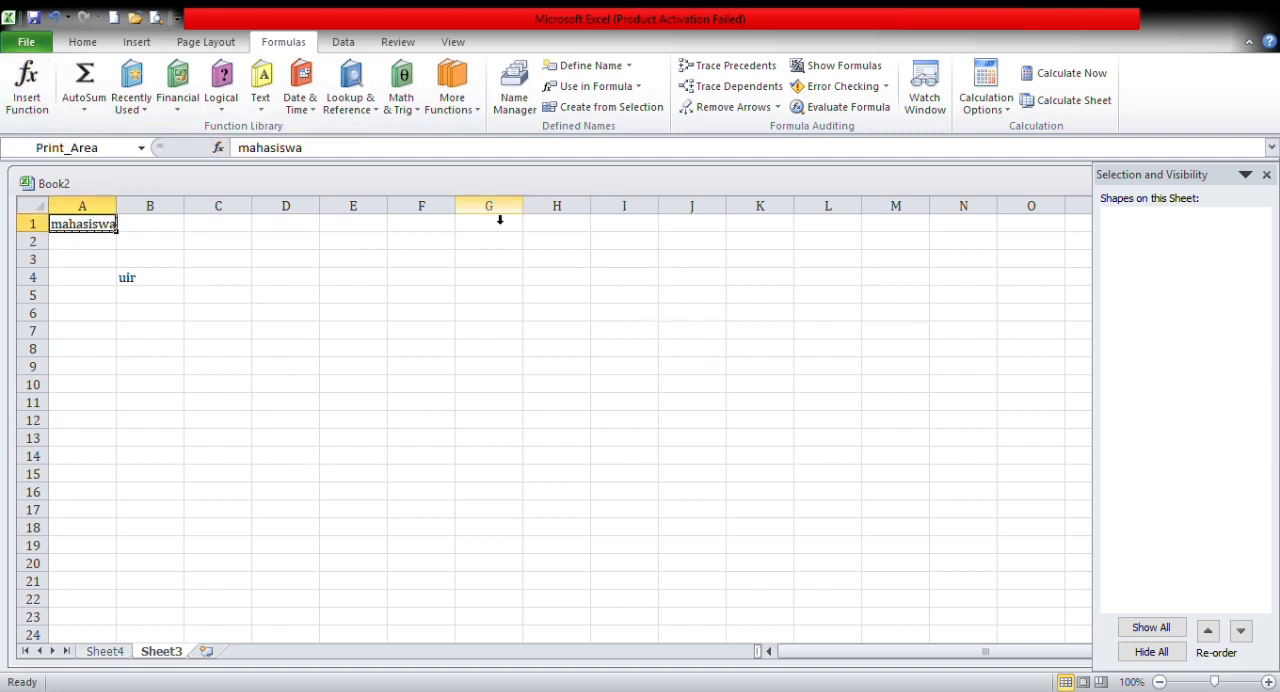
Step: Try an AutoSum formula in cell A1, undo it, and select cell B7
left_click(85, 90)
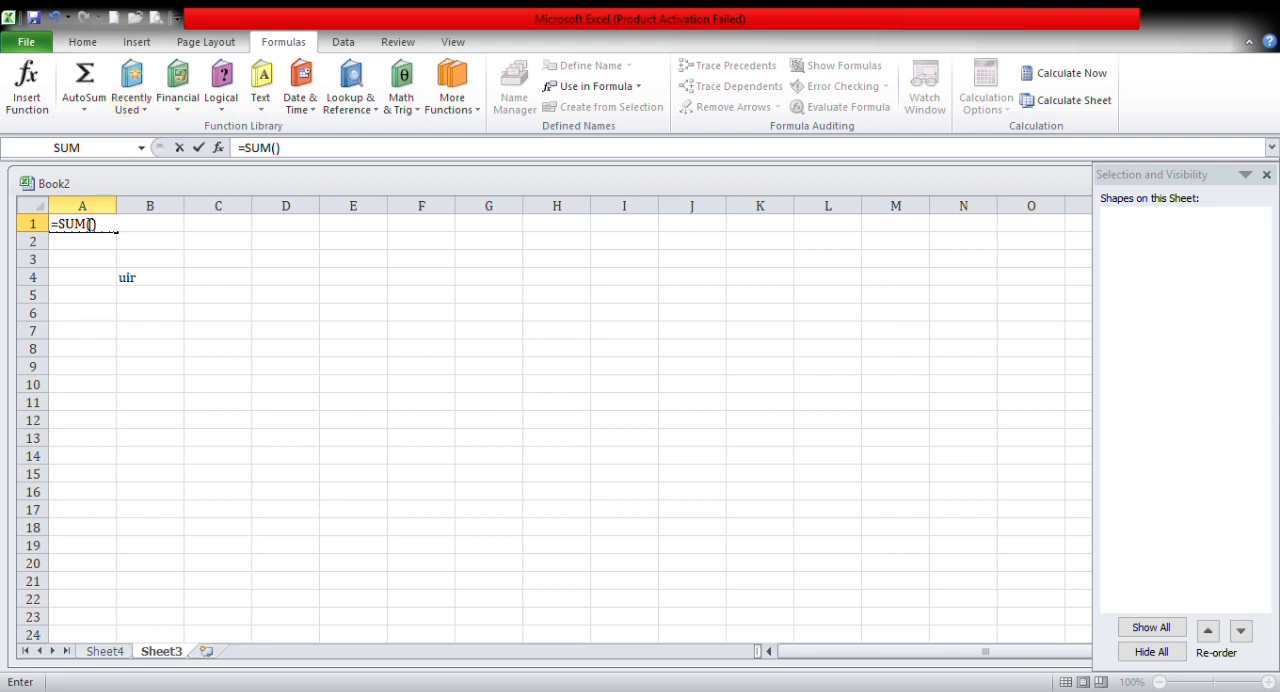
key("ctrl+z")
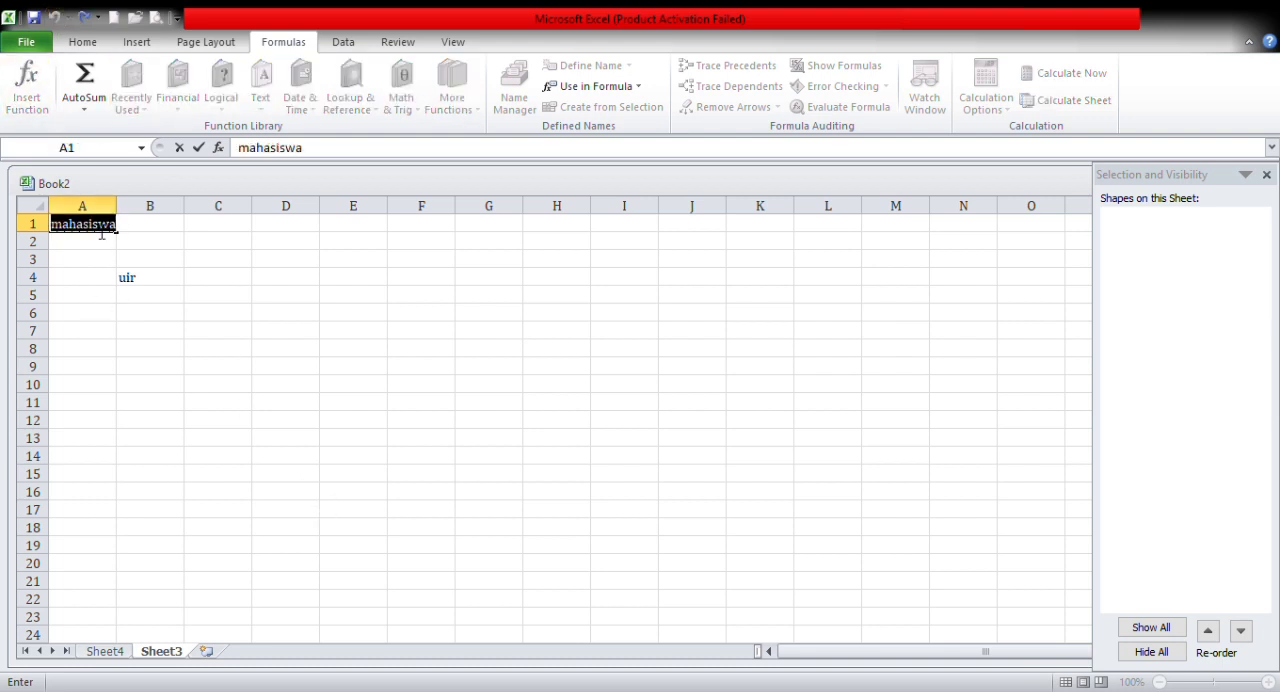
left_click(129, 336)
Step: View the financial functions, and try the logical NOT function in cell B7 before cancelling it
left_click(186, 108)
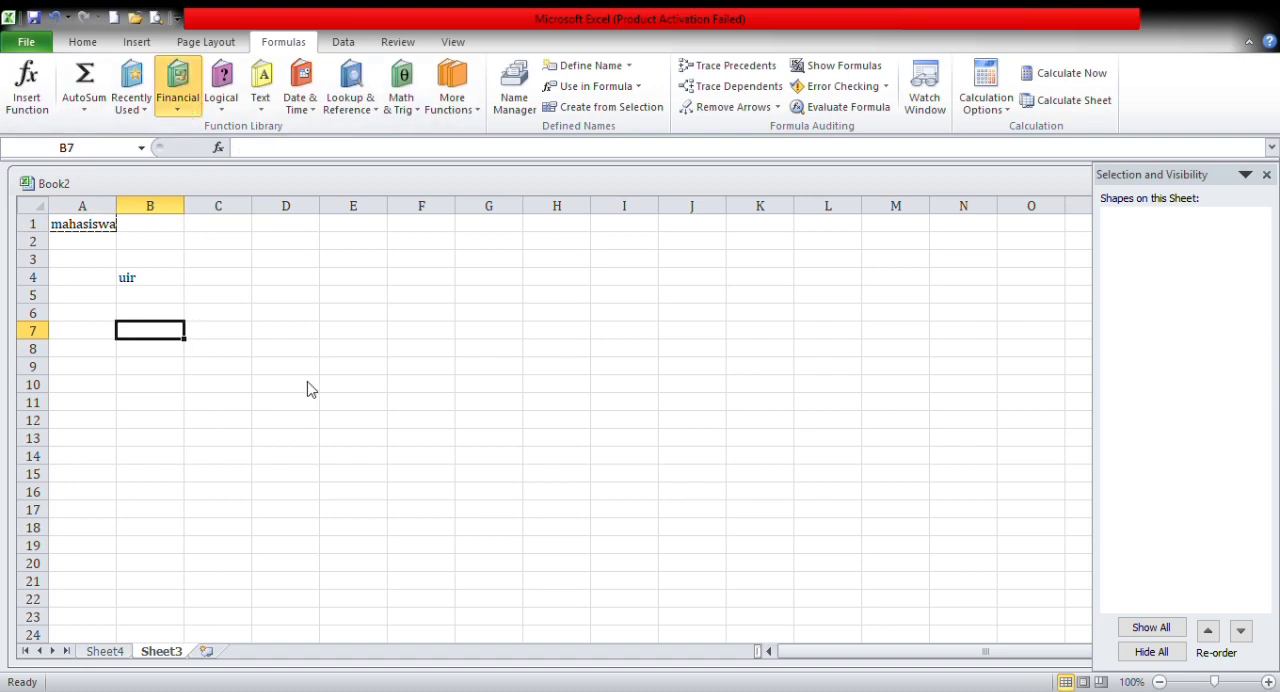
left_click(366, 427)
left_click(223, 106)
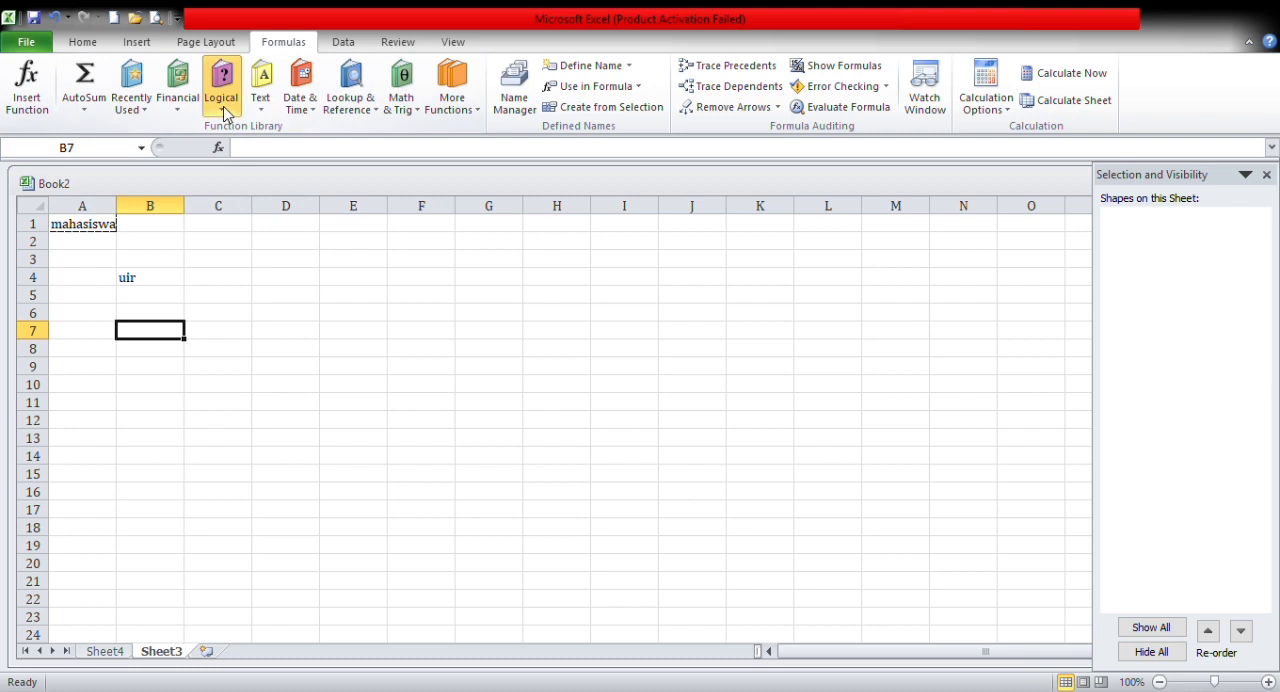
left_click(257, 237)
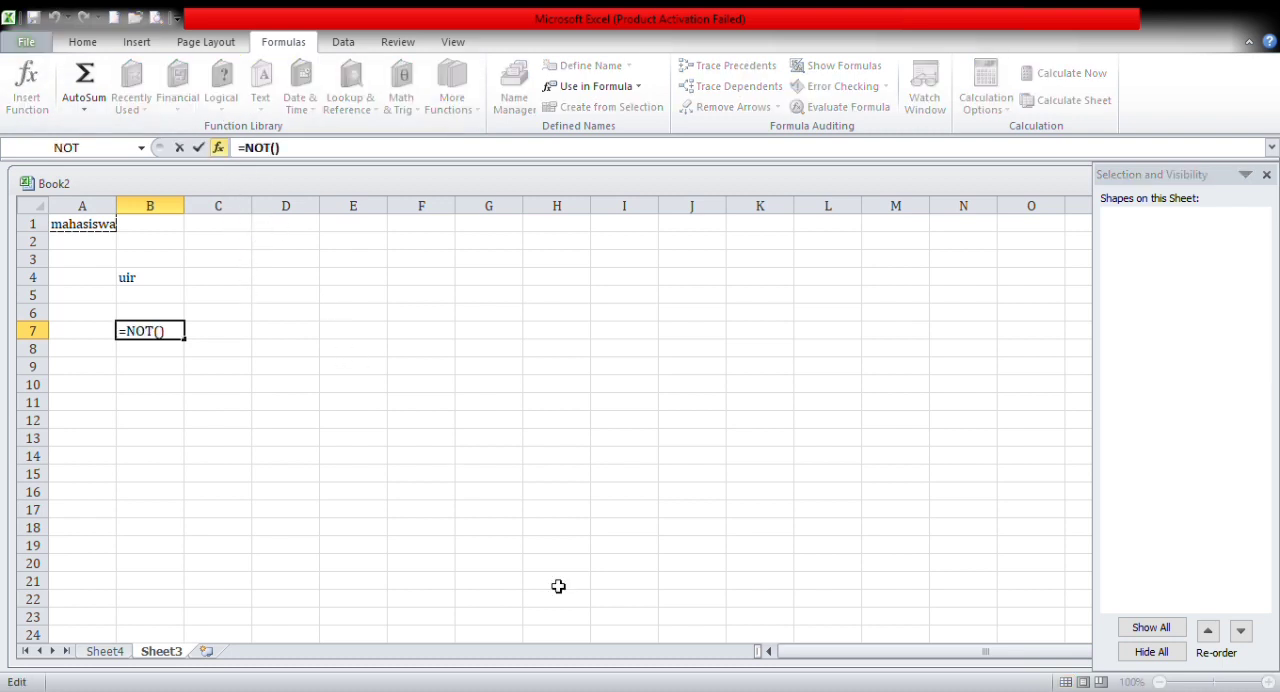
key("Escape")
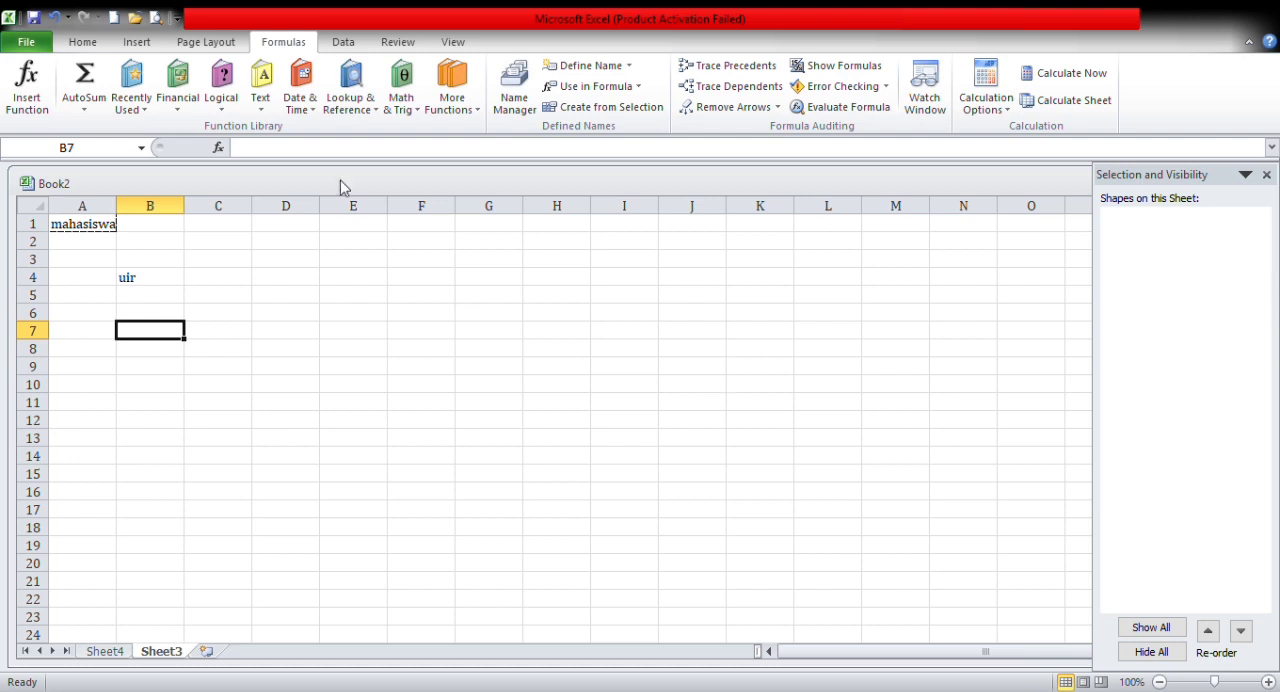
Step: Try the EXACT text function and the DAY date function in cell B7, cancelling each one
left_click(277, 117)
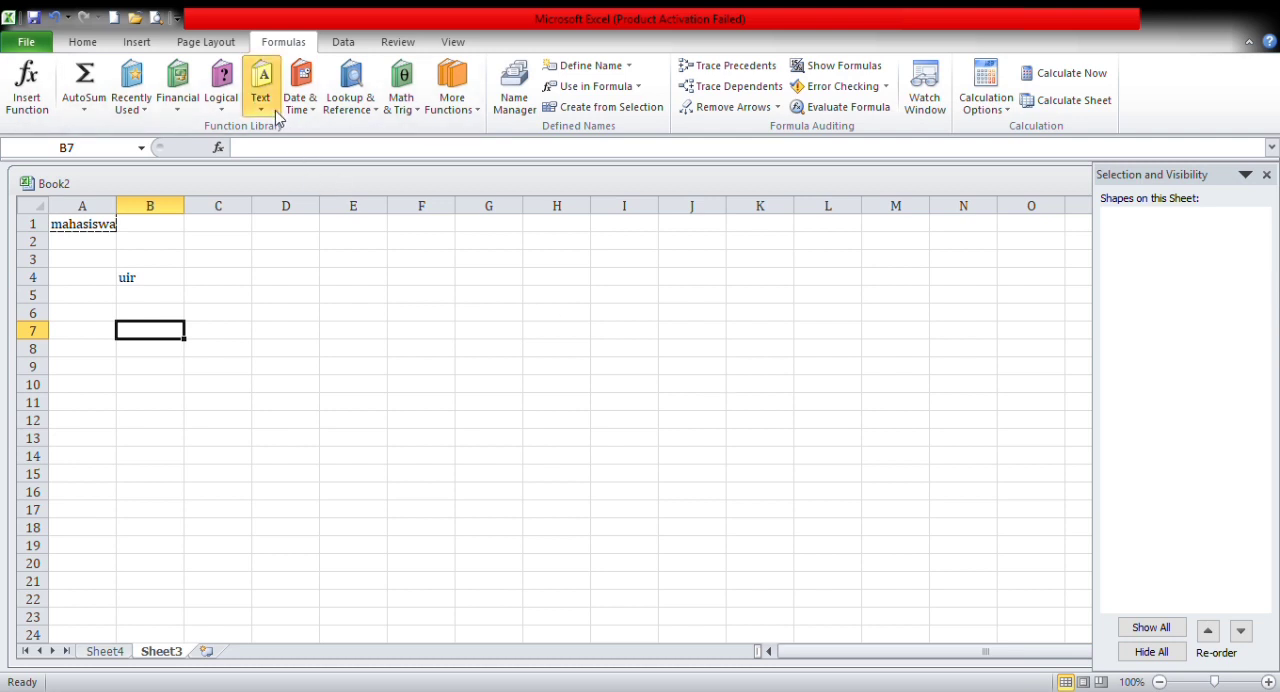
left_click(289, 282)
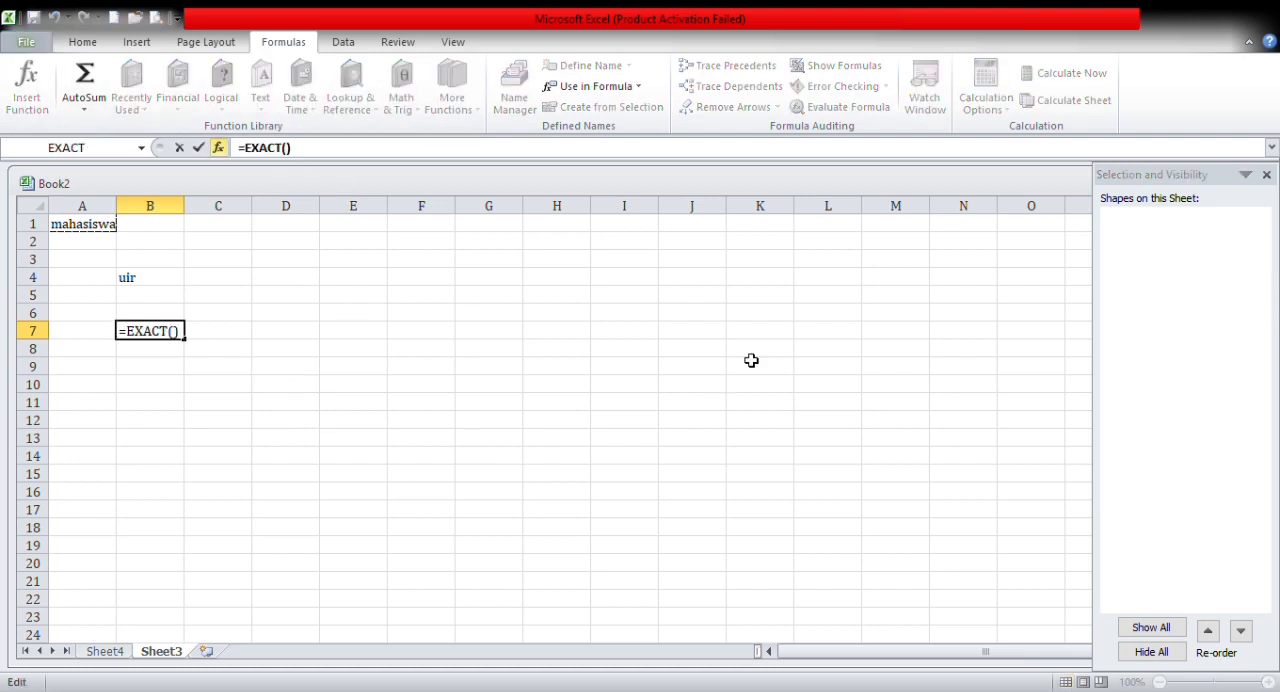
key("Escape")
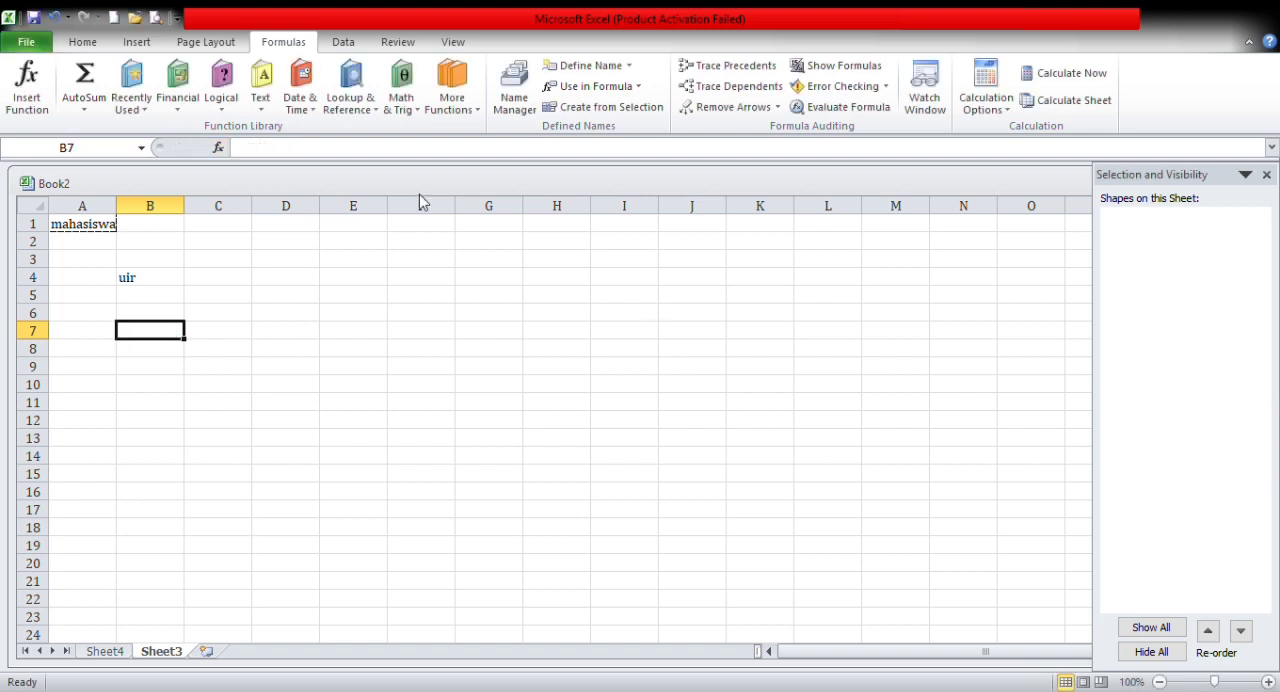
left_click(297, 120)
left_click(325, 190)
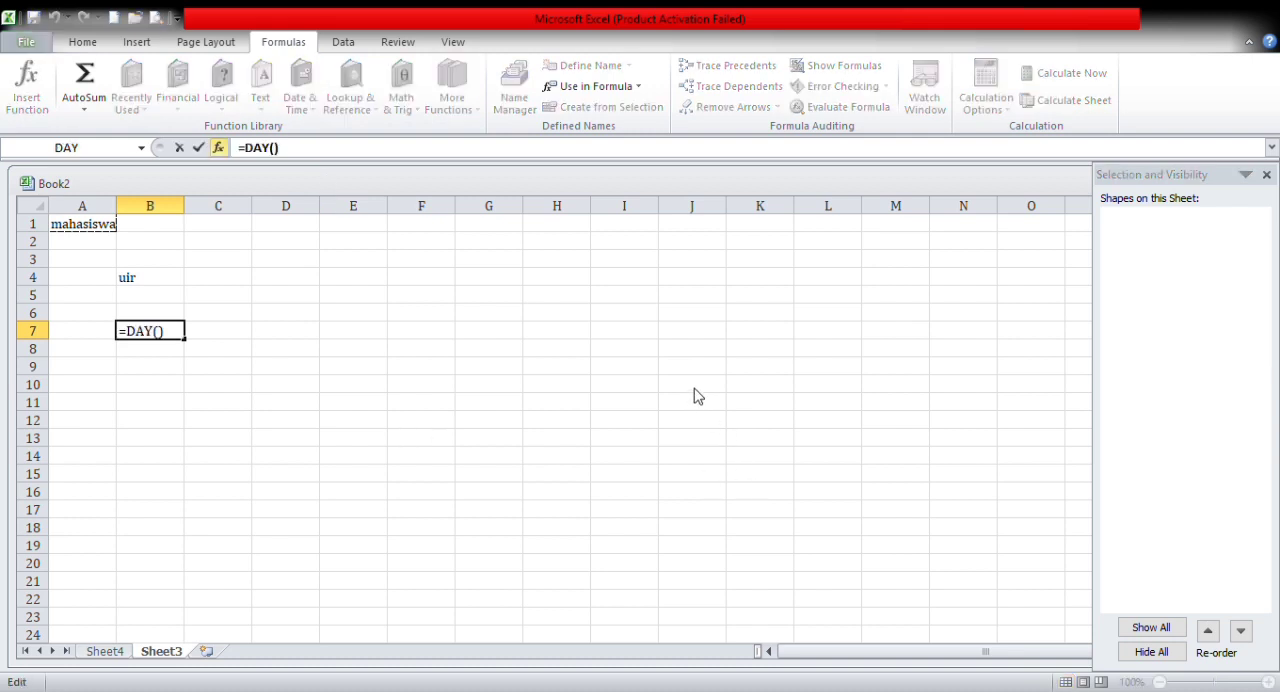
key("Escape")
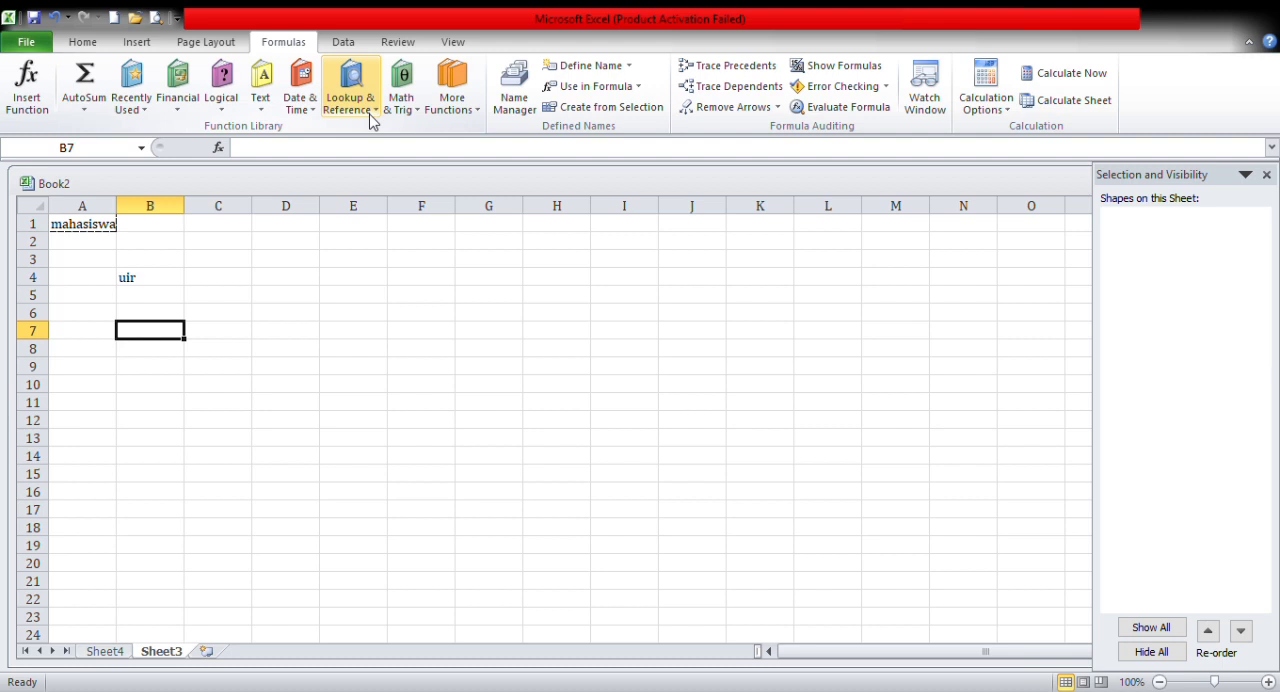
Step: Try the HLOOKUP lookup function and the DEGREES math function in cell B7, cancelling each one
left_click(370, 119)
left_click(365, 271)
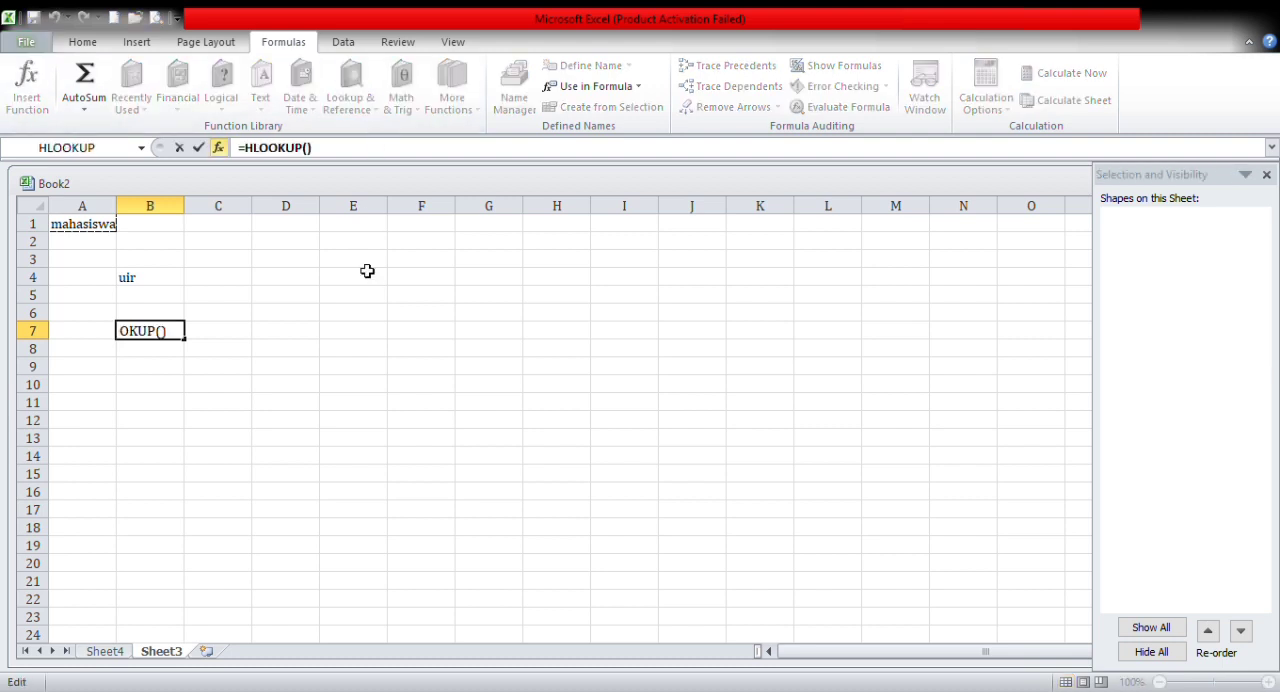
key("Escape")
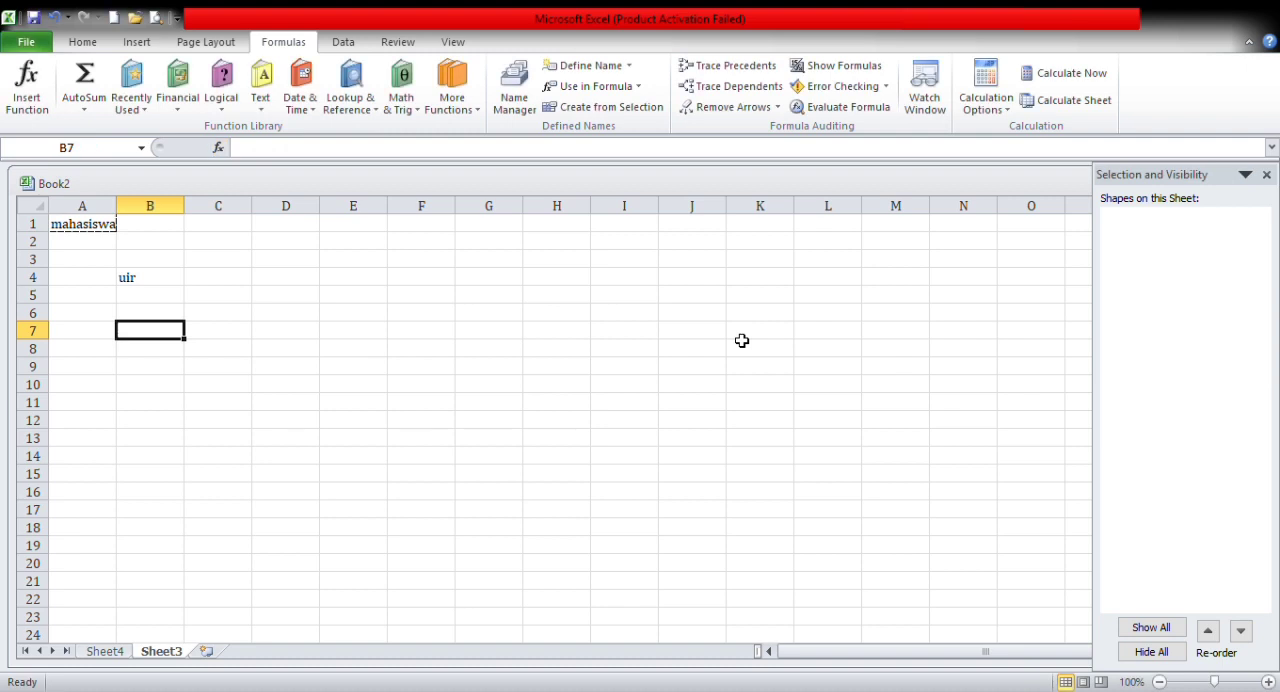
left_click(417, 115)
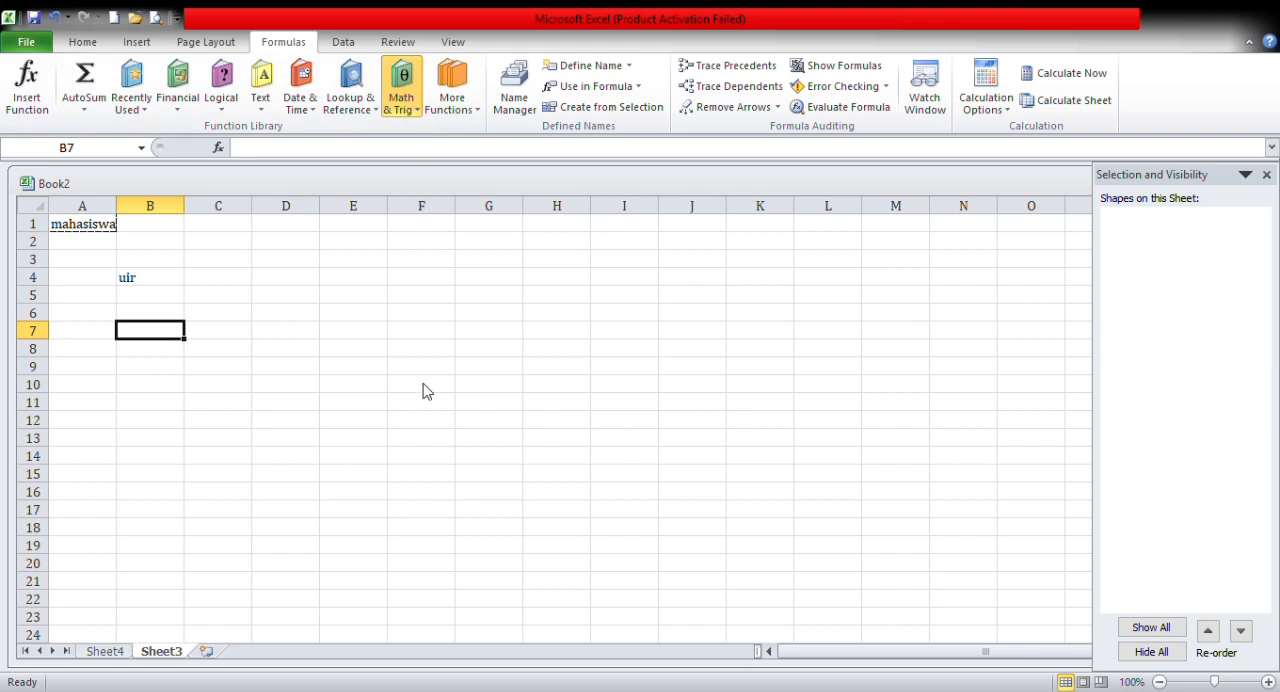
left_click(434, 455)
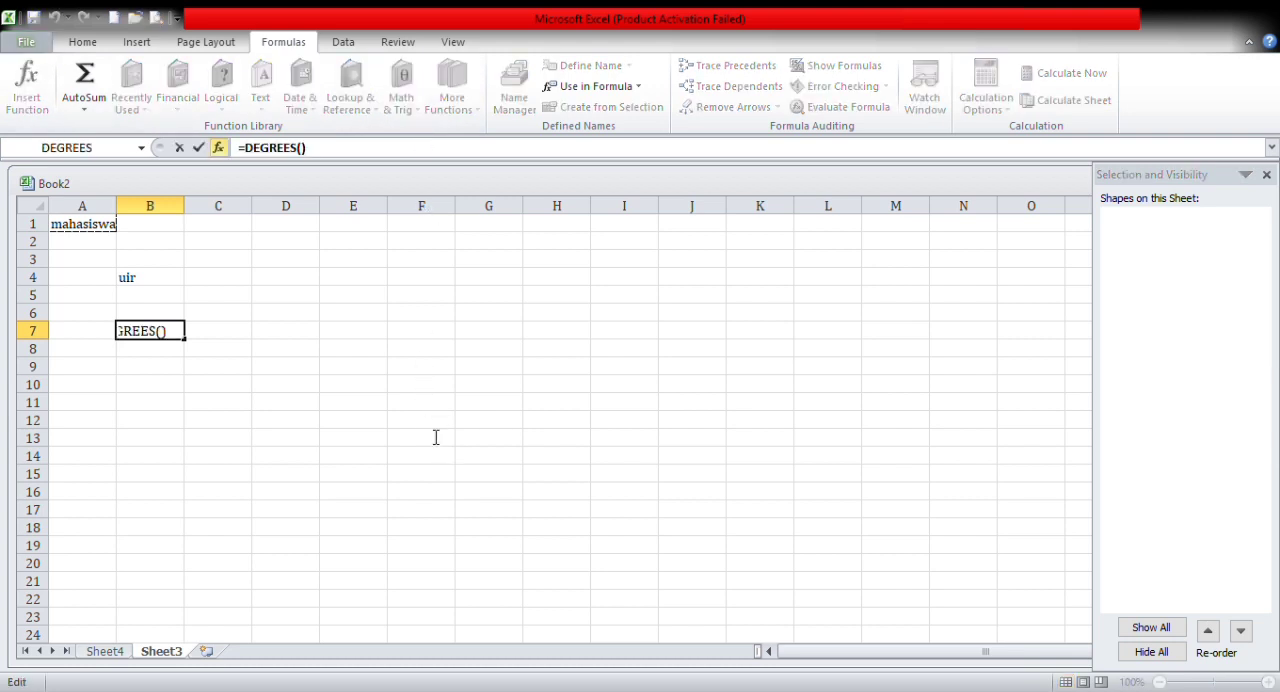
key("Escape")
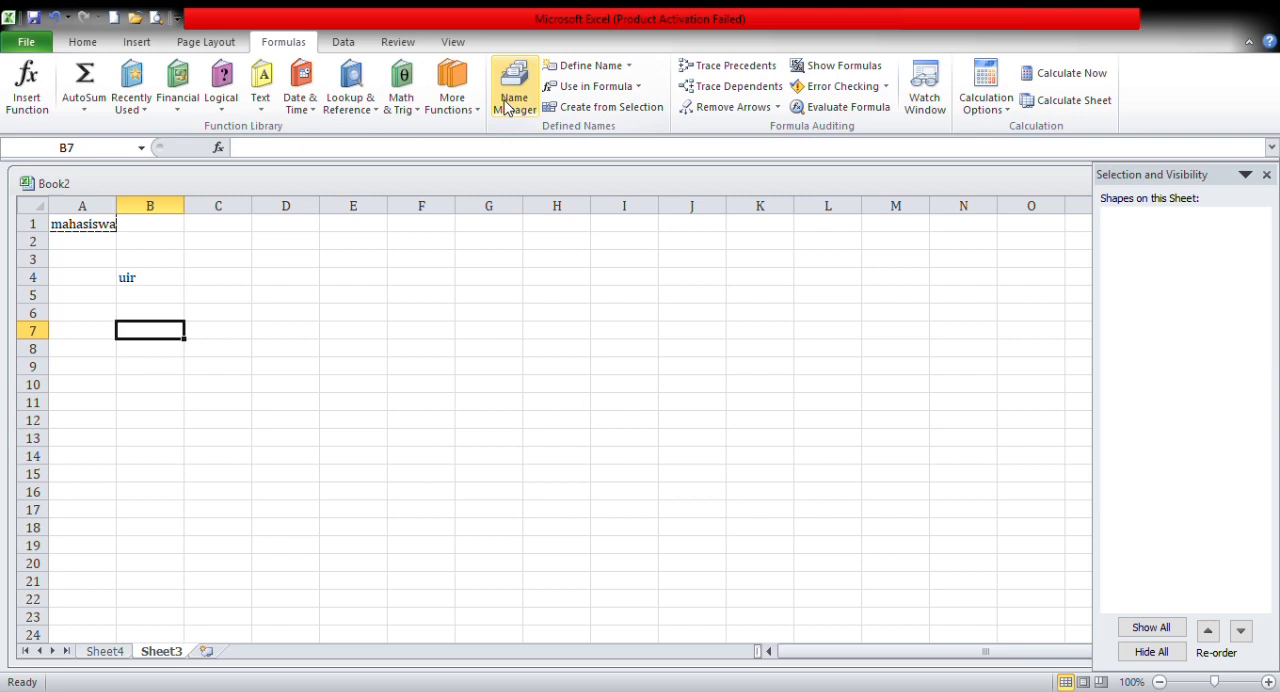
Step: View the additional function categories, and select cells J1 to J3
left_click(473, 109)
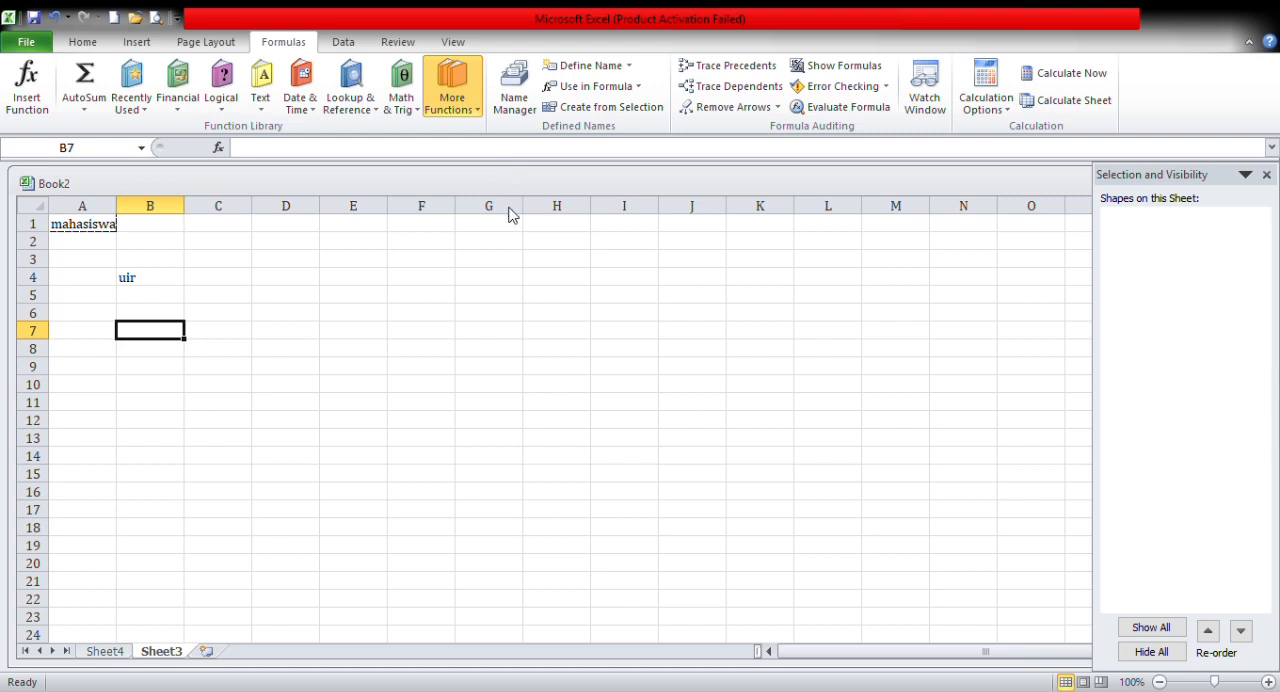
left_click(497, 275)
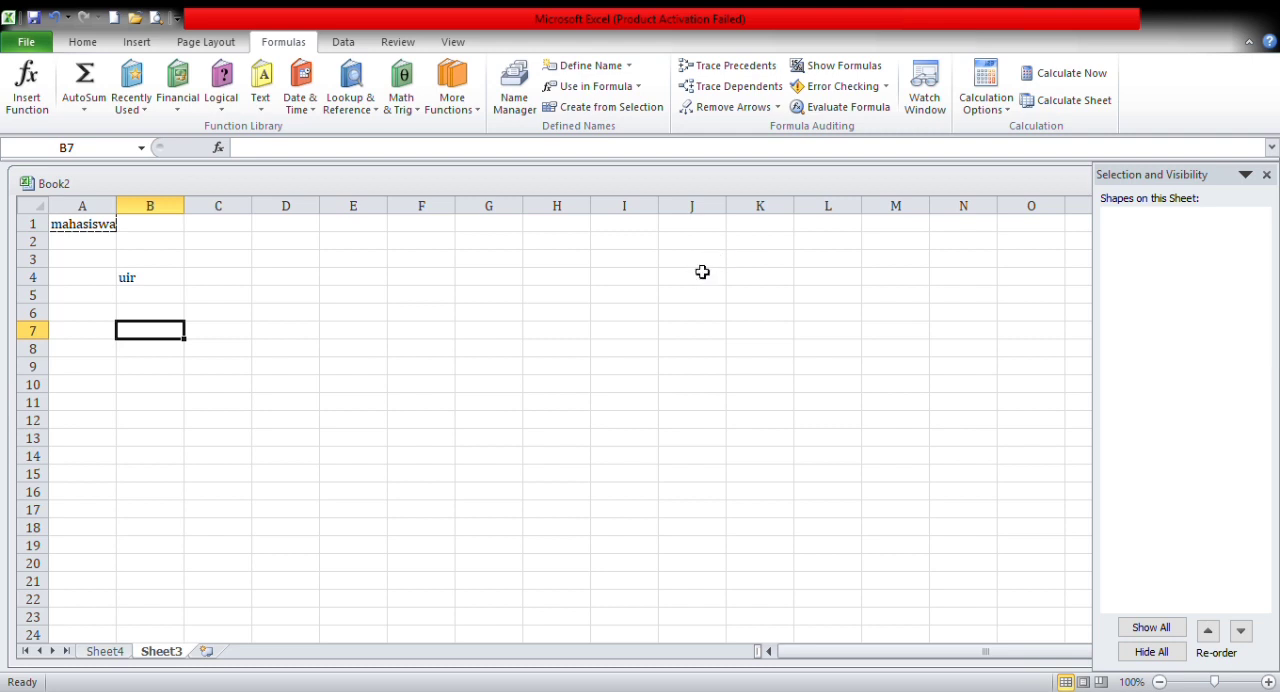
left_click_drag(702, 262, 722, 170)
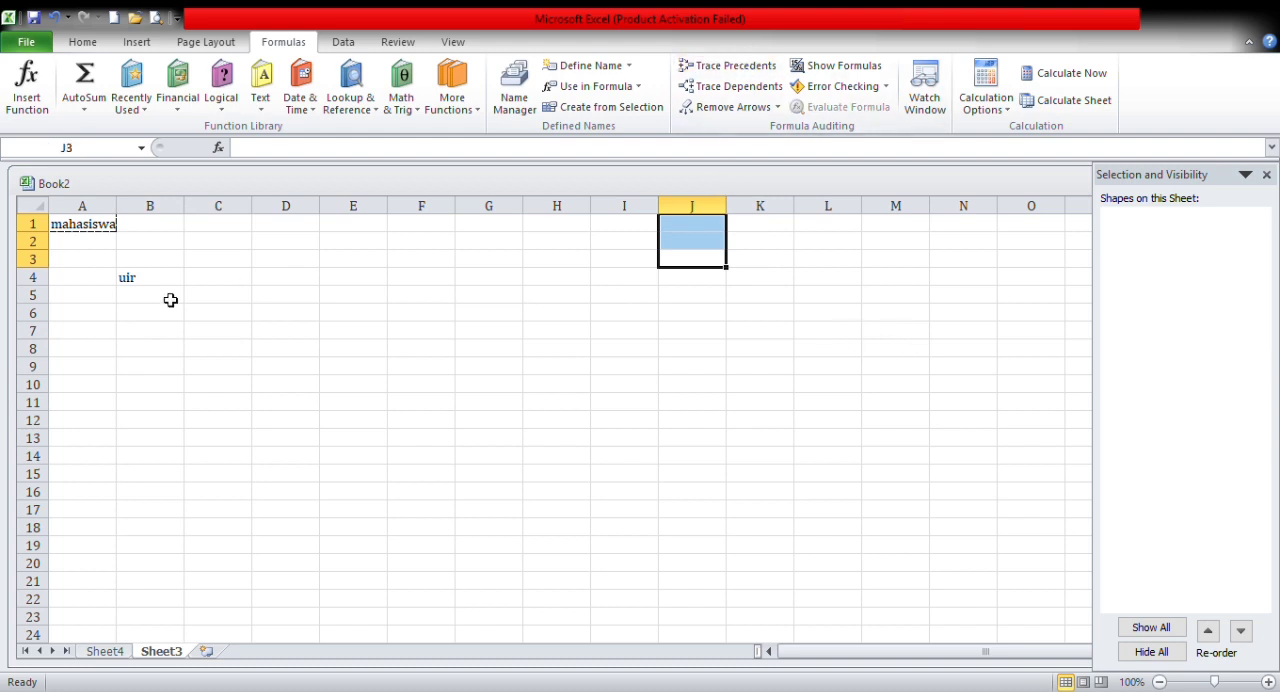
Step: Inspect the contents of cells A1 and B4, and view the Watch Window with cell I8 selected
left_click(108, 231)
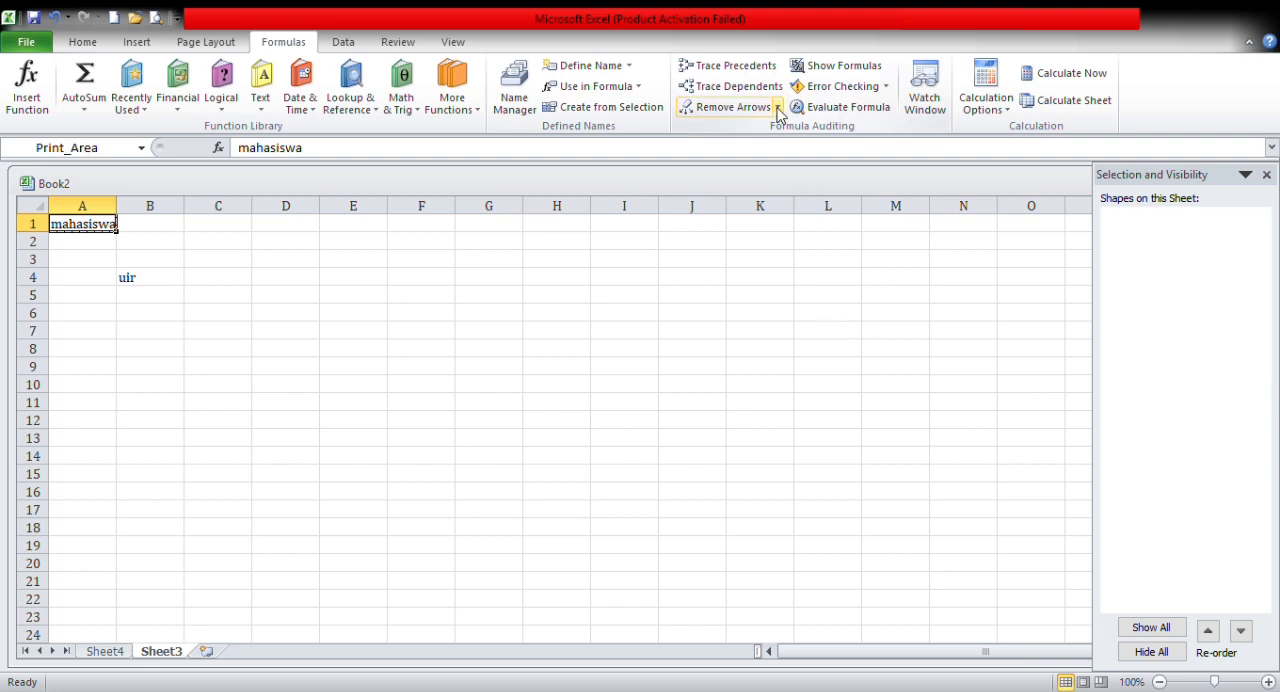
left_click(713, 158)
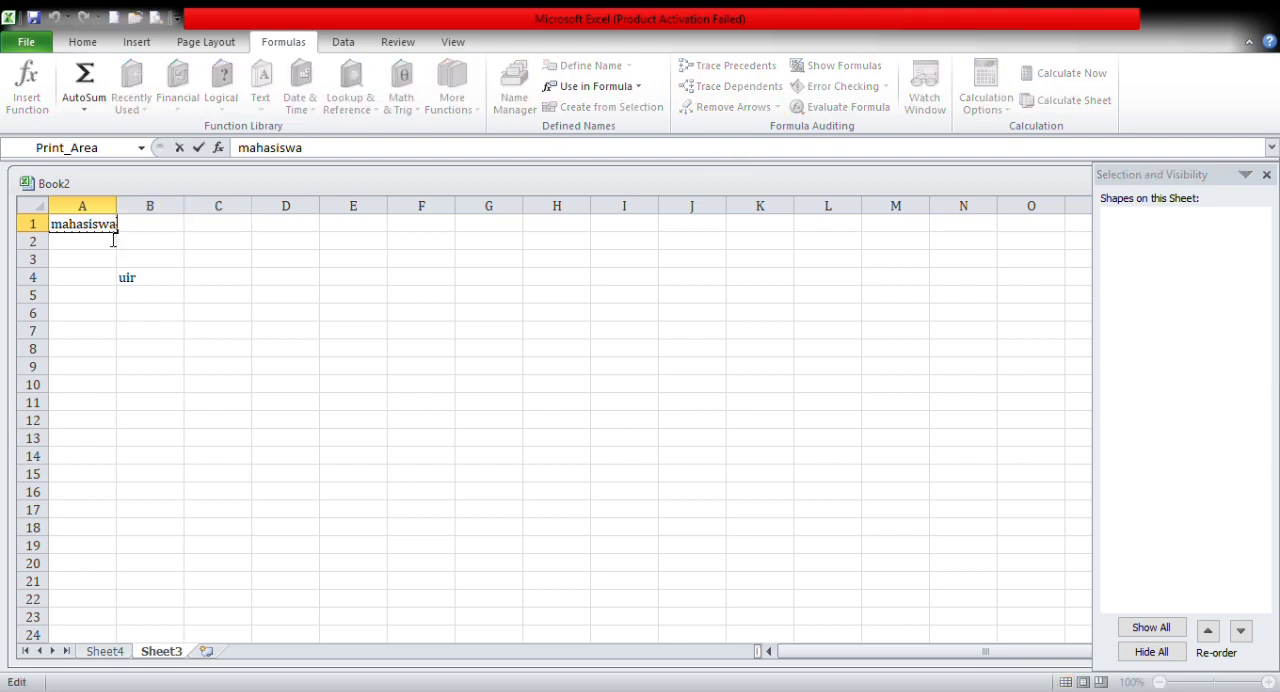
left_click(142, 283)
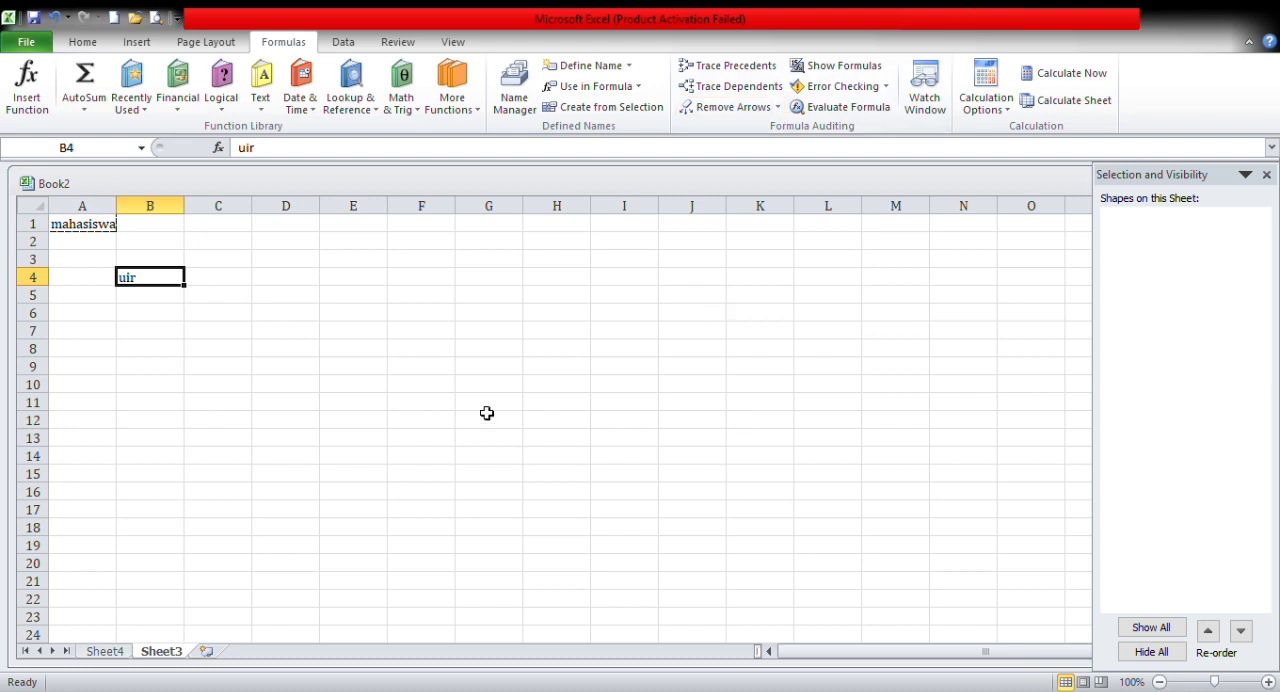
left_click(620, 358)
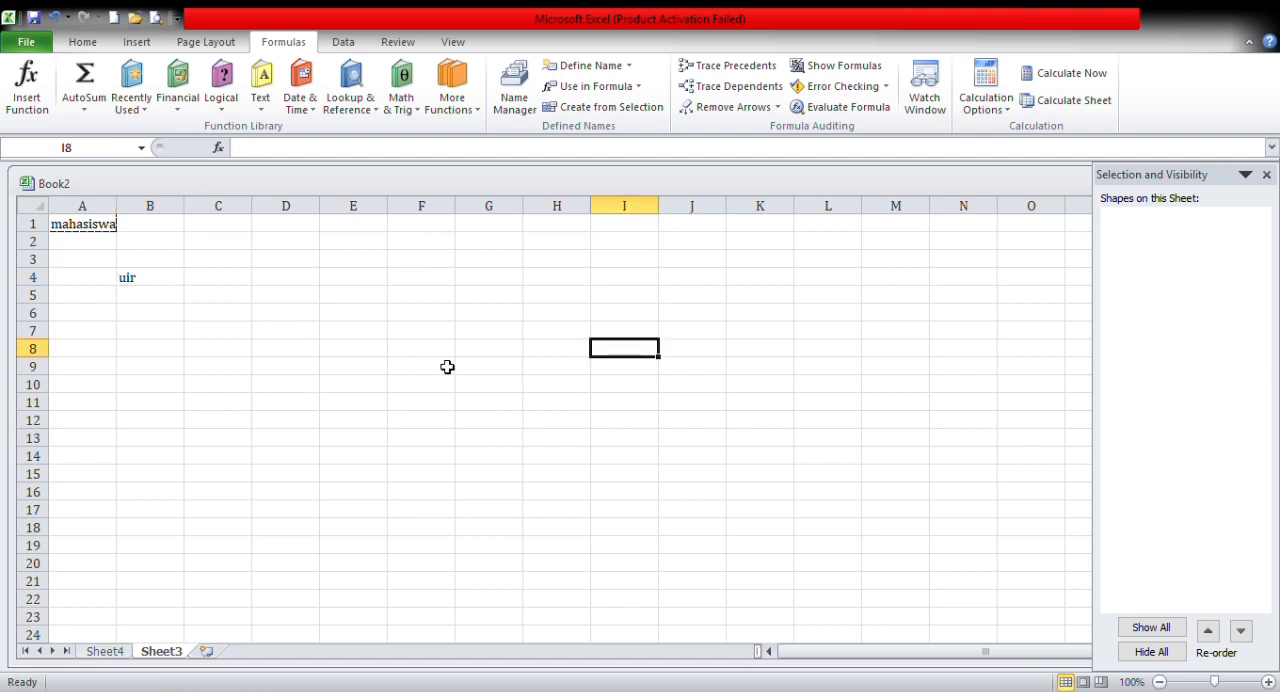
left_click(937, 112)
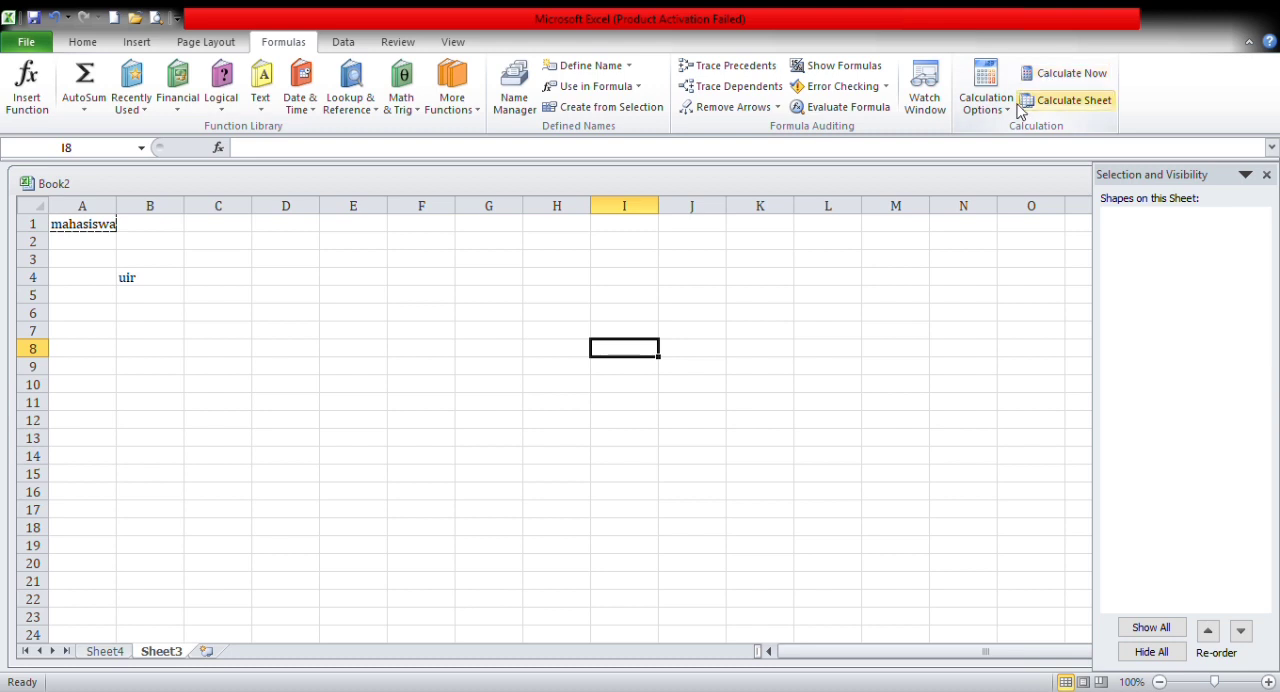
Step: Show the data tools, and view the other external data sources and existing connections with cell A1 selected
left_click(343, 42)
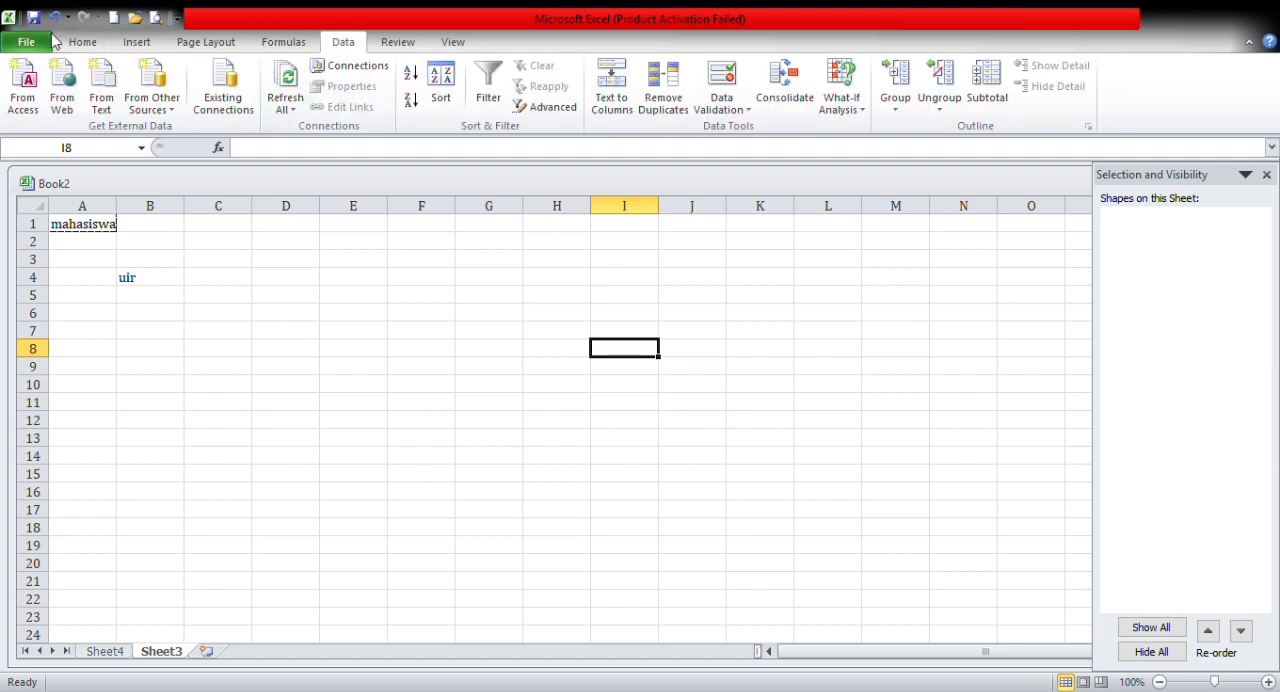
left_click(76, 227)
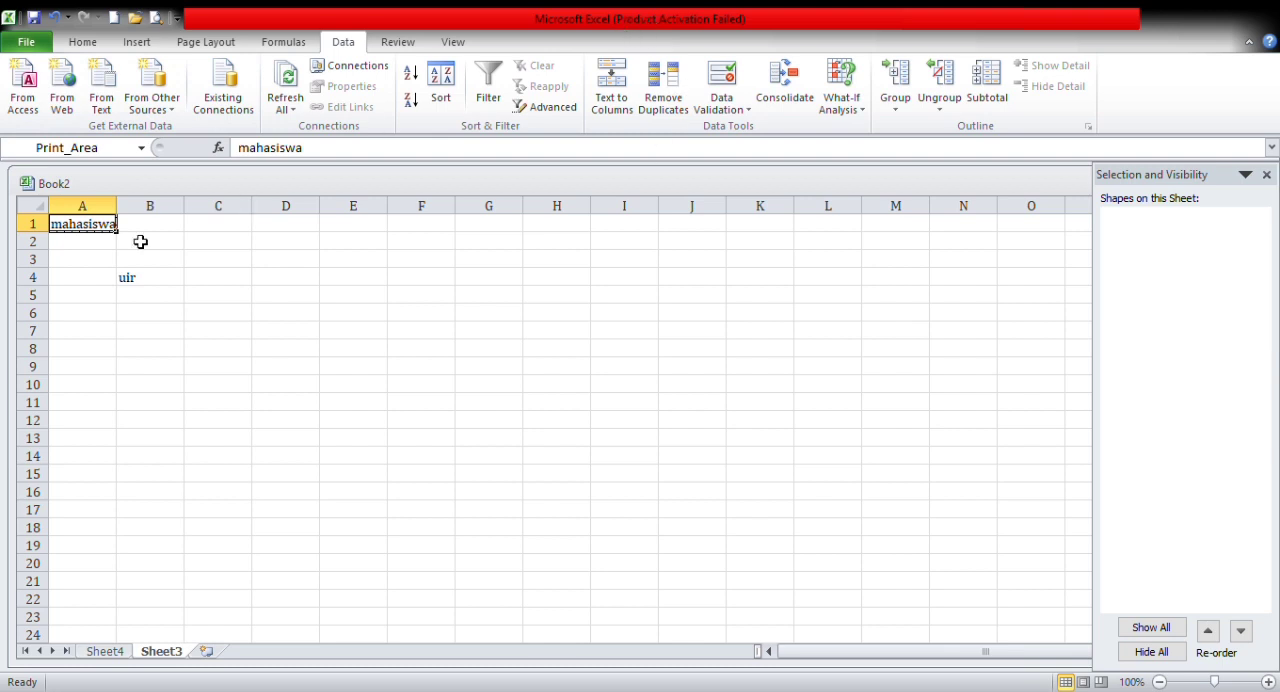
left_click(176, 110)
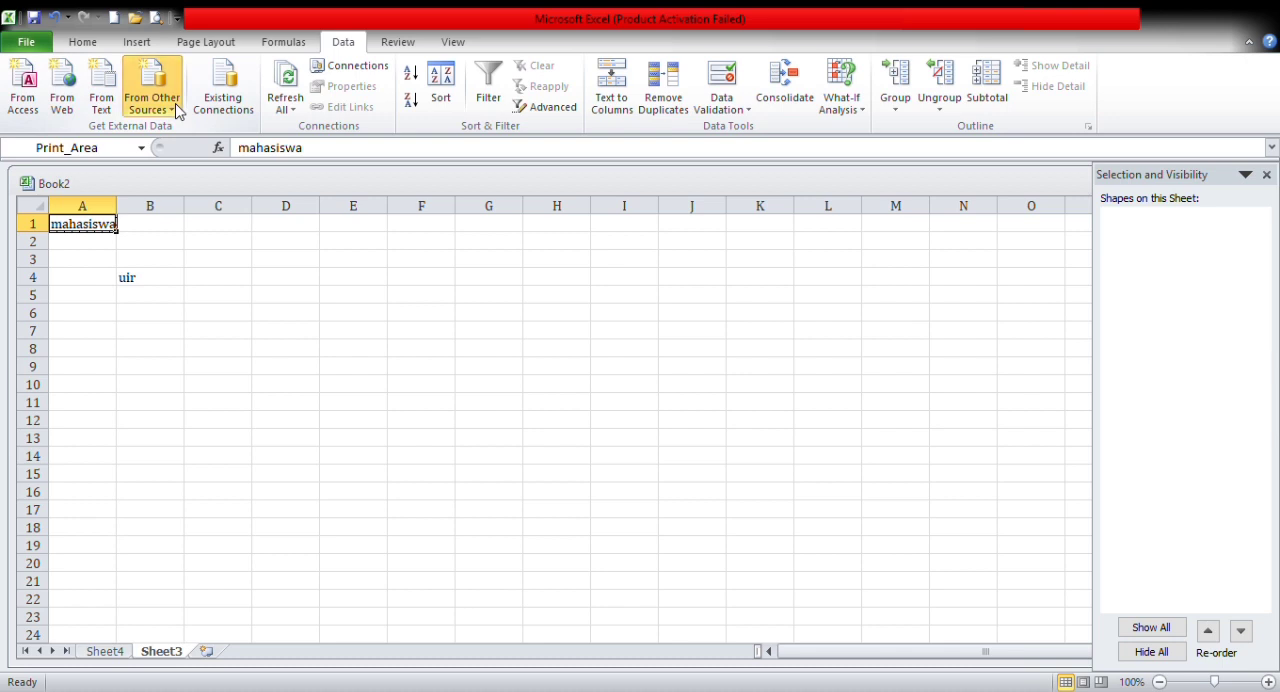
left_click(614, 290)
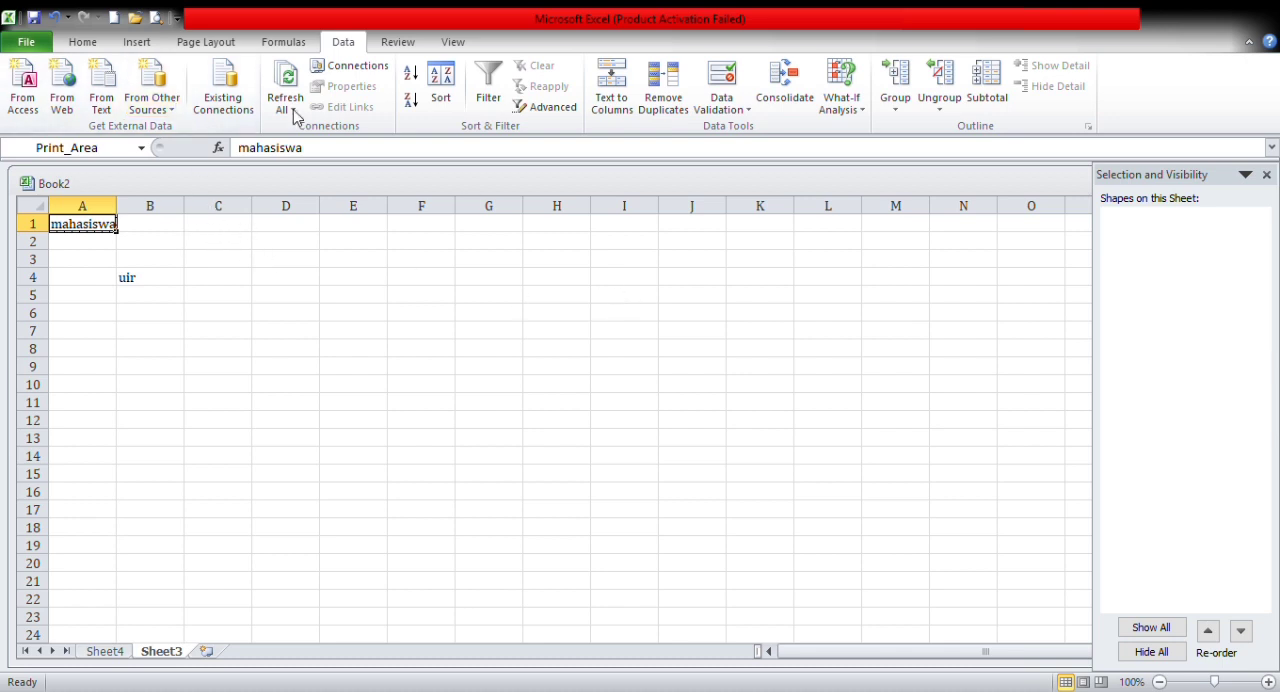
left_click(227, 114)
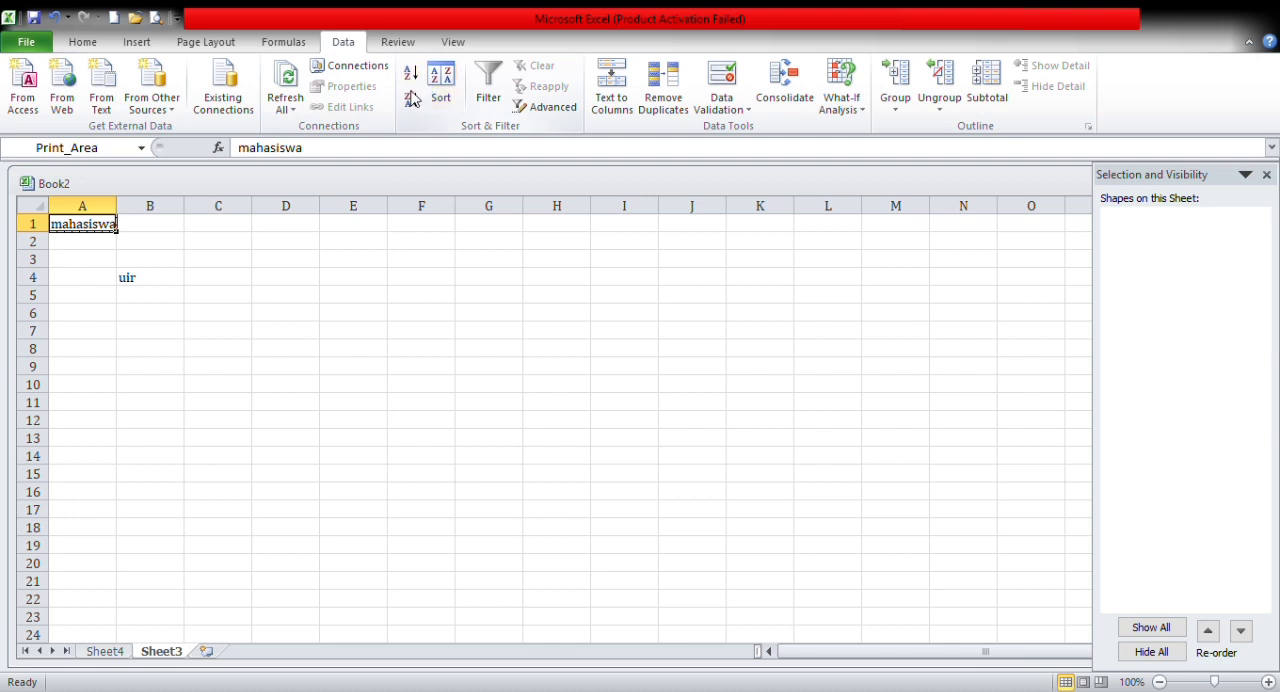
left_click(317, 245)
Step: Turn the filter on cell A1 on and off, and open the Advanced Filter settings and cancel them
left_click(76, 230)
left_click(493, 113)
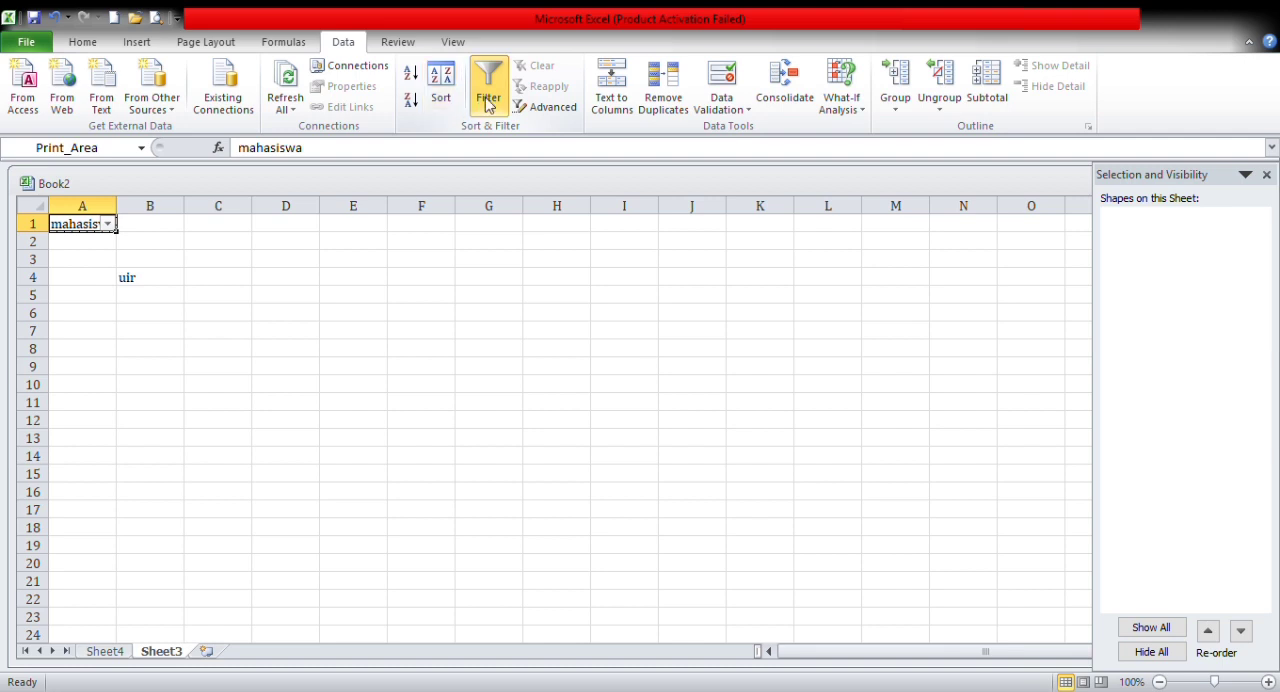
left_click(489, 104)
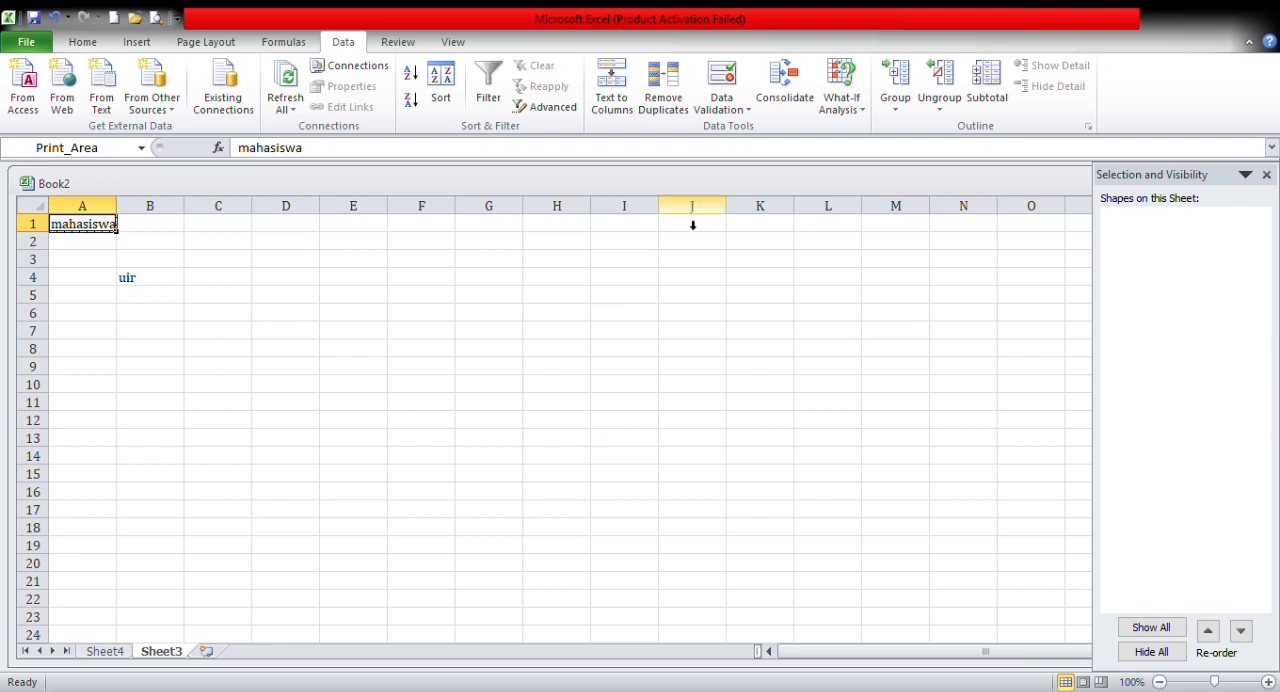
left_click(571, 110)
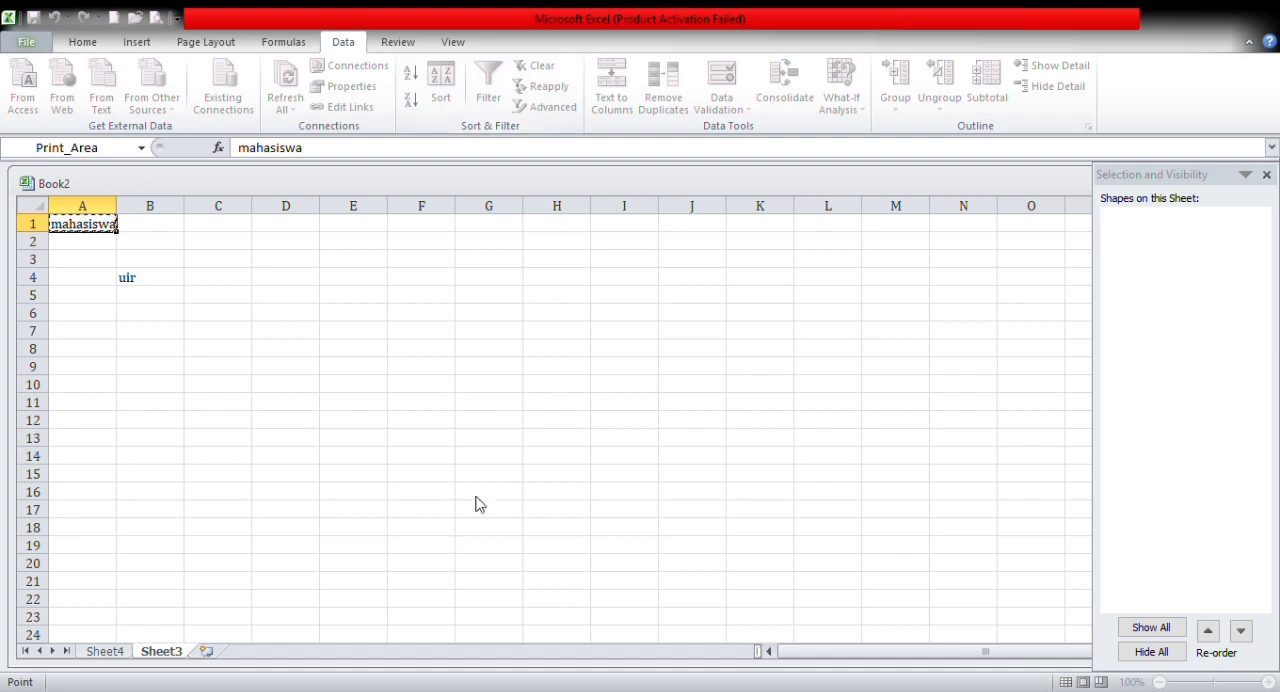
left_click(555, 379)
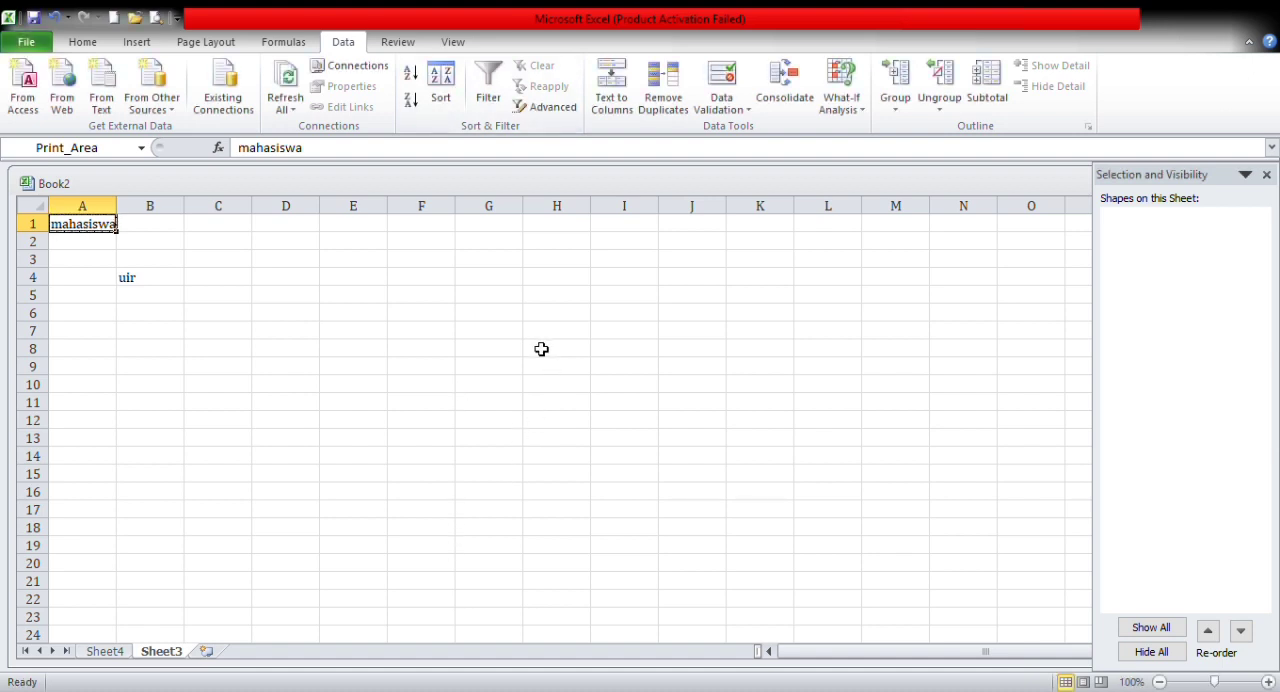
Step: Look through the Text to Columns, Data Validation, Consolidate, What-If Analysis and grouping options for cell A1
left_click(621, 105)
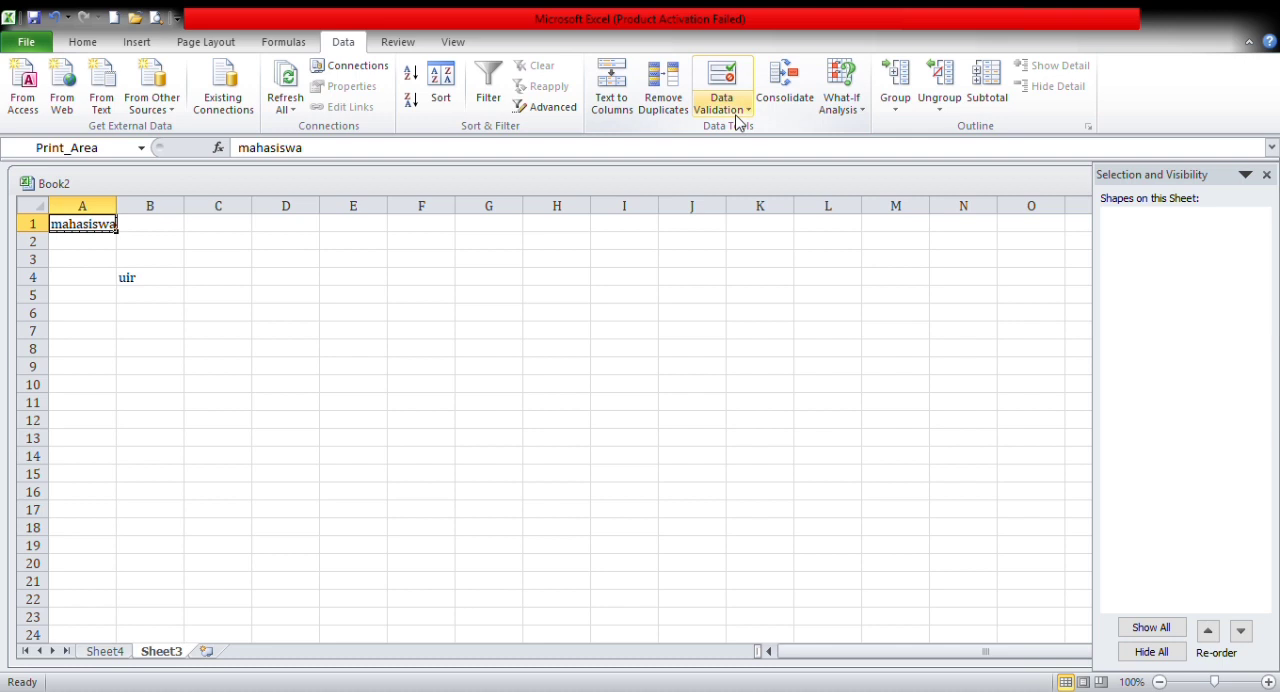
left_click(736, 116)
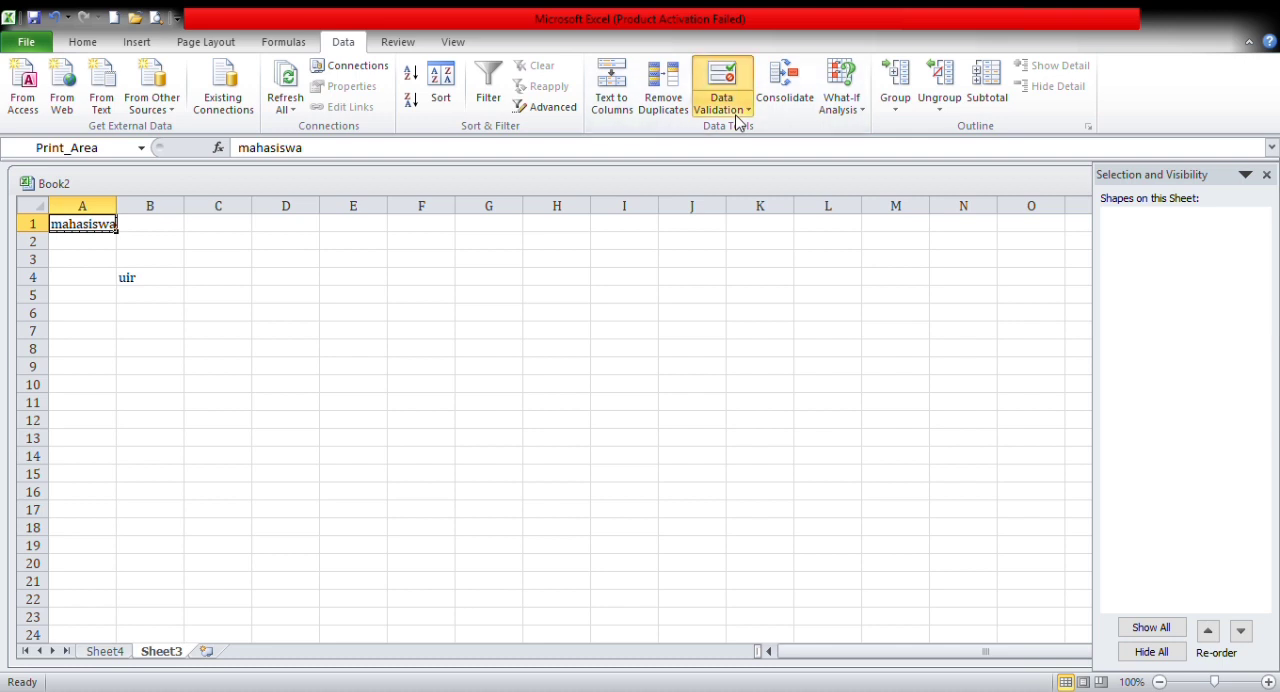
left_click(802, 108)
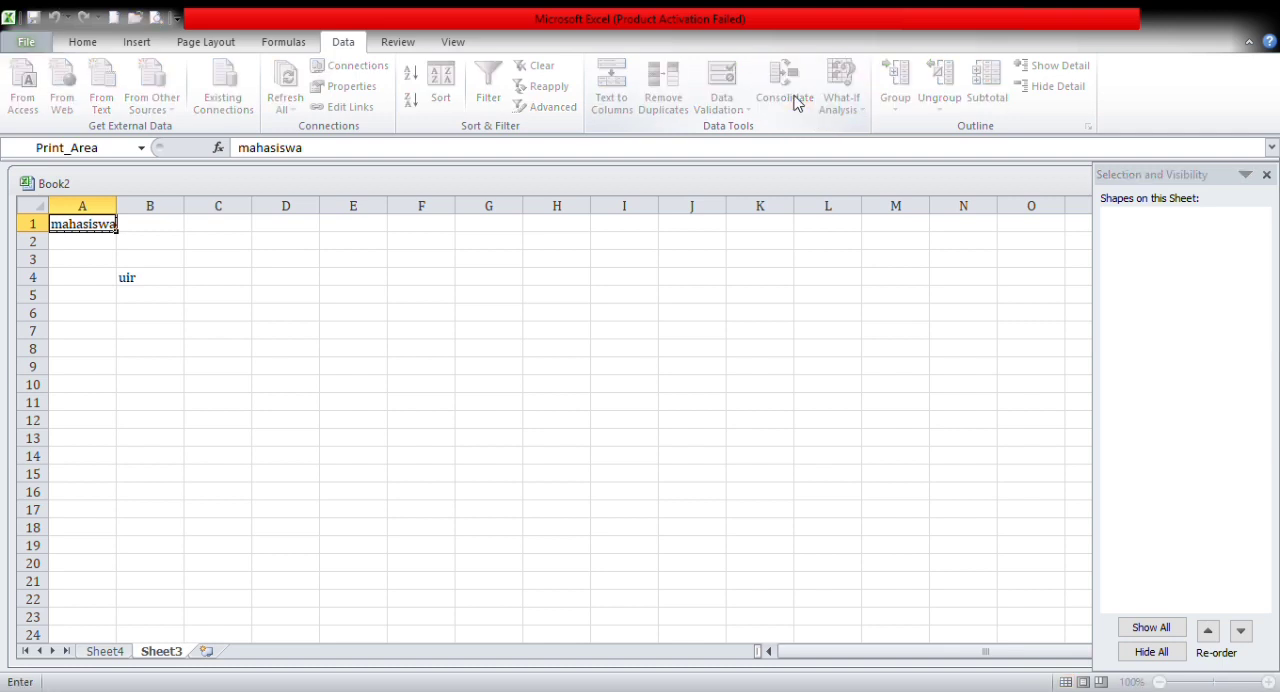
left_click(657, 341)
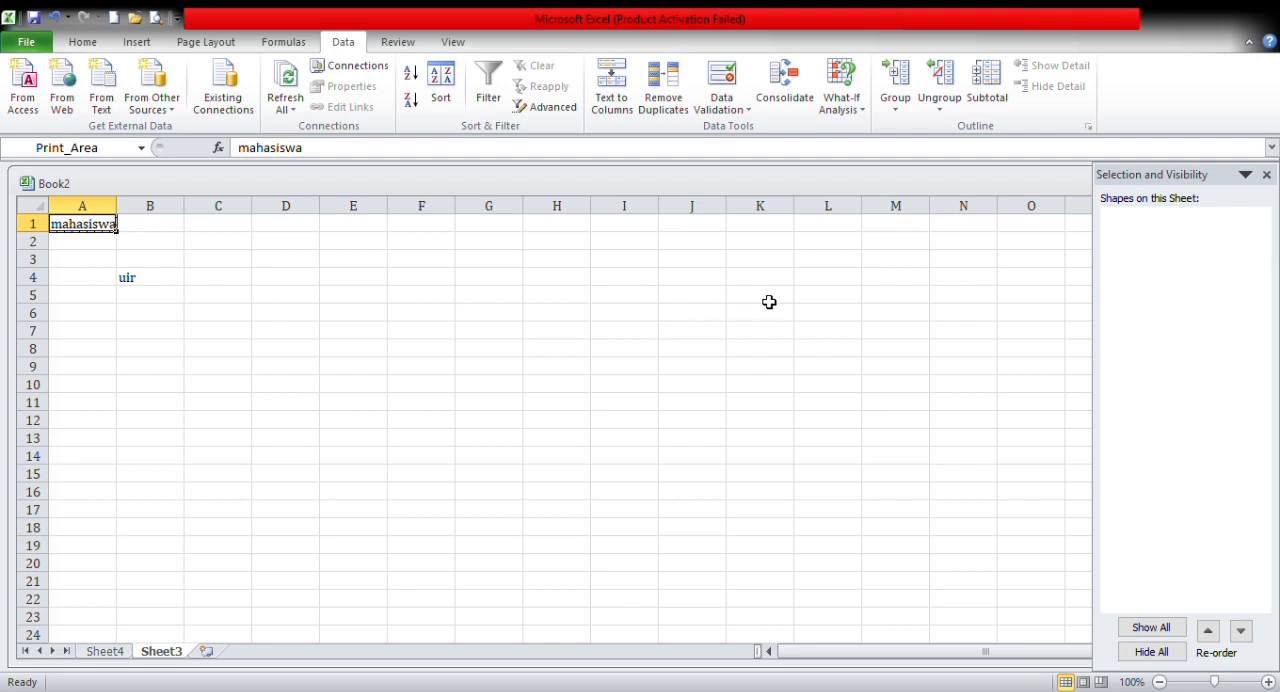
left_click(862, 114)
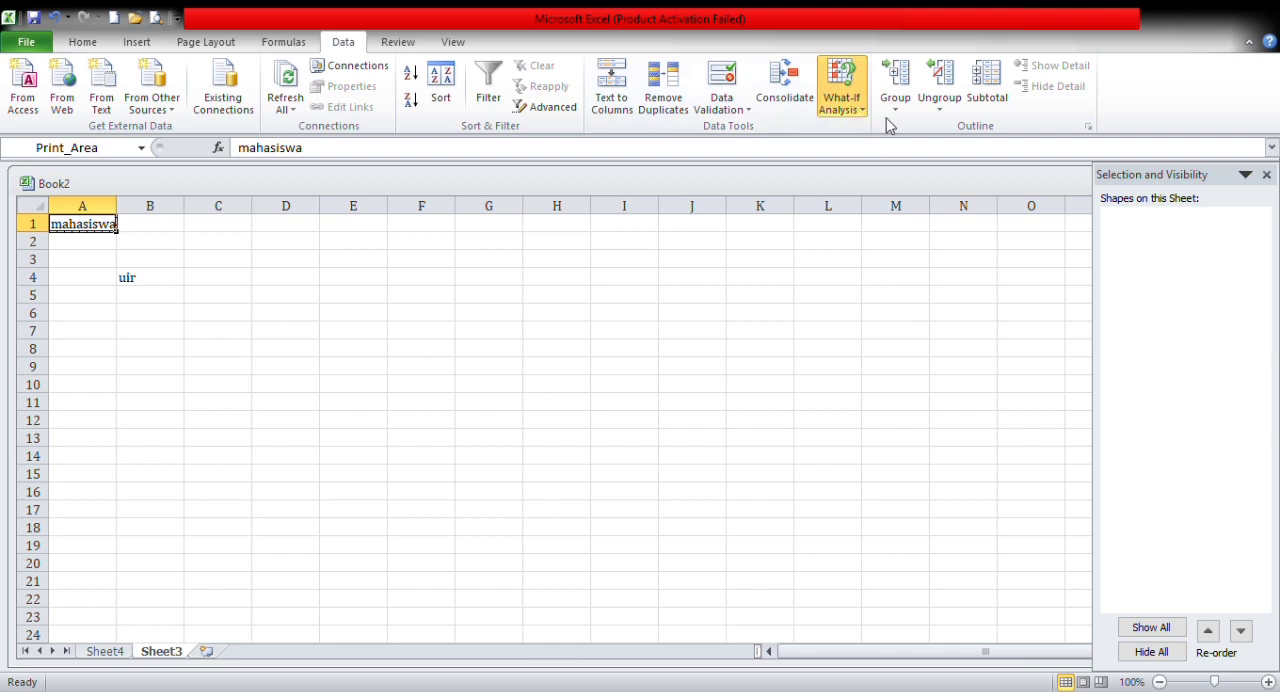
left_click(896, 110)
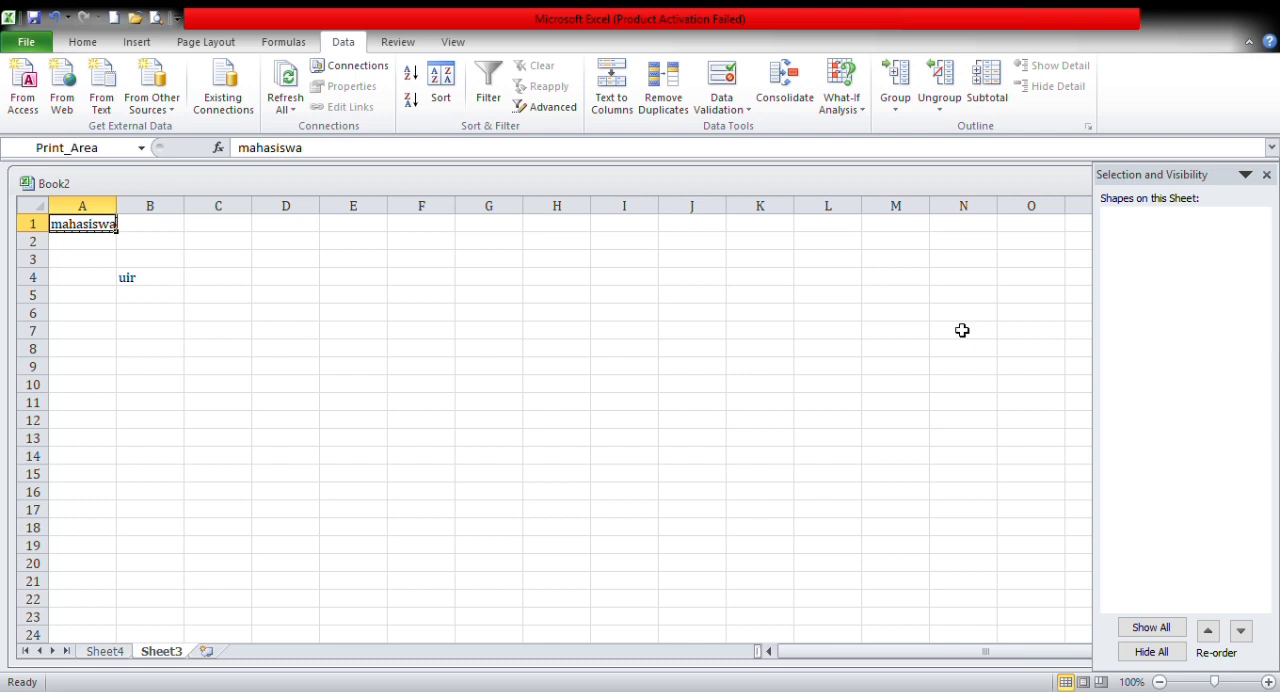
Step: Show the review tools and look up the word "mahasiswa" from cell A1 with Research
left_click(384, 48)
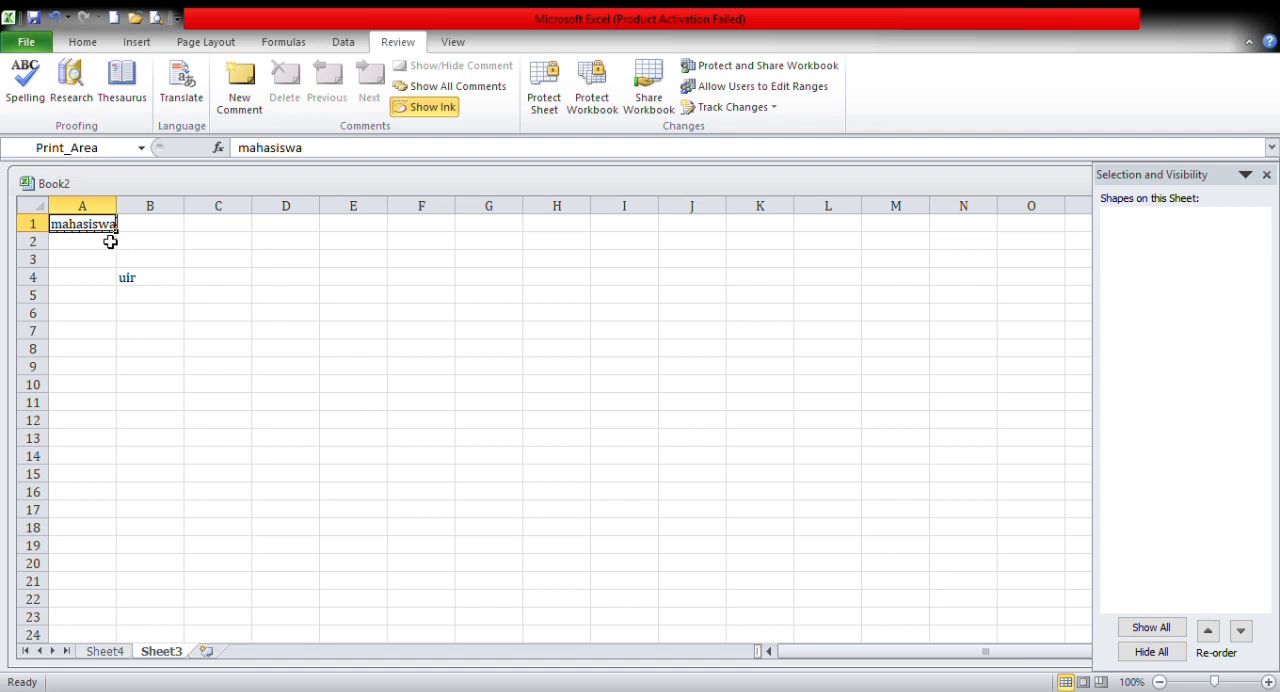
left_click(76, 103)
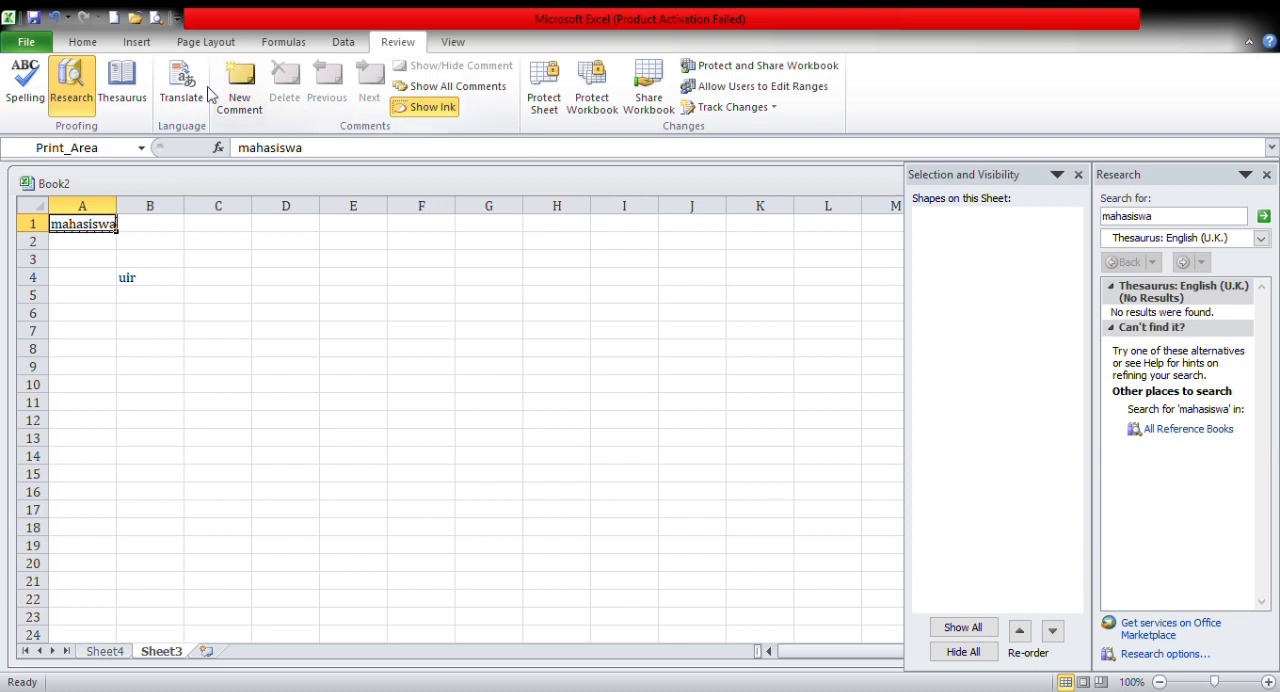
Step: Look up the word "mahasiswa" from cell A1 in the Thesaurus and translate it from English (U.S.) to French (France)
left_click(124, 111)
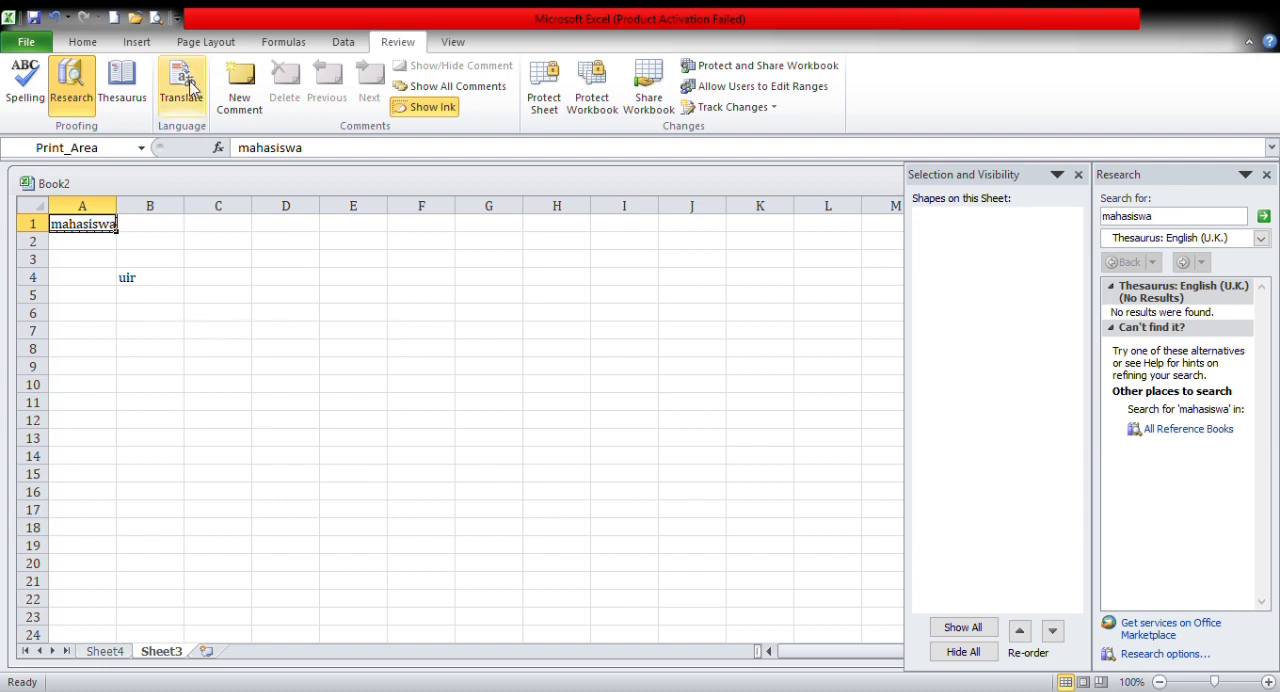
left_click(193, 85)
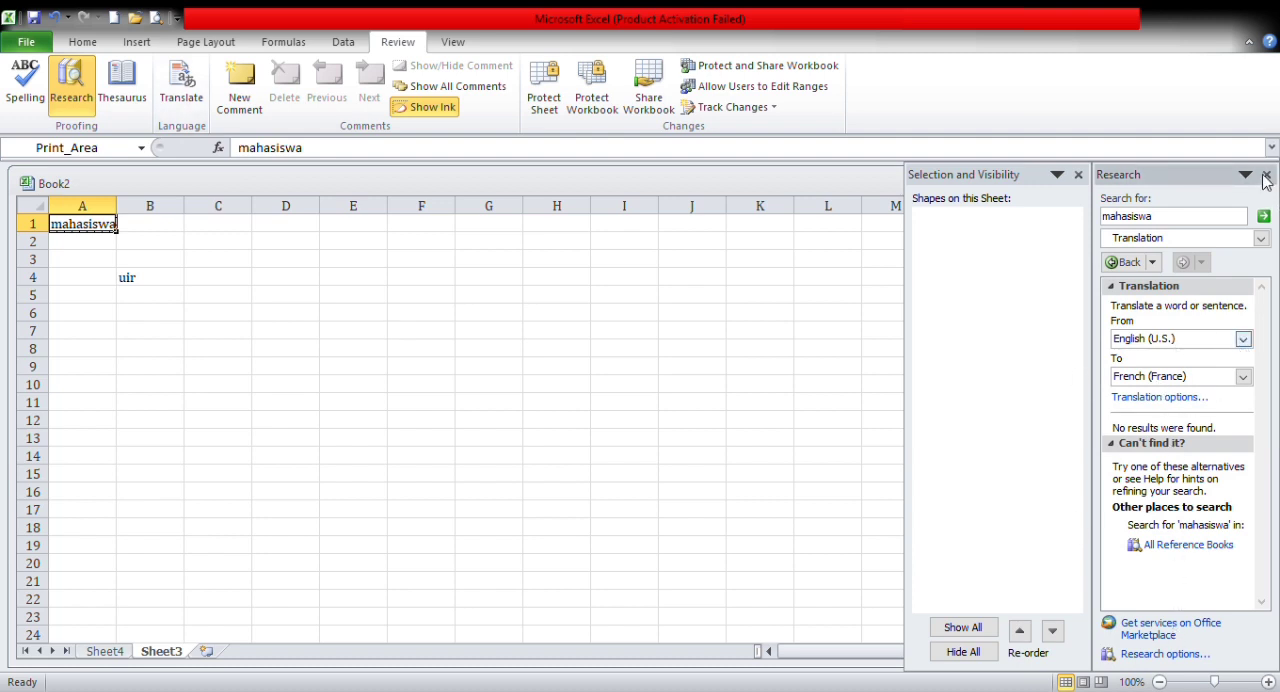
Step: Add a comment reading "saya suka kamu" to cell A1
left_click(240, 97)
type("saya suka")
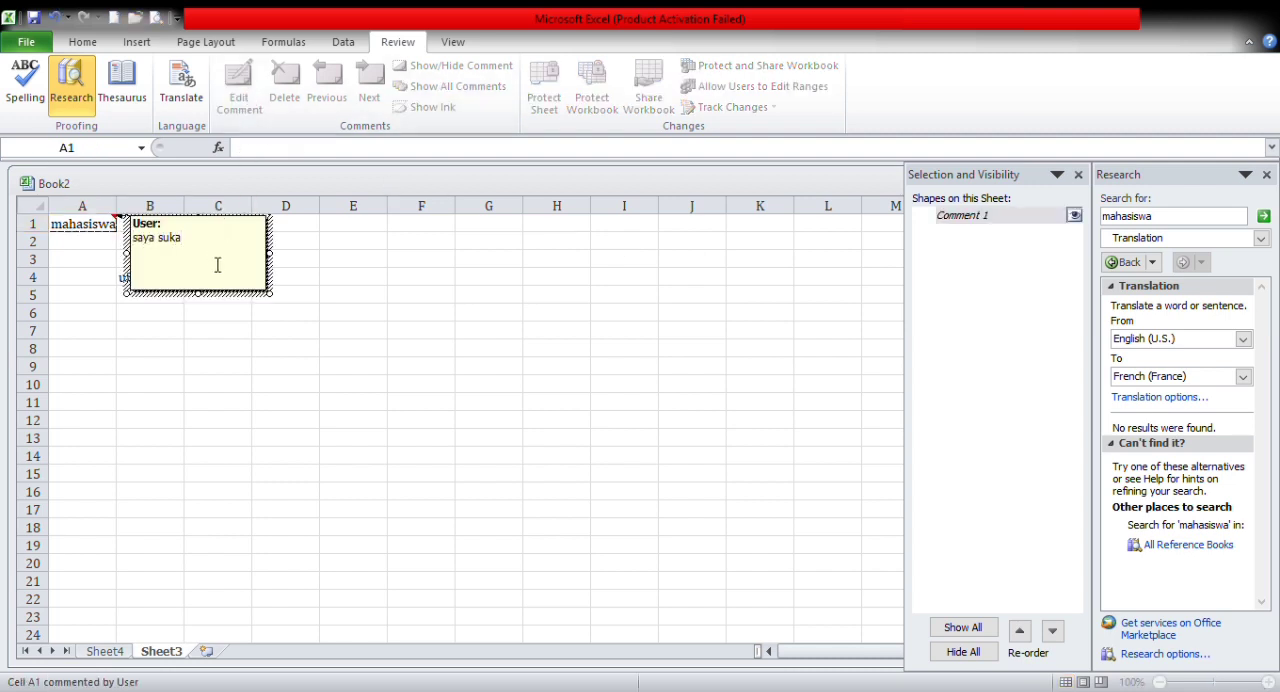
type(" kamu")
left_click(355, 312)
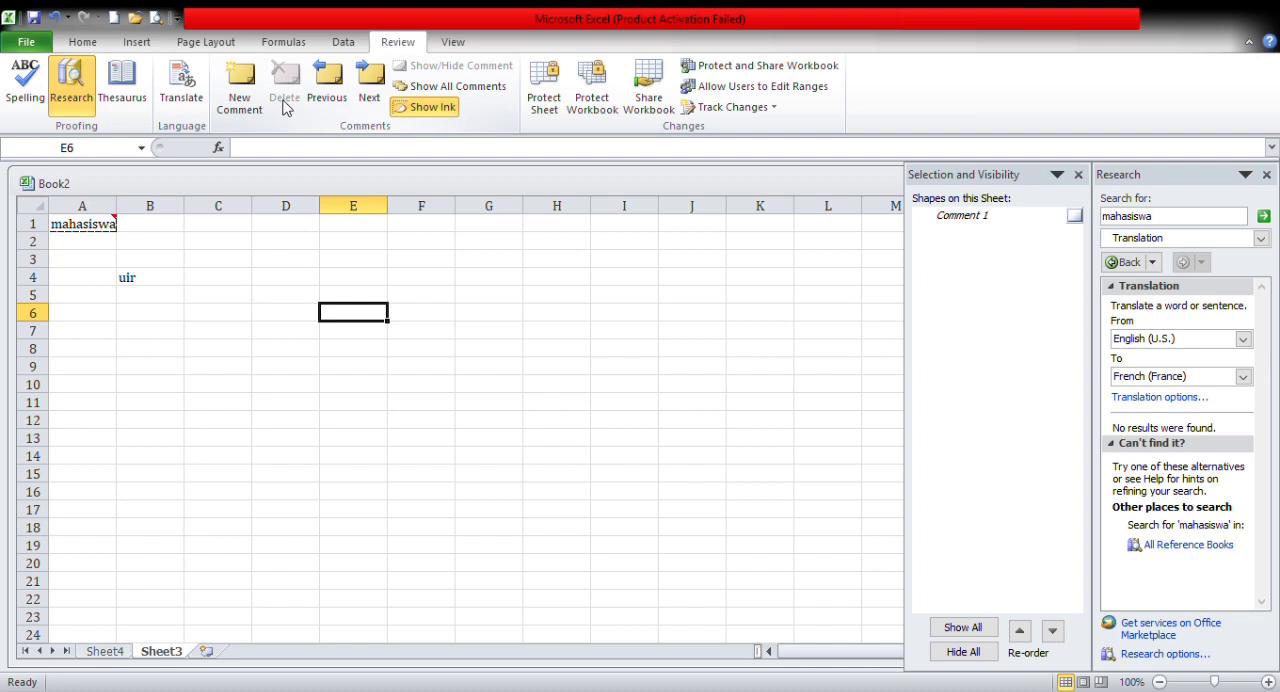
Step: Add a comment reading "saya suka kamu" to the empty cell B3
left_click(166, 264)
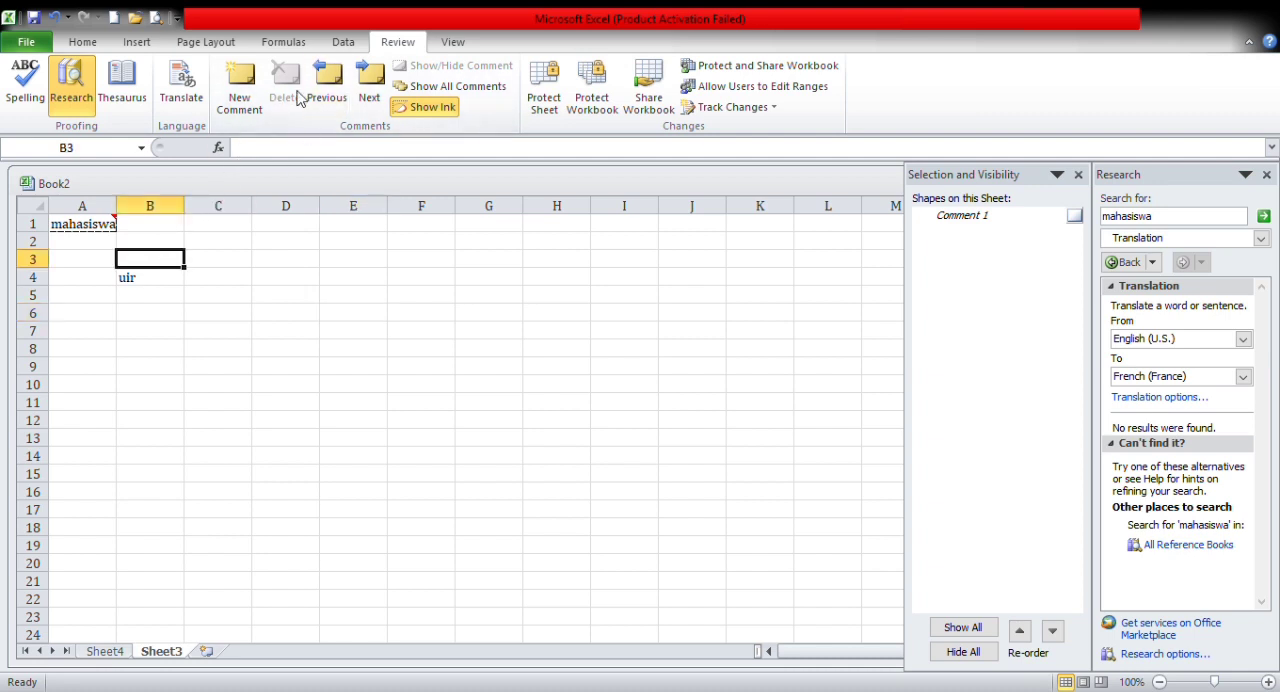
left_click(246, 104)
type("new")
key("BackSpace")
key("BackSpace")
key("BackSpace")
key("BackSpace")
type("saya suka kamu")
left_click(288, 295)
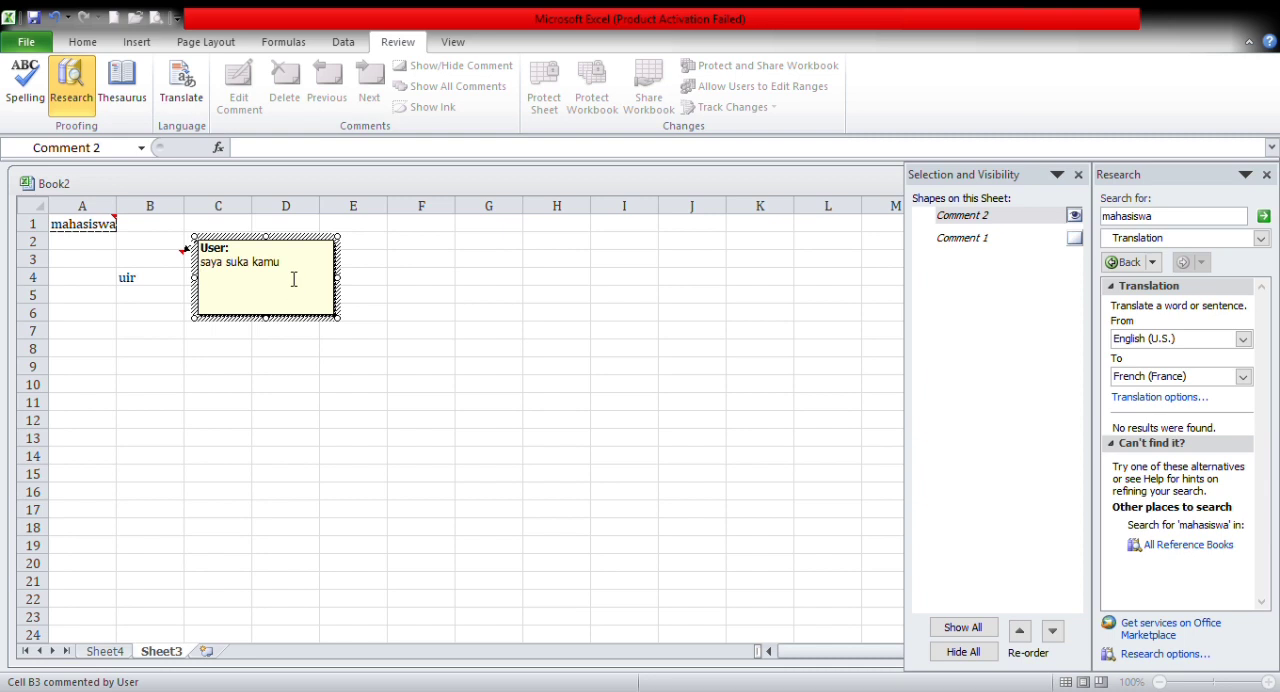
left_click(337, 349)
Step: Add a comment reading "saya suka kamu" to the empty cell D3
left_click(269, 254)
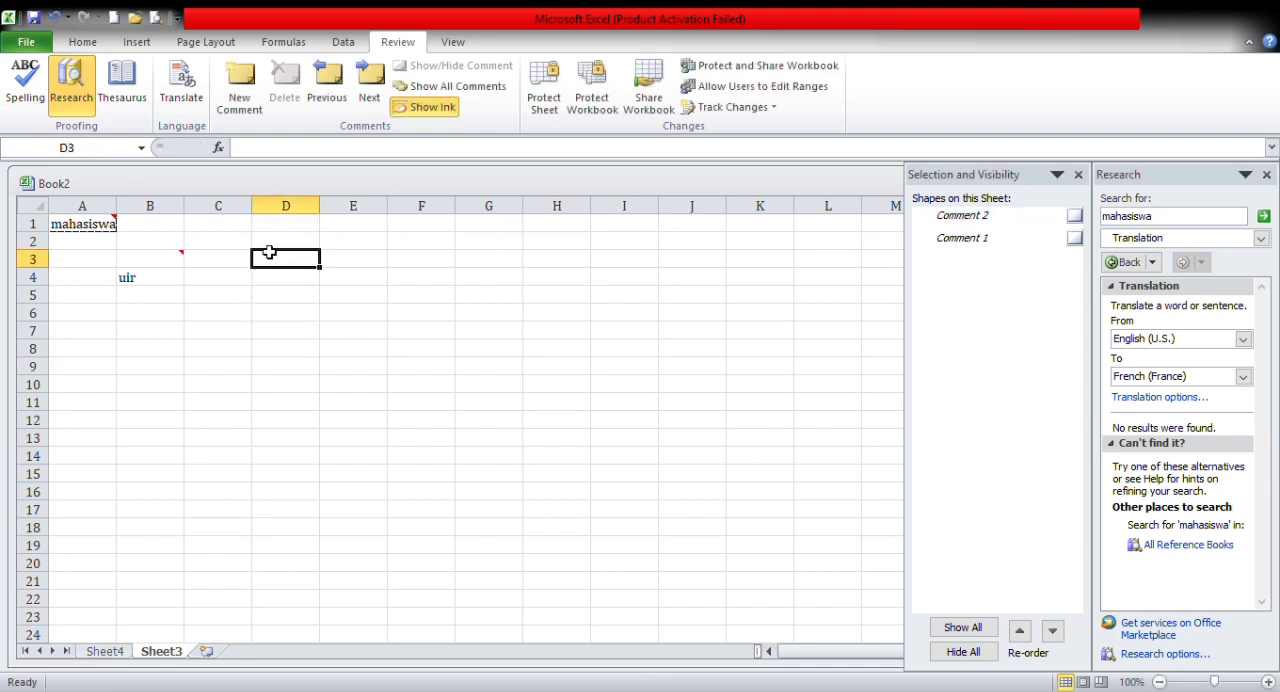
left_click(252, 117)
type("saya suka kamu")
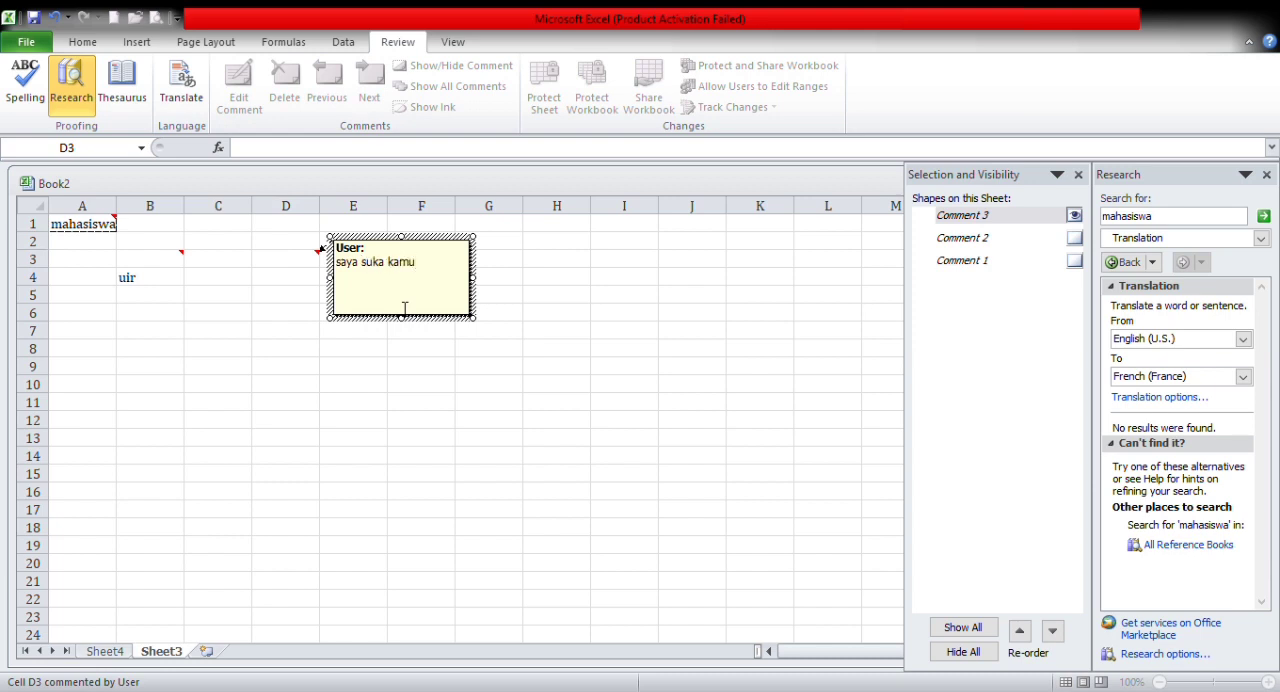
left_click(452, 250)
left_click(508, 342)
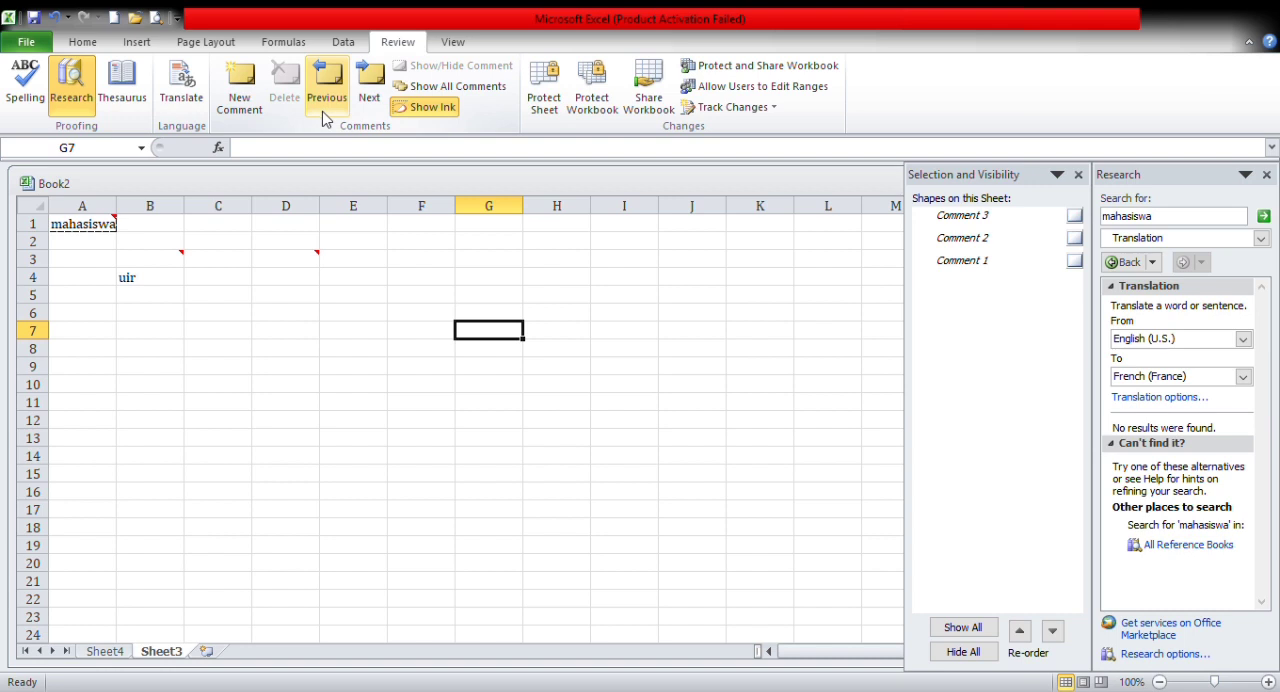
Step: Go to the previous comment, on D3, complete its text as "saya suka kamu", and move on to the next comment
left_click(325, 118)
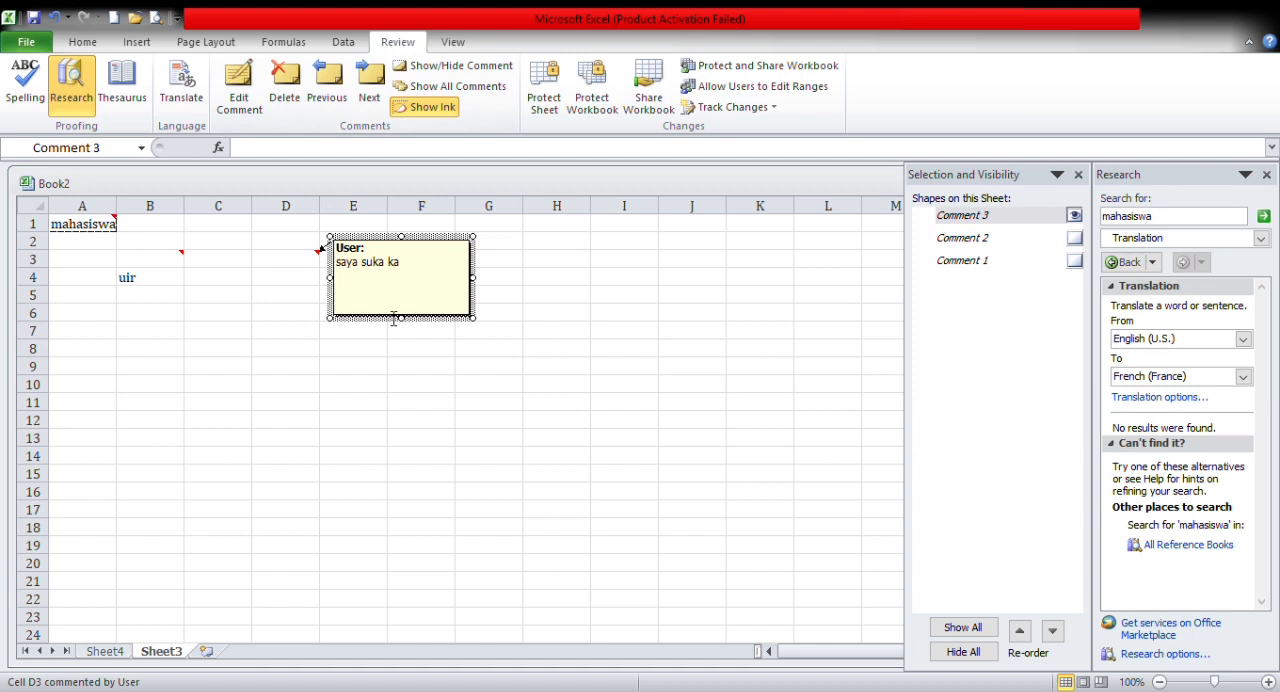
left_click(424, 279)
type("mu")
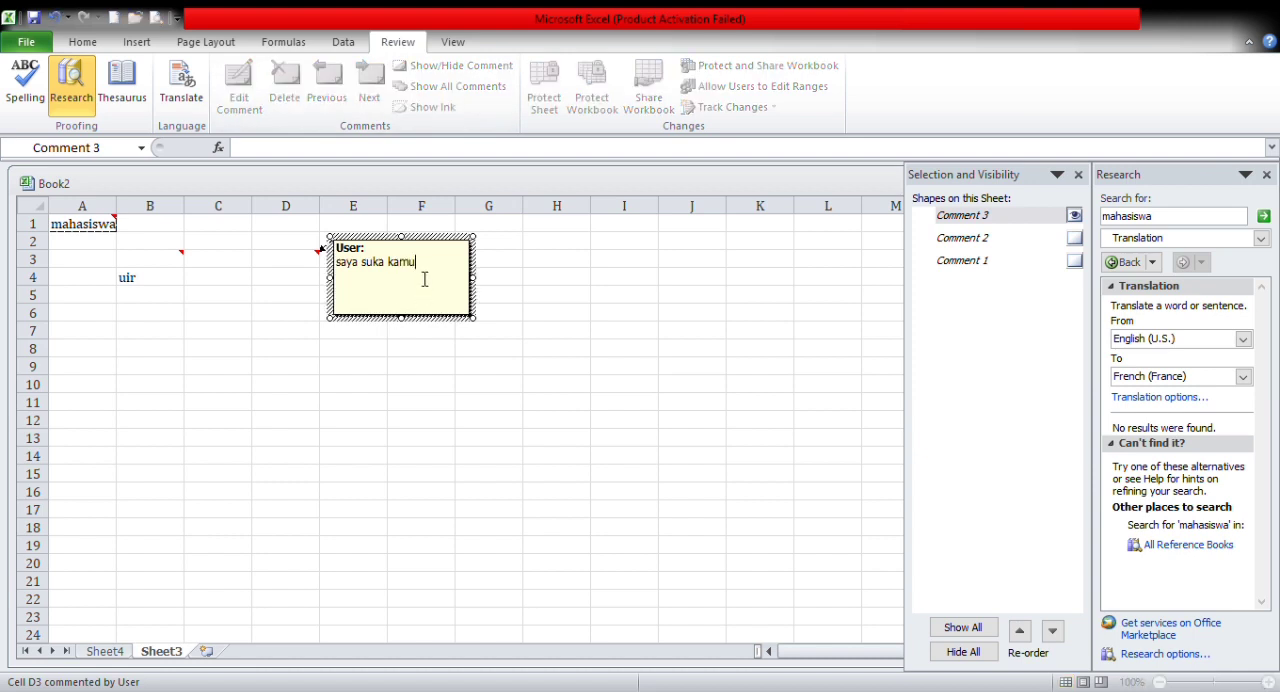
left_click(497, 300)
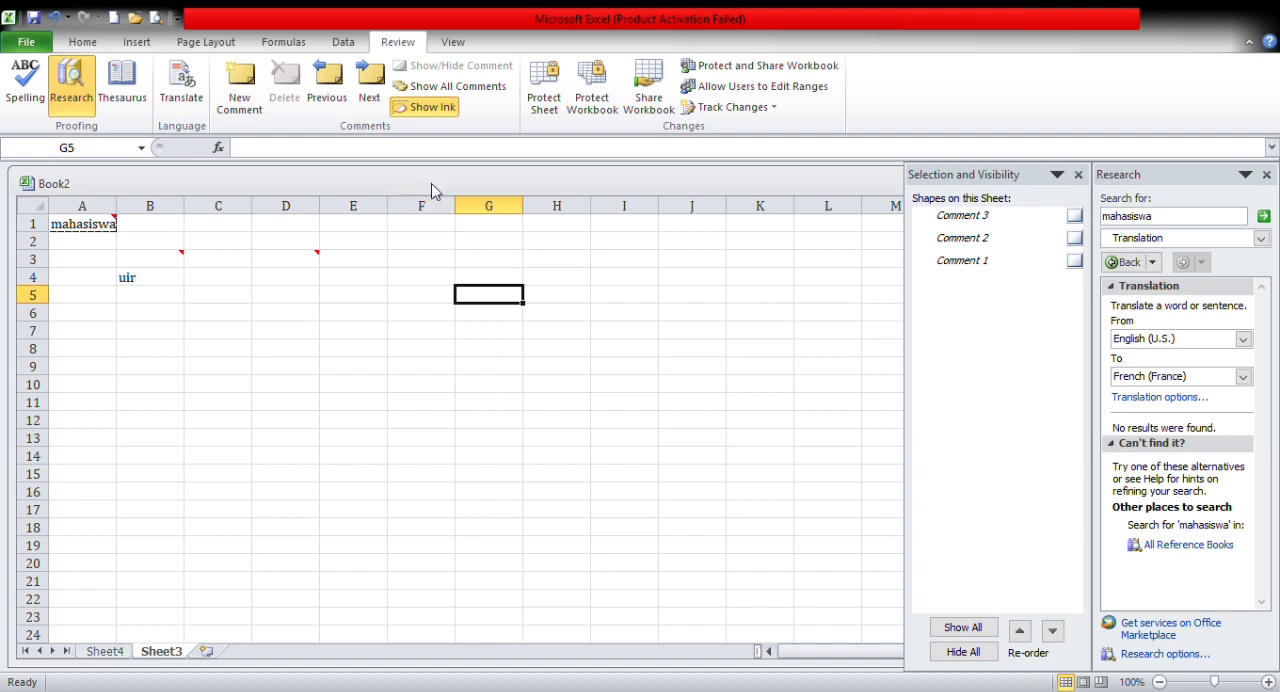
left_click(382, 94)
Step: Enter "saya tidak suka kamu" in cell F4
left_click(408, 277)
type("saya ti")
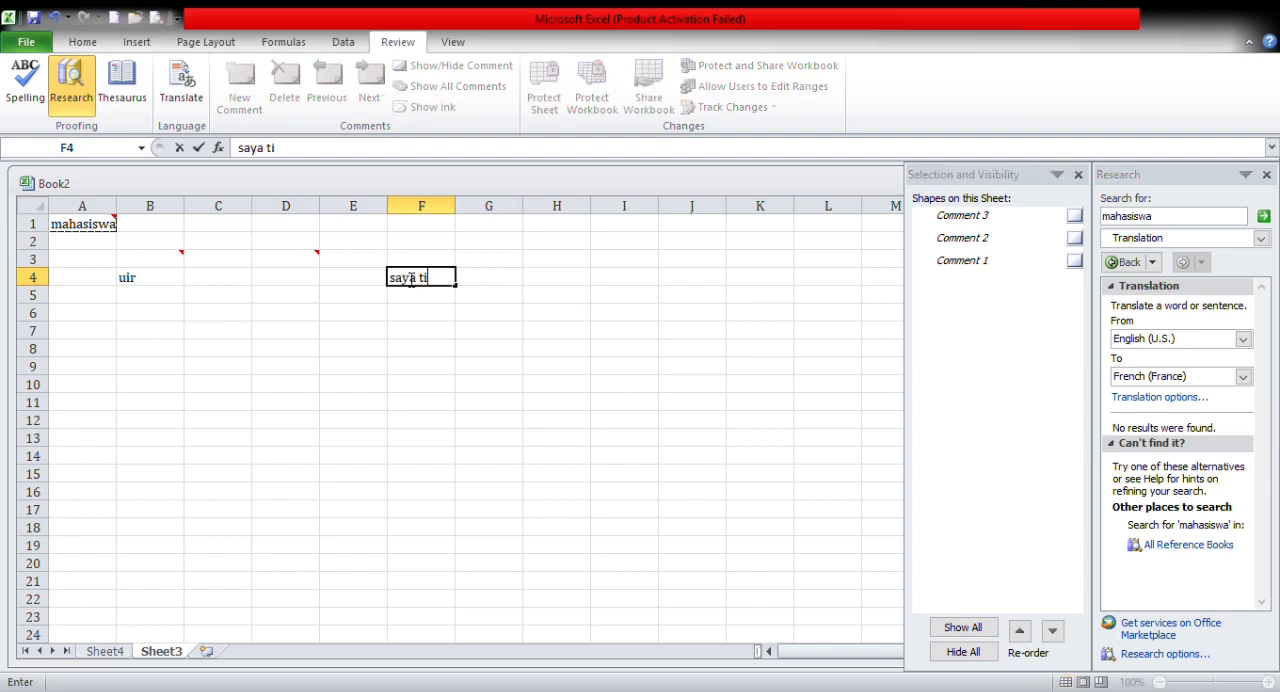
type("dak suka kmau")
key("BackSpace")
key("BackSpace")
key("BackSpace")
type("amu")
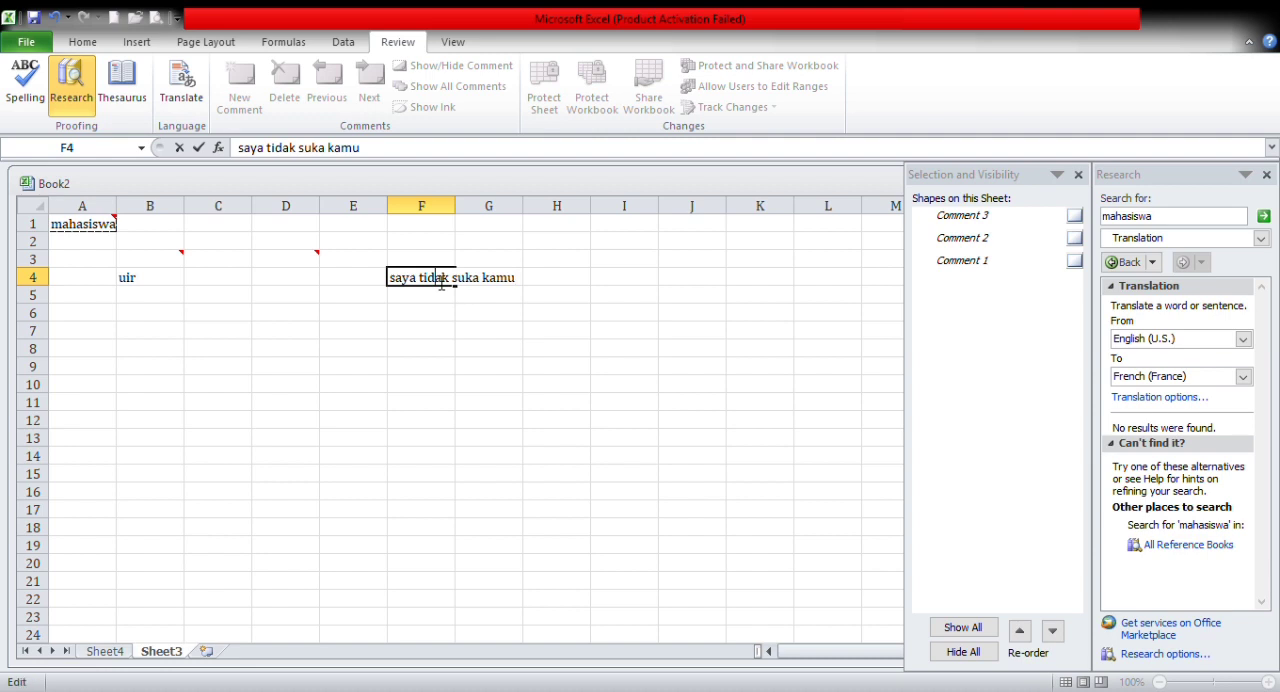
left_click(556, 298)
Step: Show all comments on the sheet and turn off Show Ink
left_click(446, 88)
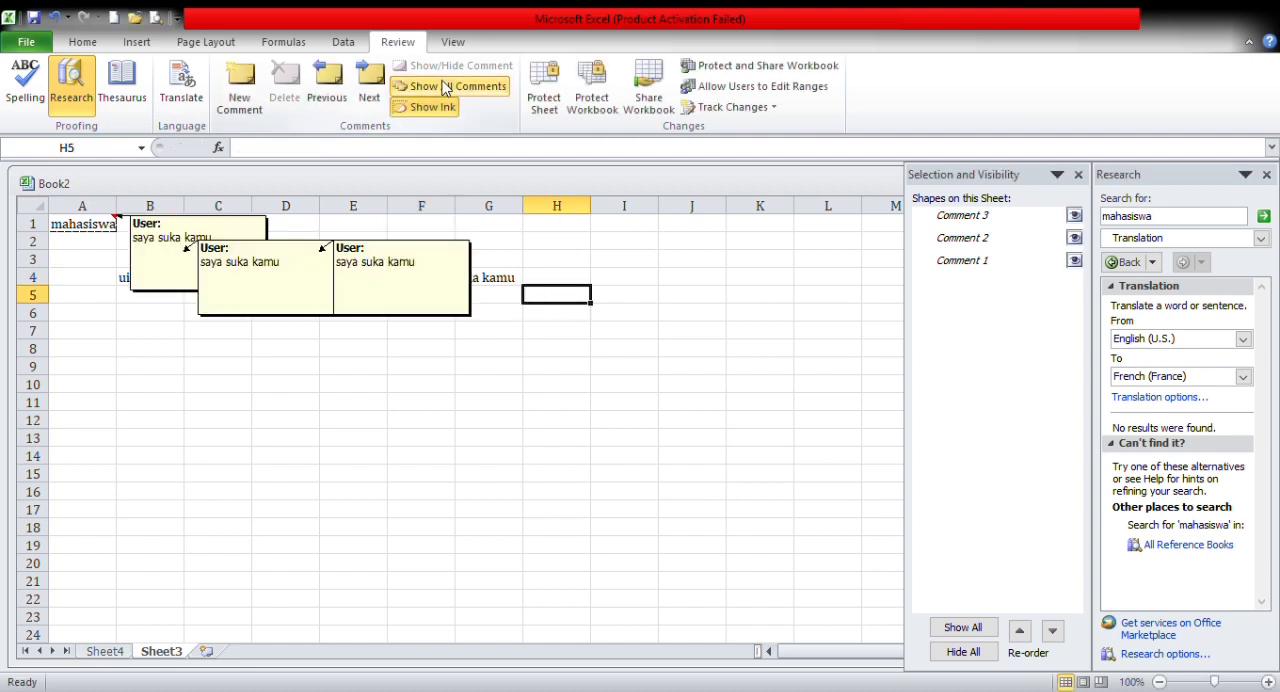
left_click(385, 285)
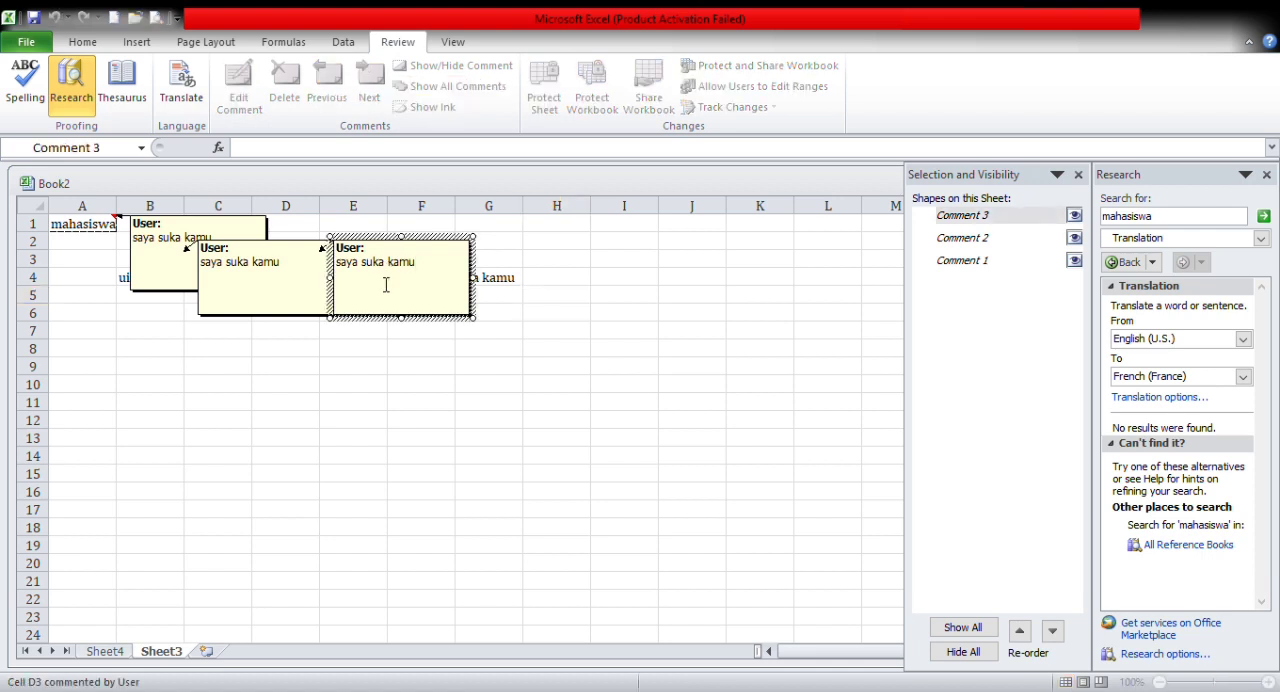
left_click(562, 384)
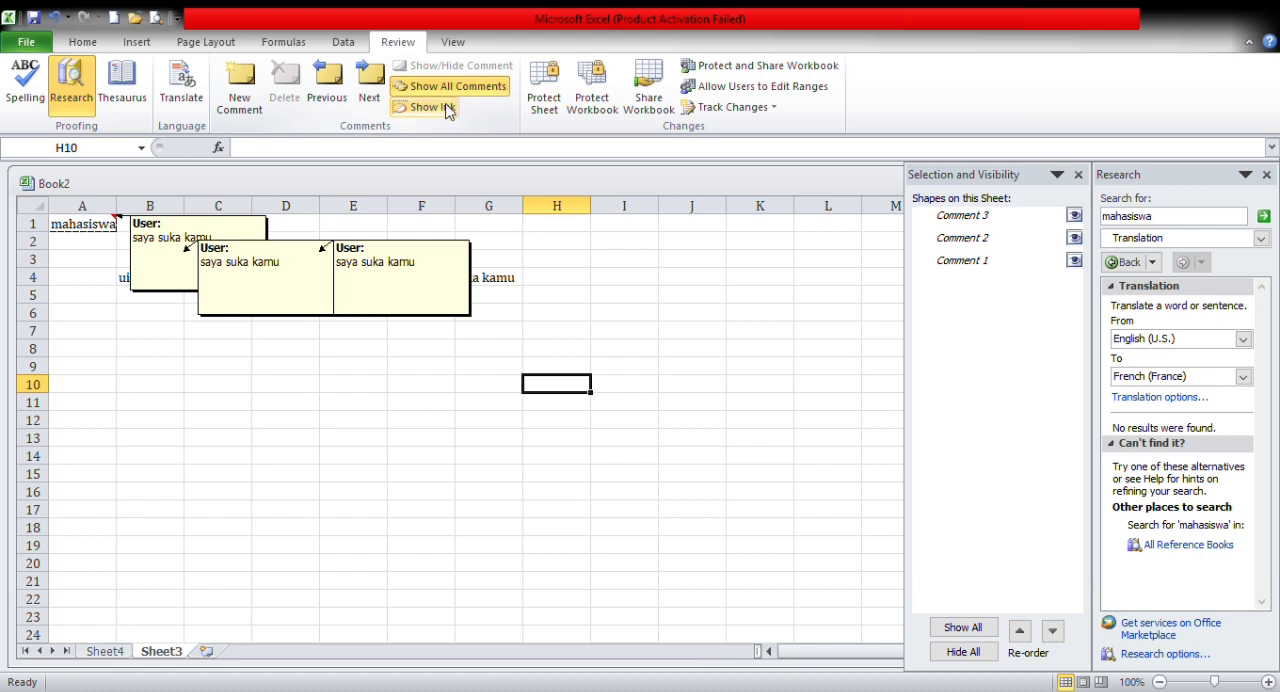
left_click(394, 279)
left_click(543, 282)
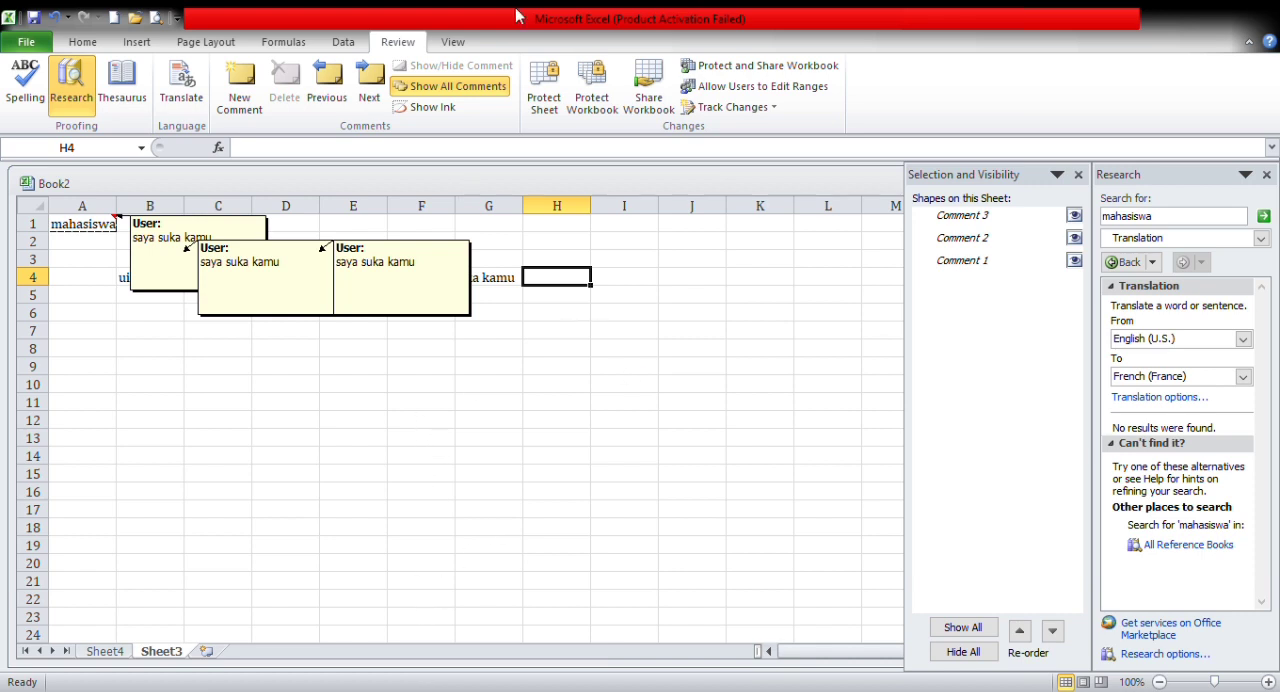
Step: Show the view tools, and display Sheet3 in Page Layout view and in Page Break Preview
left_click(455, 42)
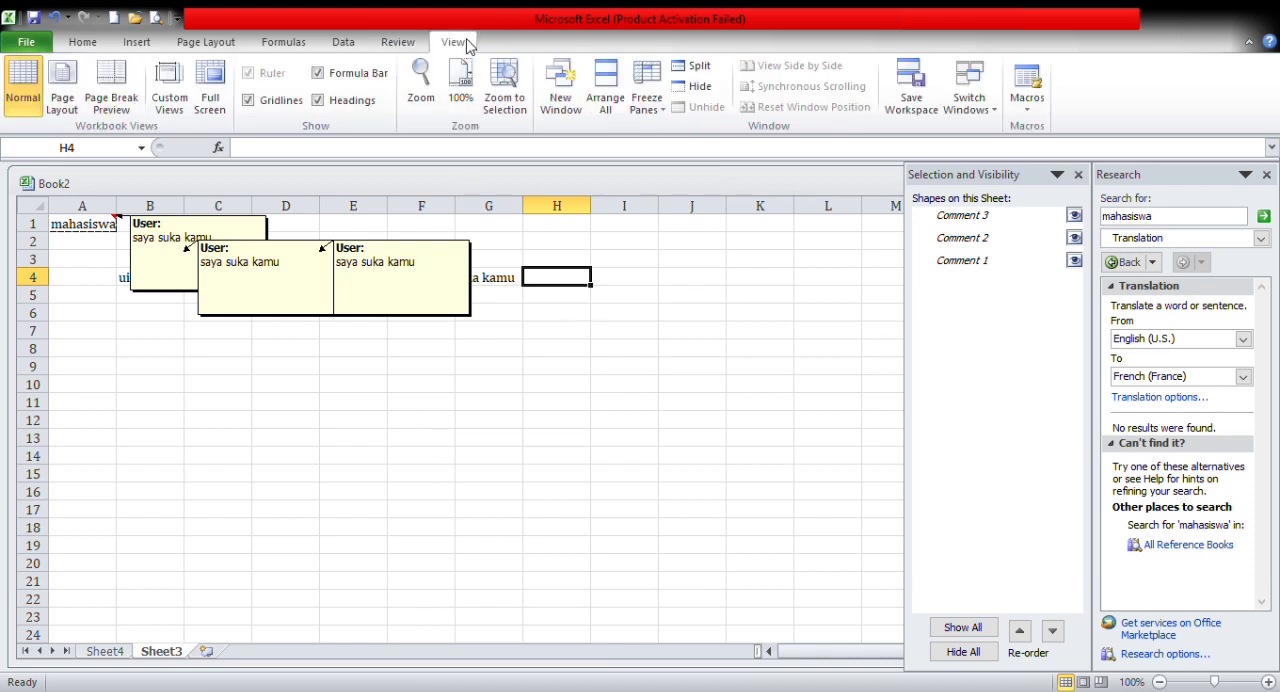
left_click(284, 382)
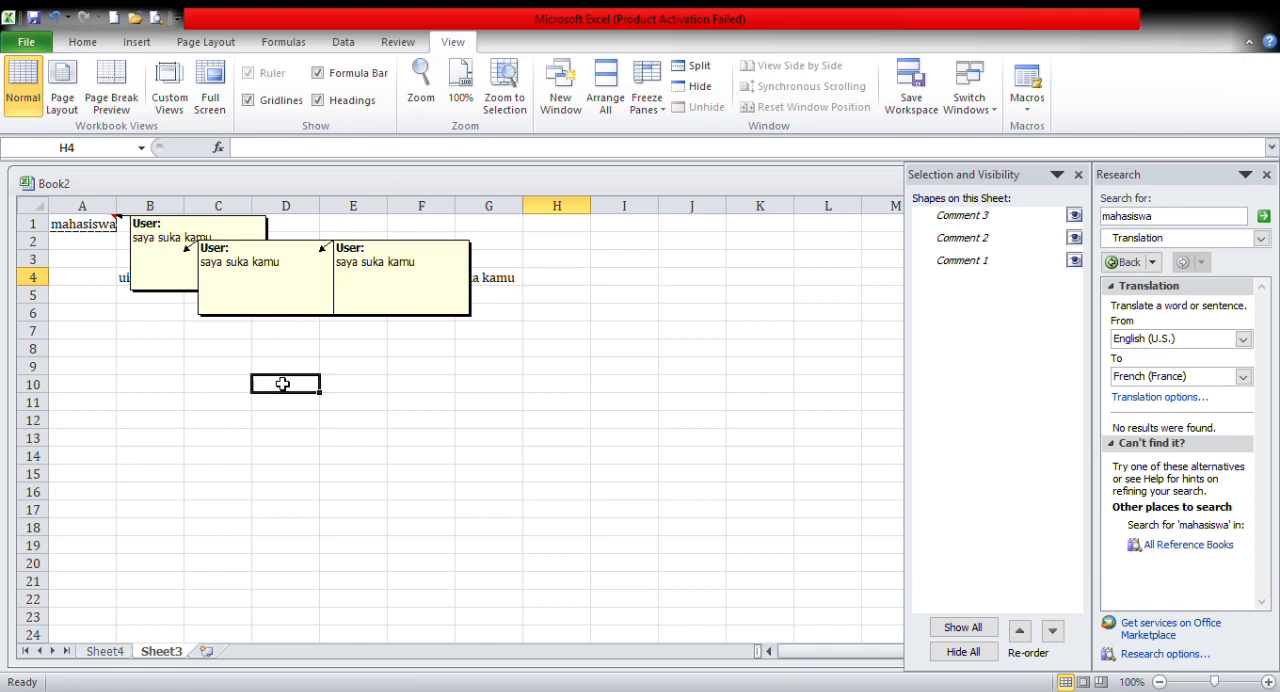
left_click(106, 280)
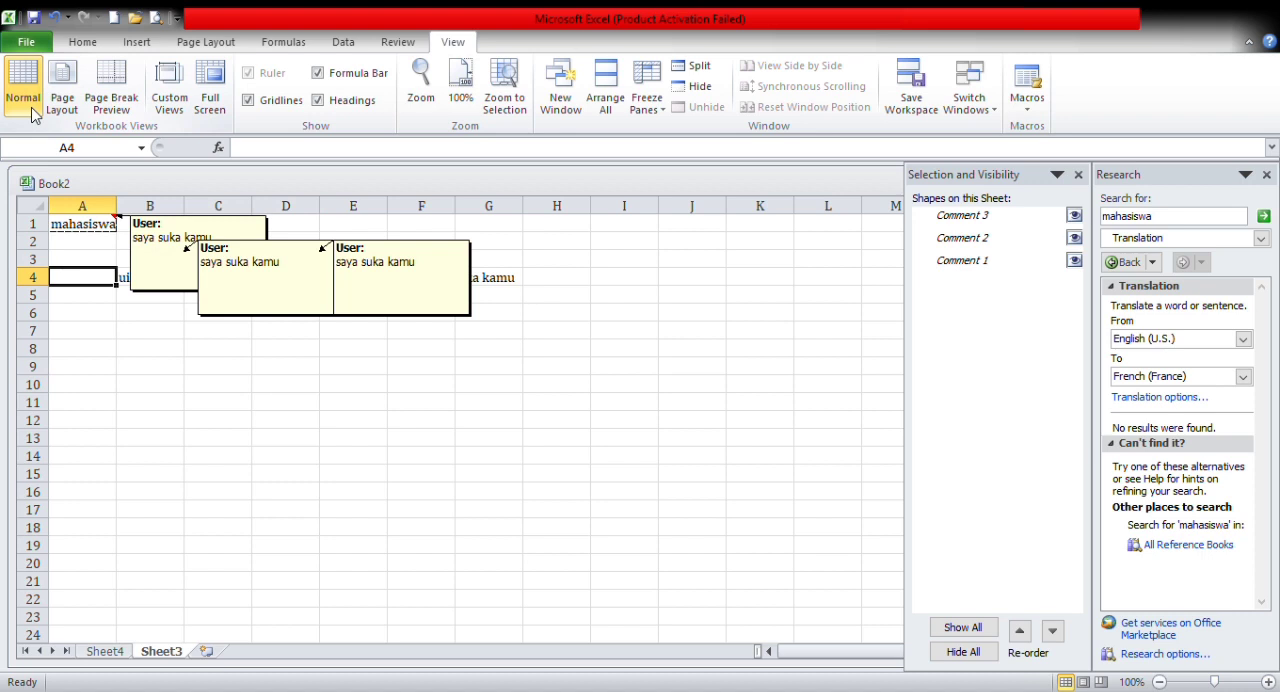
left_click(107, 438)
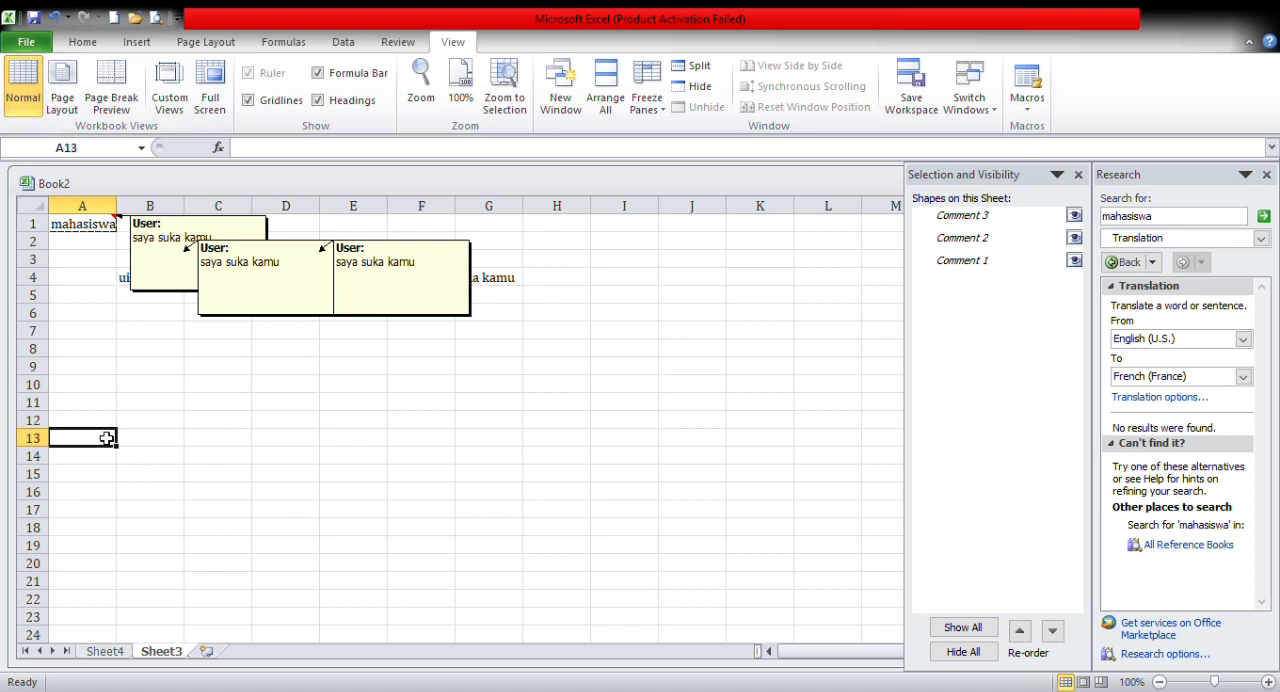
left_click(74, 113)
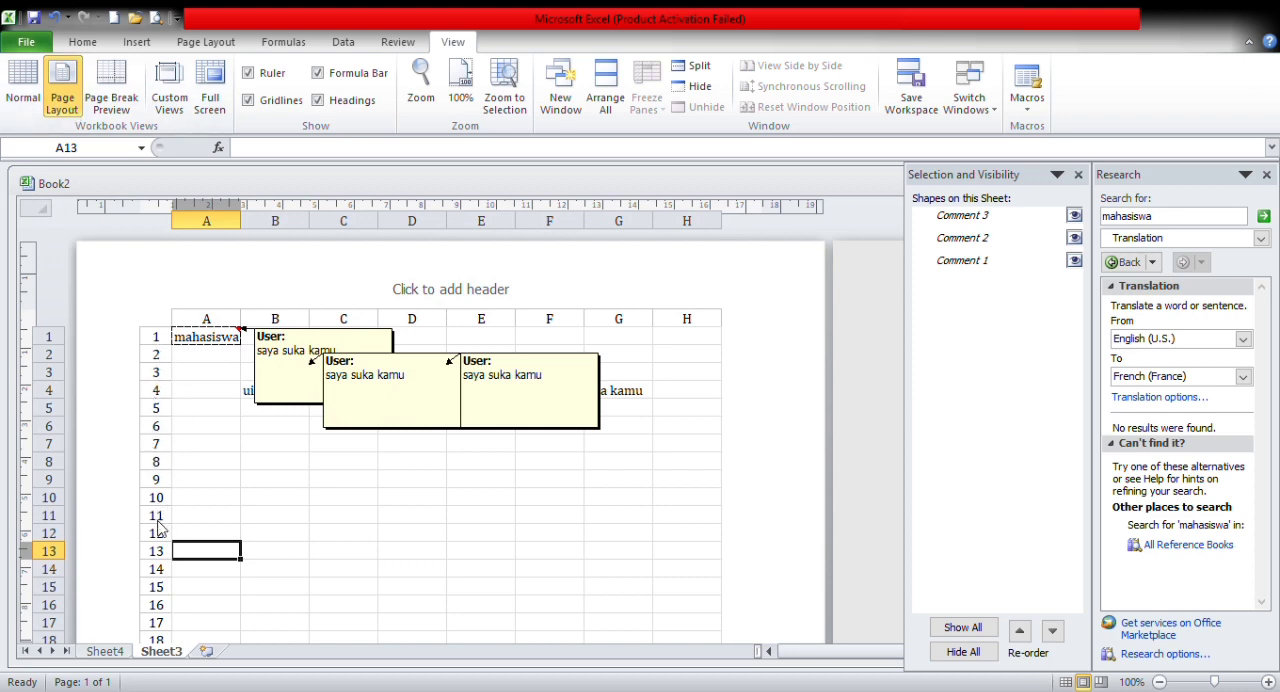
left_click(127, 114)
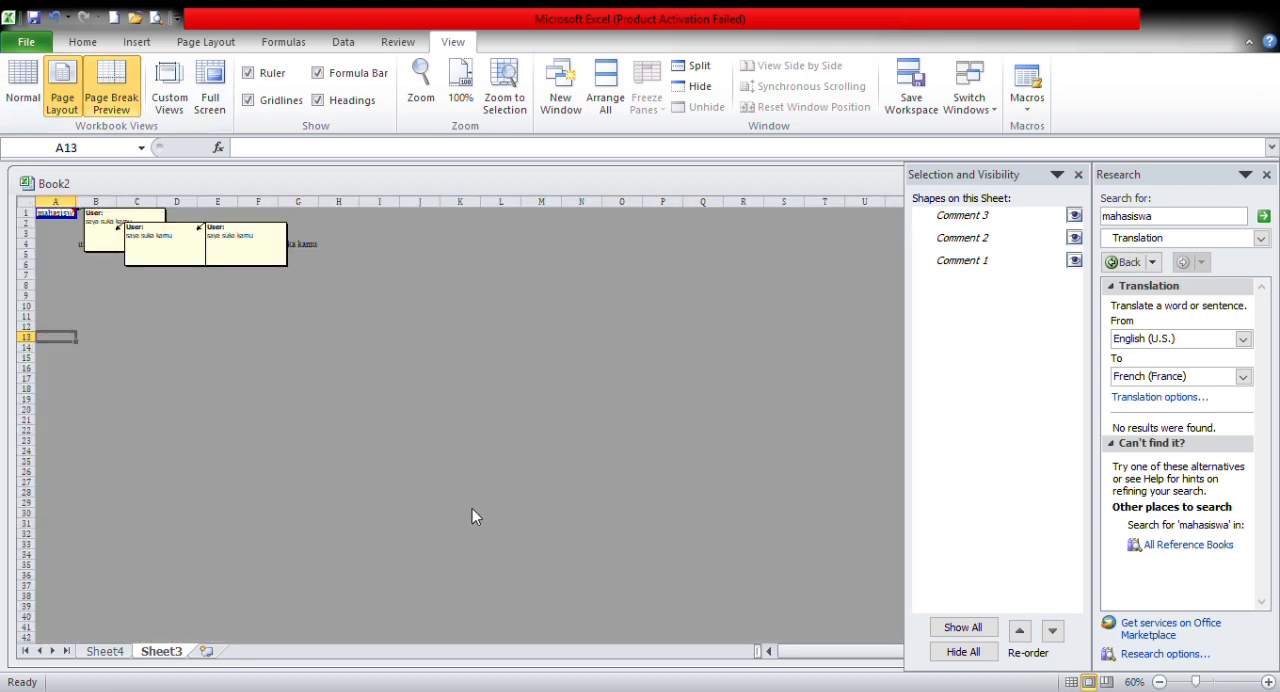
left_click(272, 390)
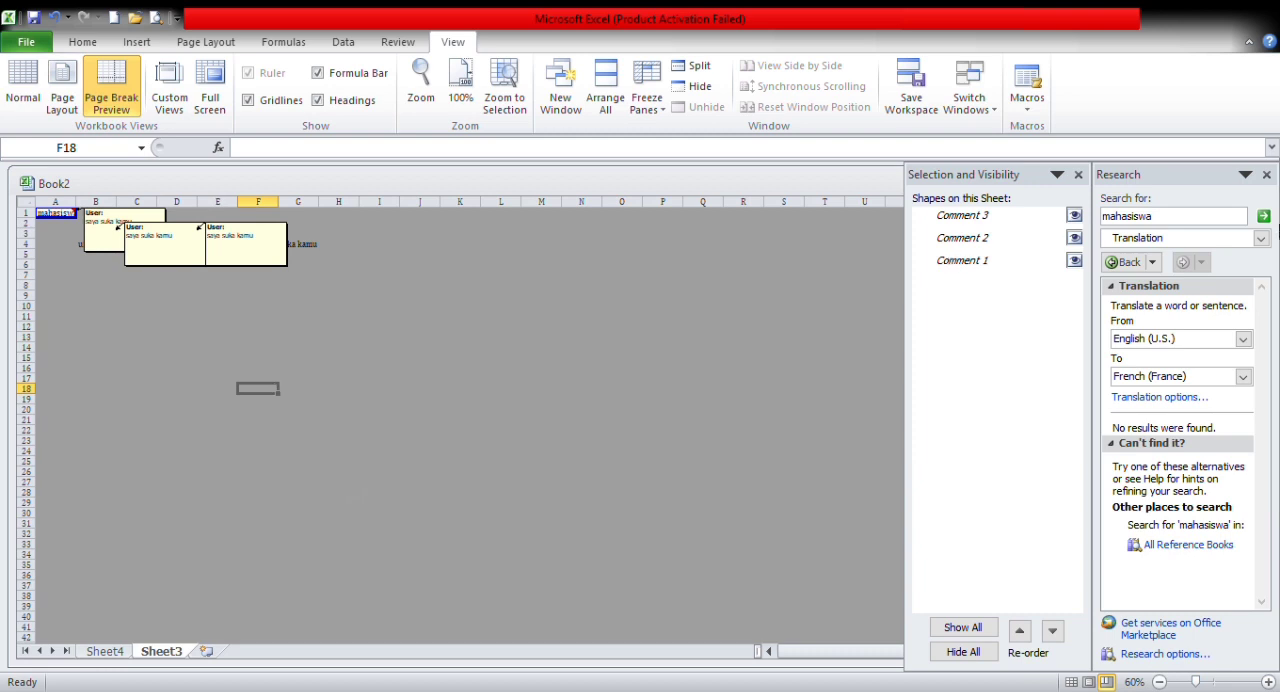
Step: Close the Research and Selection and Visibility panes, and bring up the Book1 workbook
left_click(1266, 174)
left_click(1266, 174)
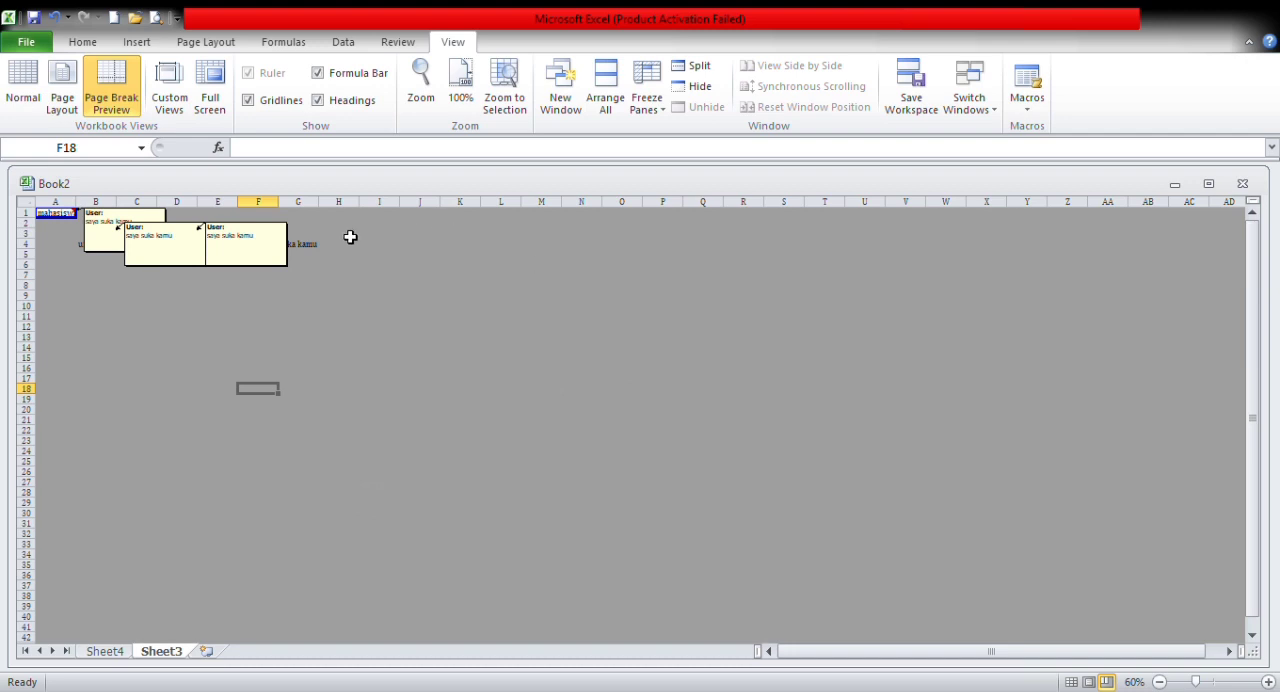
left_click(144, 266)
left_click(52, 214)
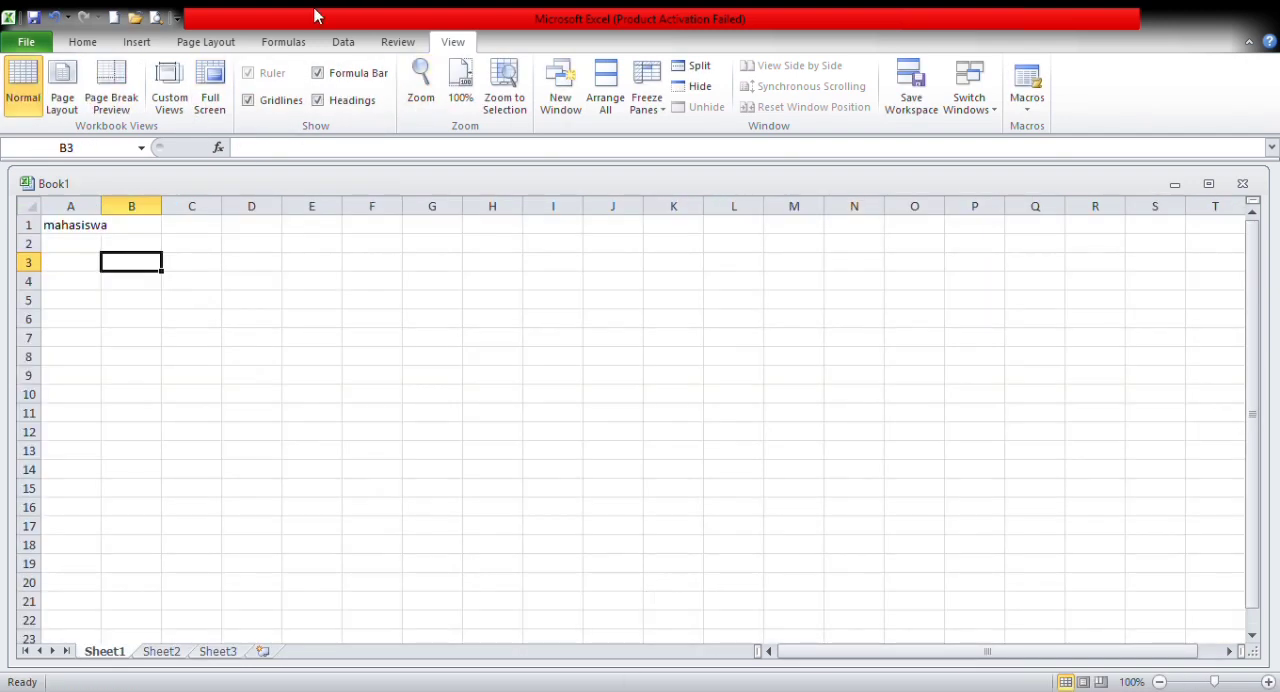
Step: Turn the gridlines of Sheet1 off and on again, and select cell C8
left_click(278, 102)
left_click(278, 102)
left_click_drag(71, 282, 40, 299)
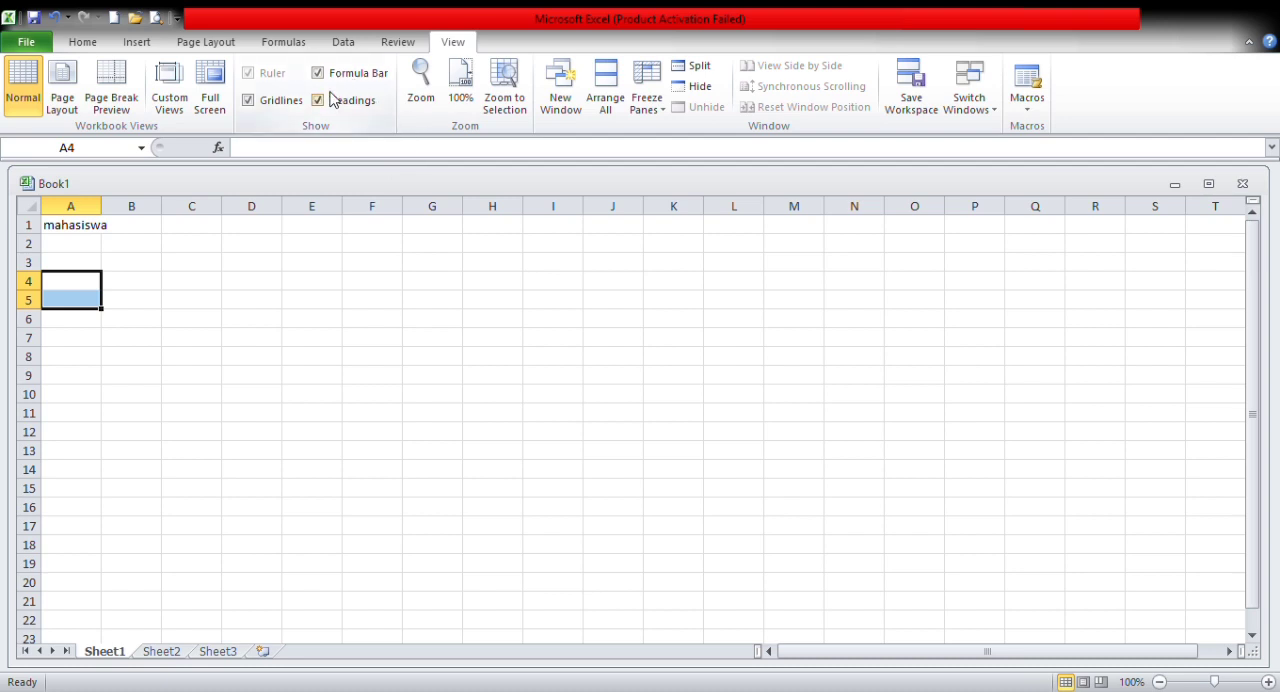
double_click(94, 490)
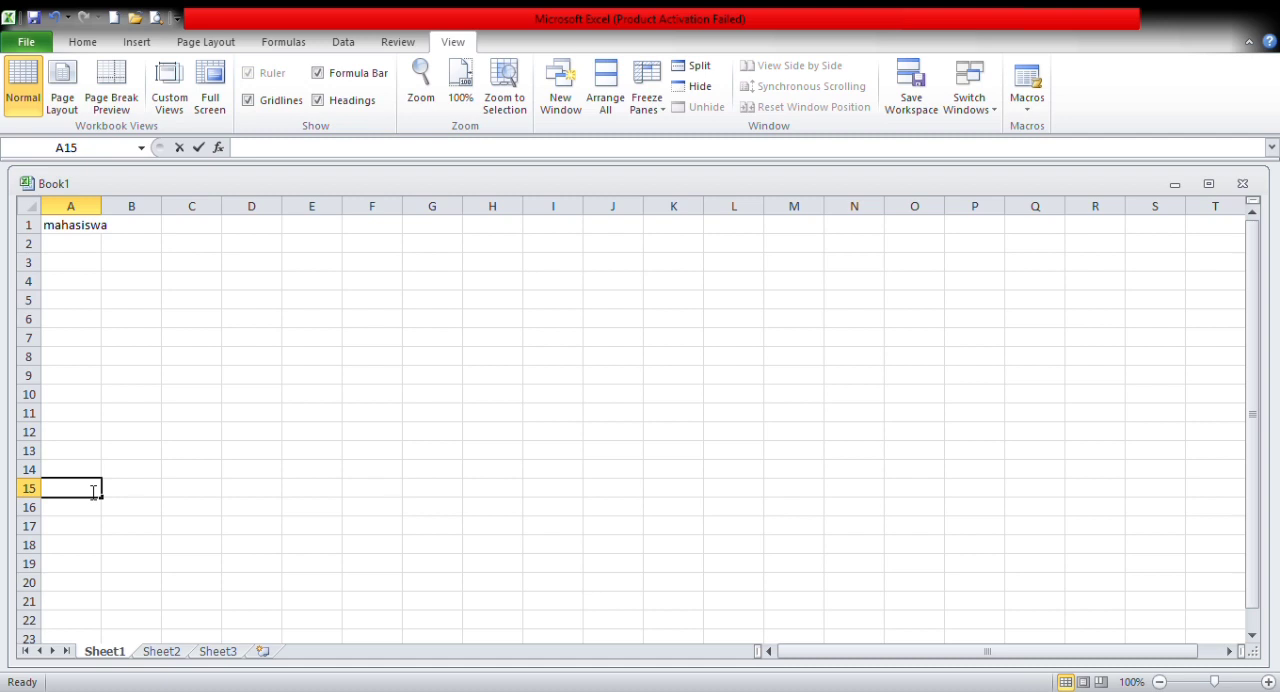
left_click(198, 364)
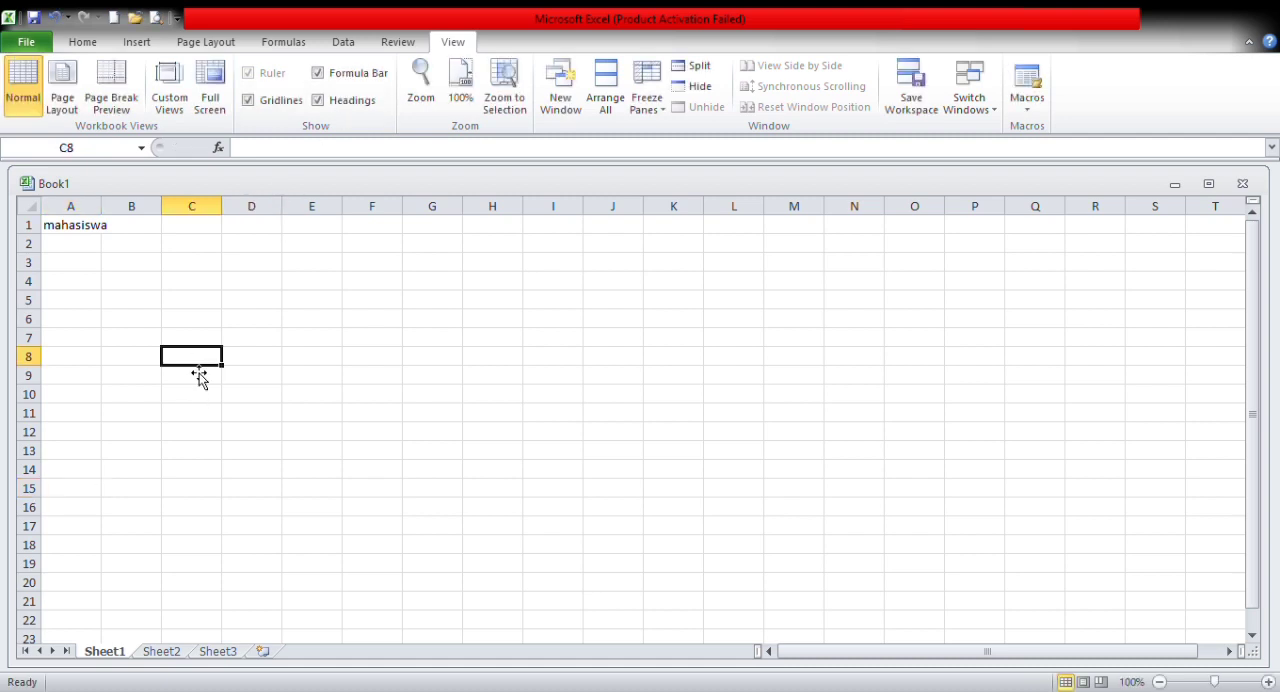
Step: Hide and restore the formula bar and the row and column headings
left_click(318, 73)
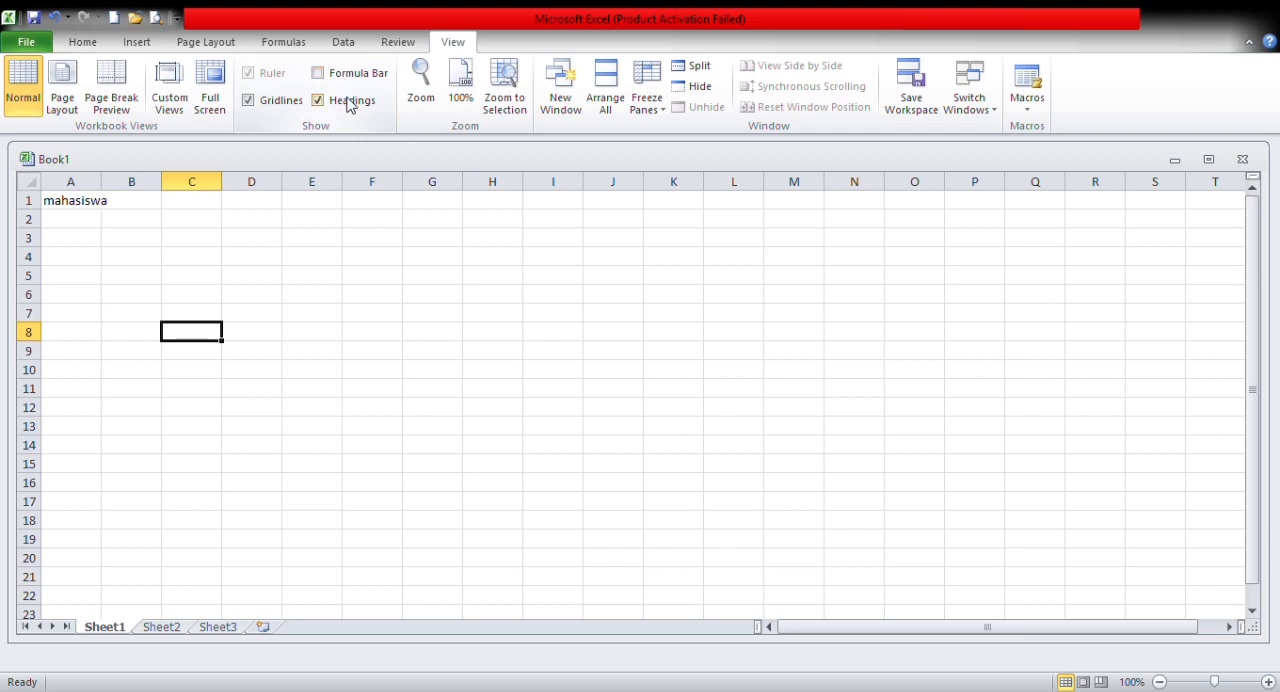
left_click(348, 102)
left_click(346, 101)
left_click(328, 76)
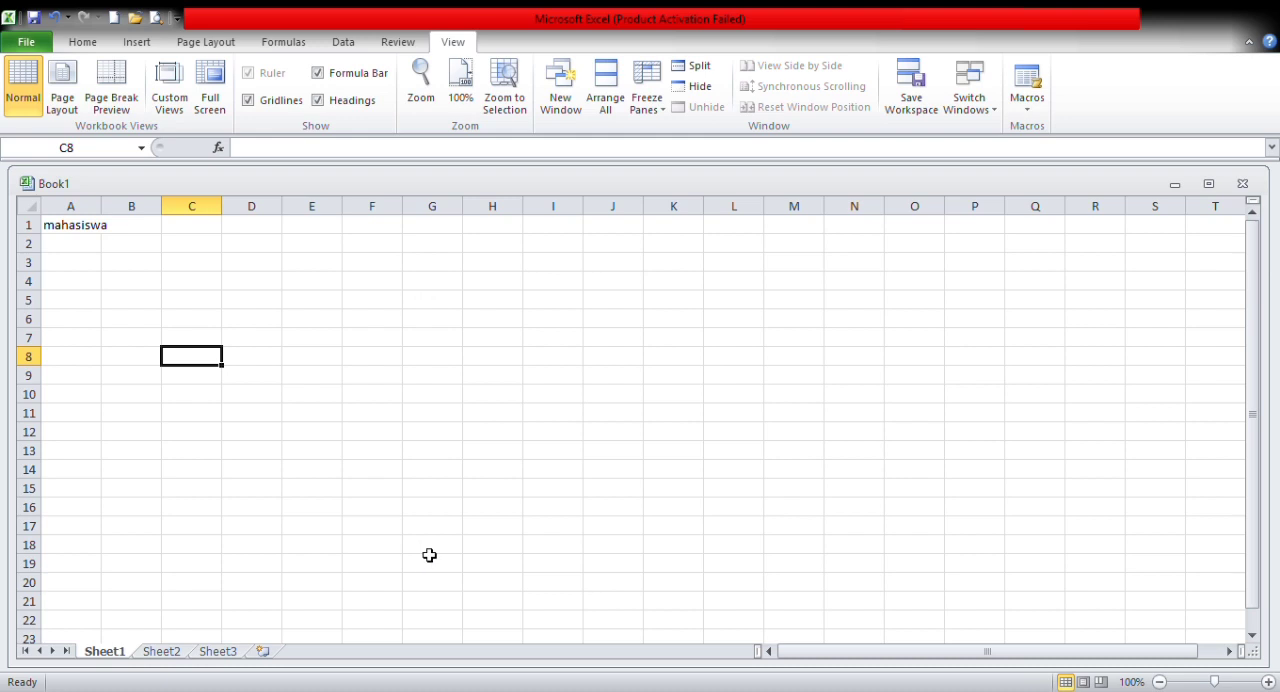
left_click_drag(429, 555, 488, 528)
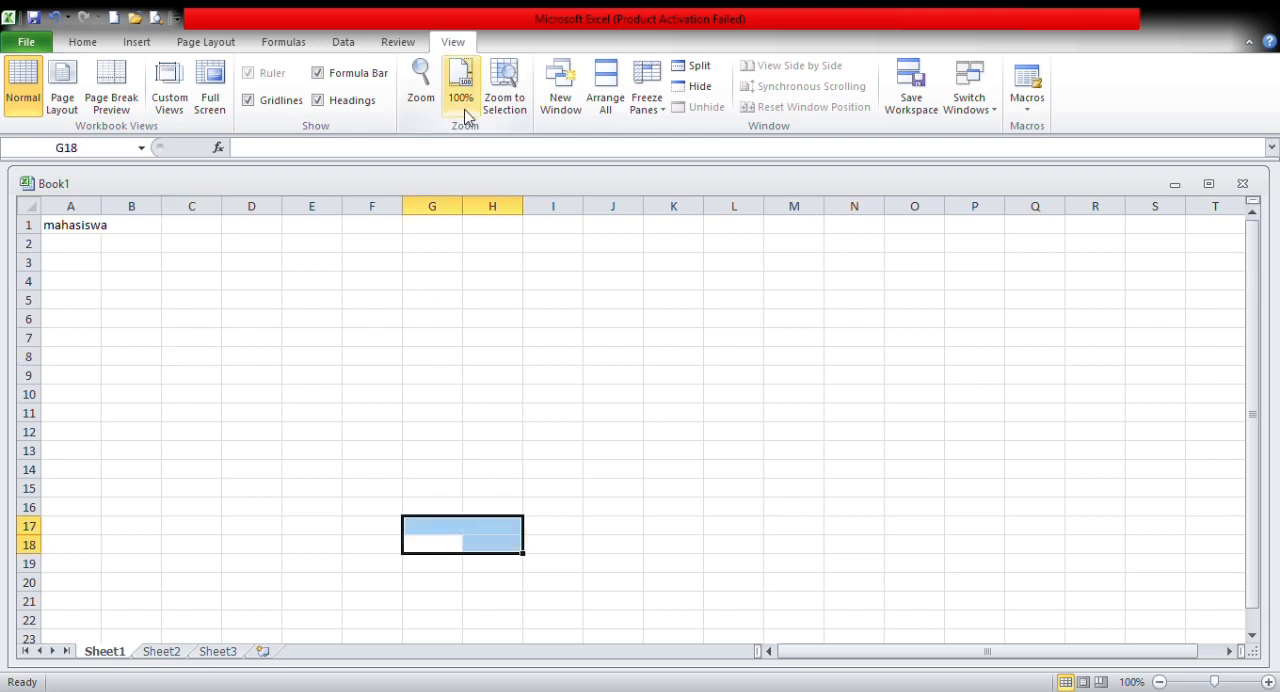
left_click(455, 470)
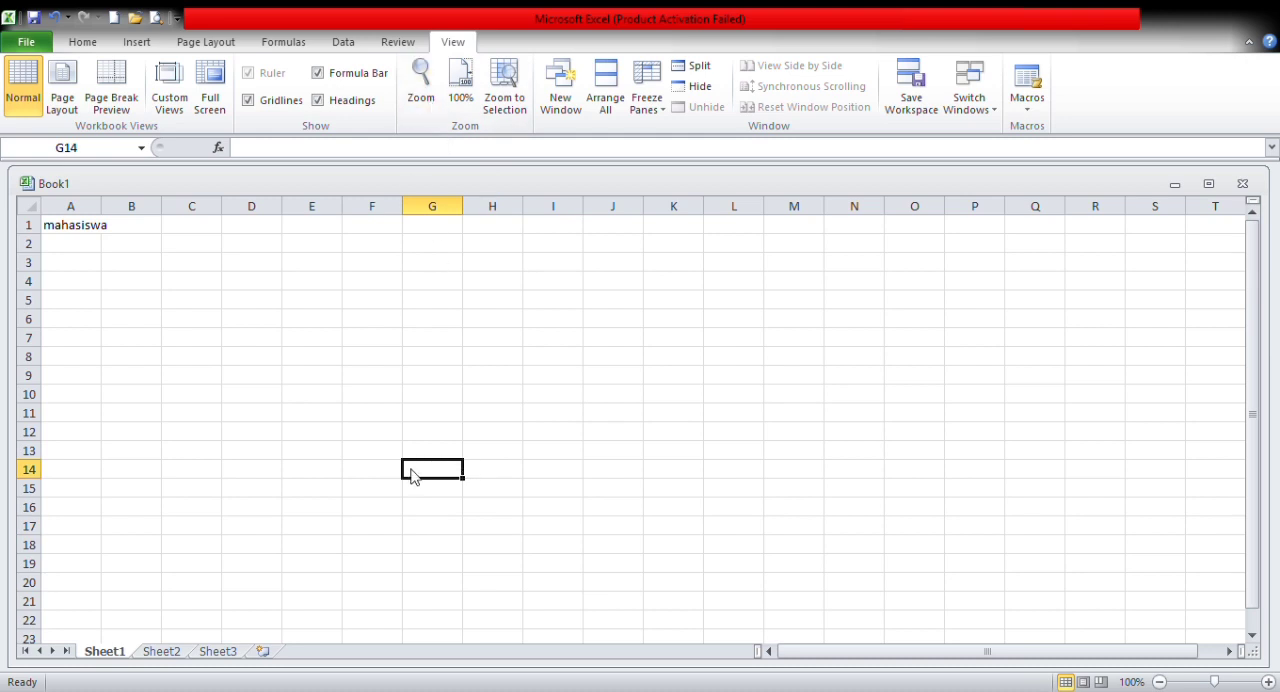
Step: Zoom Sheet1 out to 50% and back to 100%, and zoom to the selected cell G14 before selecting D1
scroll(432, 557, "down", 4)
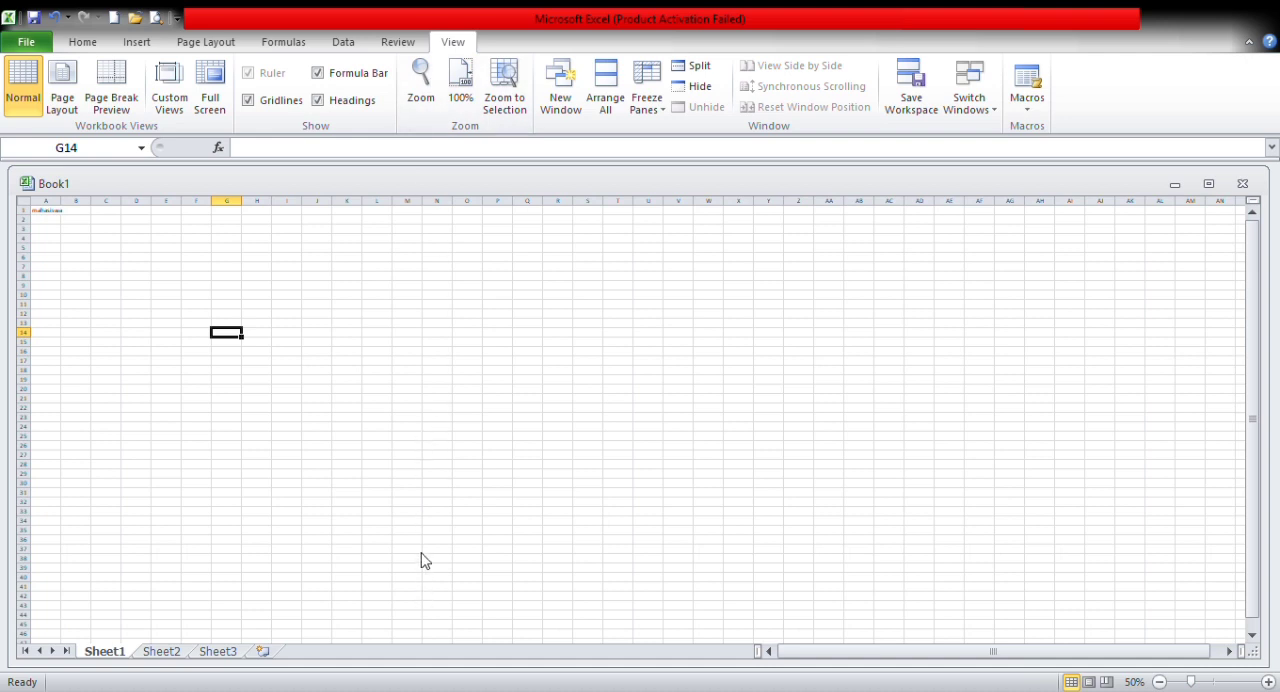
scroll(427, 560, "up", 4)
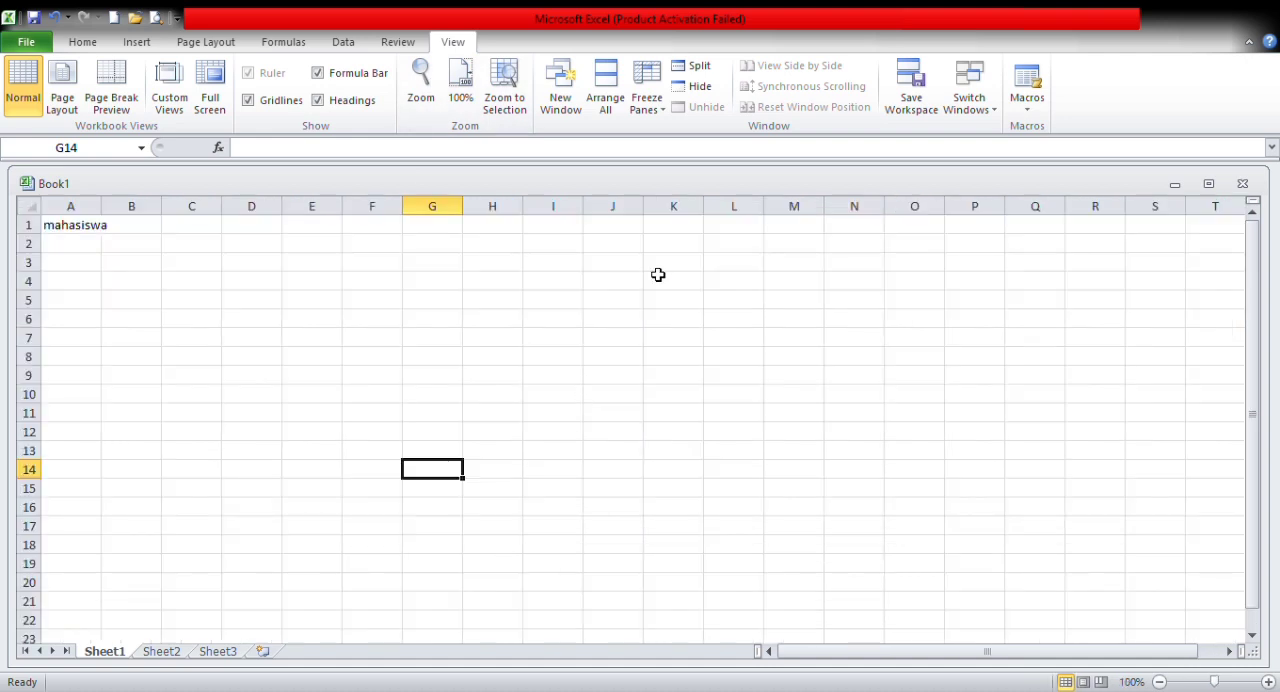
left_click(522, 103)
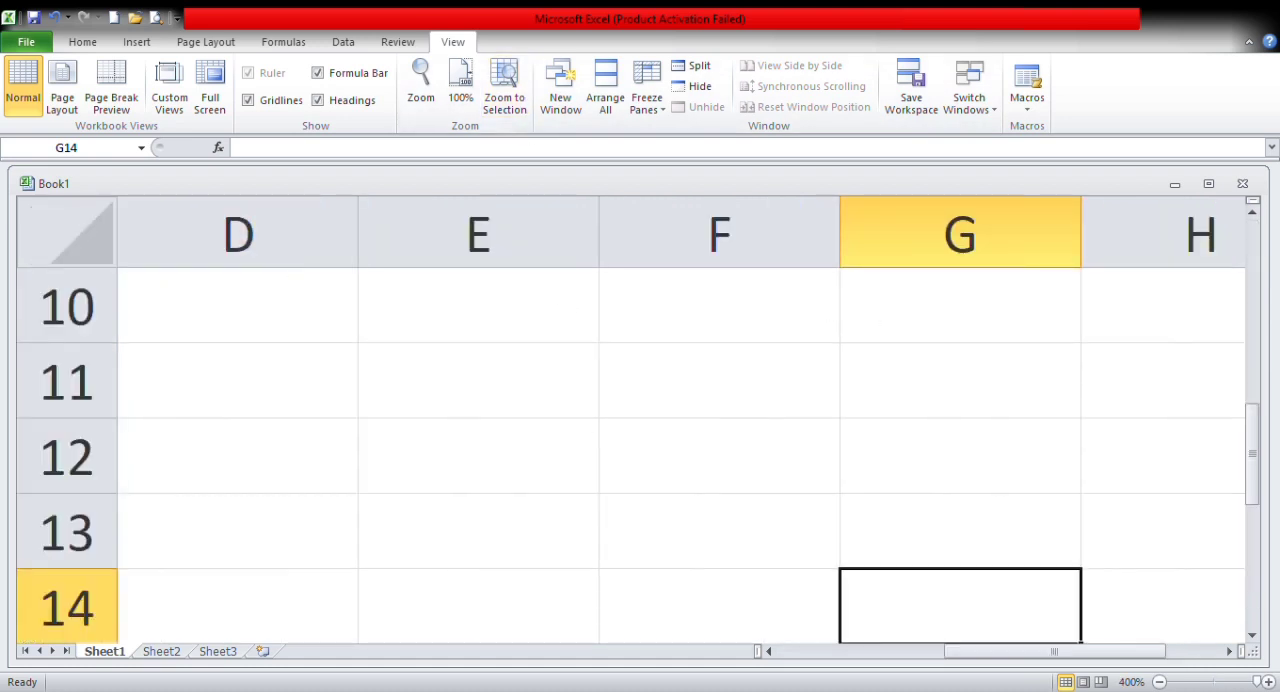
left_click_drag(1256, 462, 1257, 277)
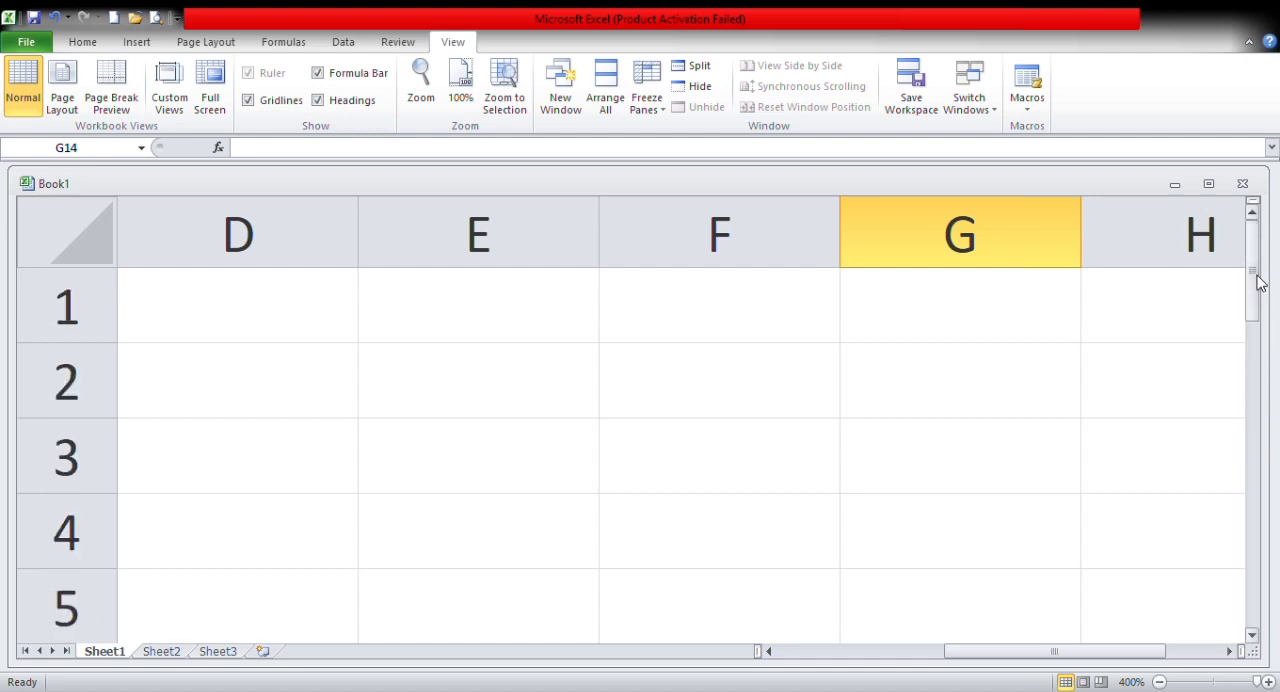
left_click(181, 309)
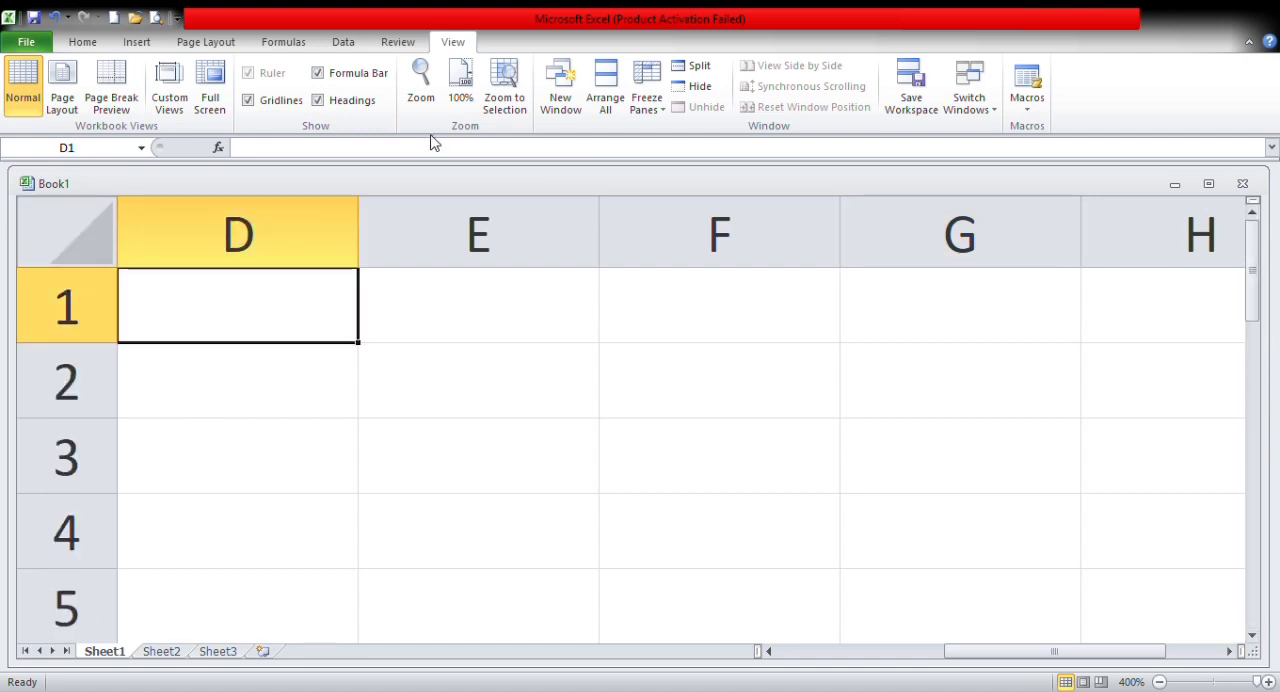
Step: Open a second window of the Book1 workbook and arrange the two windows next to each other
left_click(575, 118)
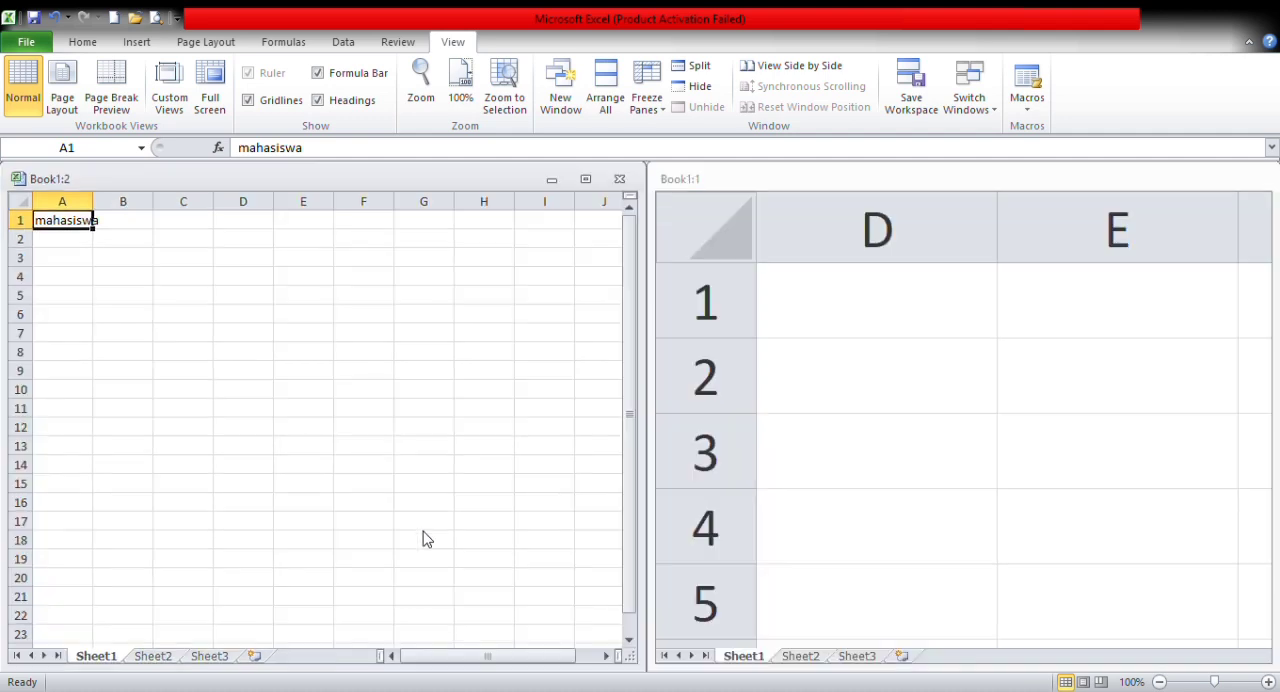
left_click_drag(423, 532, 698, 275)
Step: Freeze the panes of the Book1:2 window at cell O7, and select cell O11
left_click(544, 338)
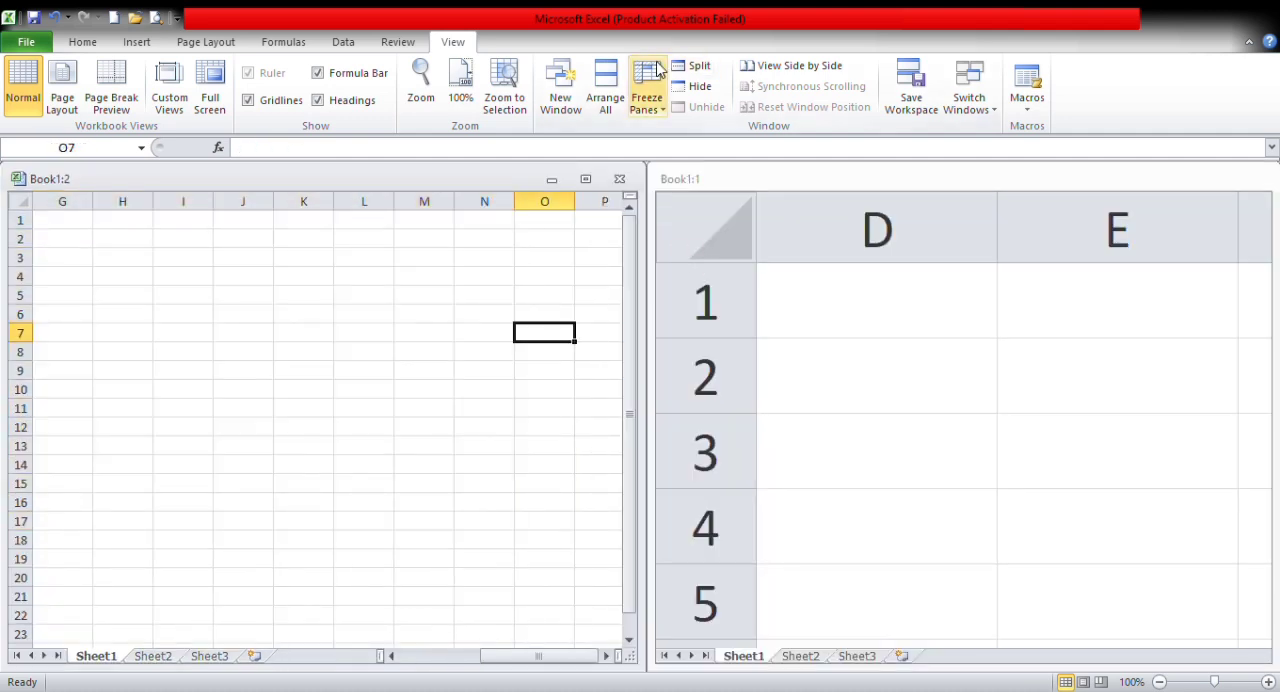
left_click(657, 111)
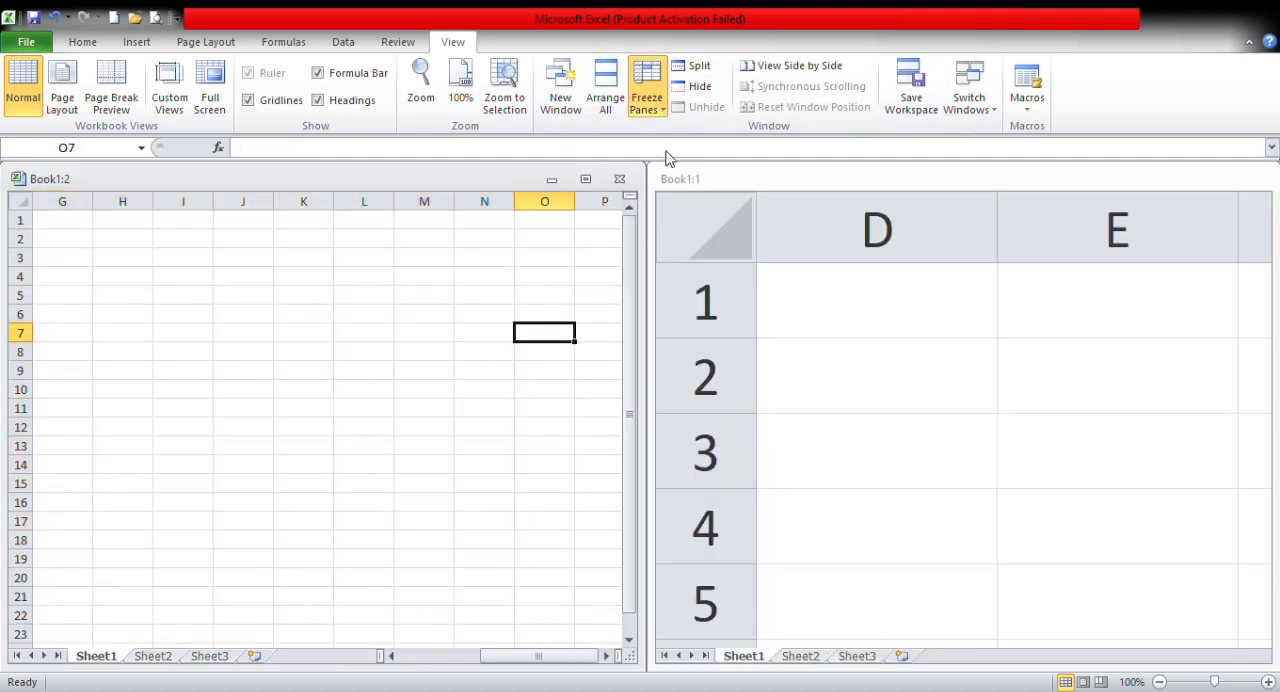
left_click(655, 156)
double_click(208, 489)
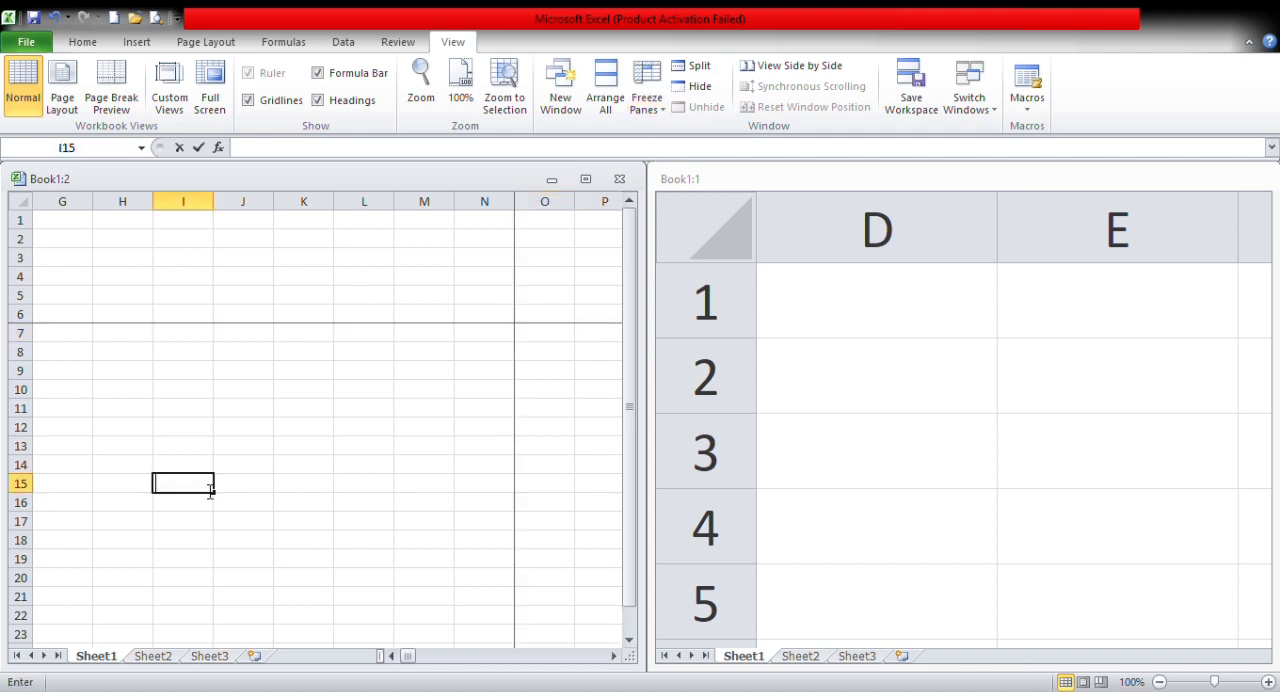
left_click(560, 408)
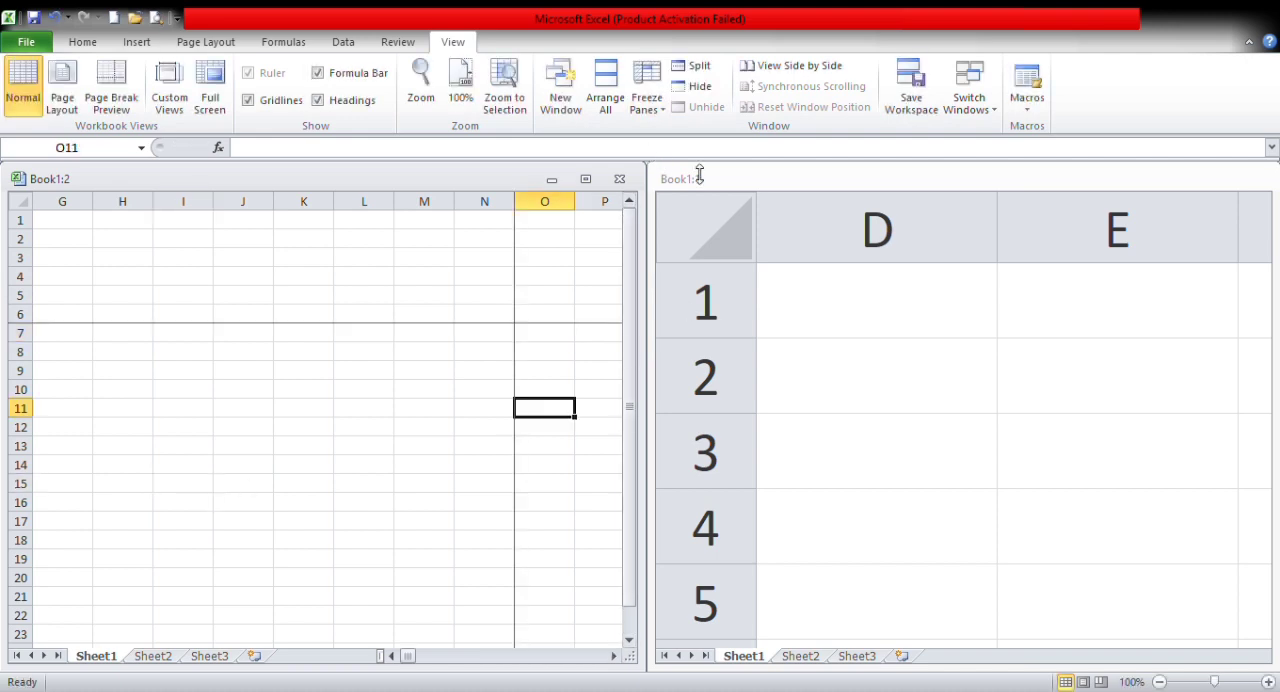
Step: Split the Book1:2 window into separate panes and select cell K10
left_click(704, 74)
left_click(423, 394)
left_click(345, 398)
left_click(305, 401)
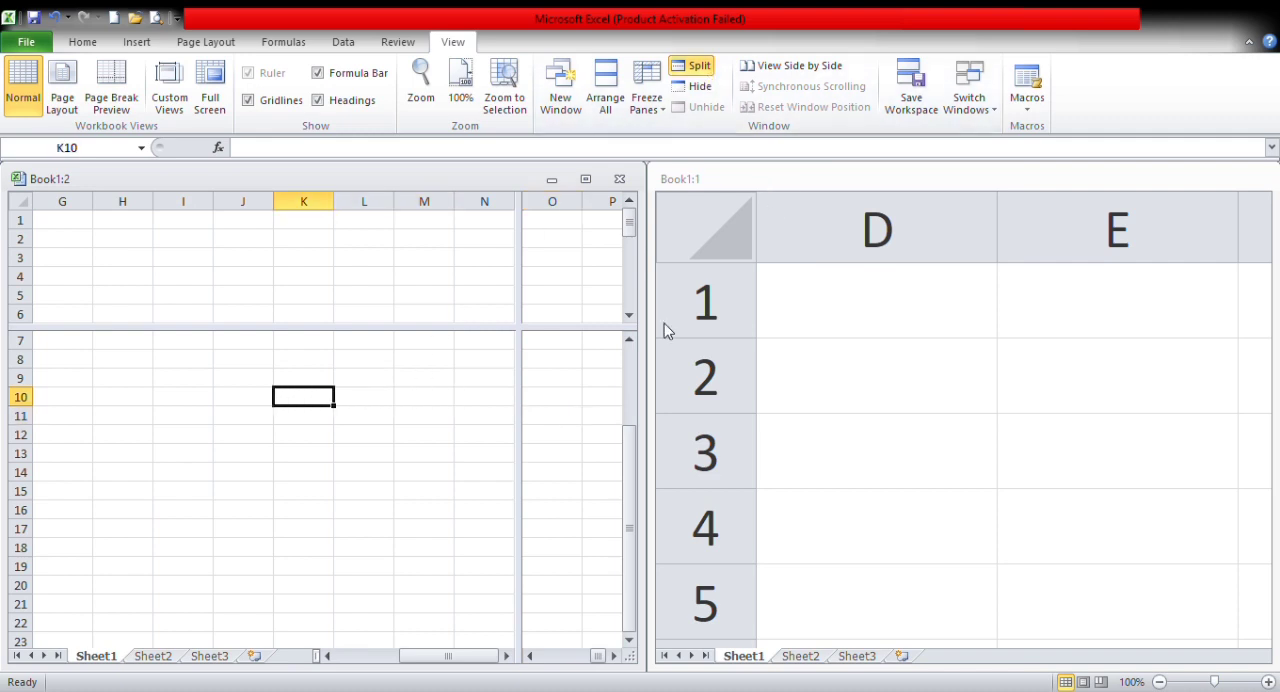
Step: Hide the Book1:2 window, select D4 in the remaining window, and unhide Book1:2
left_click(702, 88)
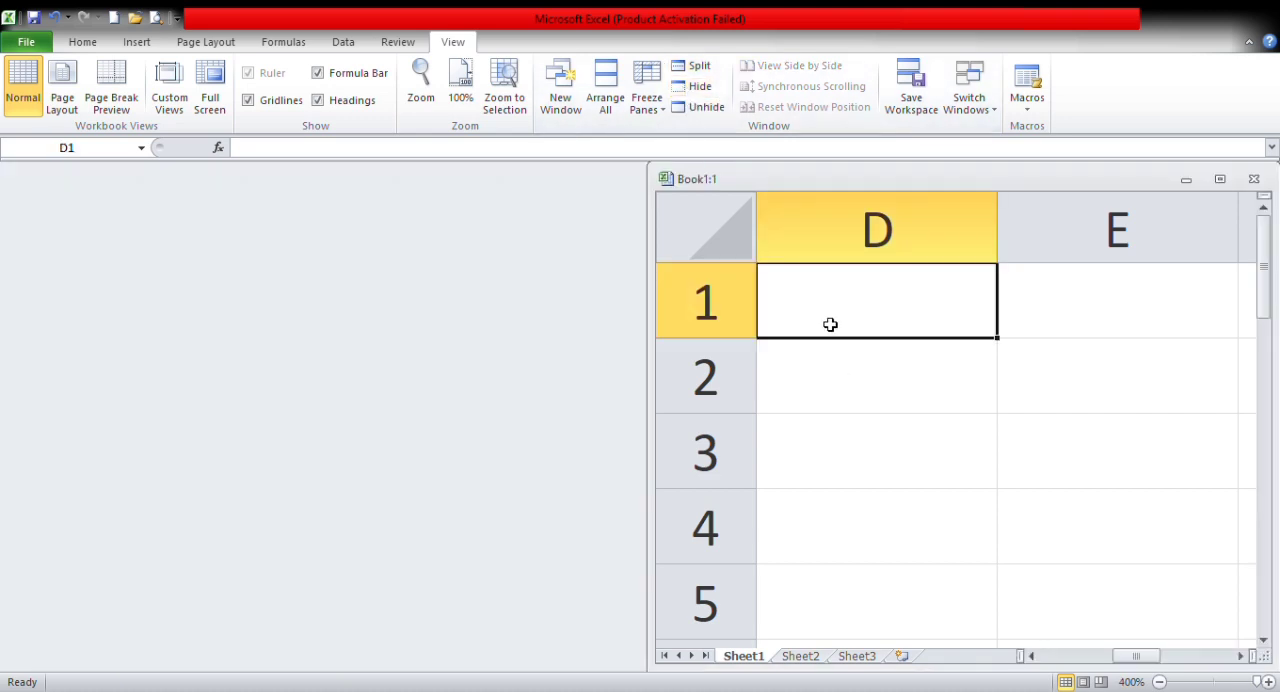
double_click(780, 311)
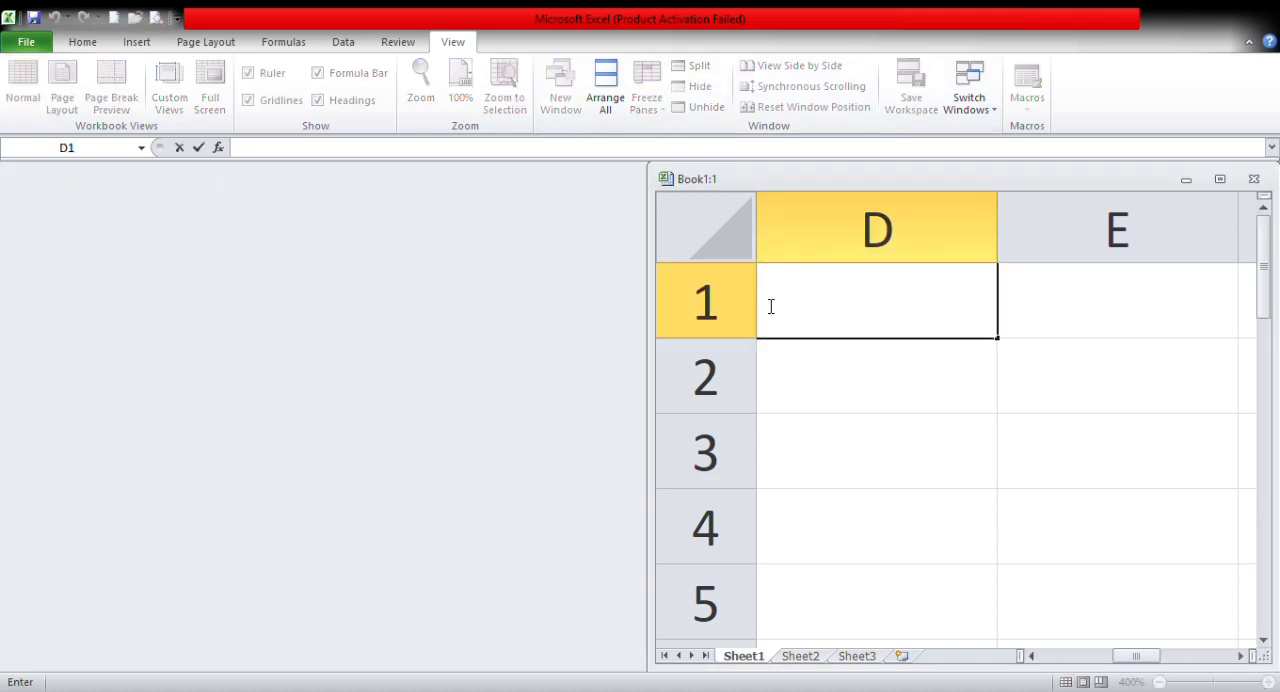
left_click(753, 315)
left_click(880, 497)
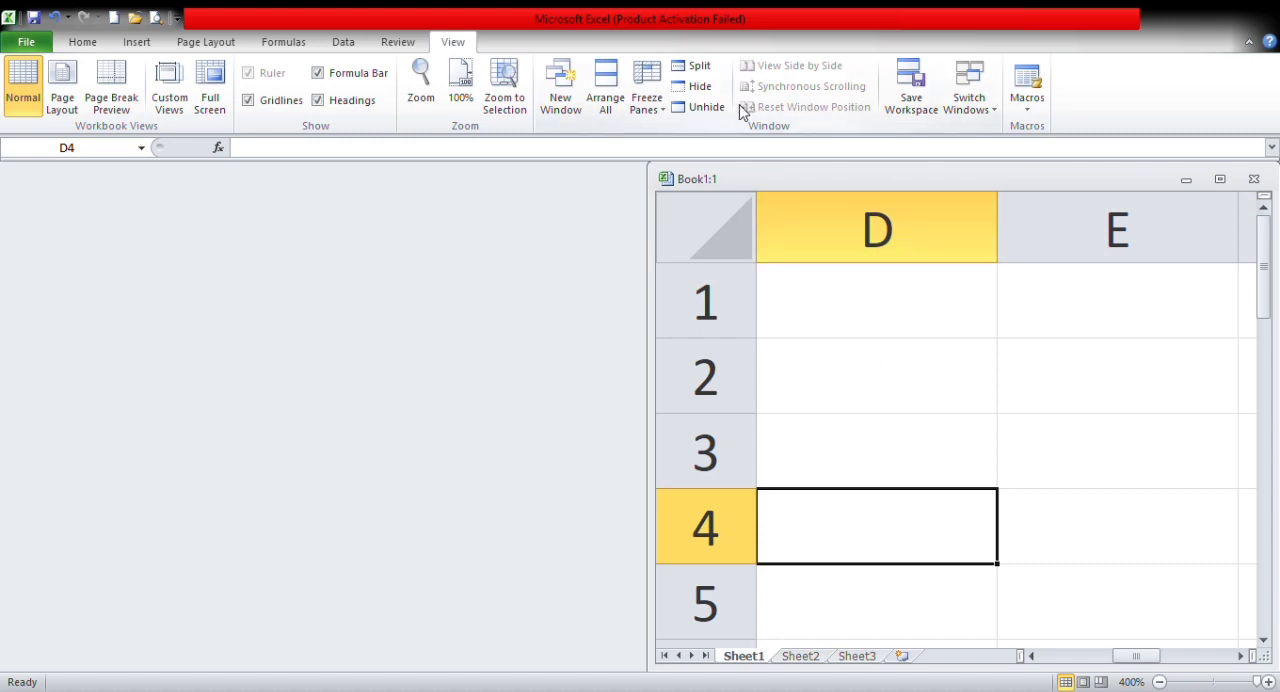
left_click(705, 107)
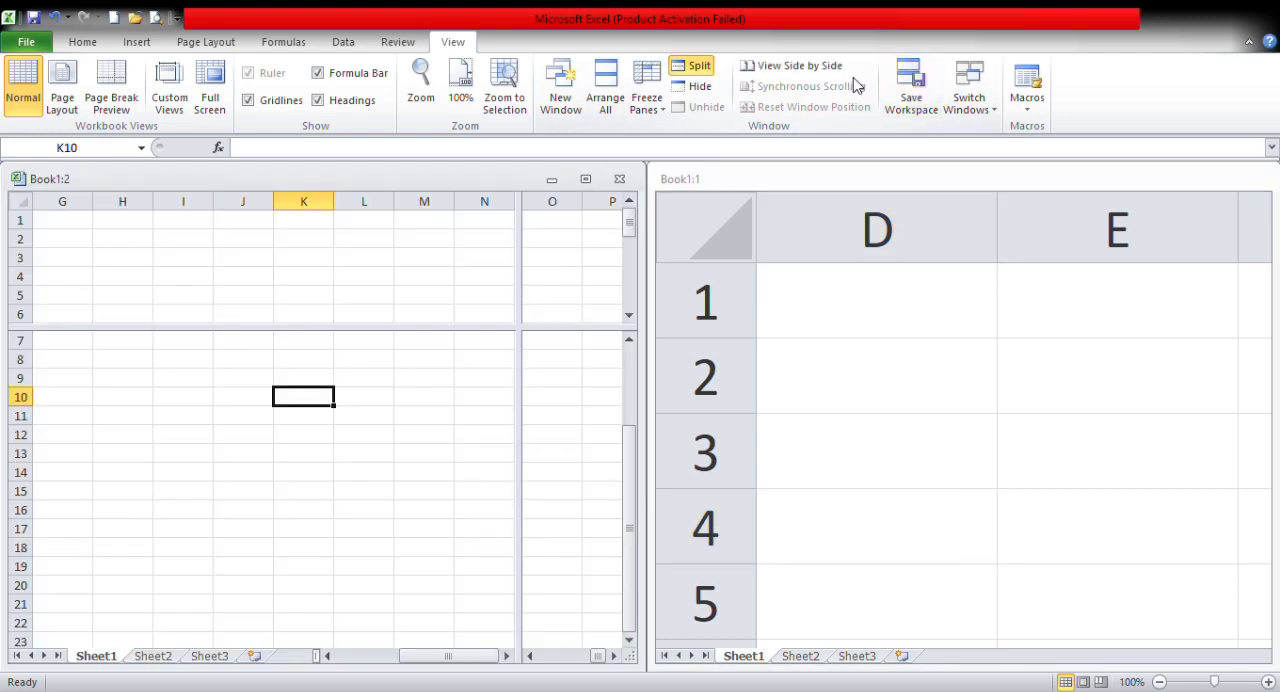
Step: View both Book1 windows side by side with synchronous scrolling turned off, and select cell P30 in Book1:2
left_click(840, 68)
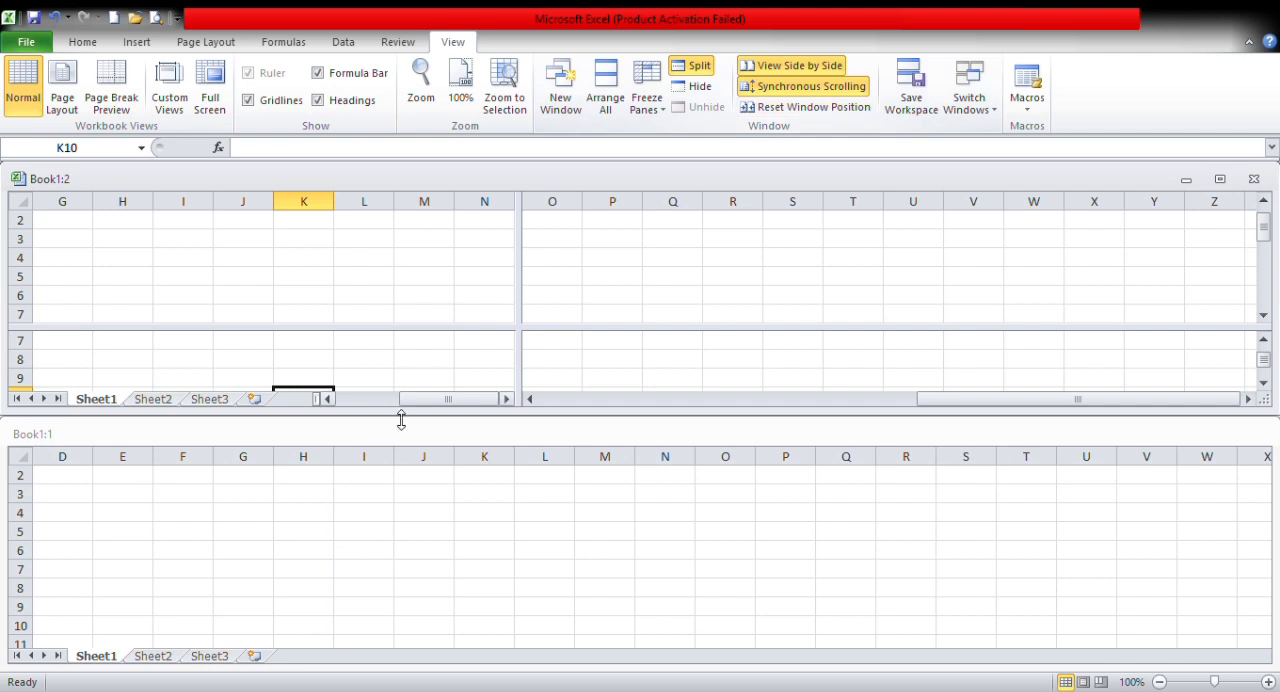
left_click(751, 88)
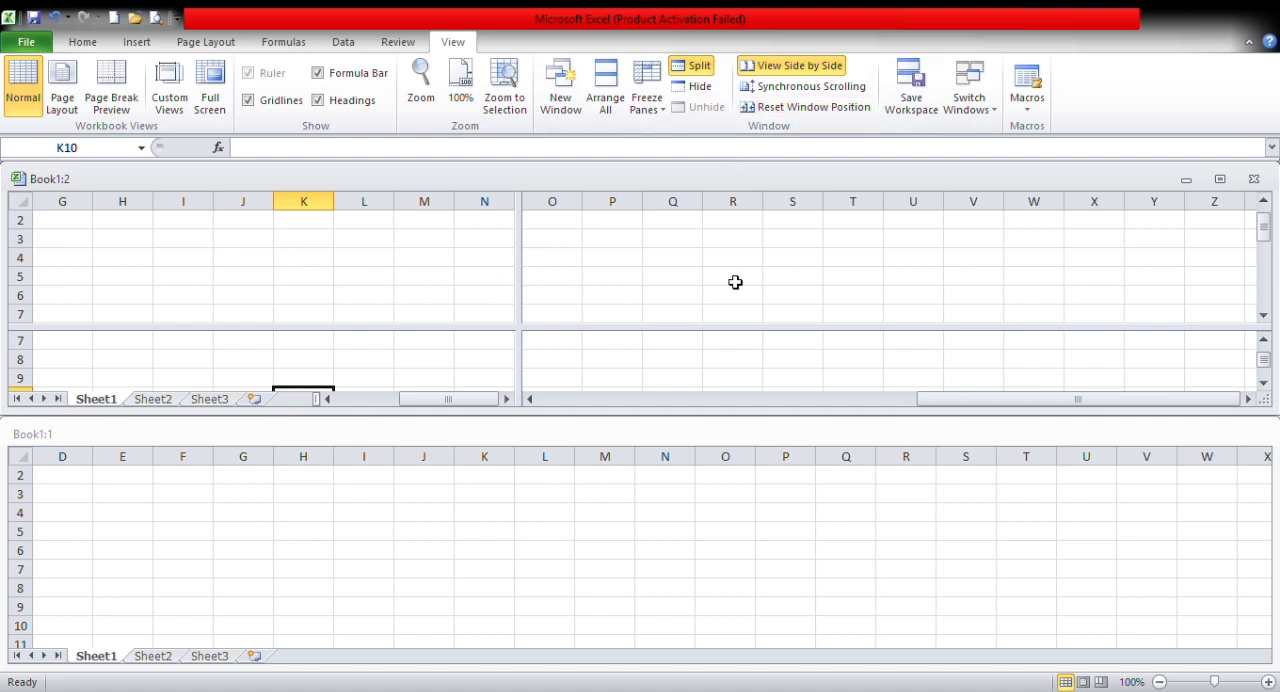
left_click_drag(452, 290, 594, 326)
left_click(603, 314)
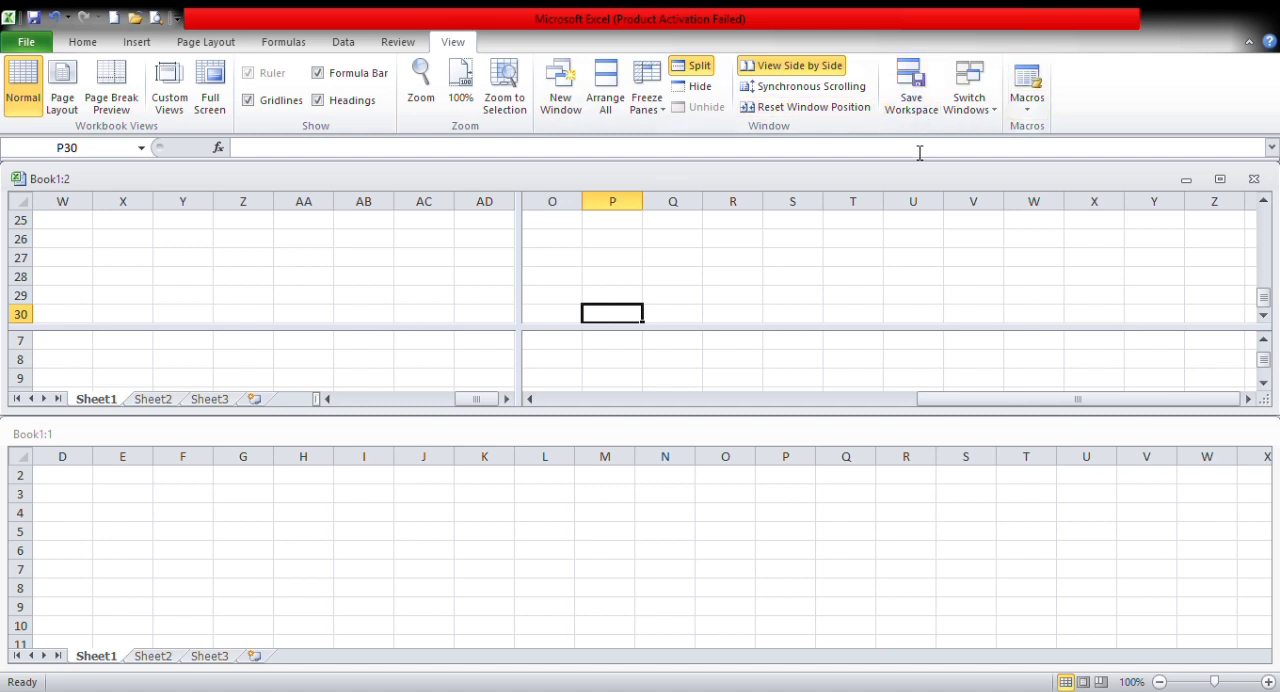
left_click(986, 137)
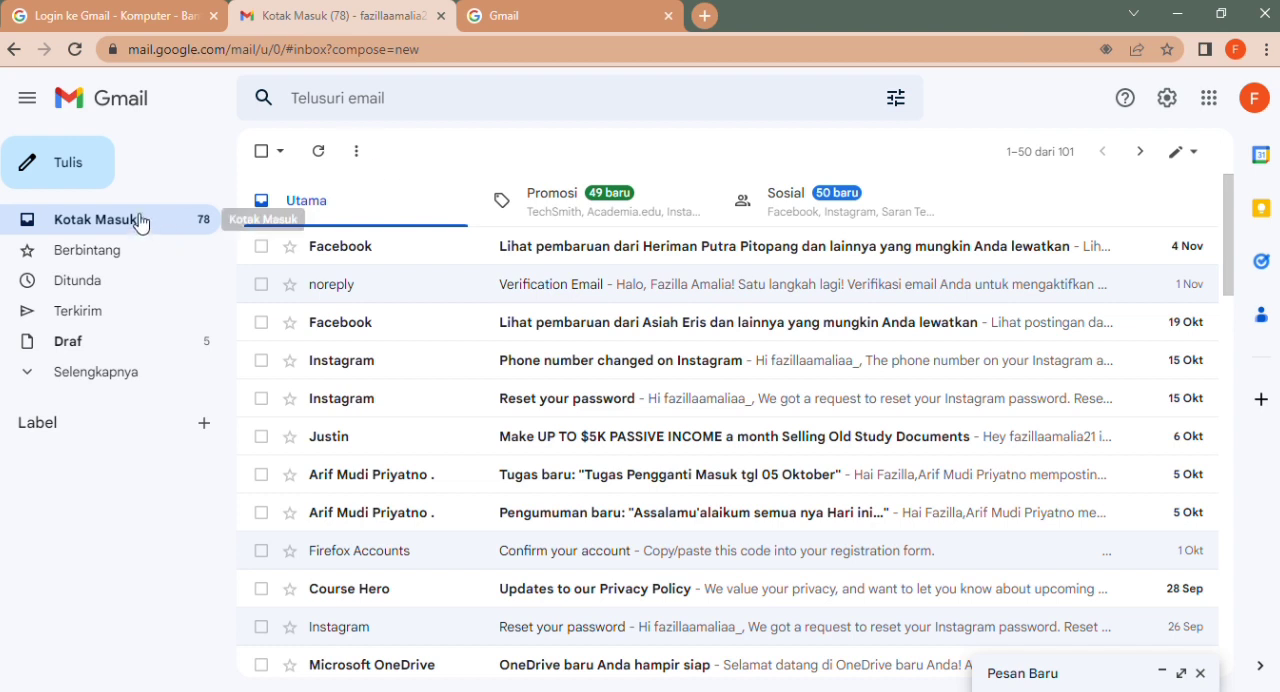
Step: In Gmail, start a new message and enter the recipient's e-mail address
left_click(88, 170)
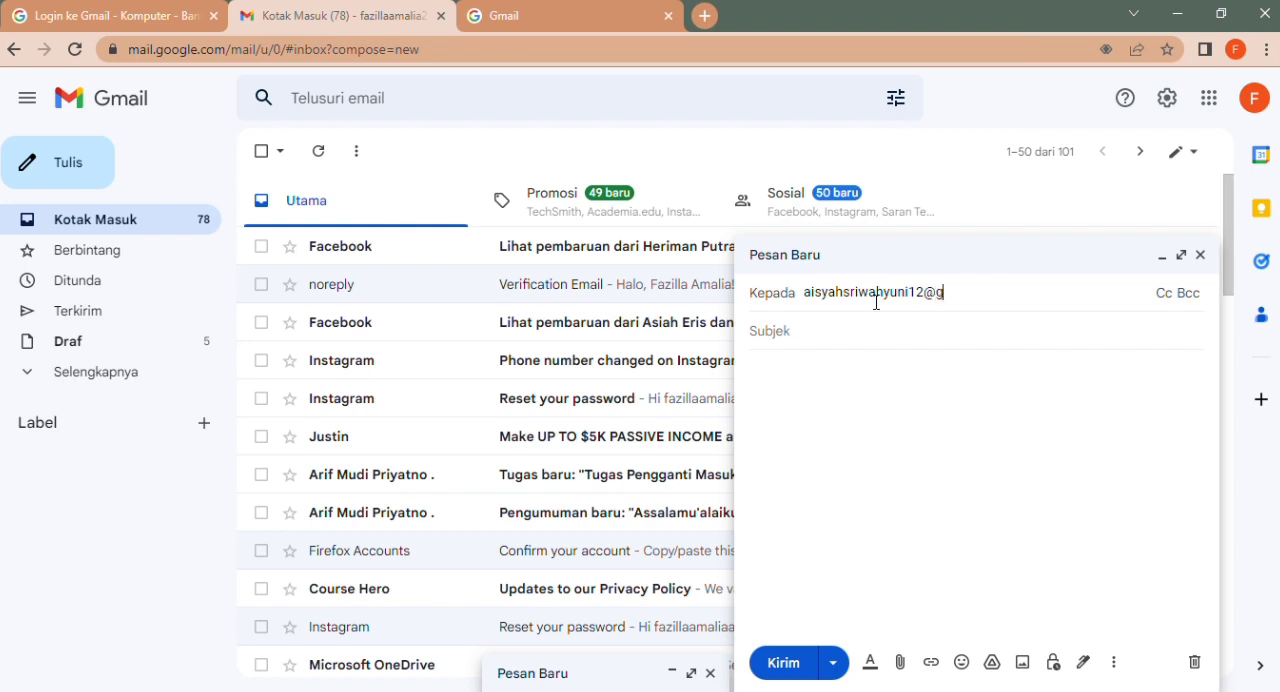
type("mail.com")
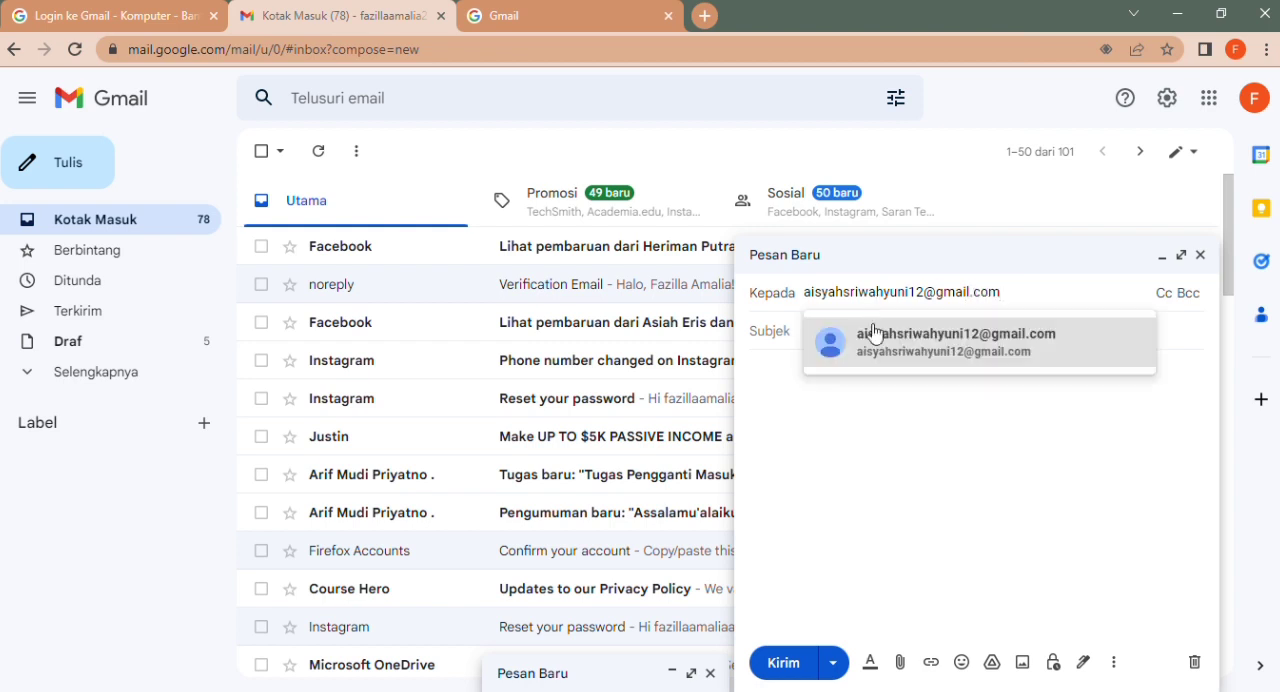
left_click(872, 333)
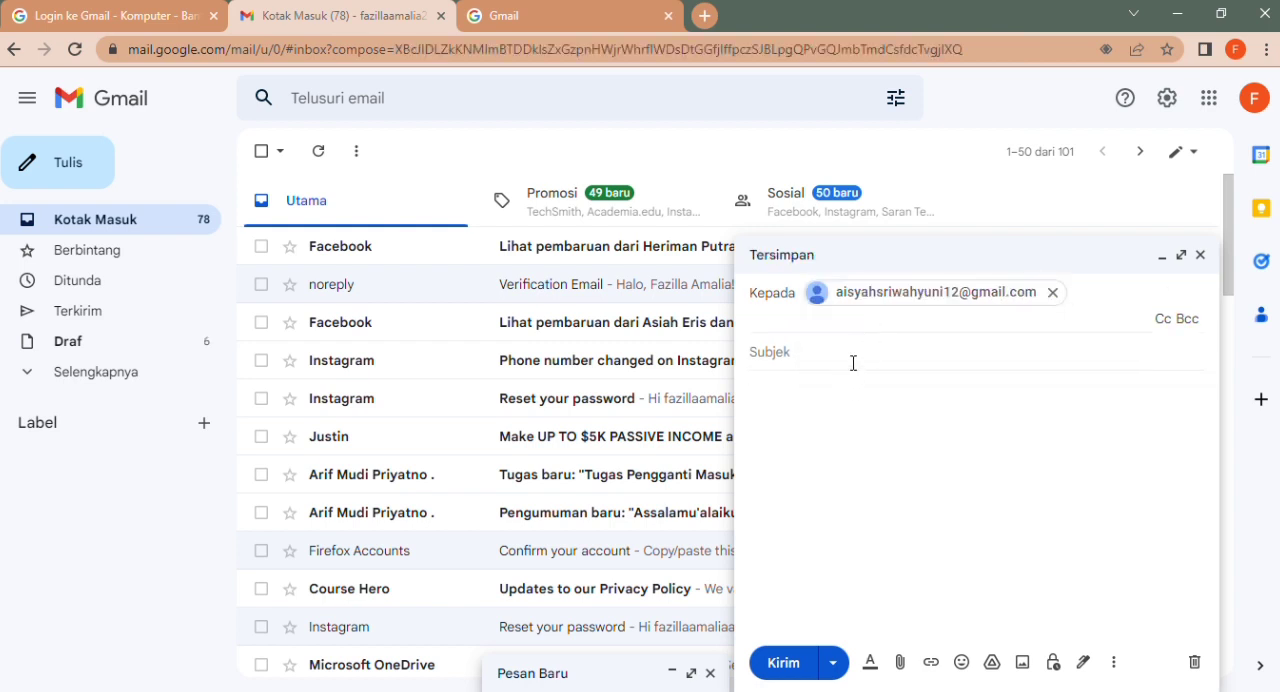
Step: Write the message body as "asalamualikum" with "tugas 1" on the second line
left_click(845, 405)
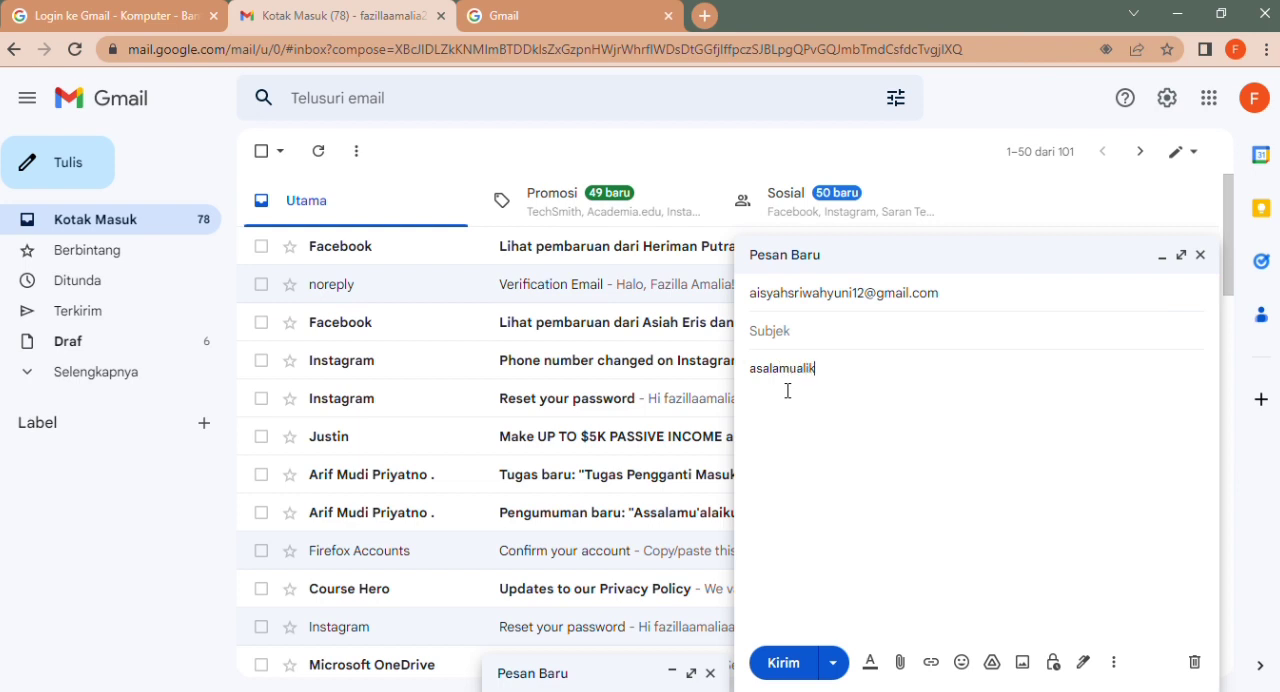
key("Return")
type("yu")
type("gas 1")
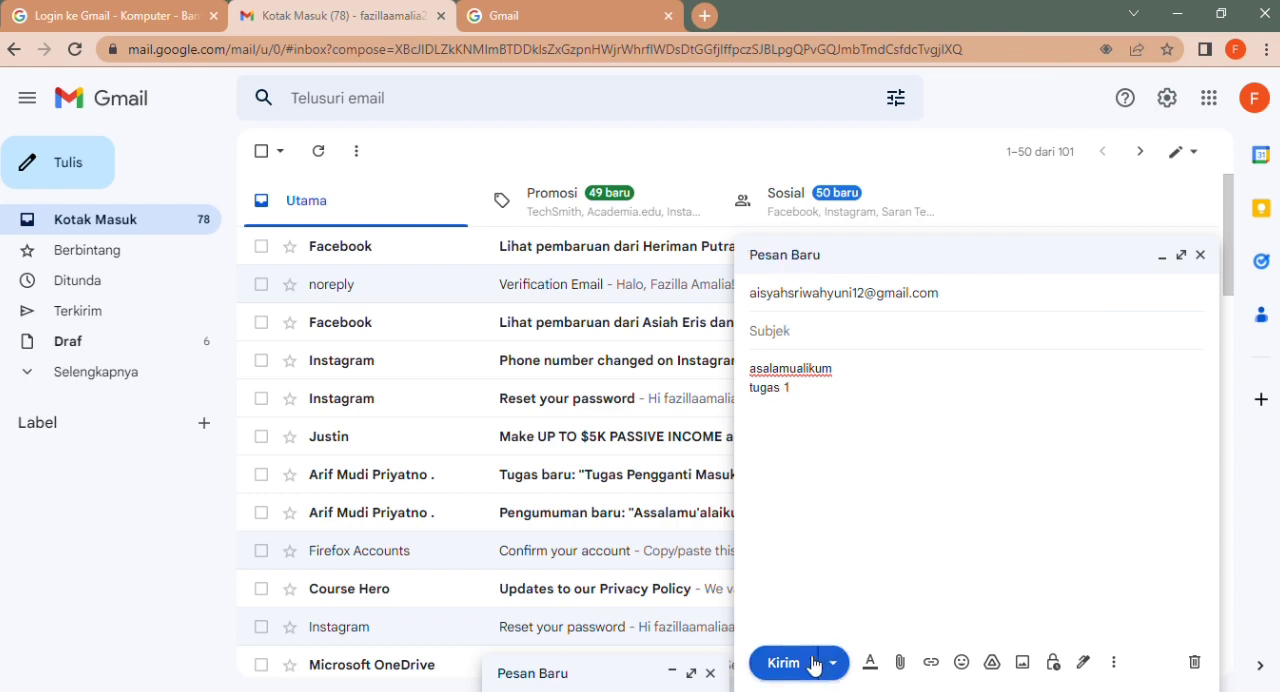
Step: Attach MAKALAH PARAGRAF.docx to the message and send it
left_click(901, 665)
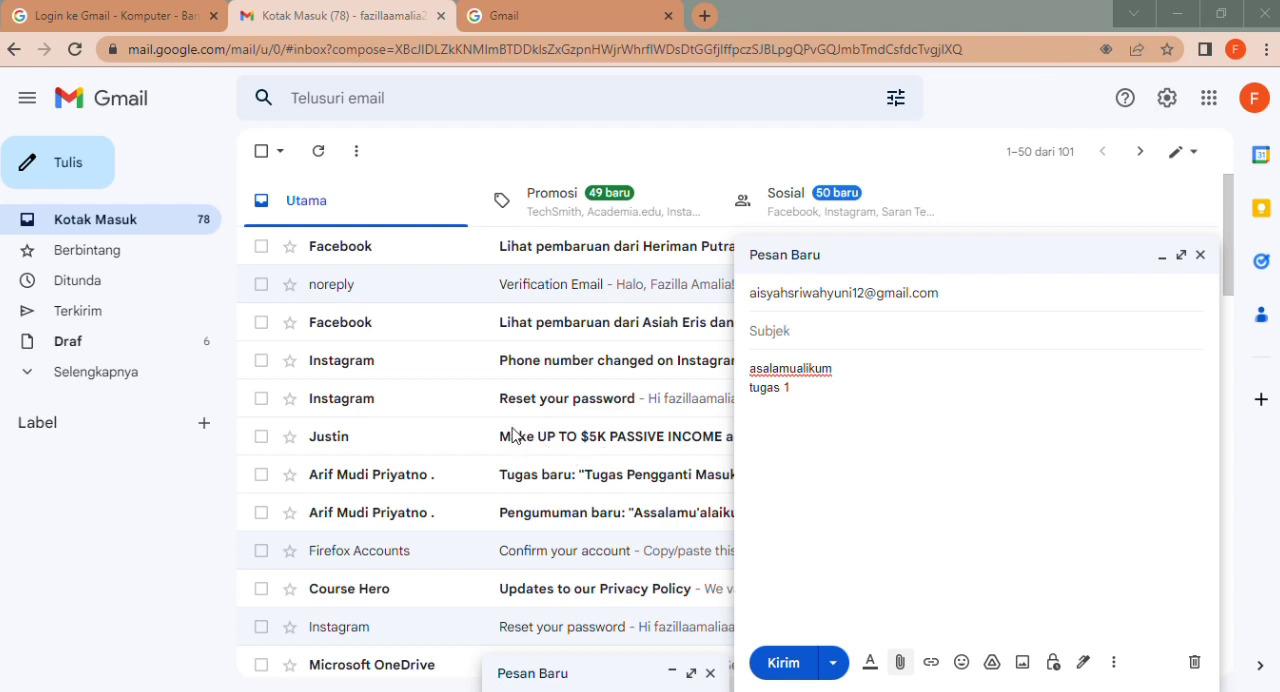
double_click(517, 437)
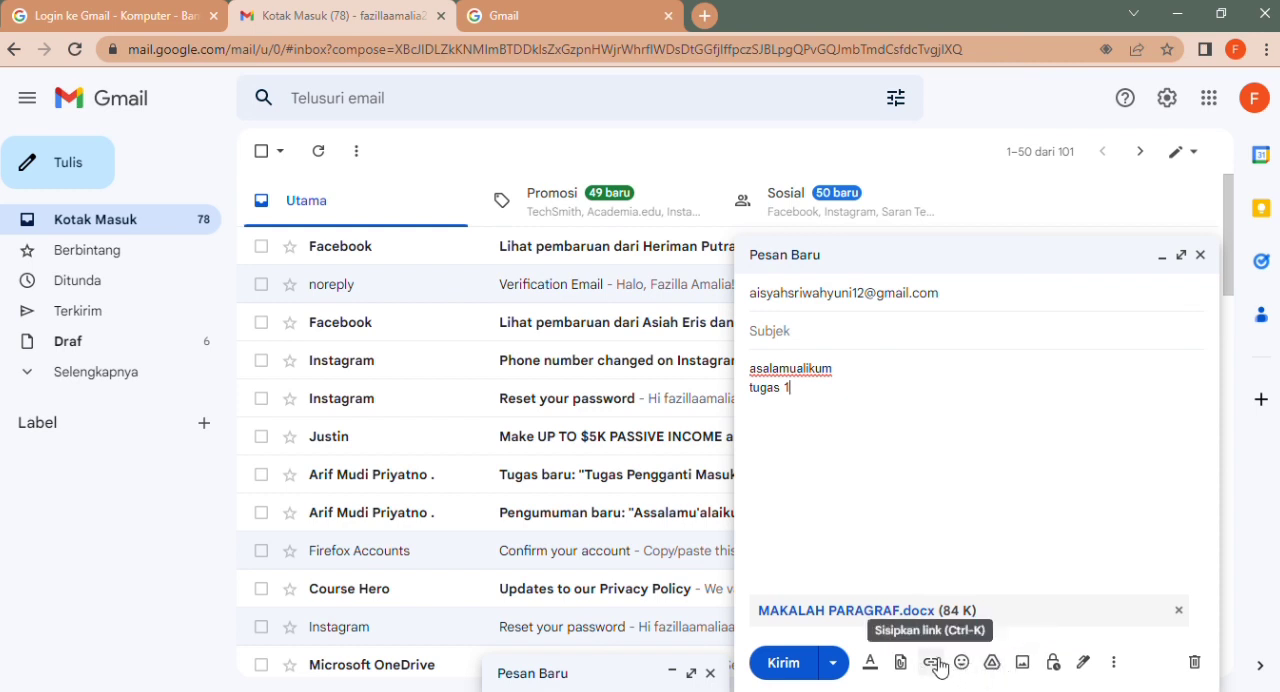
left_click(836, 664)
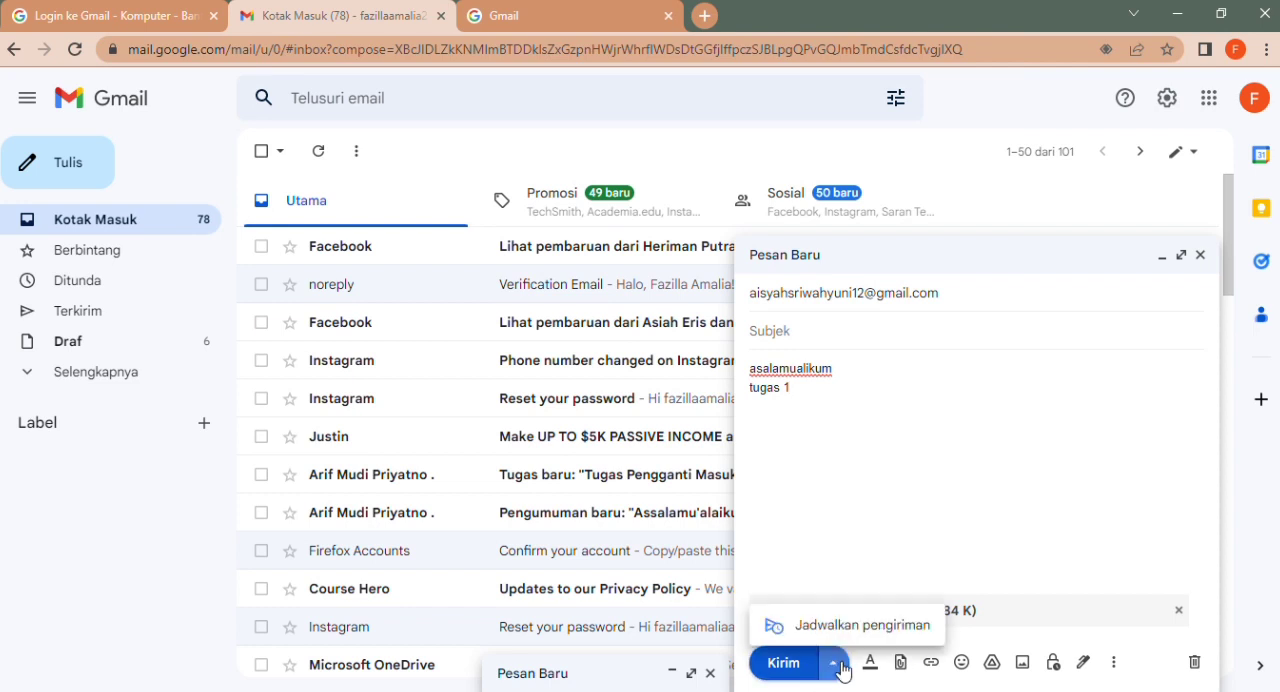
left_click(812, 663)
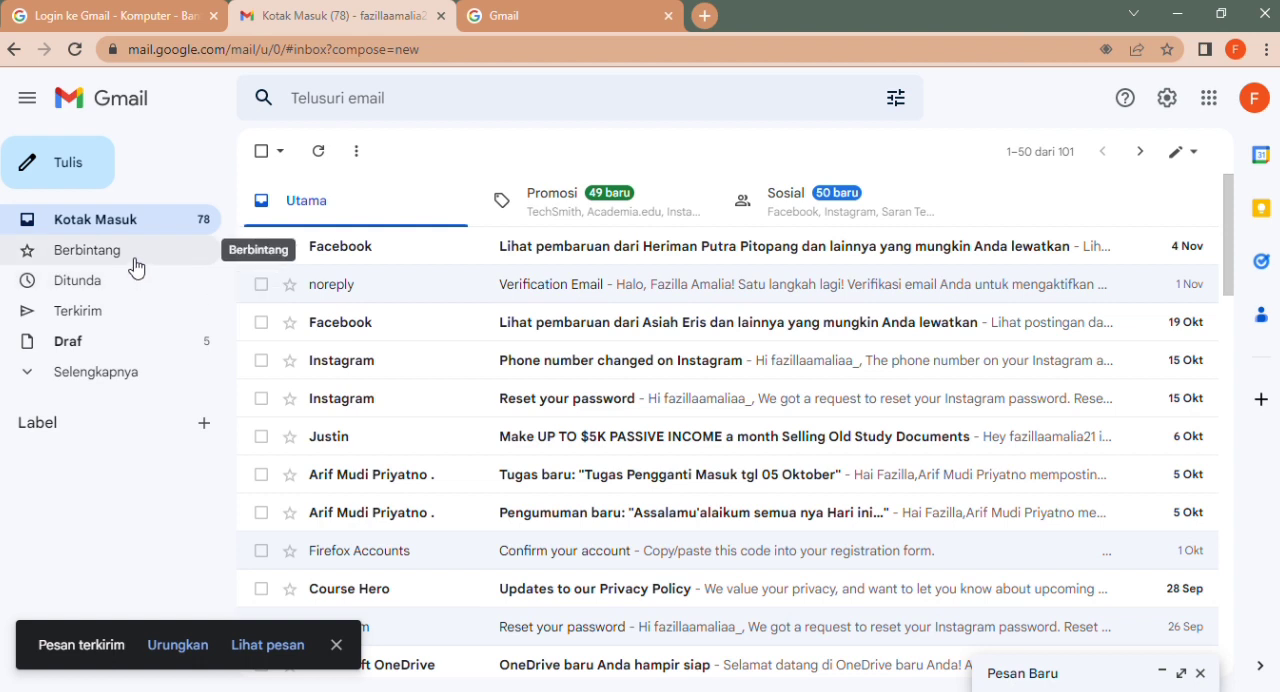
Step: Look through the inbox messages and display the starred mail folder
left_click(129, 215)
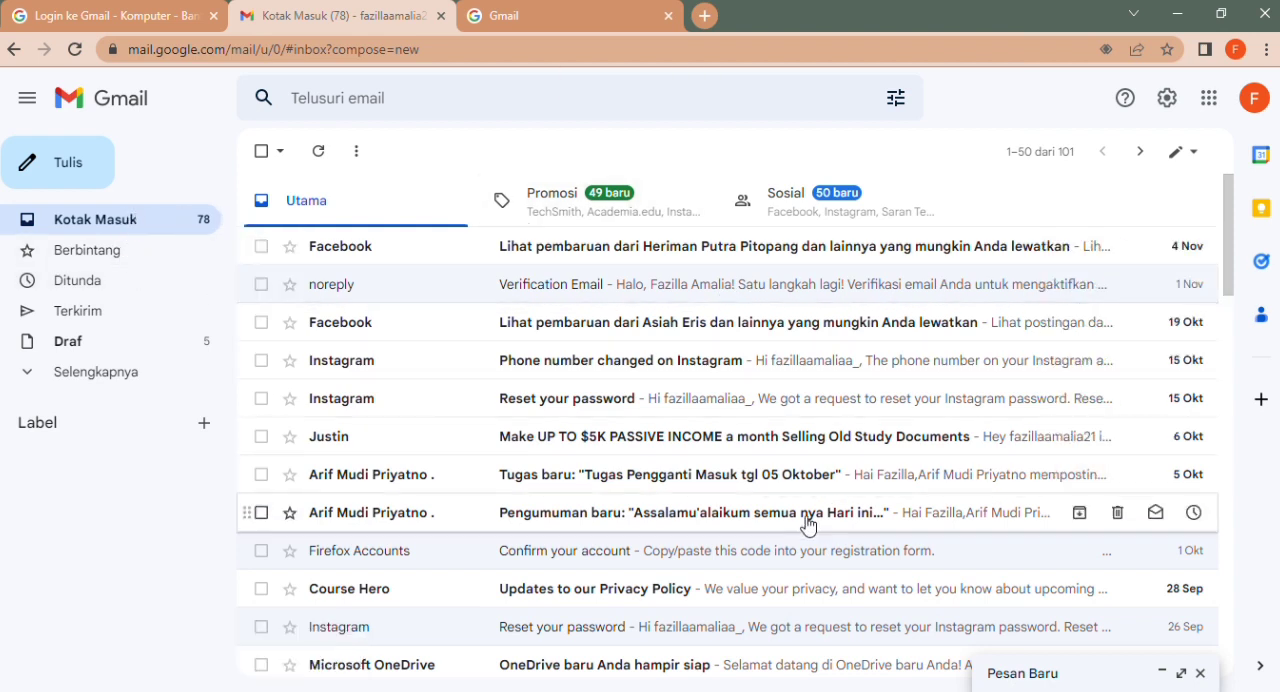
scroll(1229, 194, "down", 2)
scroll(1229, 180, "up", 2)
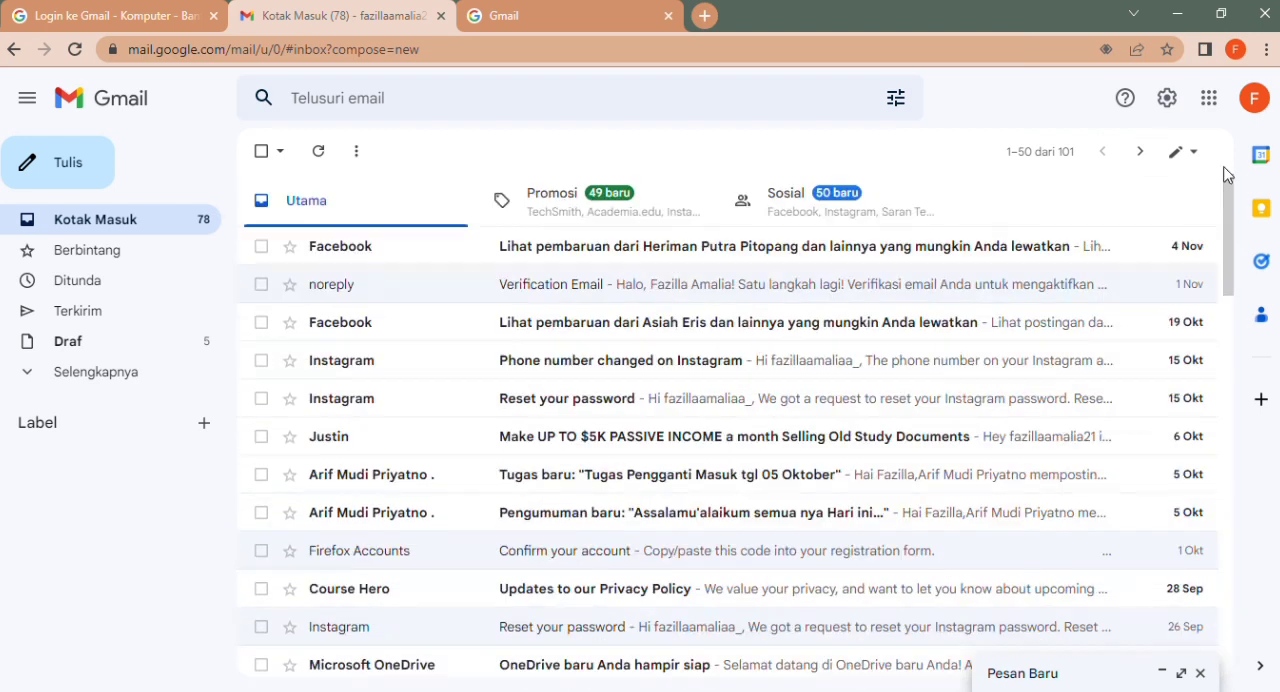
left_click(137, 265)
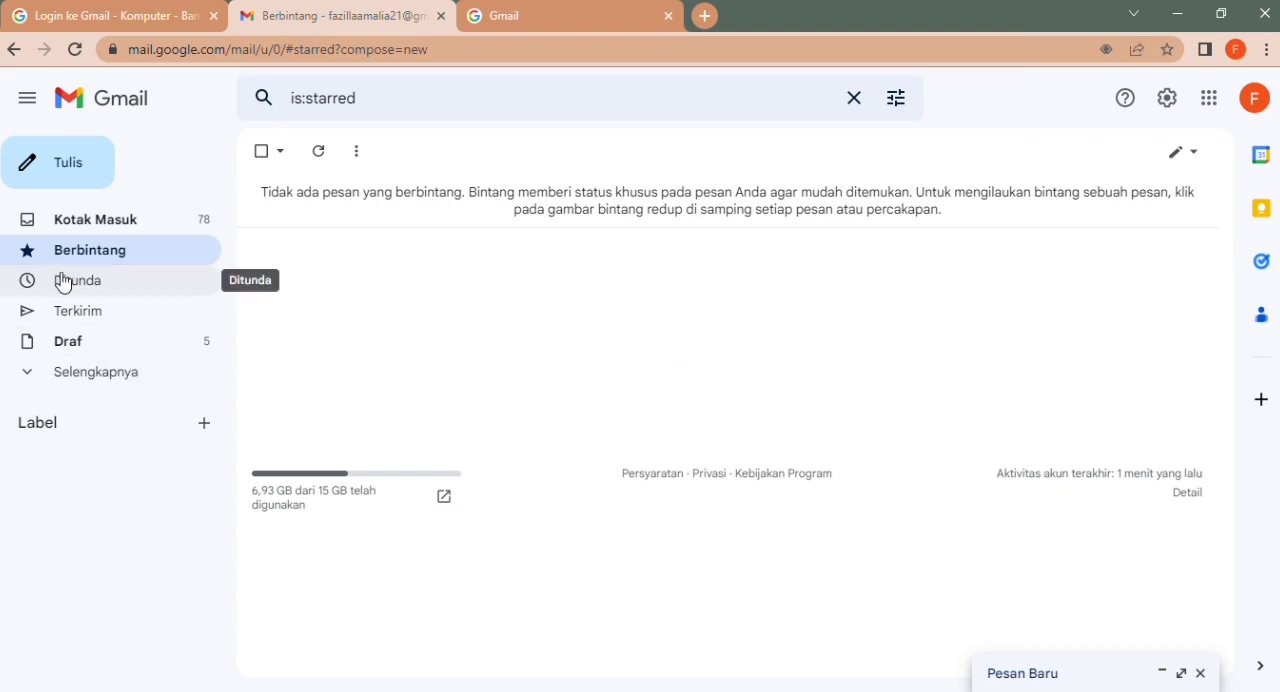
Step: Display the sent mail, and expand the folder list to view the important messages
left_click(95, 373)
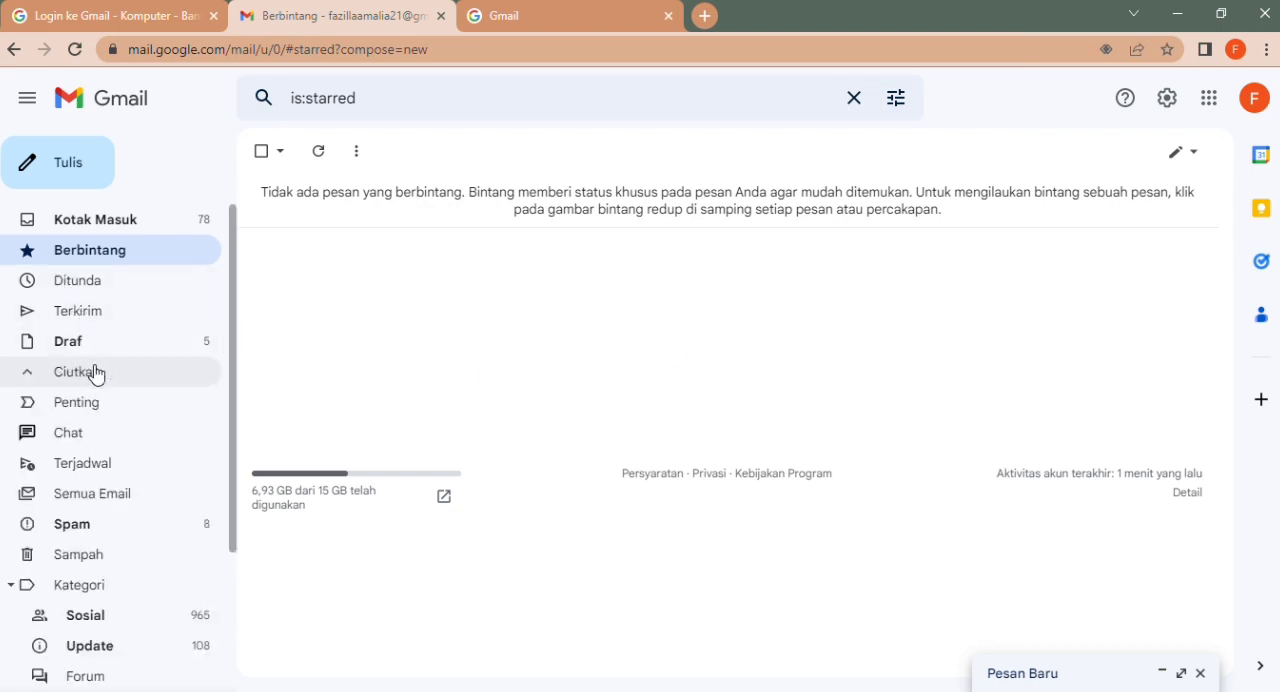
left_click(91, 369)
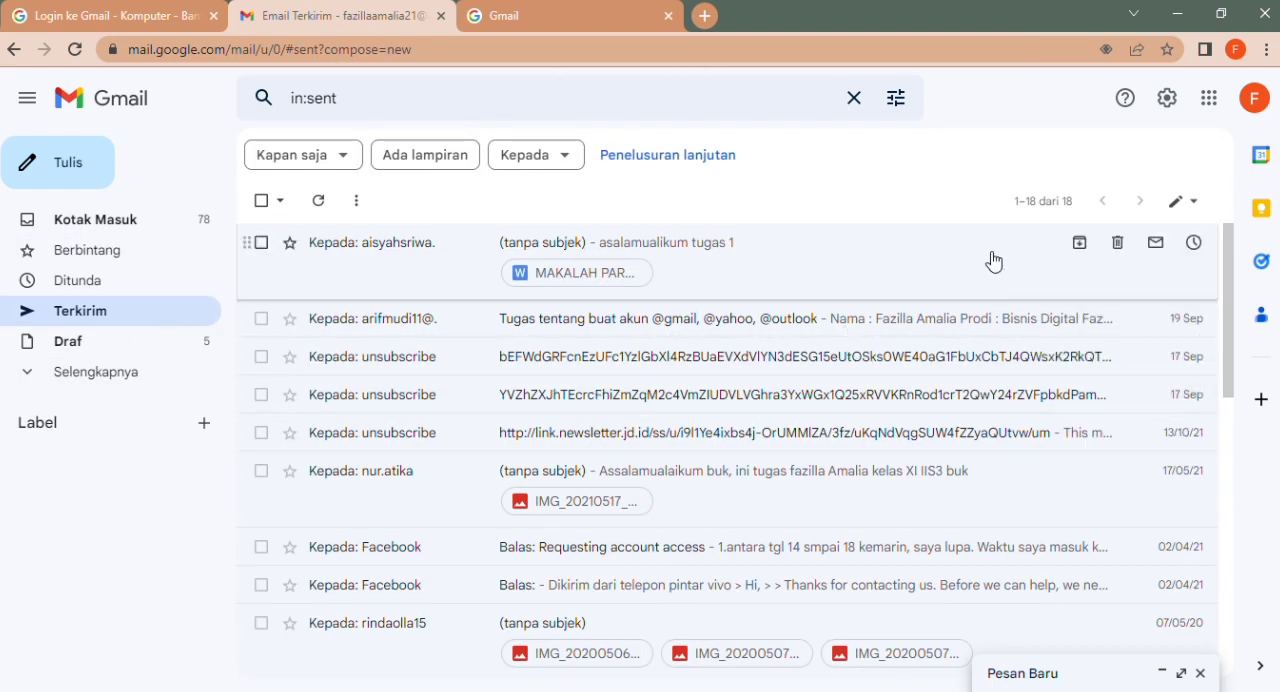
left_click(111, 376)
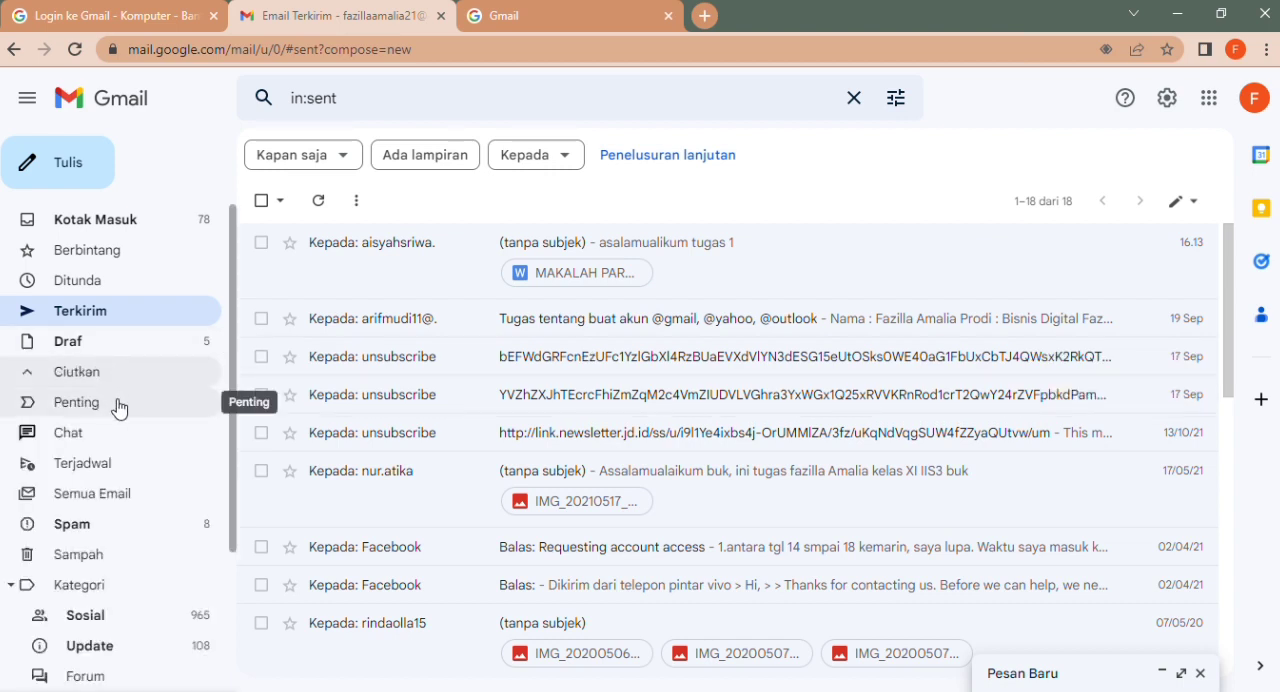
left_click(118, 406)
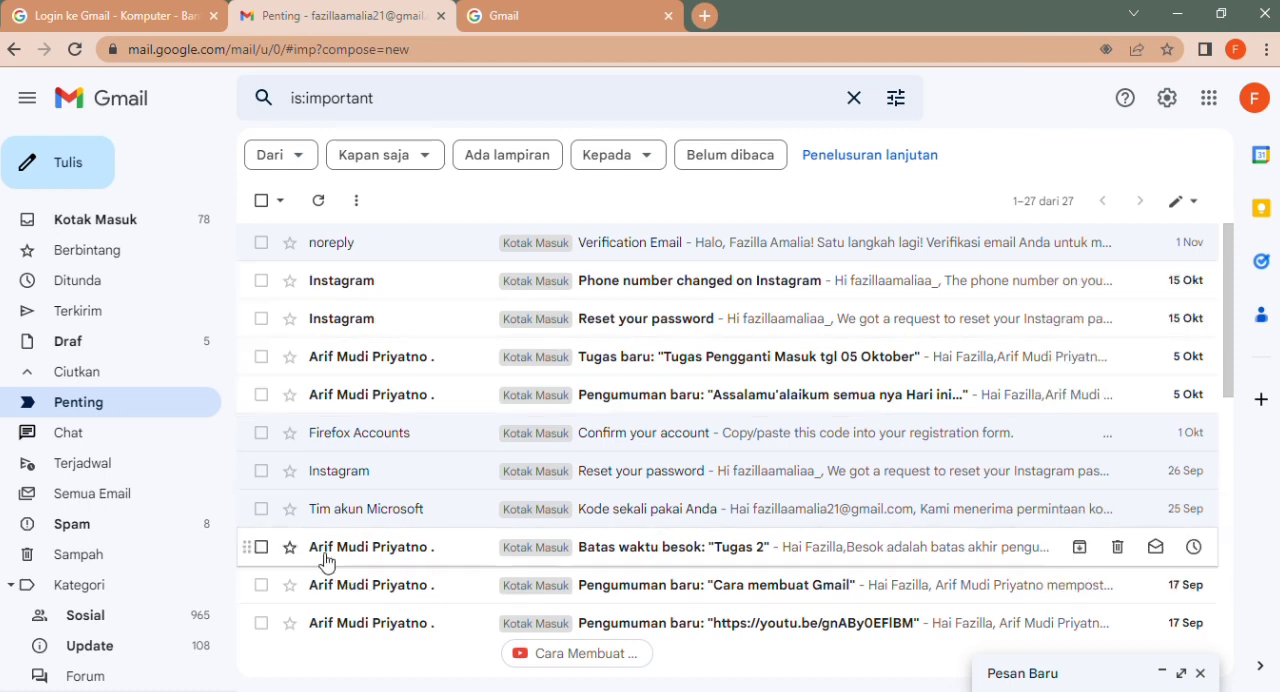
Step: Mark the "Tugas 2" and "Cara membuat Gmail" messages in the important mail, and display the drafts folder
left_click(262, 548)
left_click(262, 586)
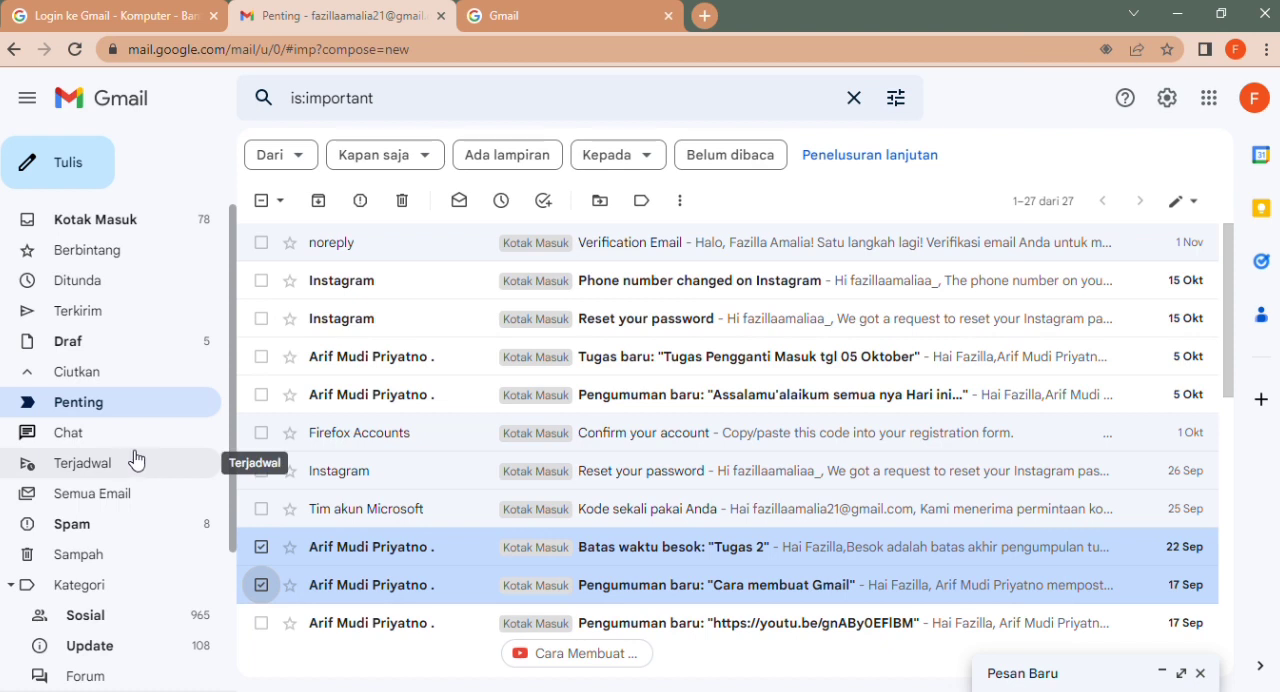
left_click(130, 371)
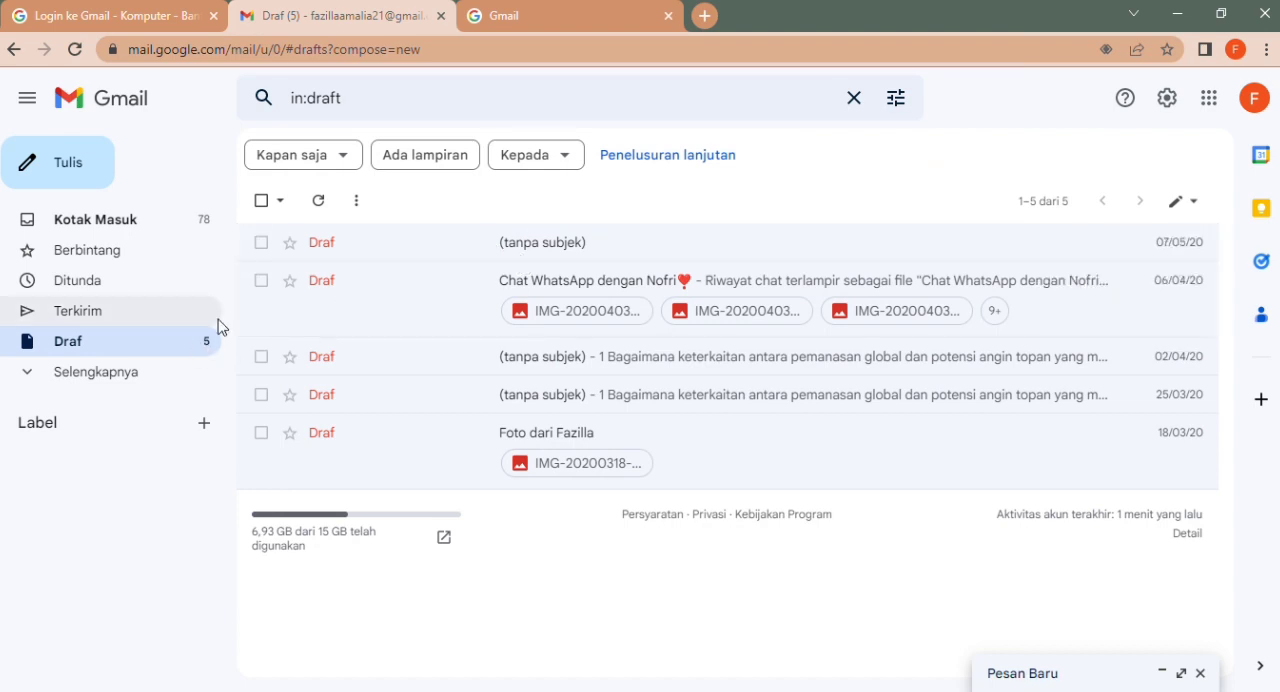
Step: Expand the folder list, display the spam messages, and look through the remaining folders and categories
left_click(97, 381)
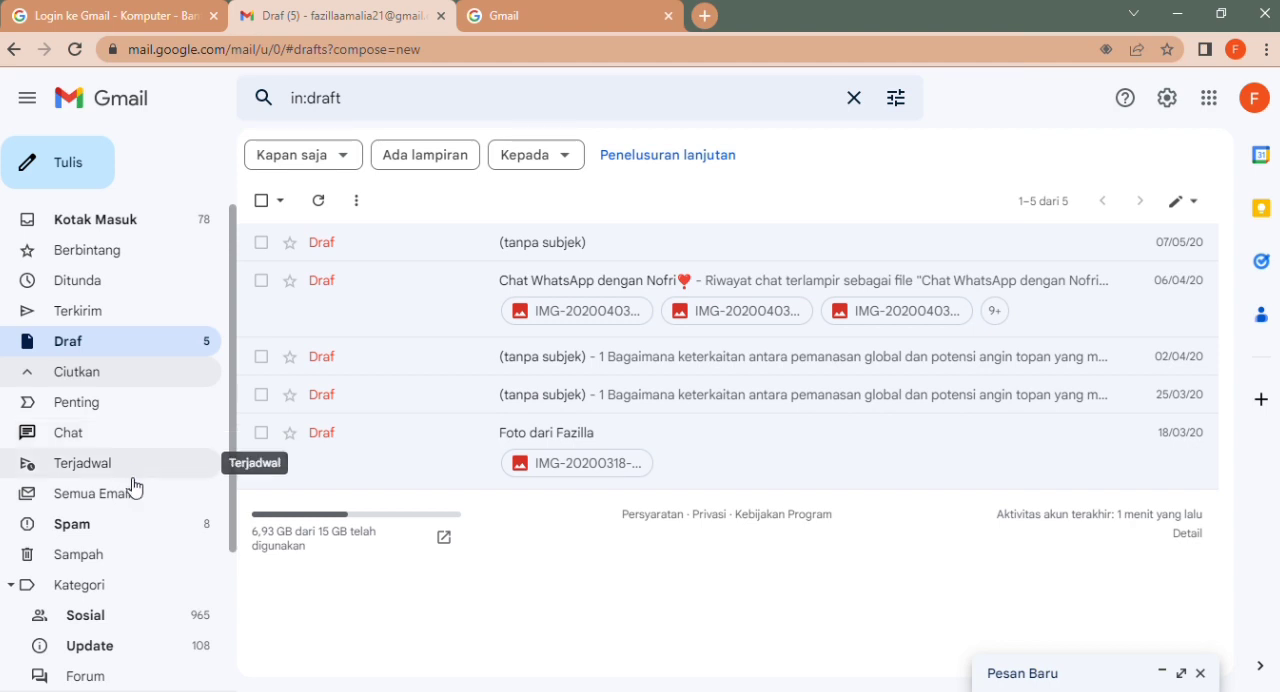
left_click(136, 520)
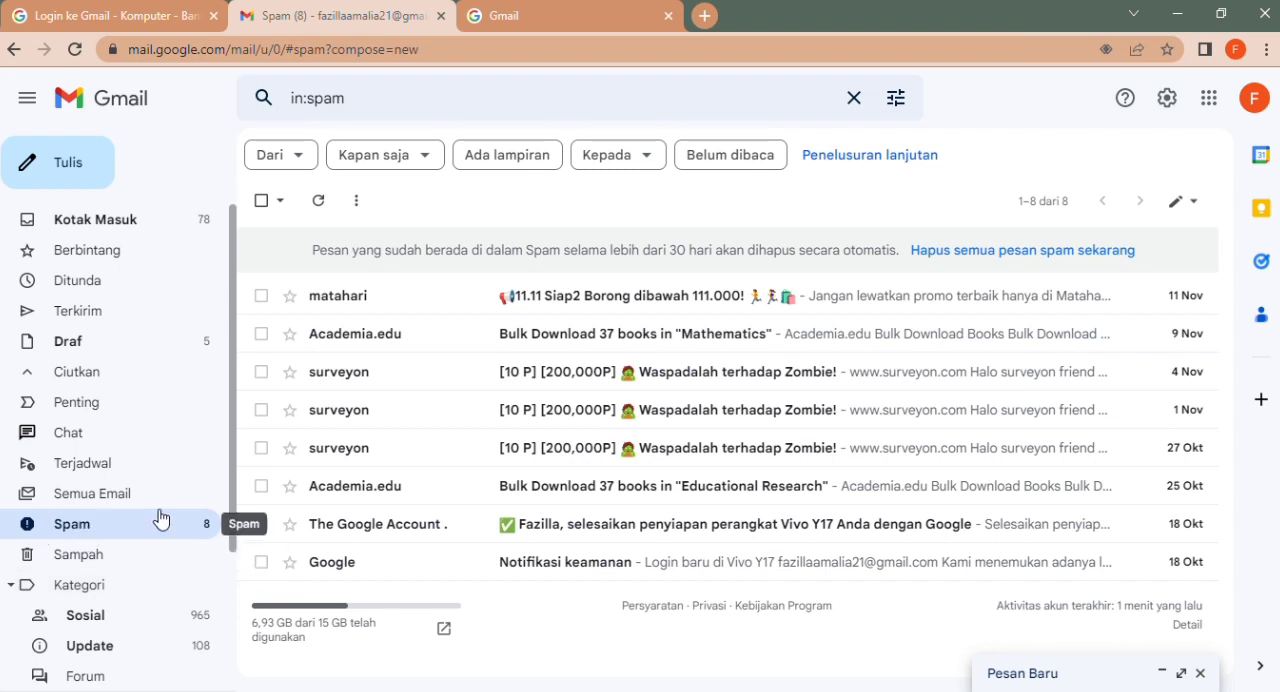
left_click_drag(233, 537, 217, 680)
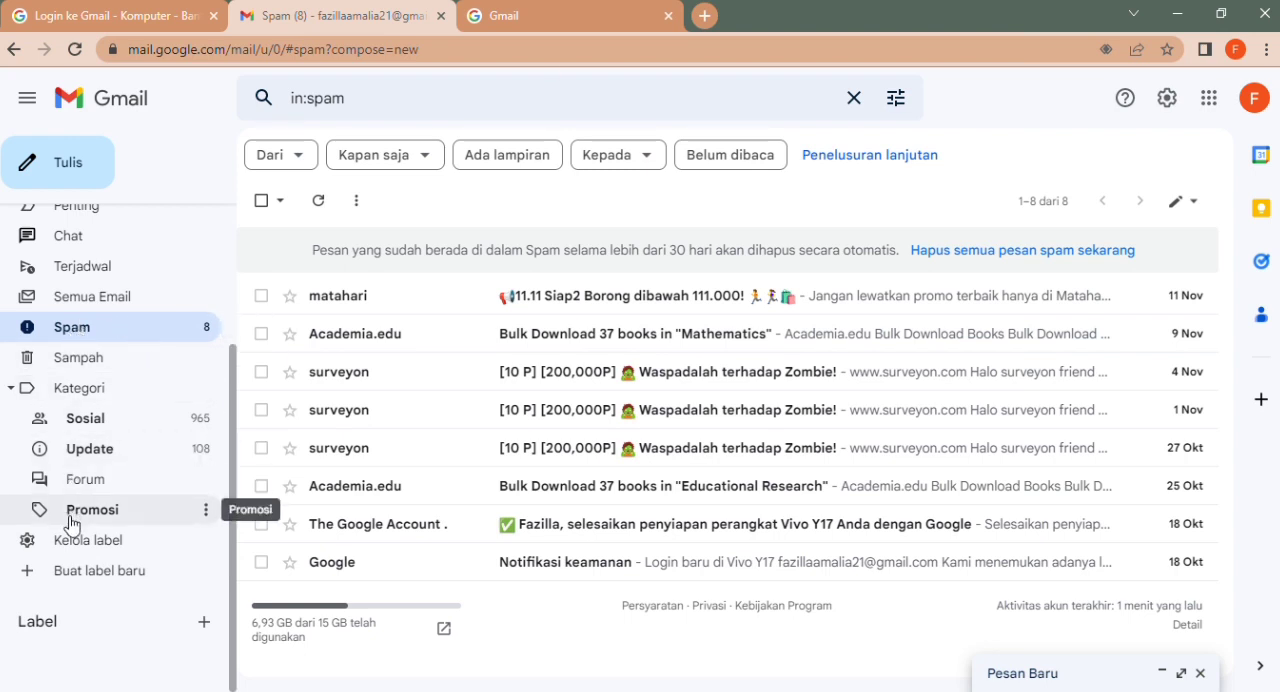
scroll(222, 330, "up", 3)
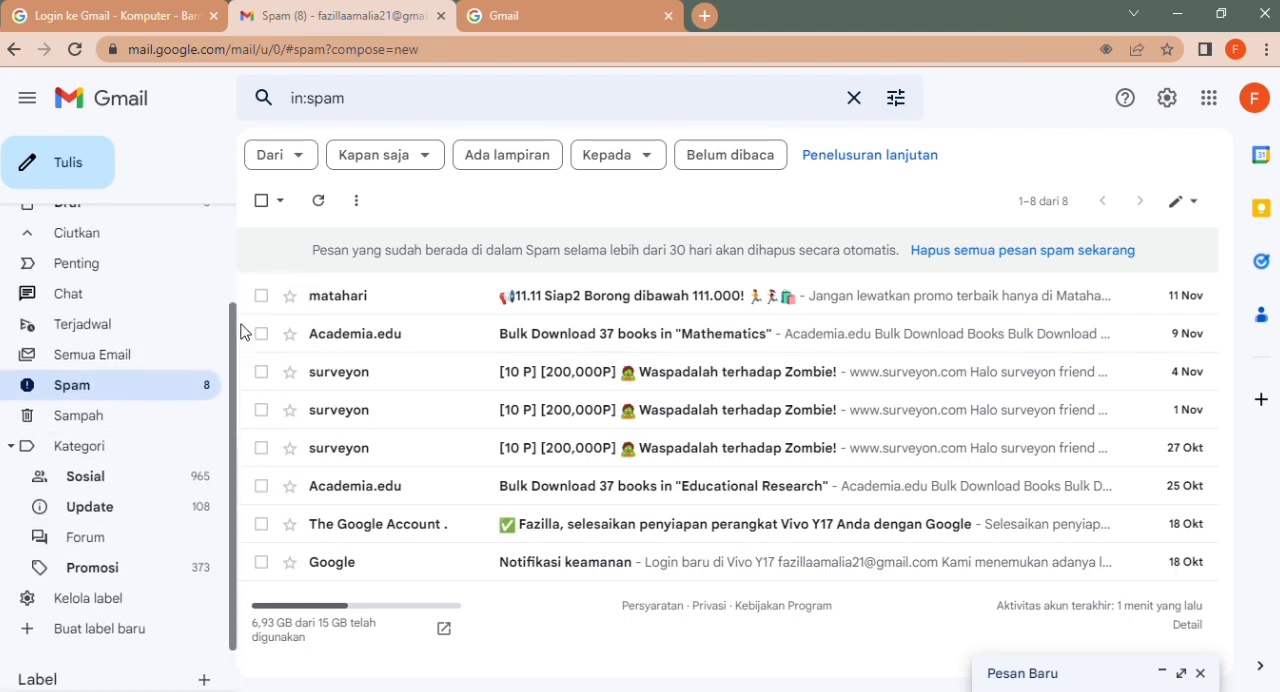
scroll(230, 280, "up", 1)
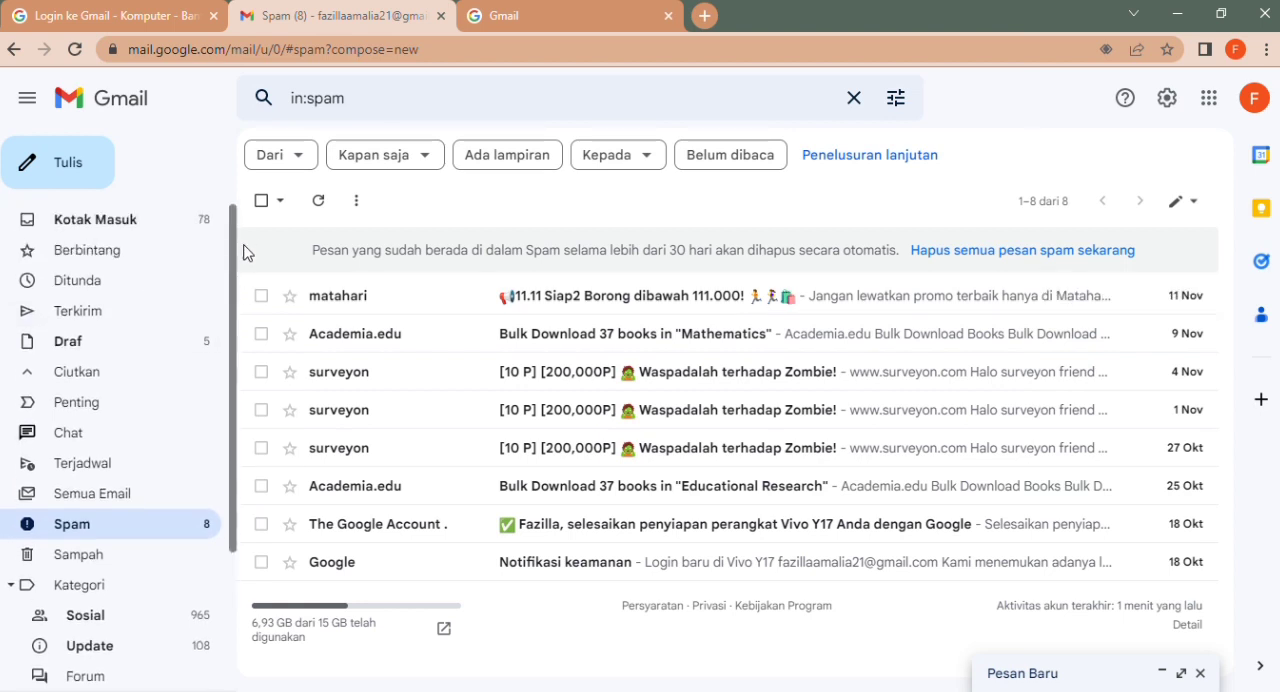
Step: Return to the inbox and expand the folder list to view the mail categories and label options
left_click(173, 214)
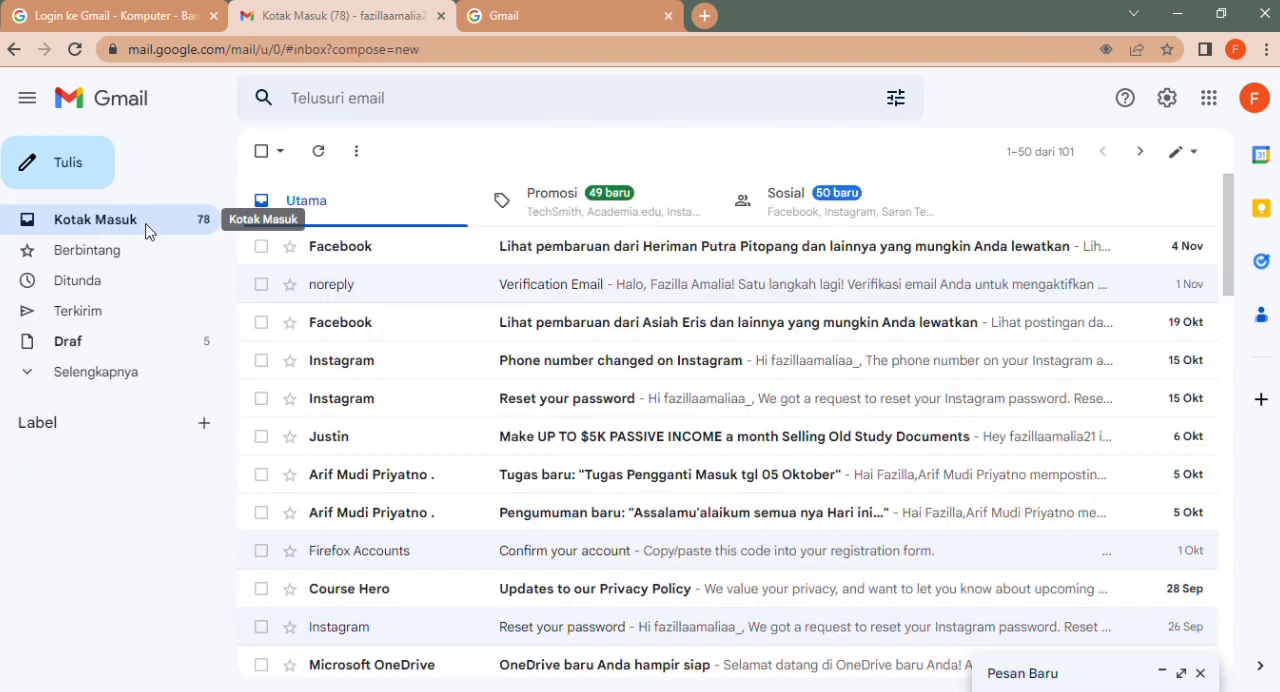
left_click(125, 376)
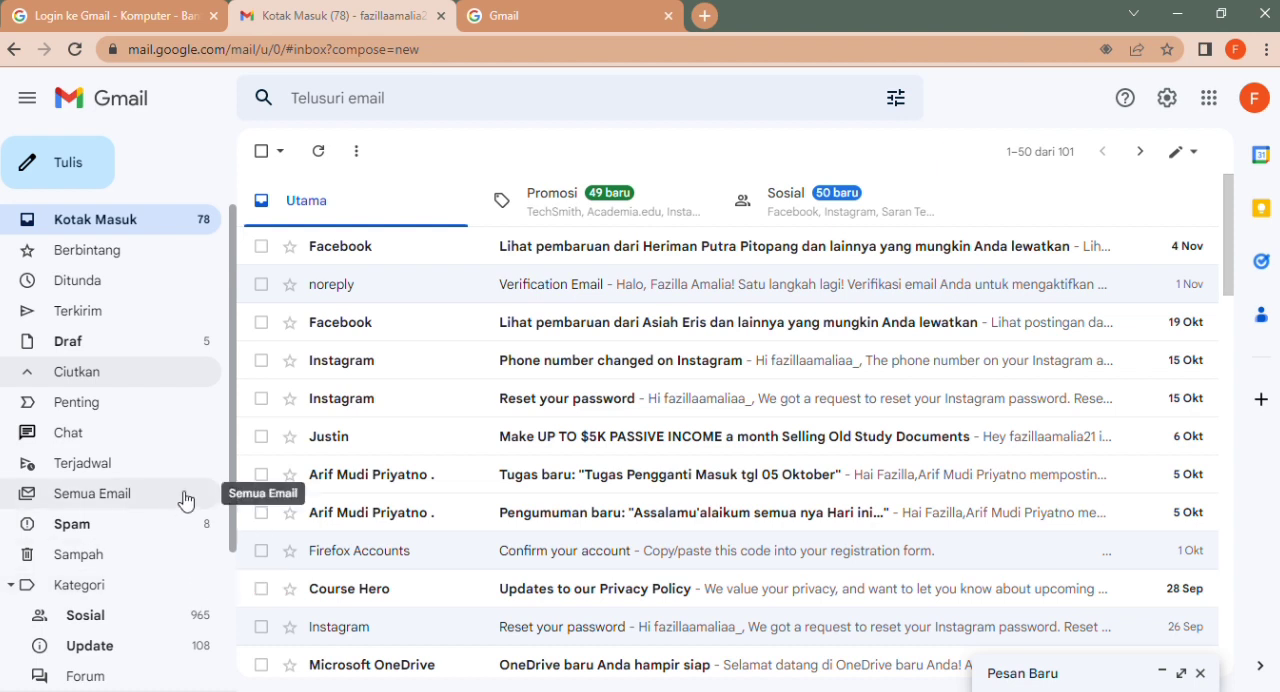
scroll(232, 490, "down", 1)
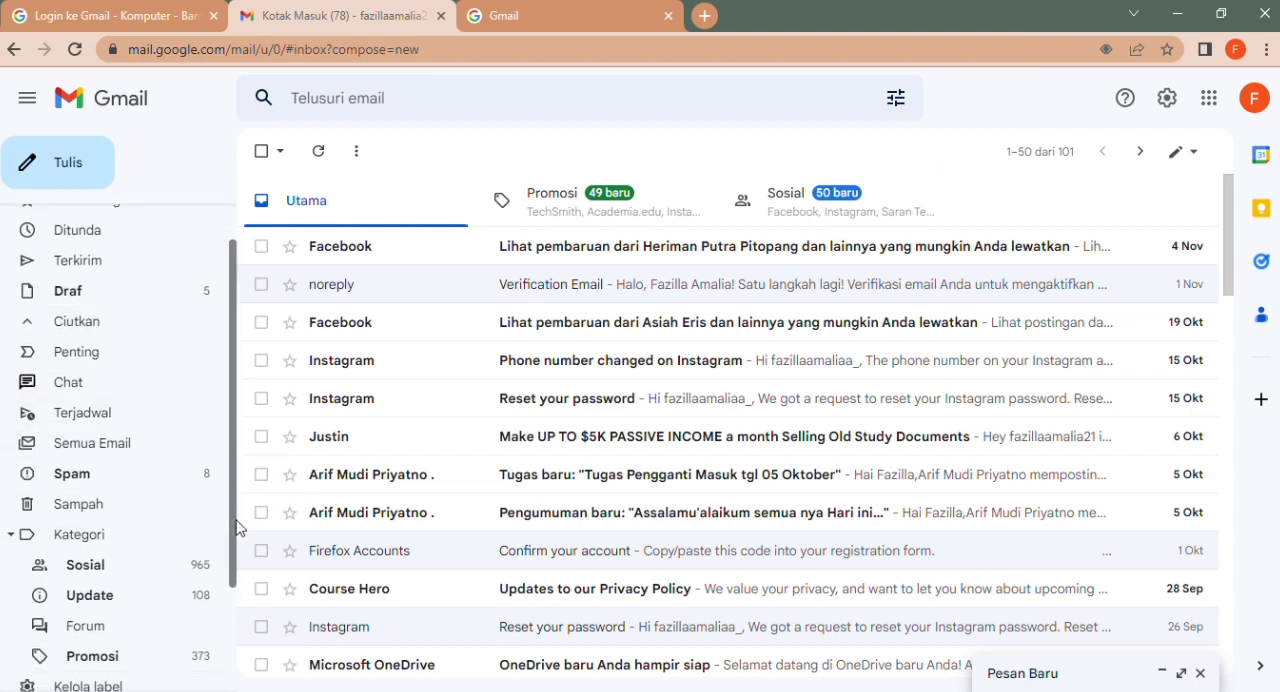
scroll(234, 530, "down", 2)
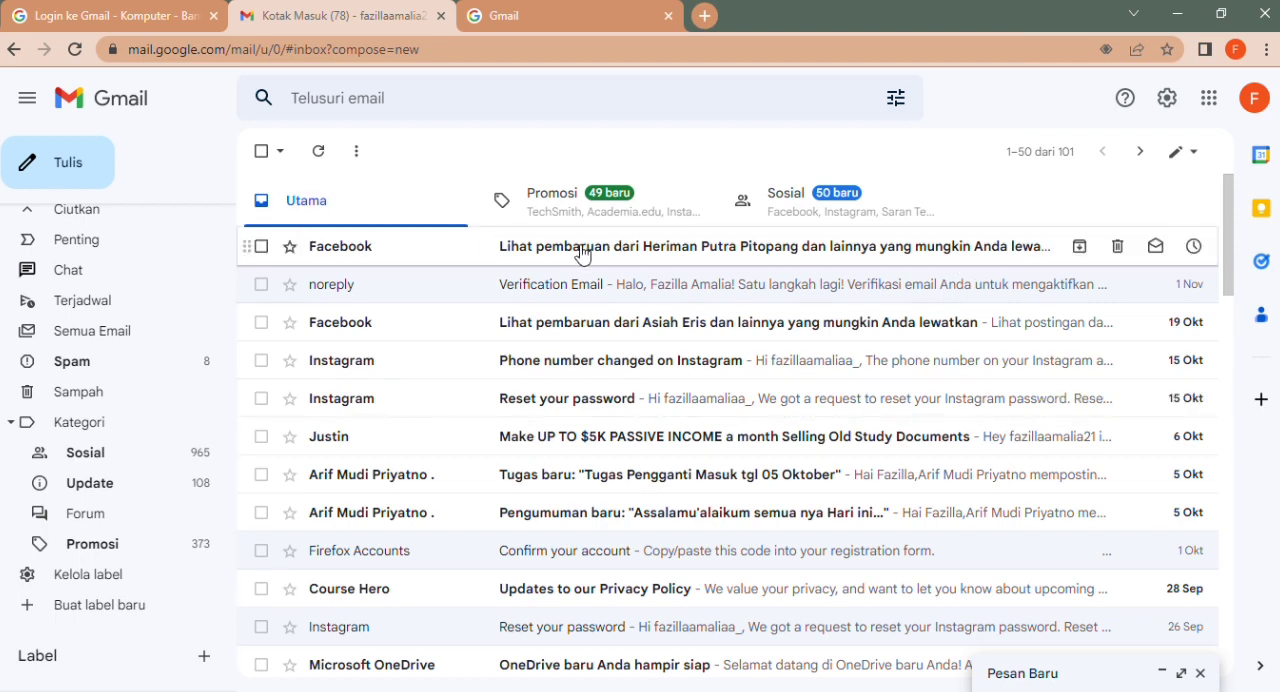
mouse_move(1230, 254)
left_mouse_down()
mouse_move(1230, 308)
mouse_move(1232, 246)
left_mouse_up()
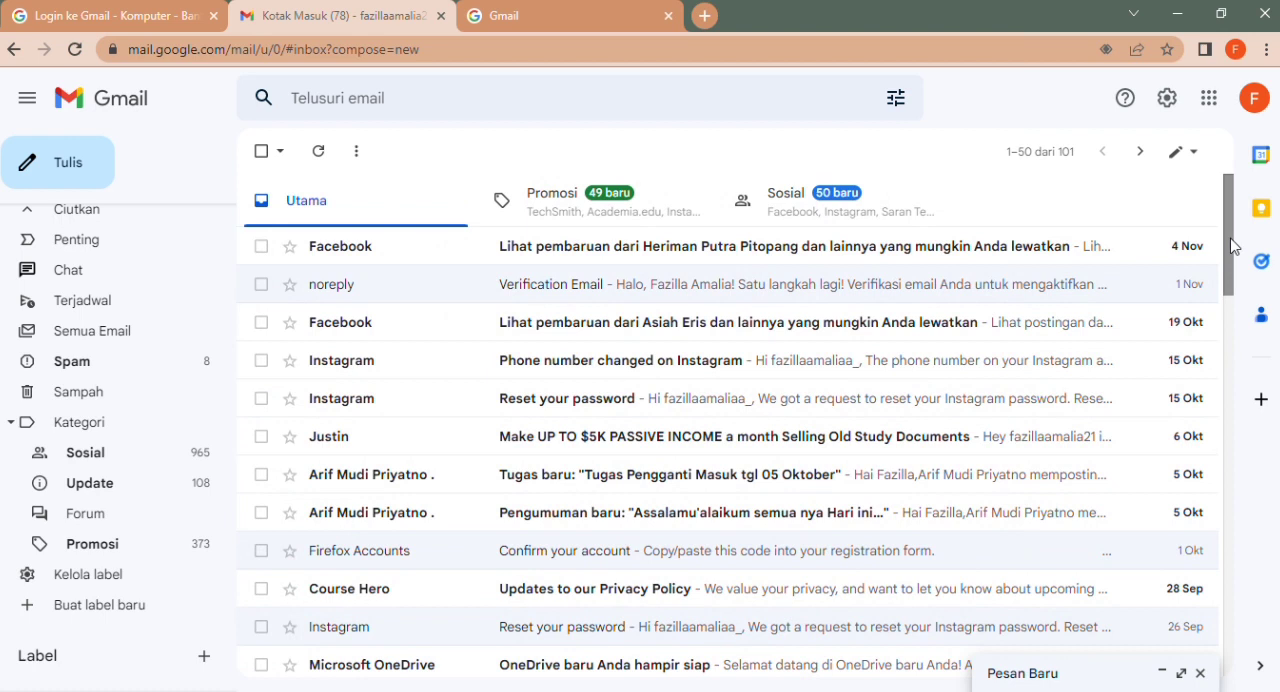